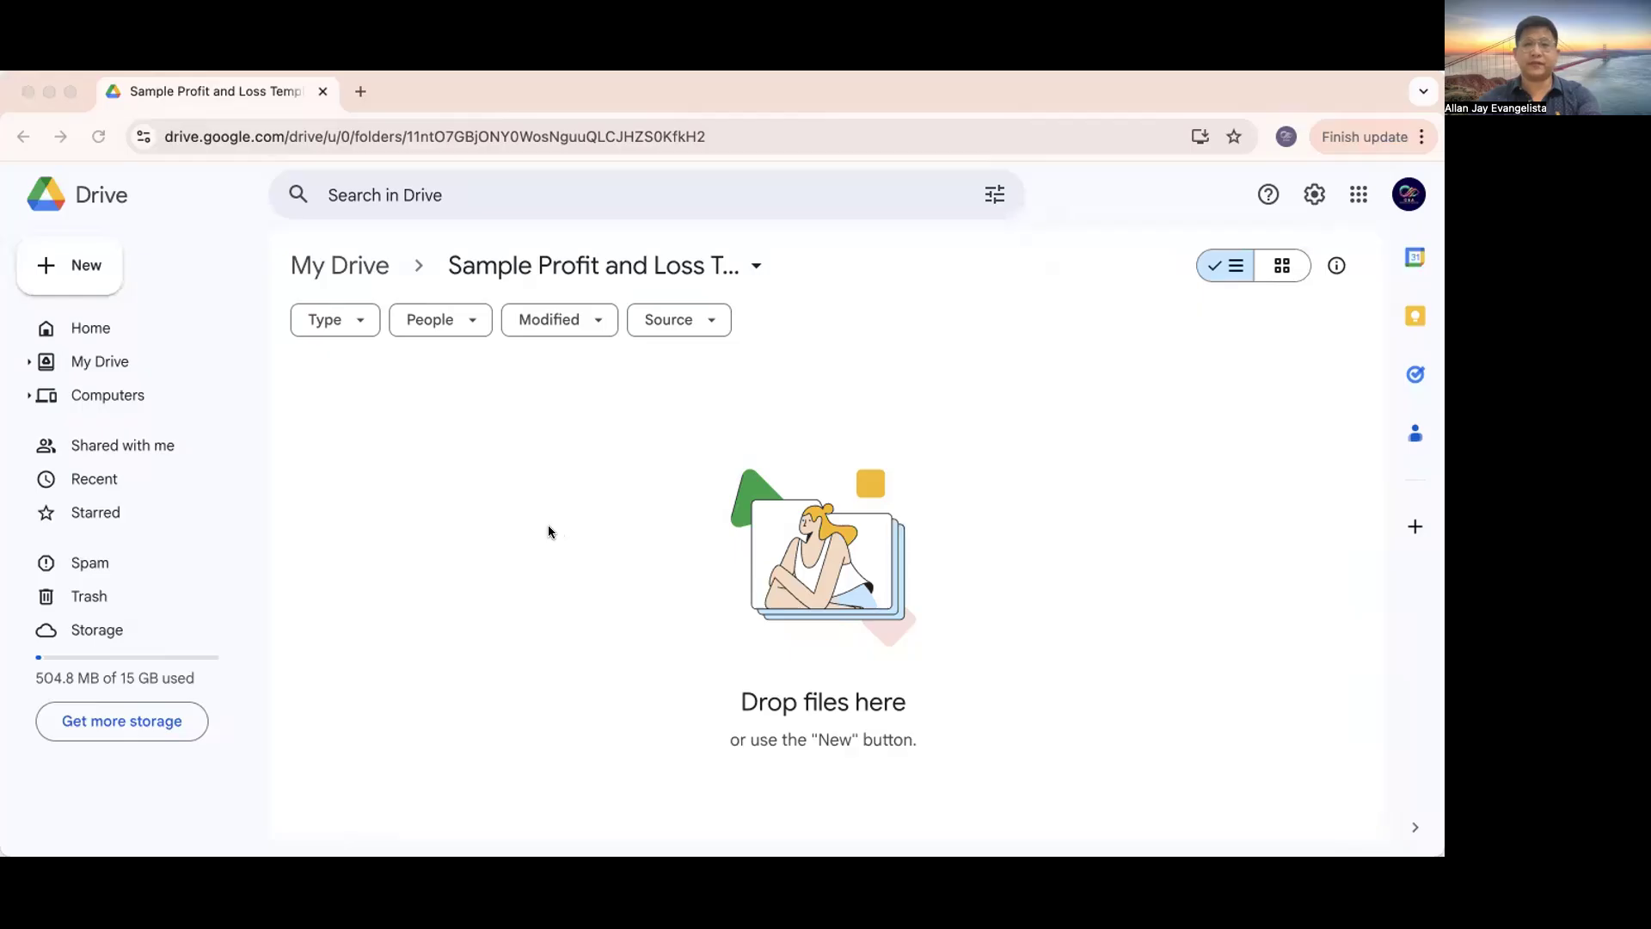
Create a blank Google Sheets spreadsheet in the current Drive folder and dismiss the pre-built tables suggestions
right_click(479, 498)
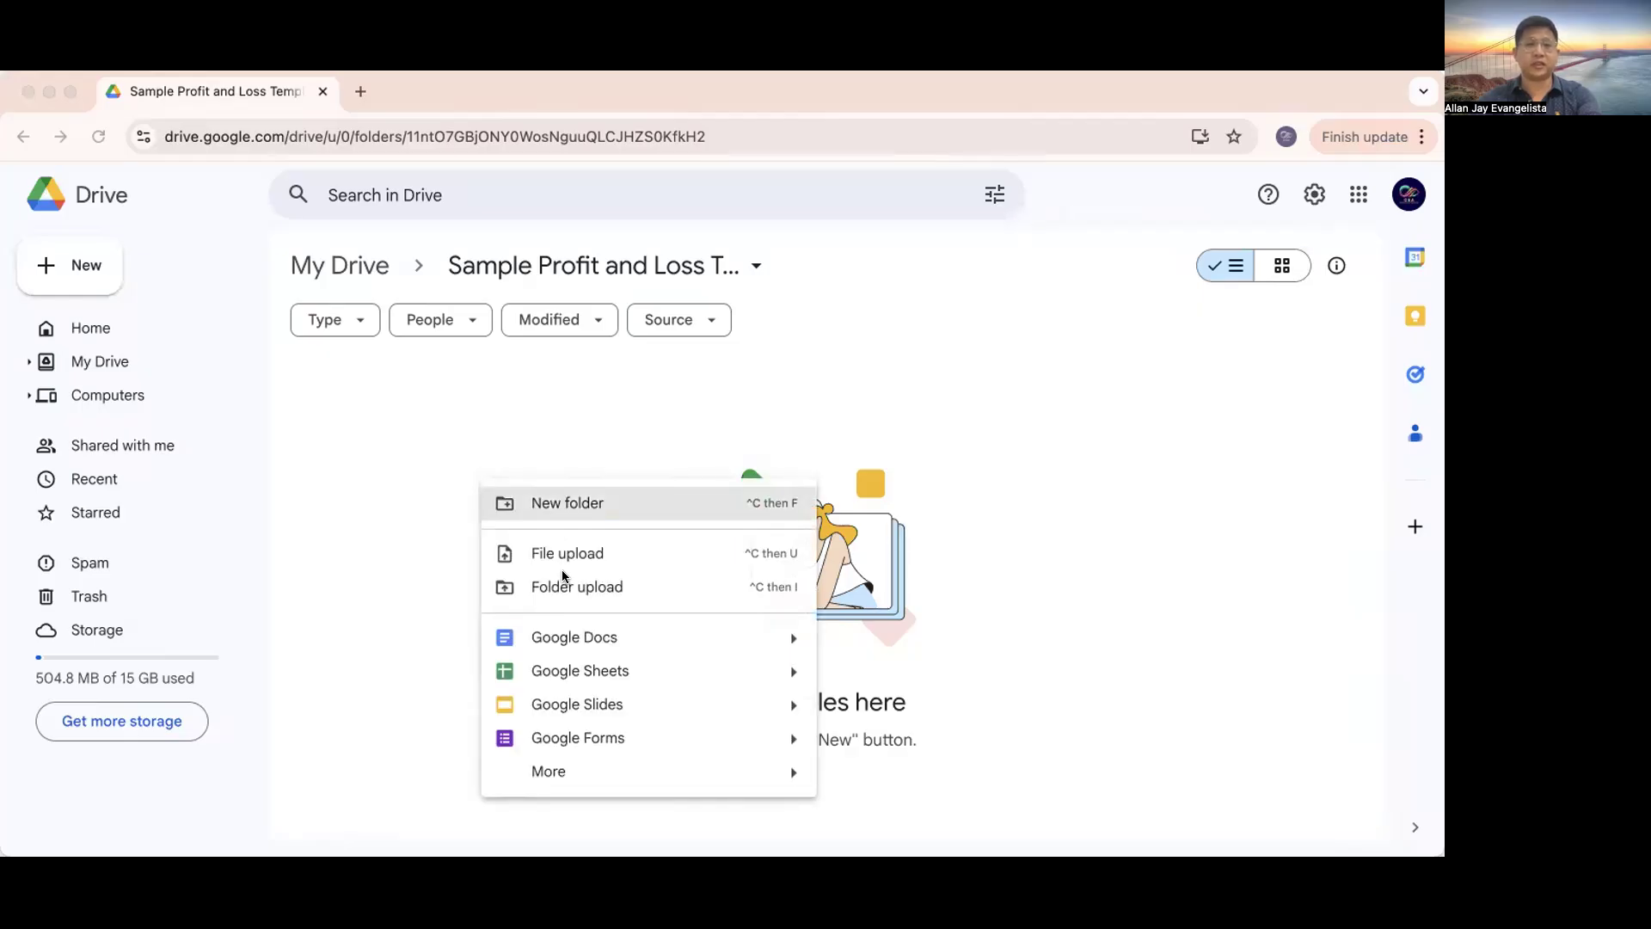
left_click(568, 671)
left_click(648, 671)
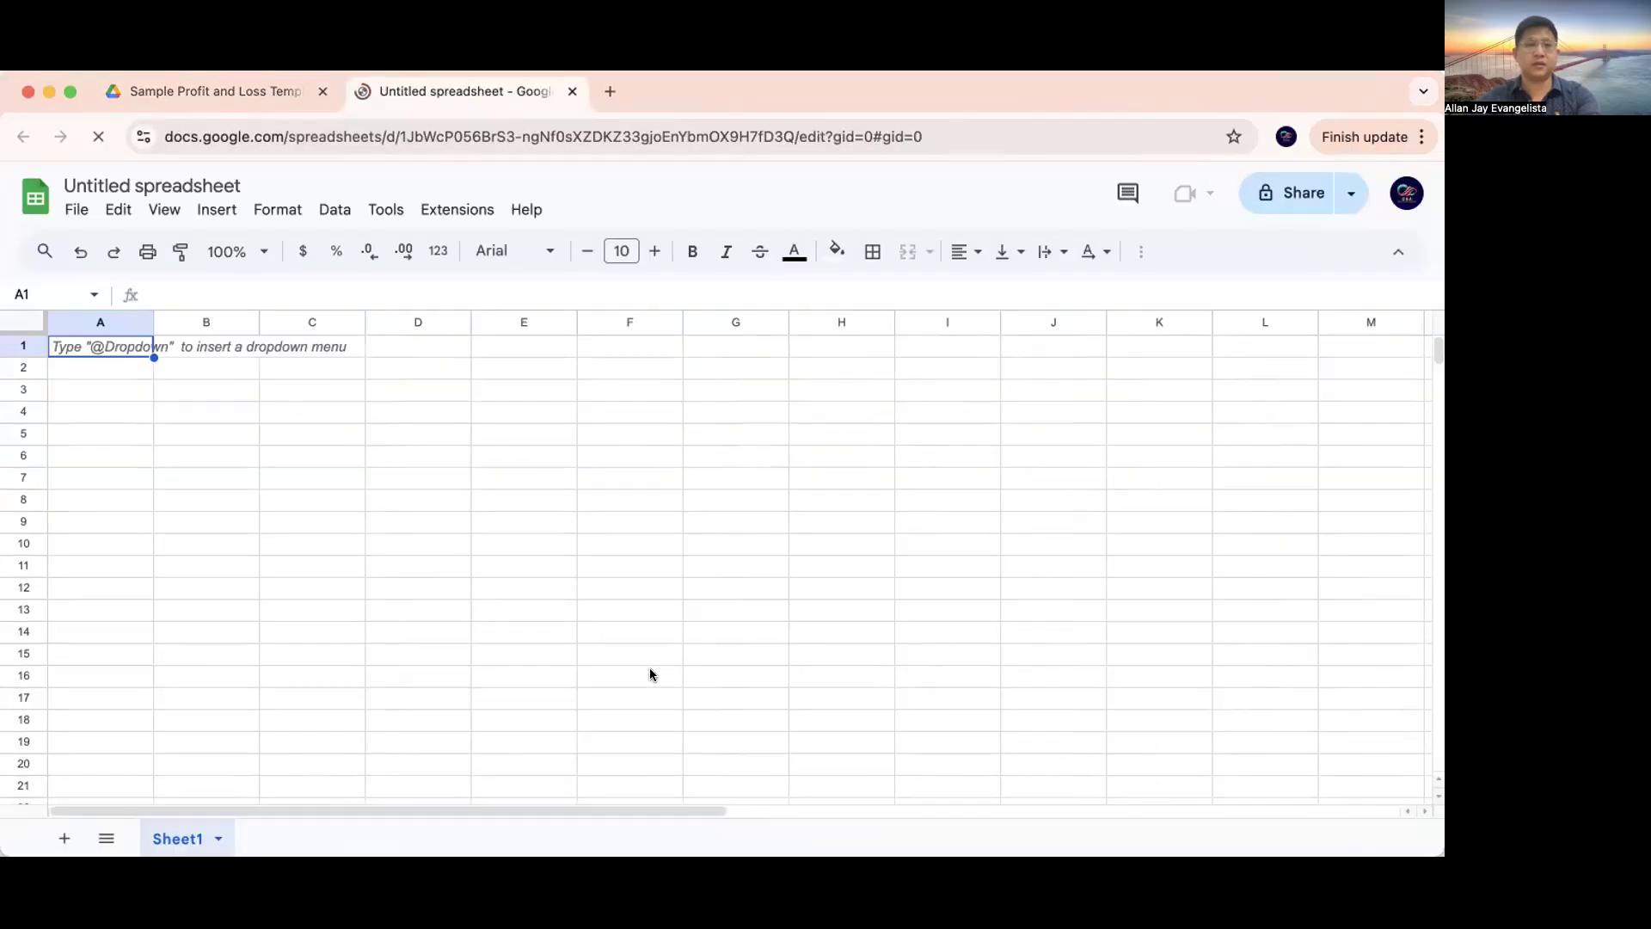
left_click(650, 673)
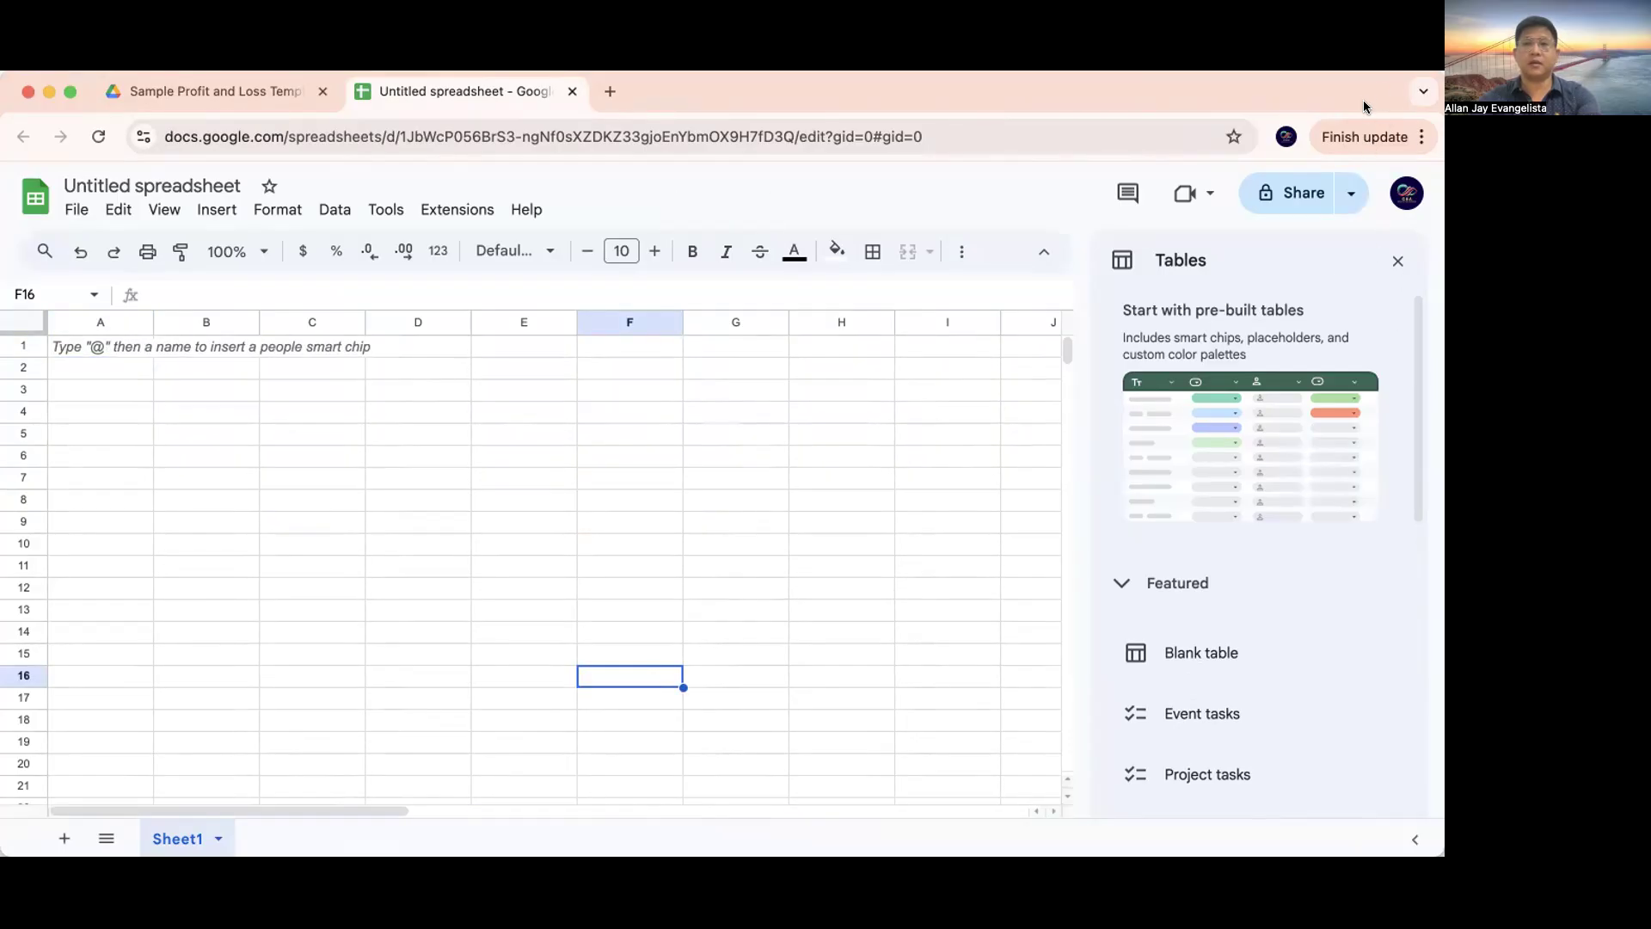
left_click(1397, 262)
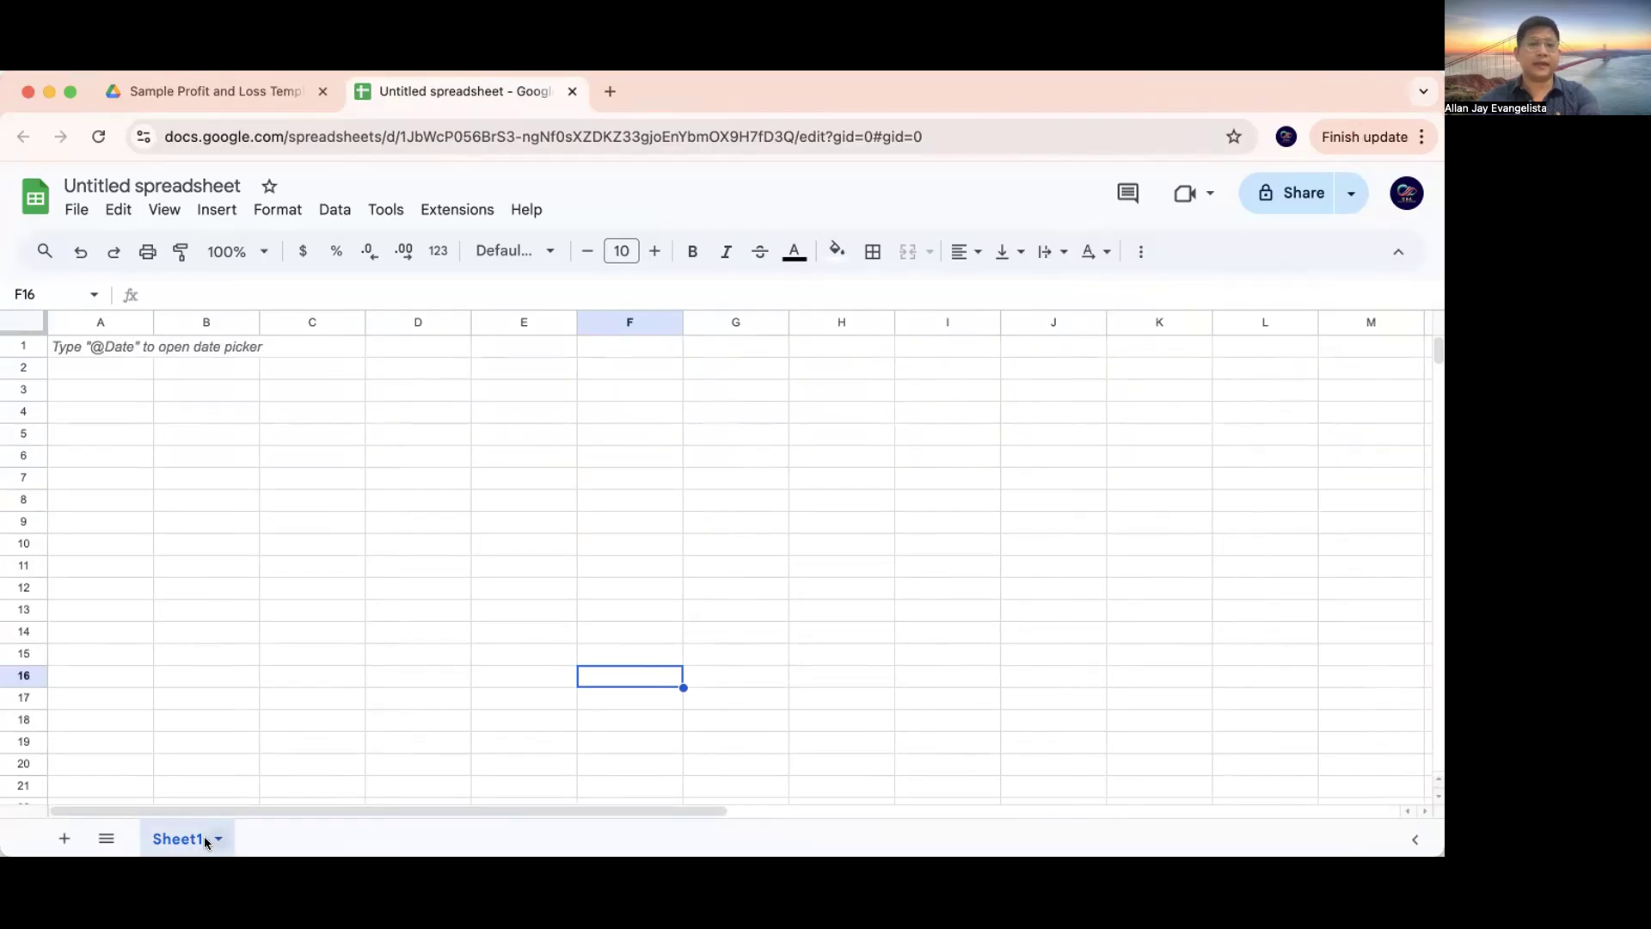
Rename Sheet1 as Profit and Loss
right_click(175, 837)
left_click(225, 572)
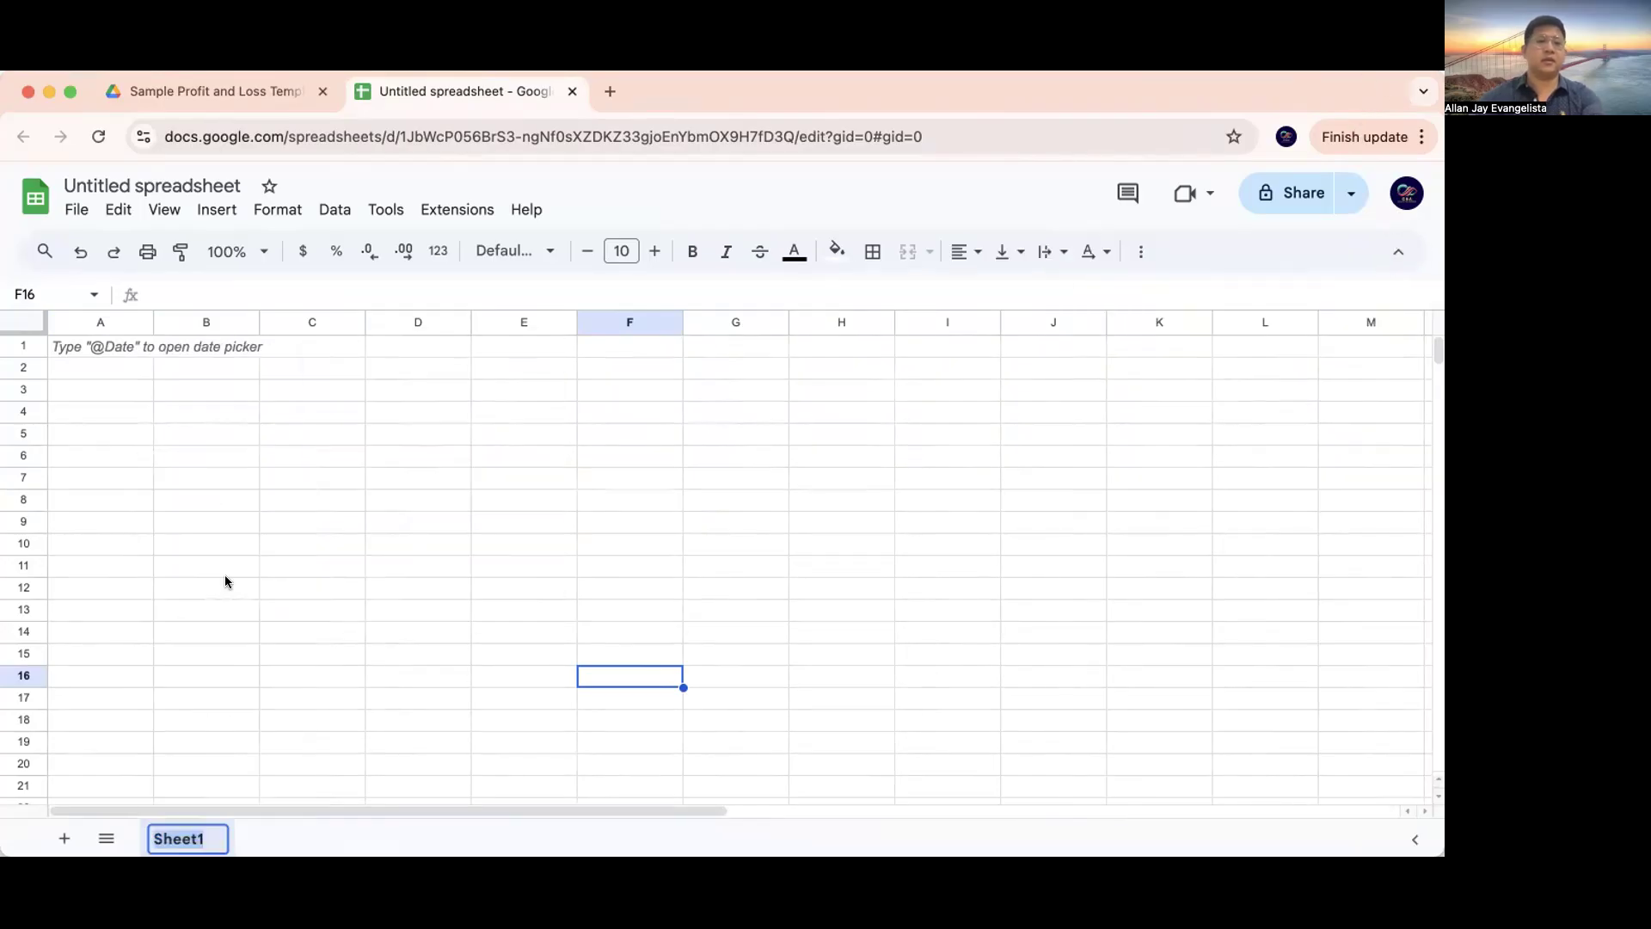
type("Profit and Loss")
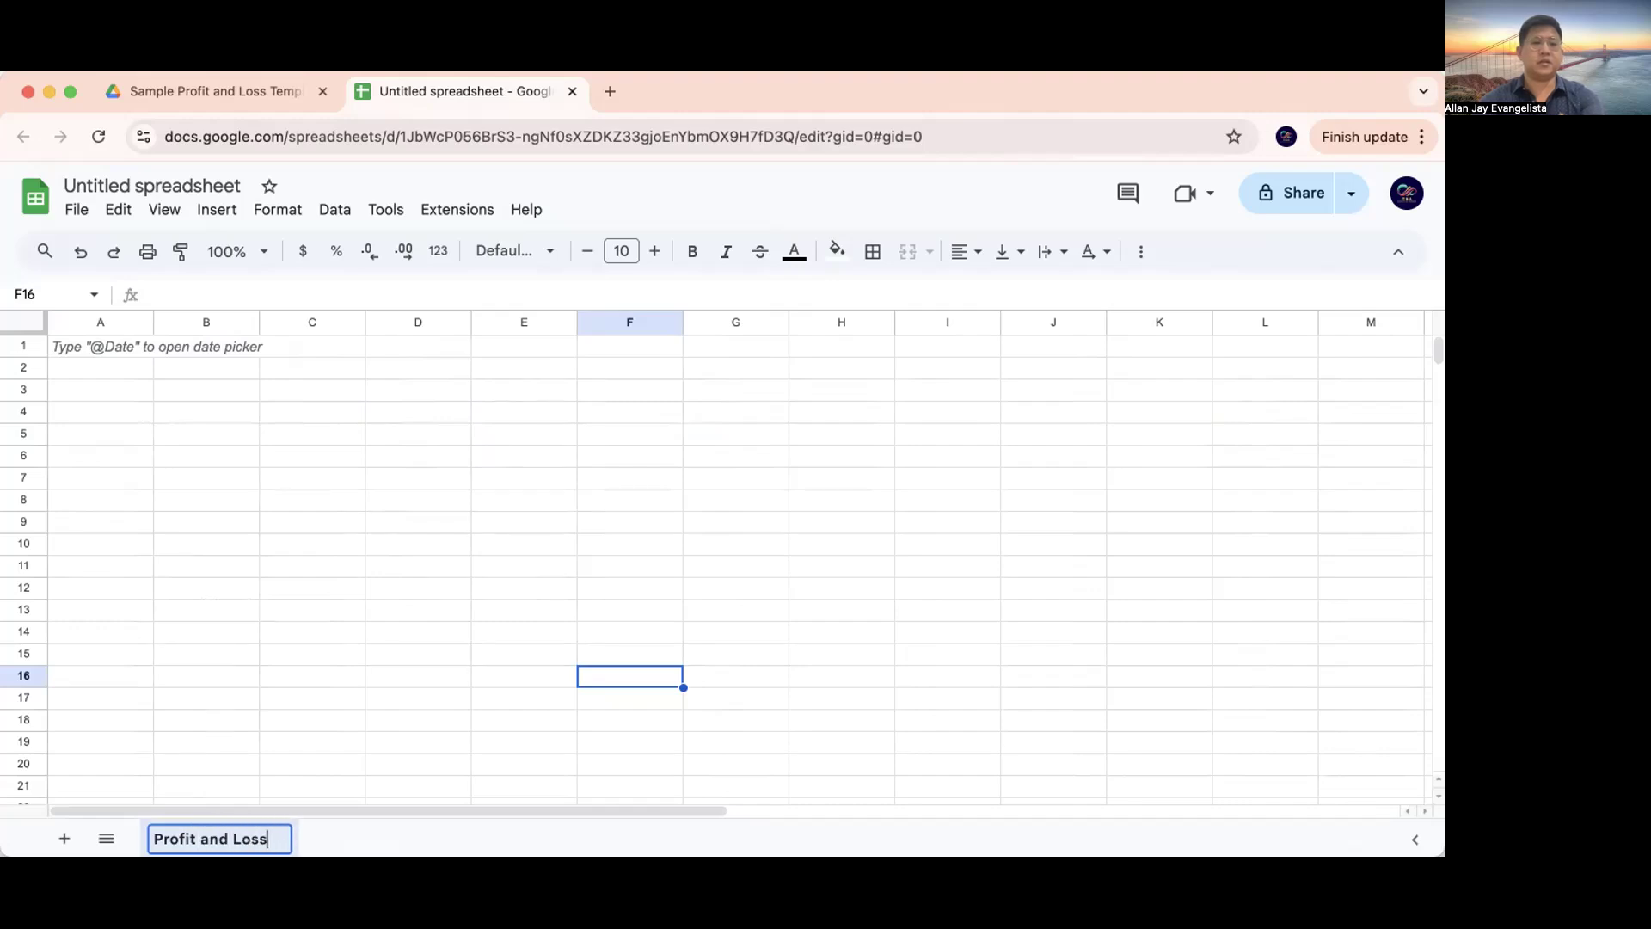
left_click(87, 614)
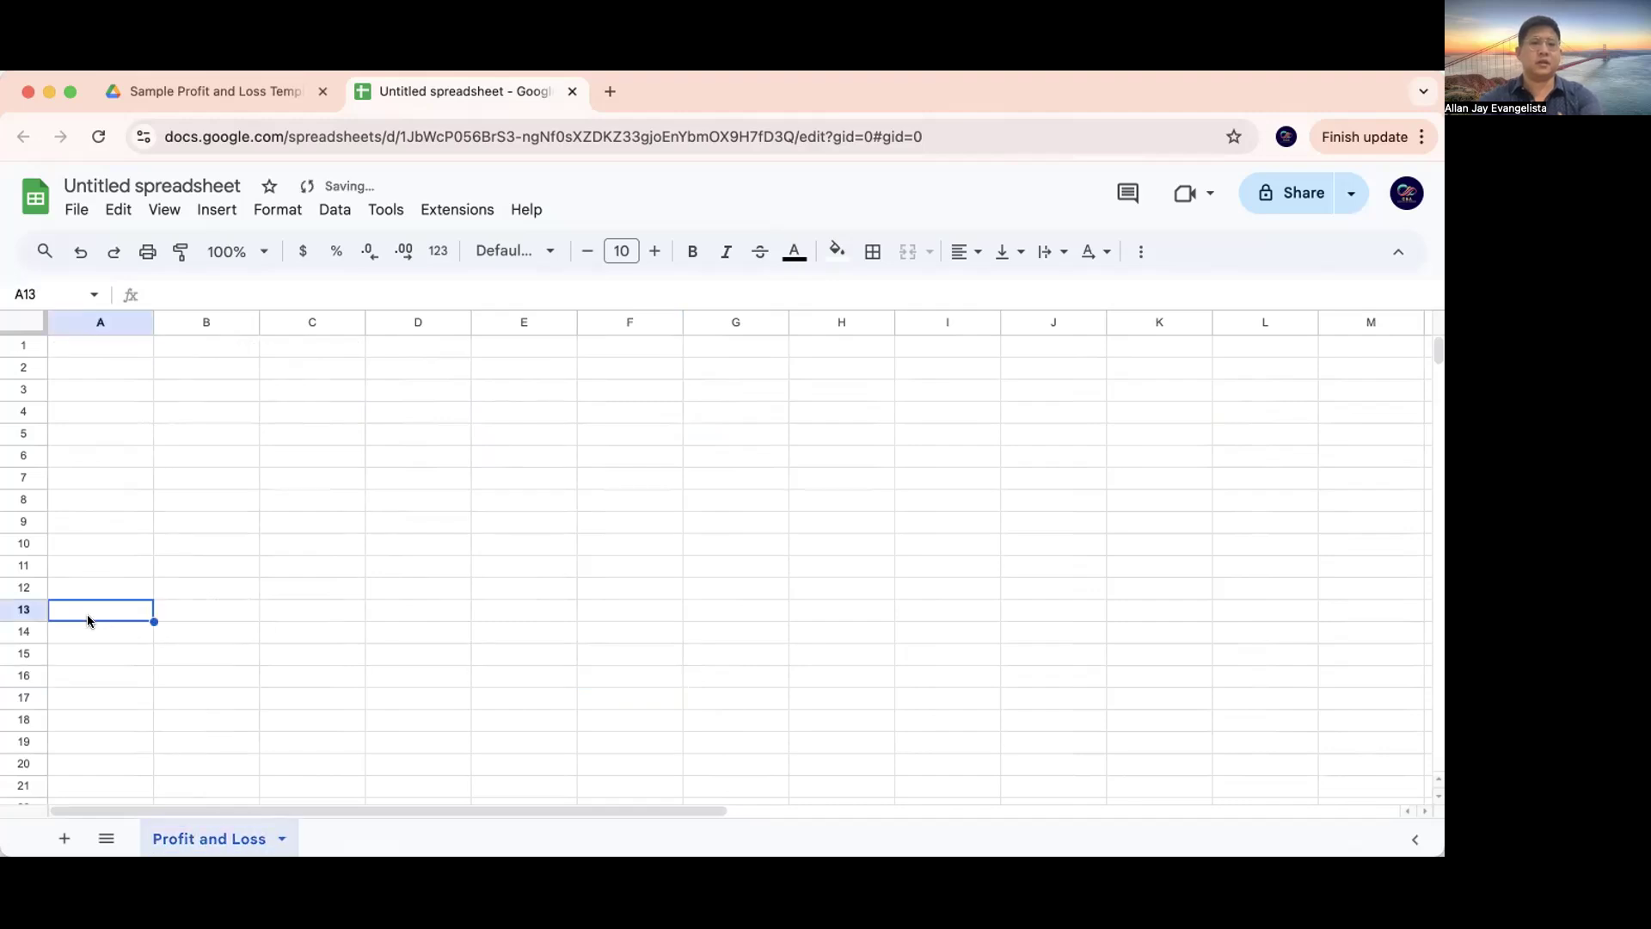
Add a second sheet and name it Cash Receipts
left_click(63, 838)
right_click(349, 835)
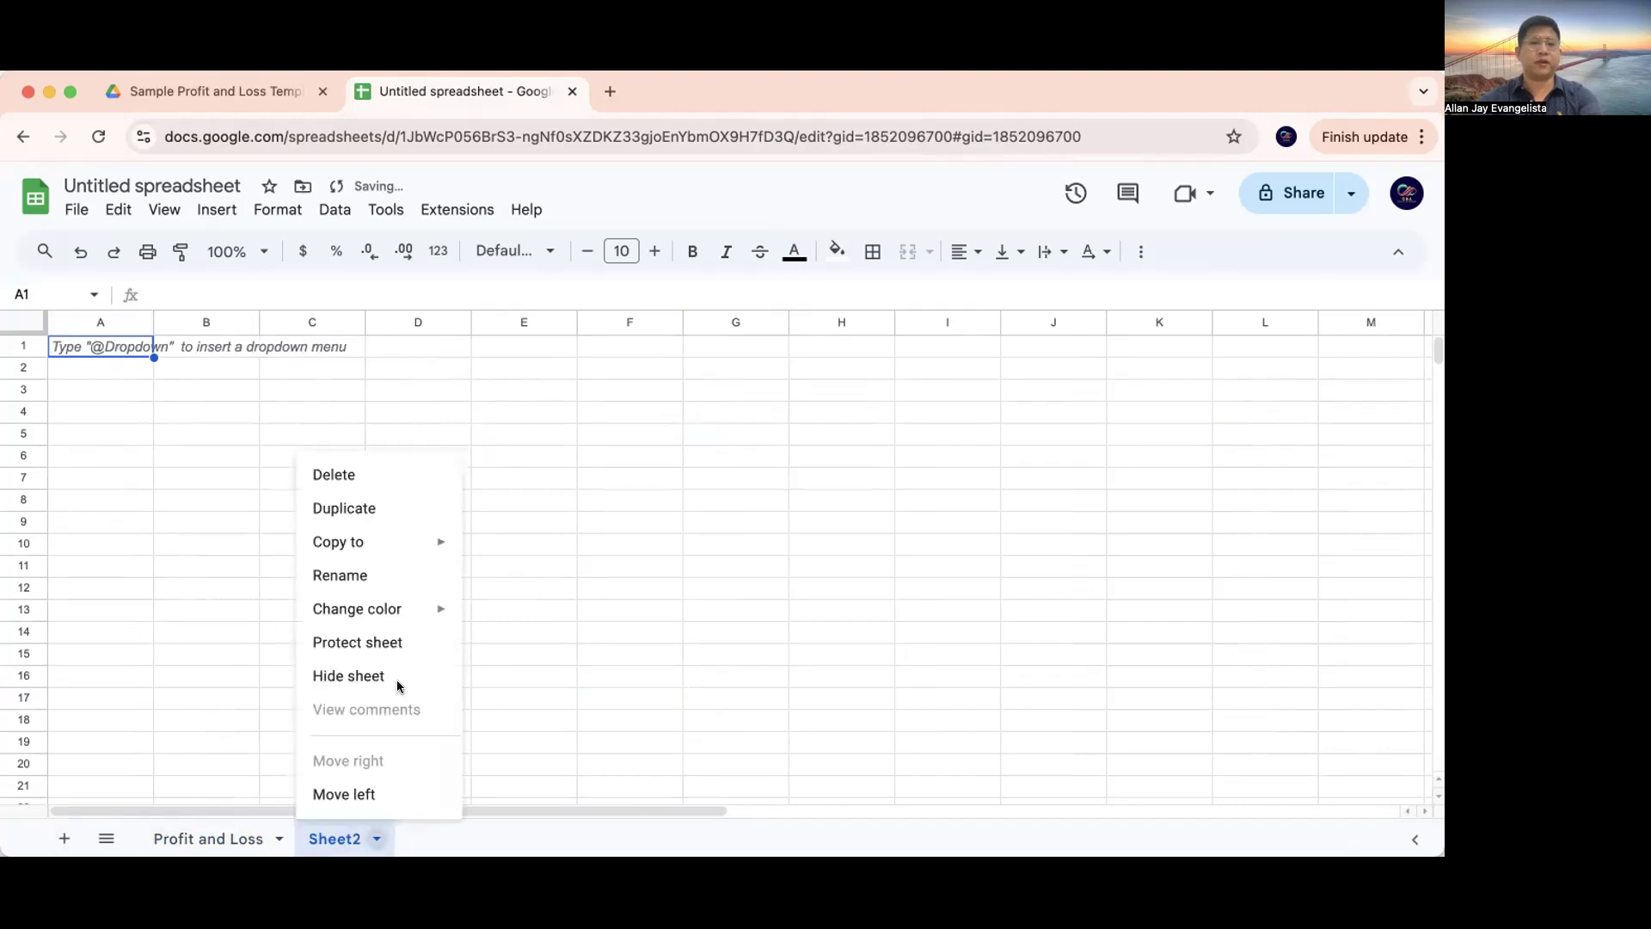
left_click(396, 568)
type("Cash REceipt")
key("BackSpace")
key("BackSpace")
key("BackSpace")
key("BackSpace")
key("BackSpace")
key("BackSpace")
type("eceipts")
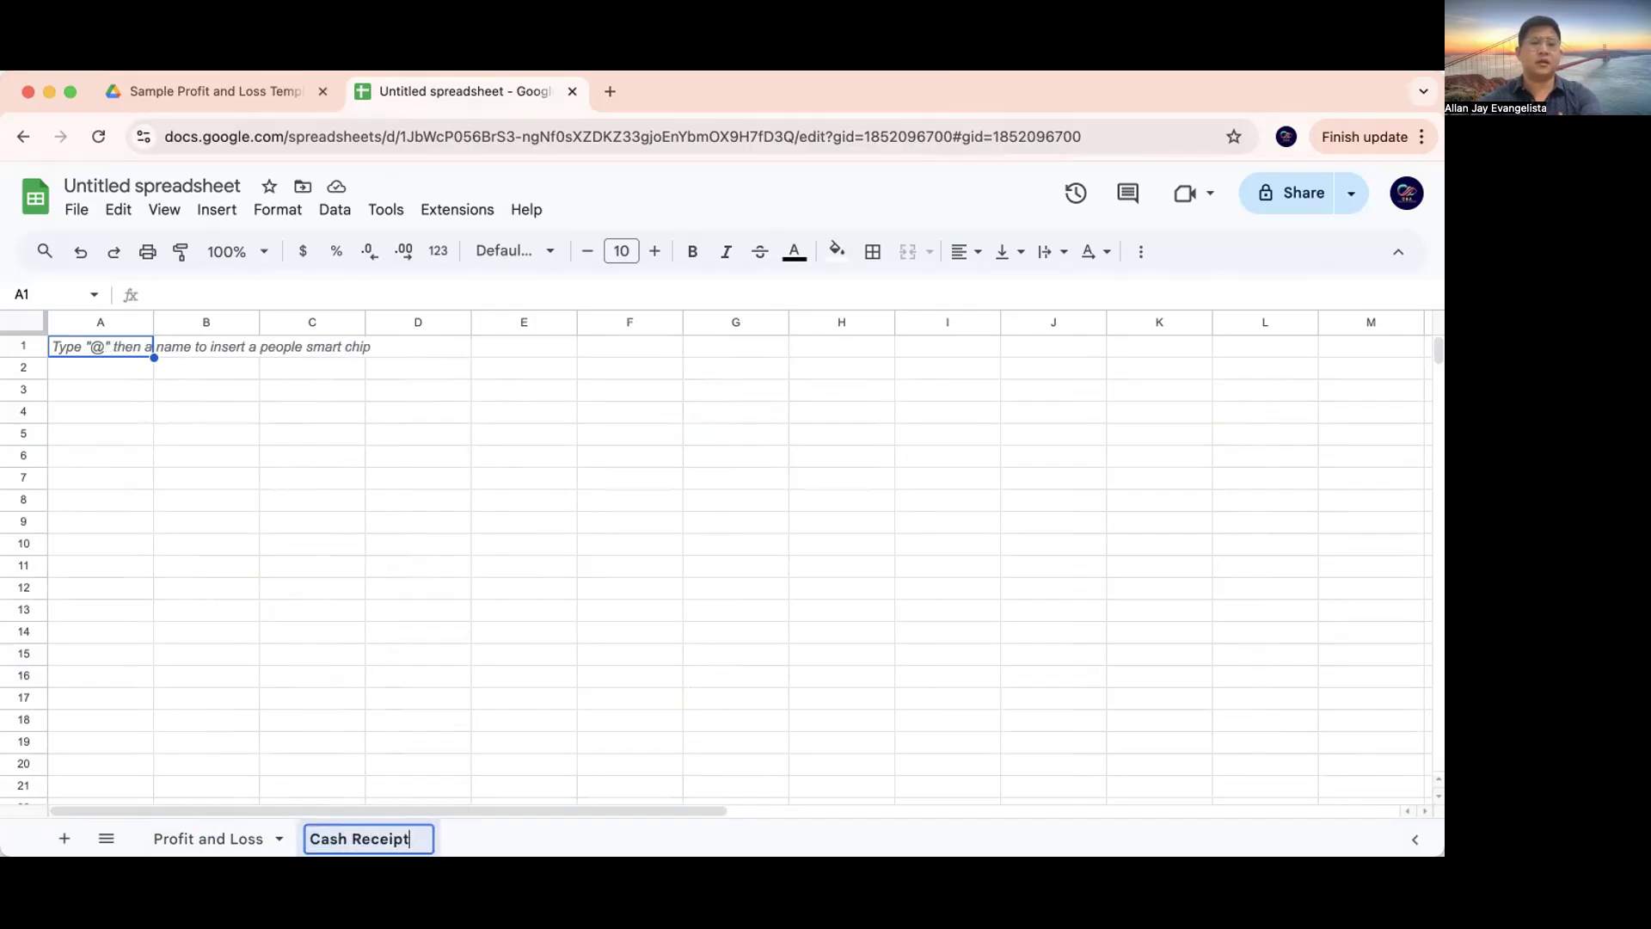
left_click(311, 707)
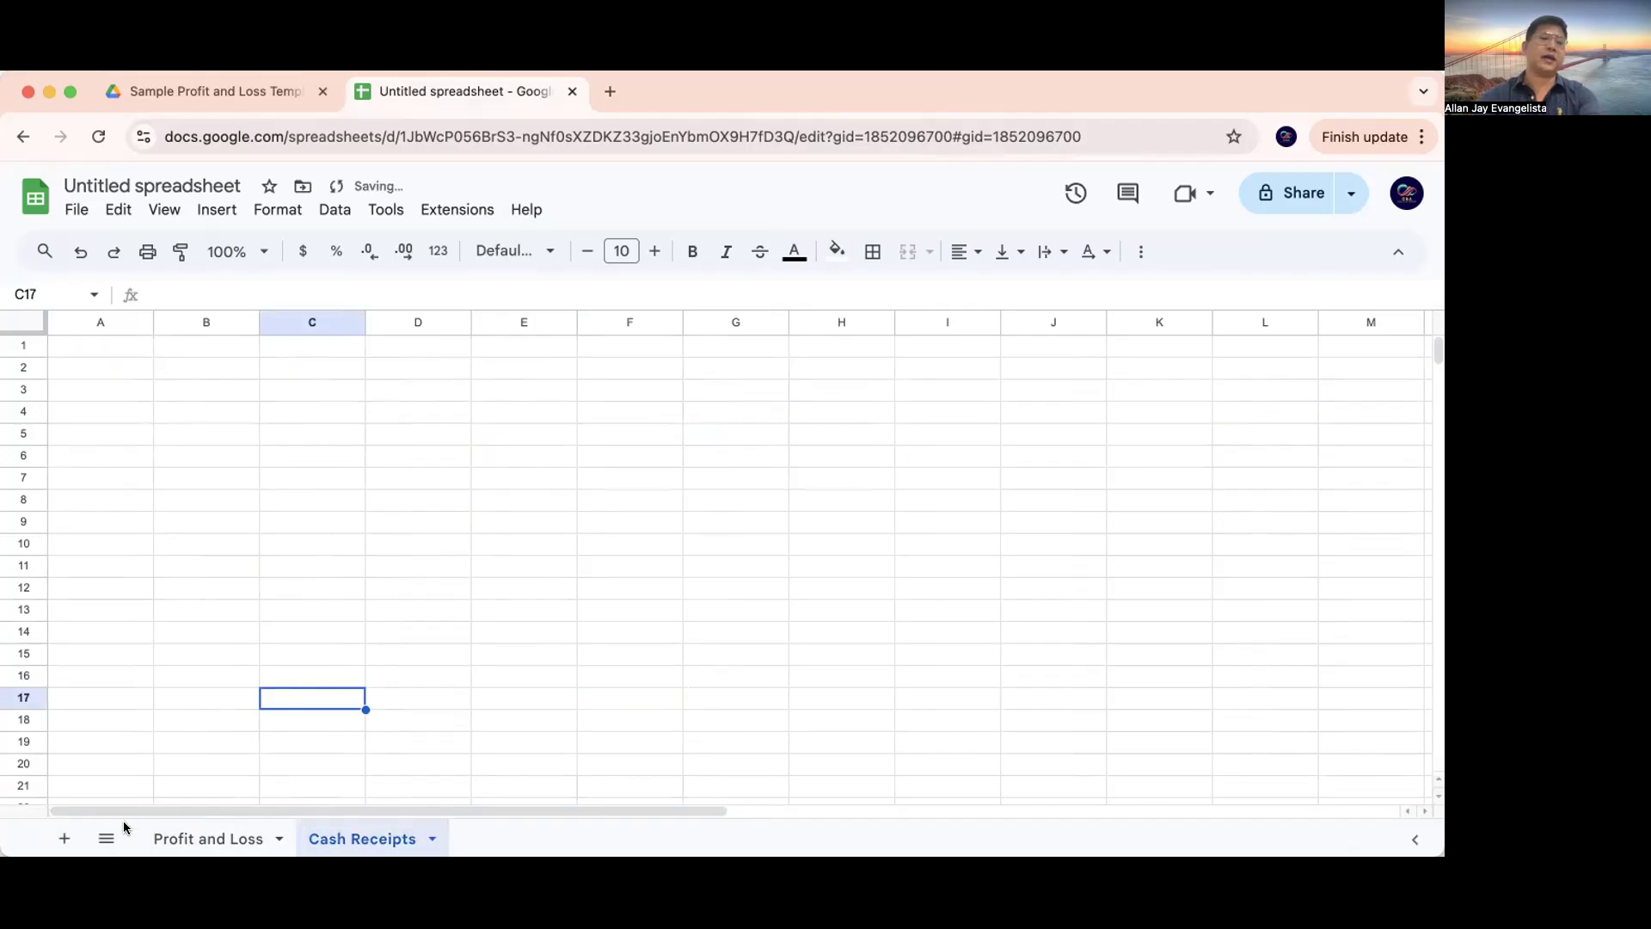
Add a third sheet and name it Expenses
left_click(64, 839)
right_click(497, 838)
left_click(527, 561)
type("Cas")
key("BackSpace")
key("BackSpace")
key("BackSpace")
type("Exe")
type("enses")
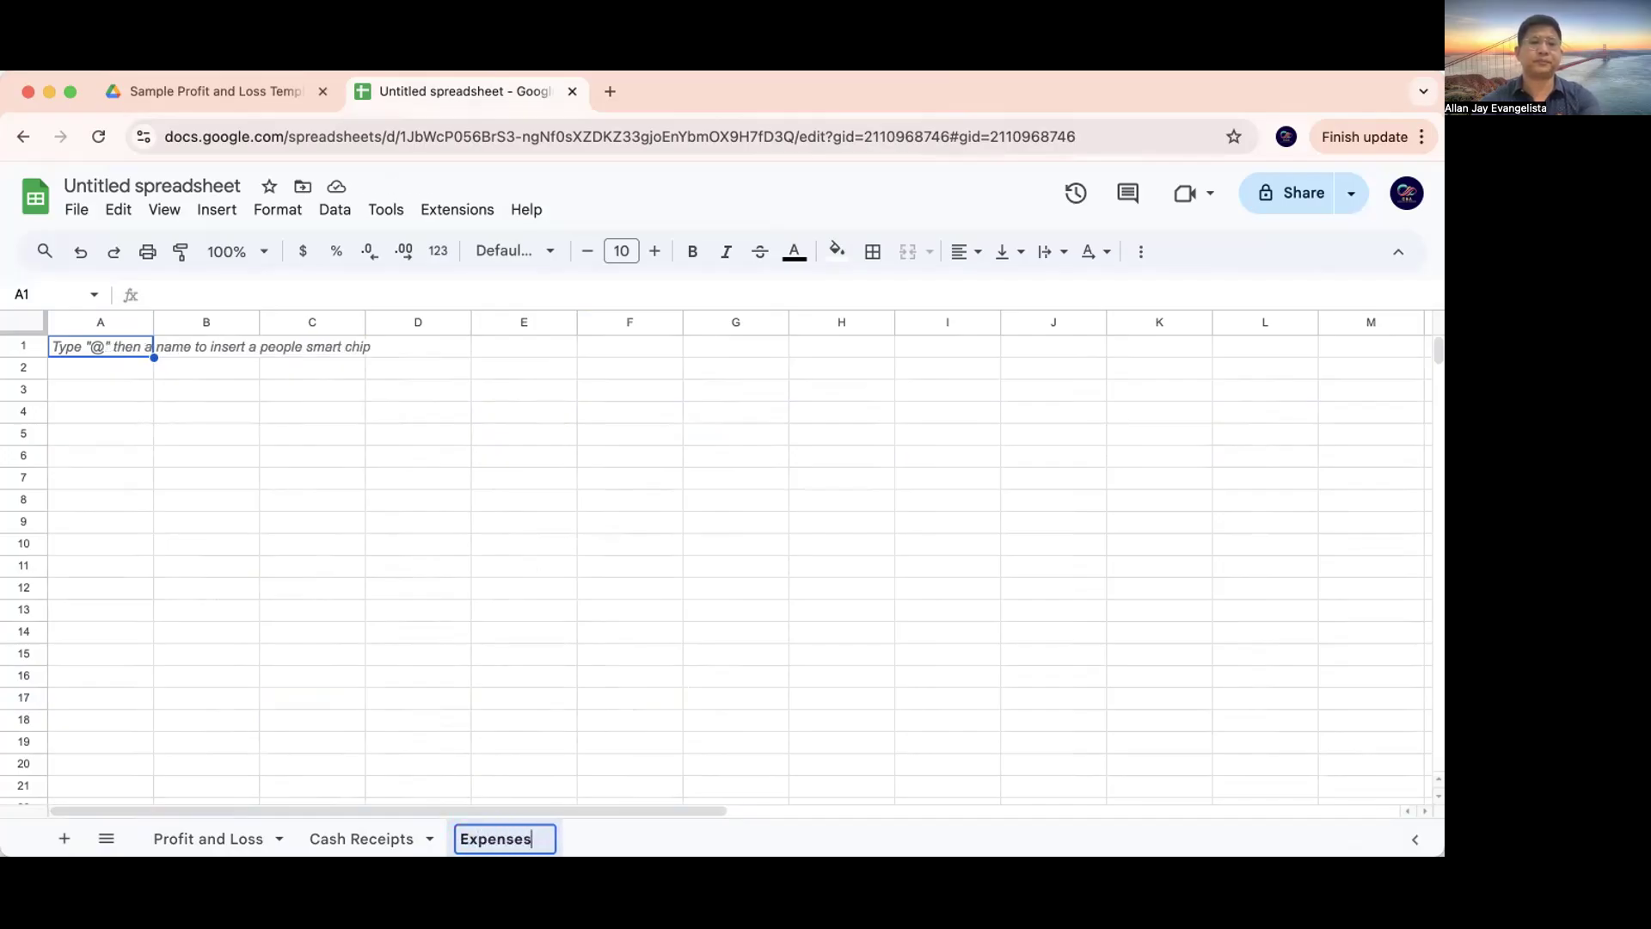
left_click(484, 610)
On the Profit and Loss sheet, narrow column A and enter the headings Name in B2 and Year Ending December 2025 in B3
left_click(165, 838)
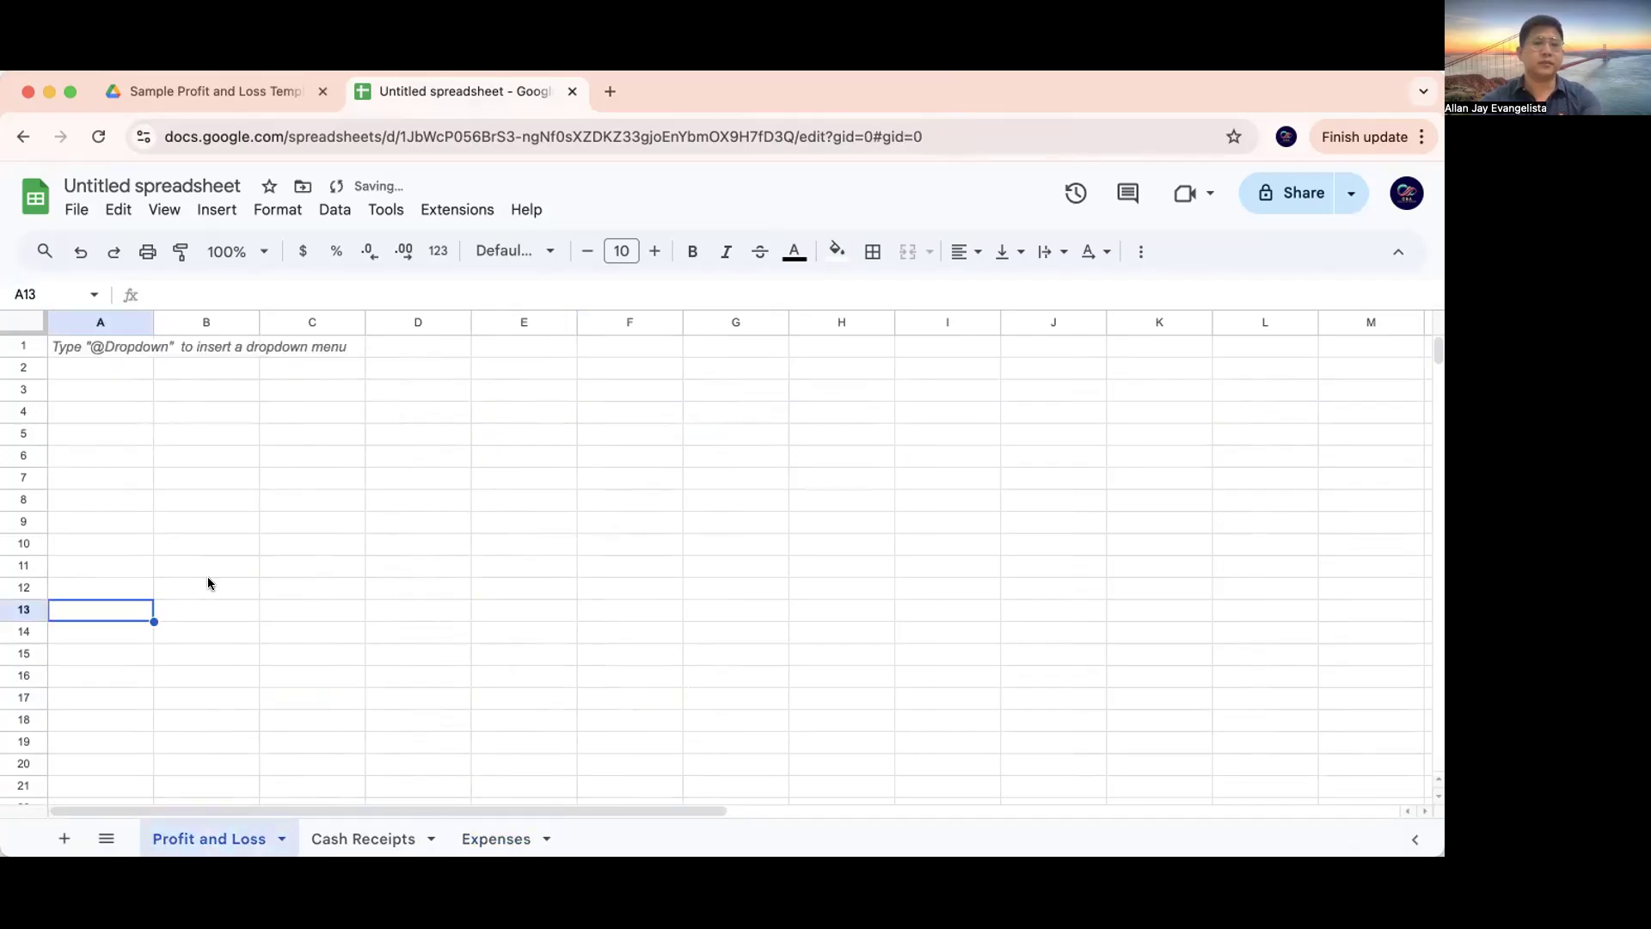
left_click_drag(153, 322, 69, 321)
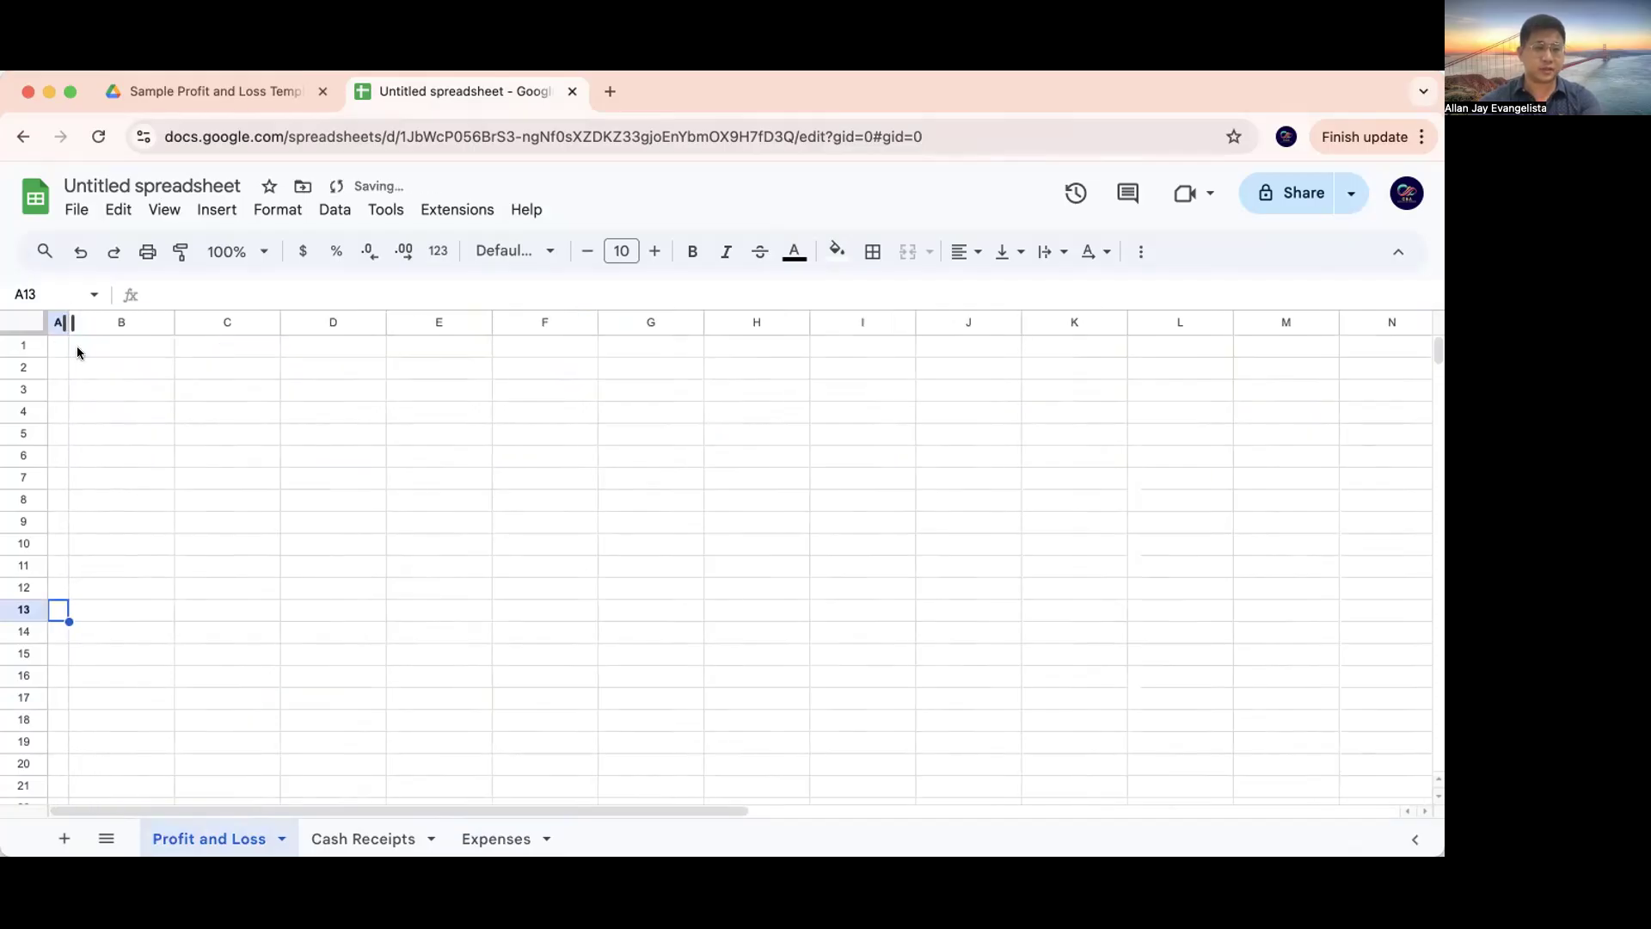
left_click(86, 369)
type("Name")
key("Return")
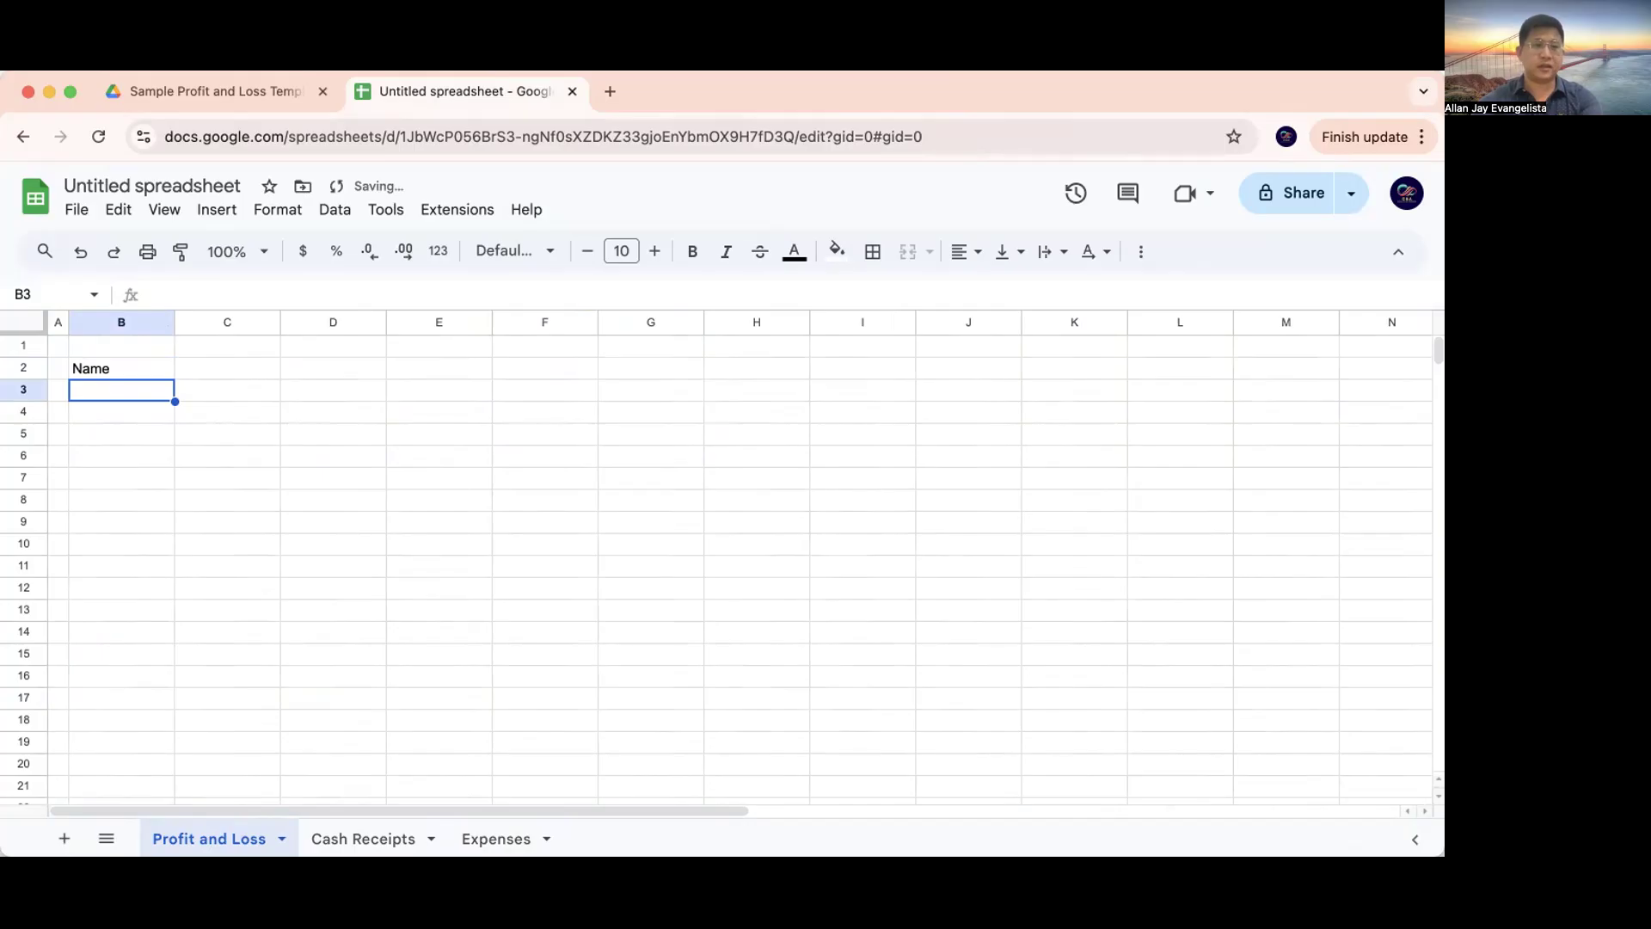
type("Year Ending December 2025")
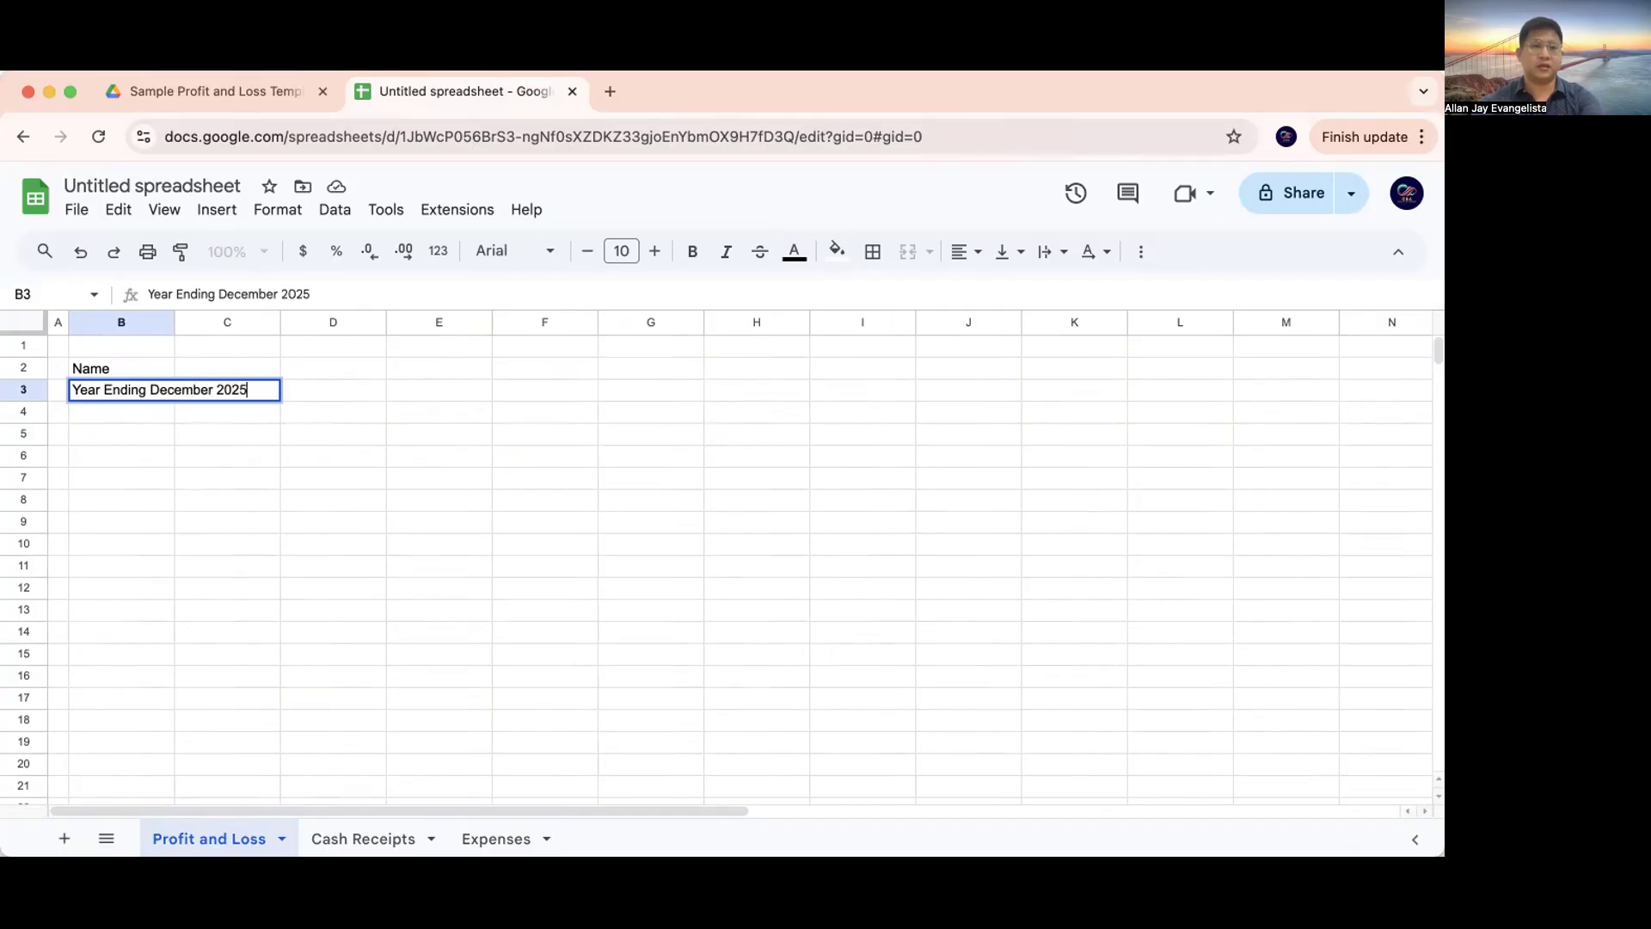
key("Return")
Enter January in C5 and February in D5, and extend the month series across row 5 to December in N5
key("Down")
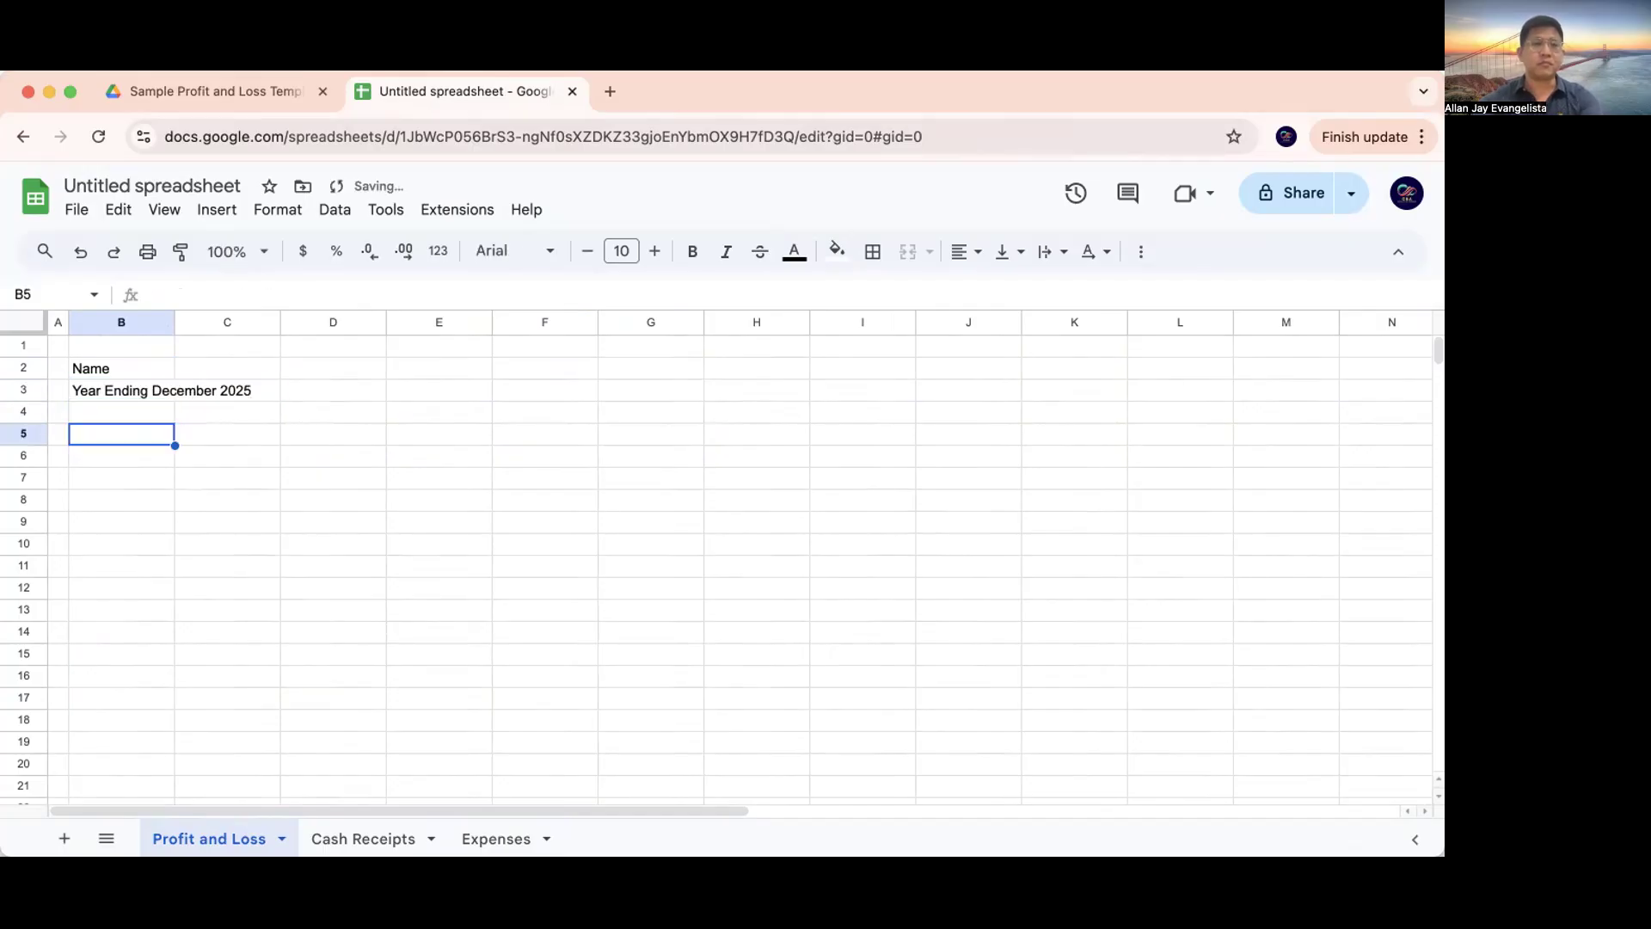
key("Right")
type("Jnauary")
key("BackSpace")
key("BackSpace")
key("BackSpace")
type("anuary")
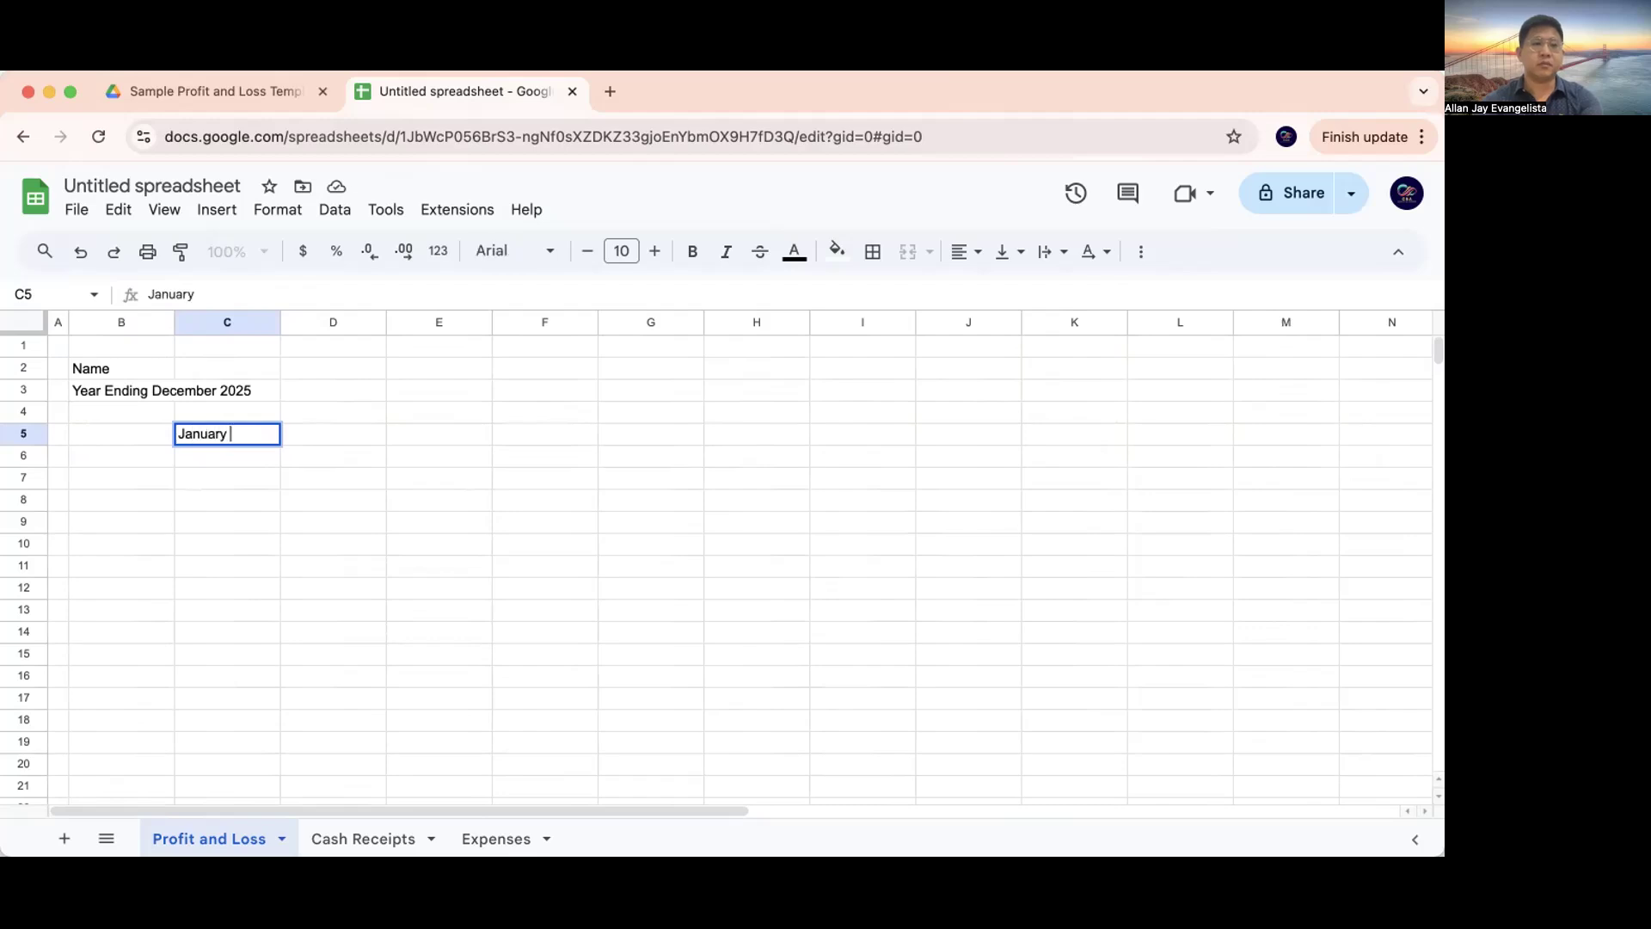
key("Tab")
type("February")
key("Tab")
key("Left")
key("Left")
key("shift+Right")
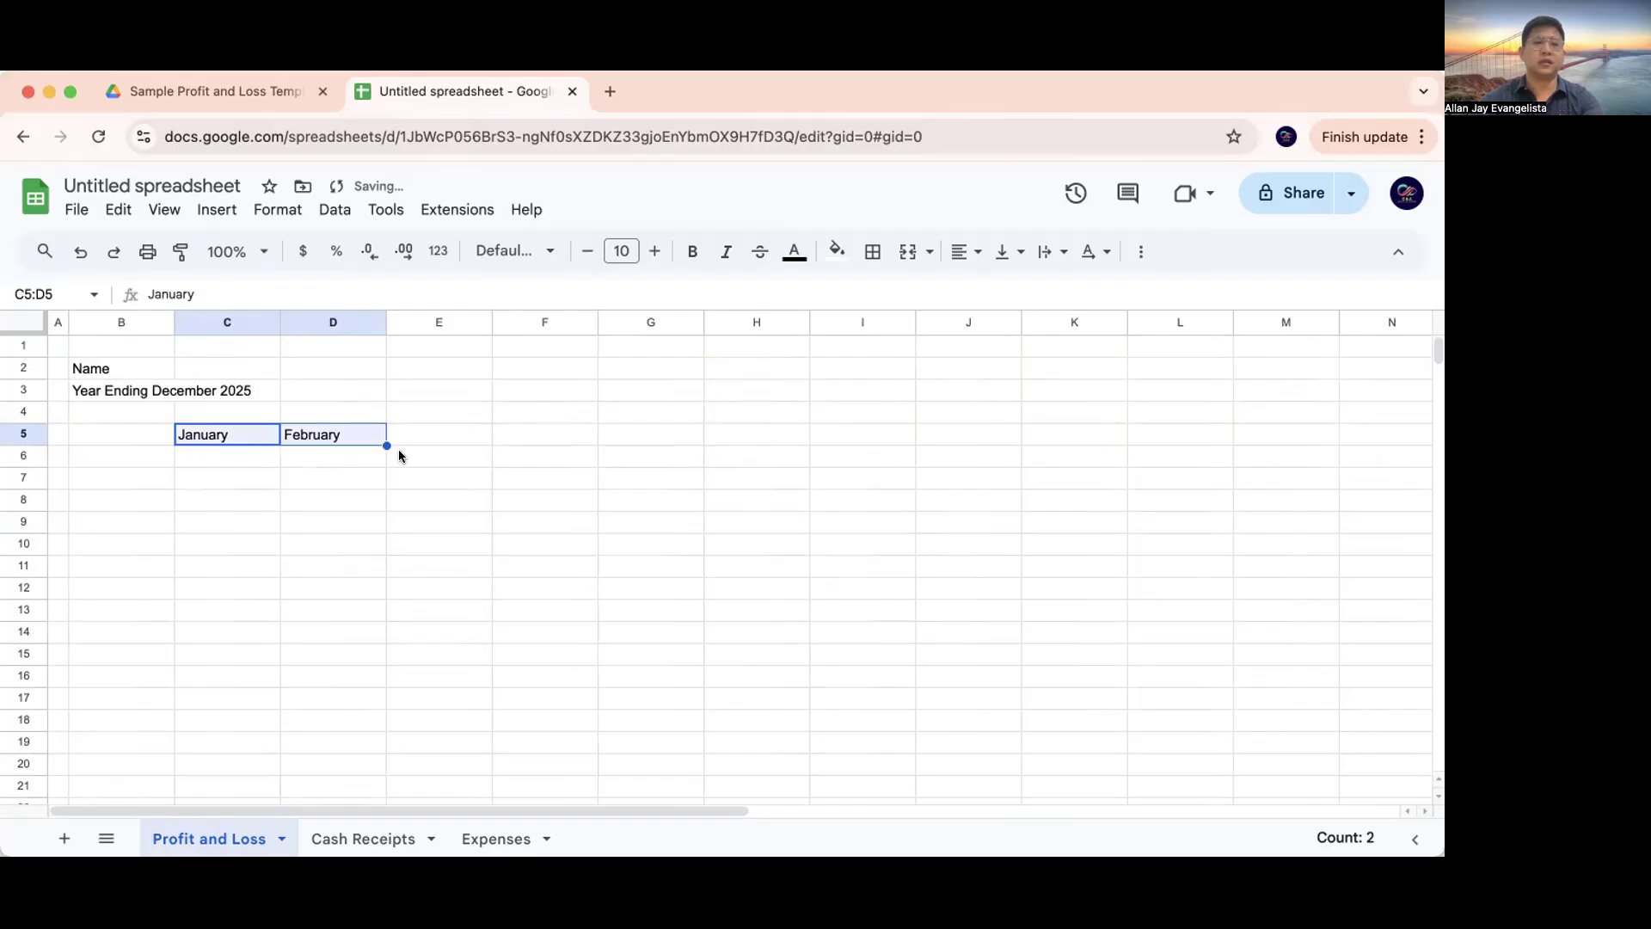
left_click_drag(384, 448, 1410, 441)
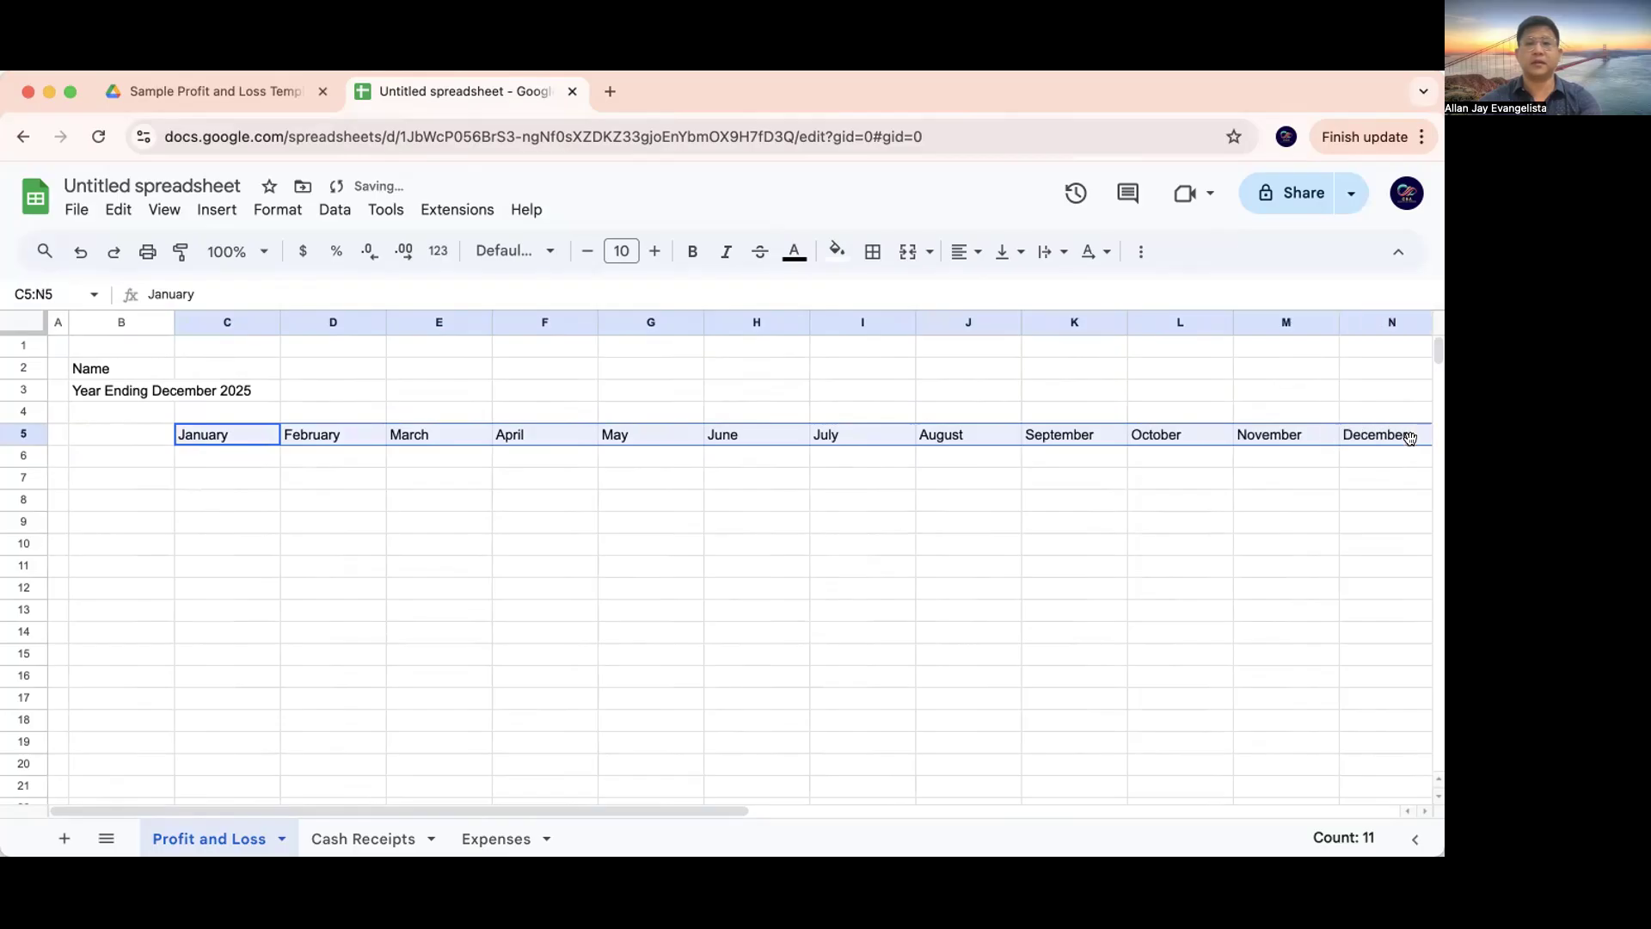
Fit all column widths to their contents and add a Total heading in O5 after December
key("ctrl+a")
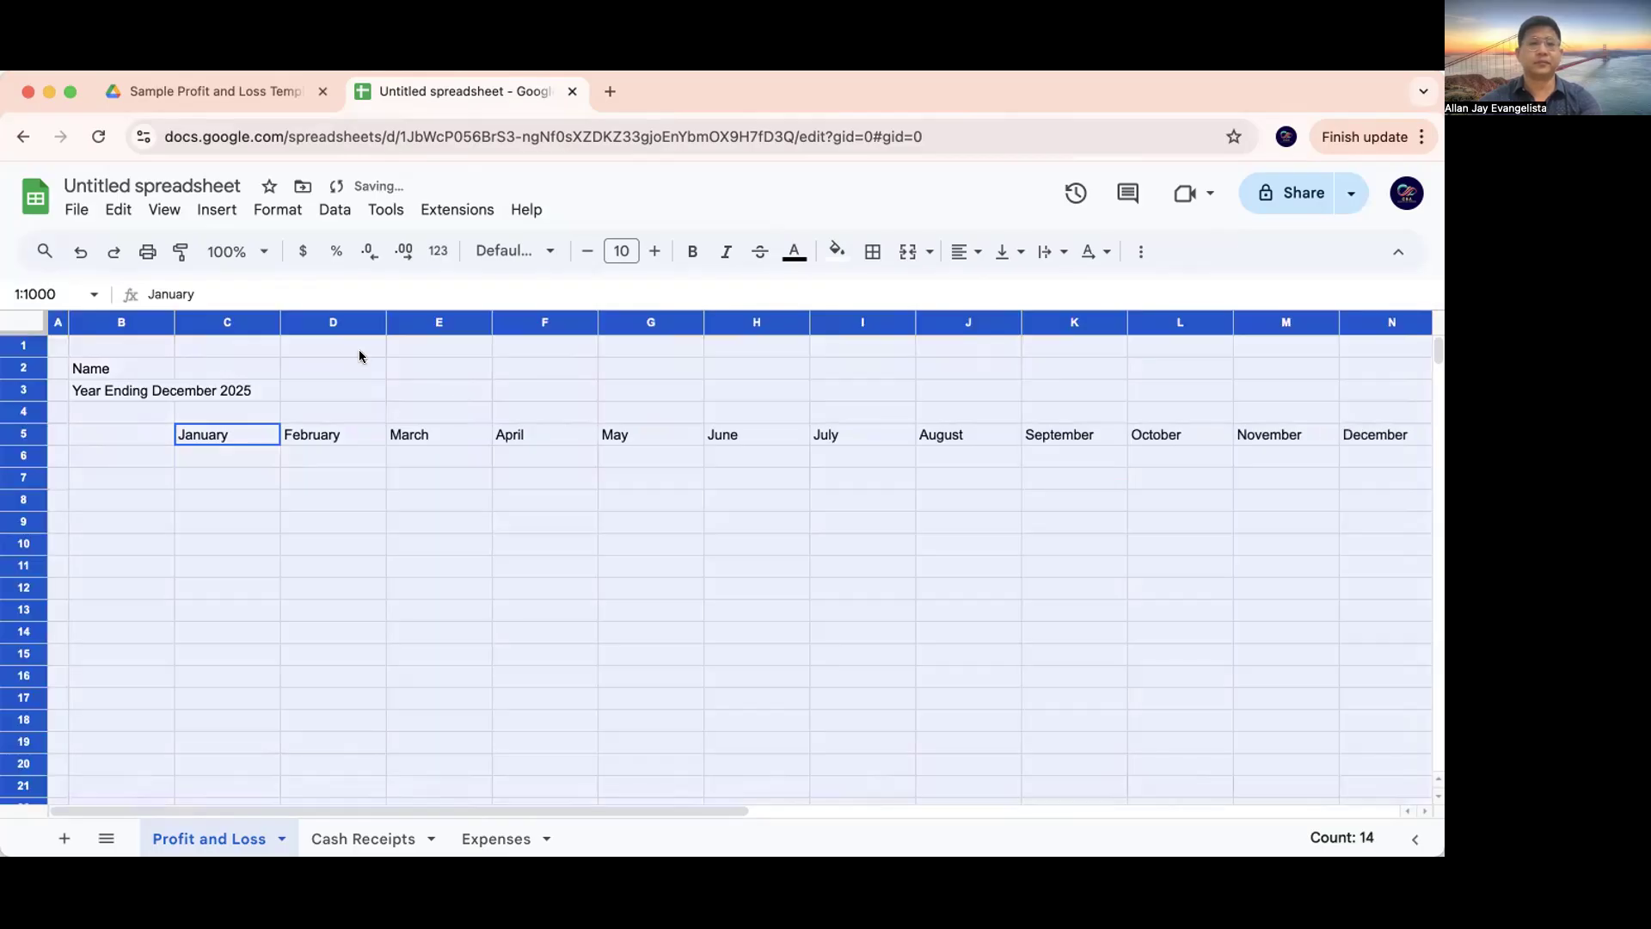
double_click(280, 322)
left_click(955, 413)
key("Down")
type("Total")
key("Return")
Enter the row labels Cash Receipts in B6 and Expenses in B8
key("Left")
key("Left")
key("Left")
key("Left")
key("Left")
key("Left")
key("Left")
key("Left")
key("Left")
key("Left")
key("Left")
key("Left")
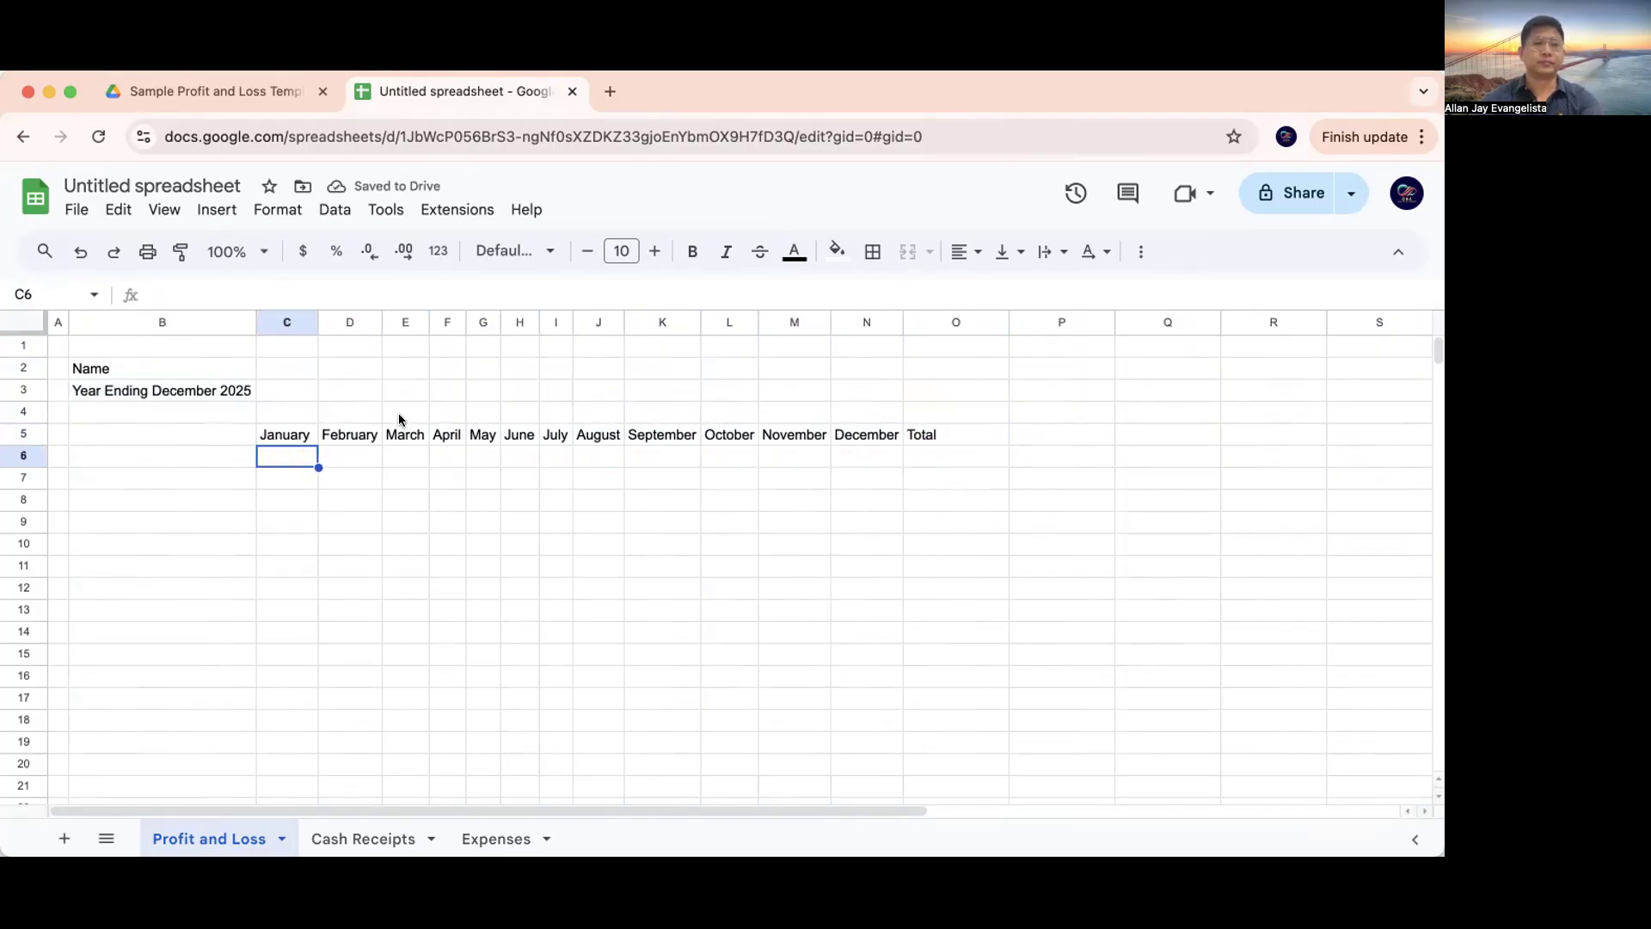
key("Left")
type("Re")
type("sh Receipt")
type("s")
key("Return")
type("E")
key("BackSpace")
key("Return")
type("Expenses")
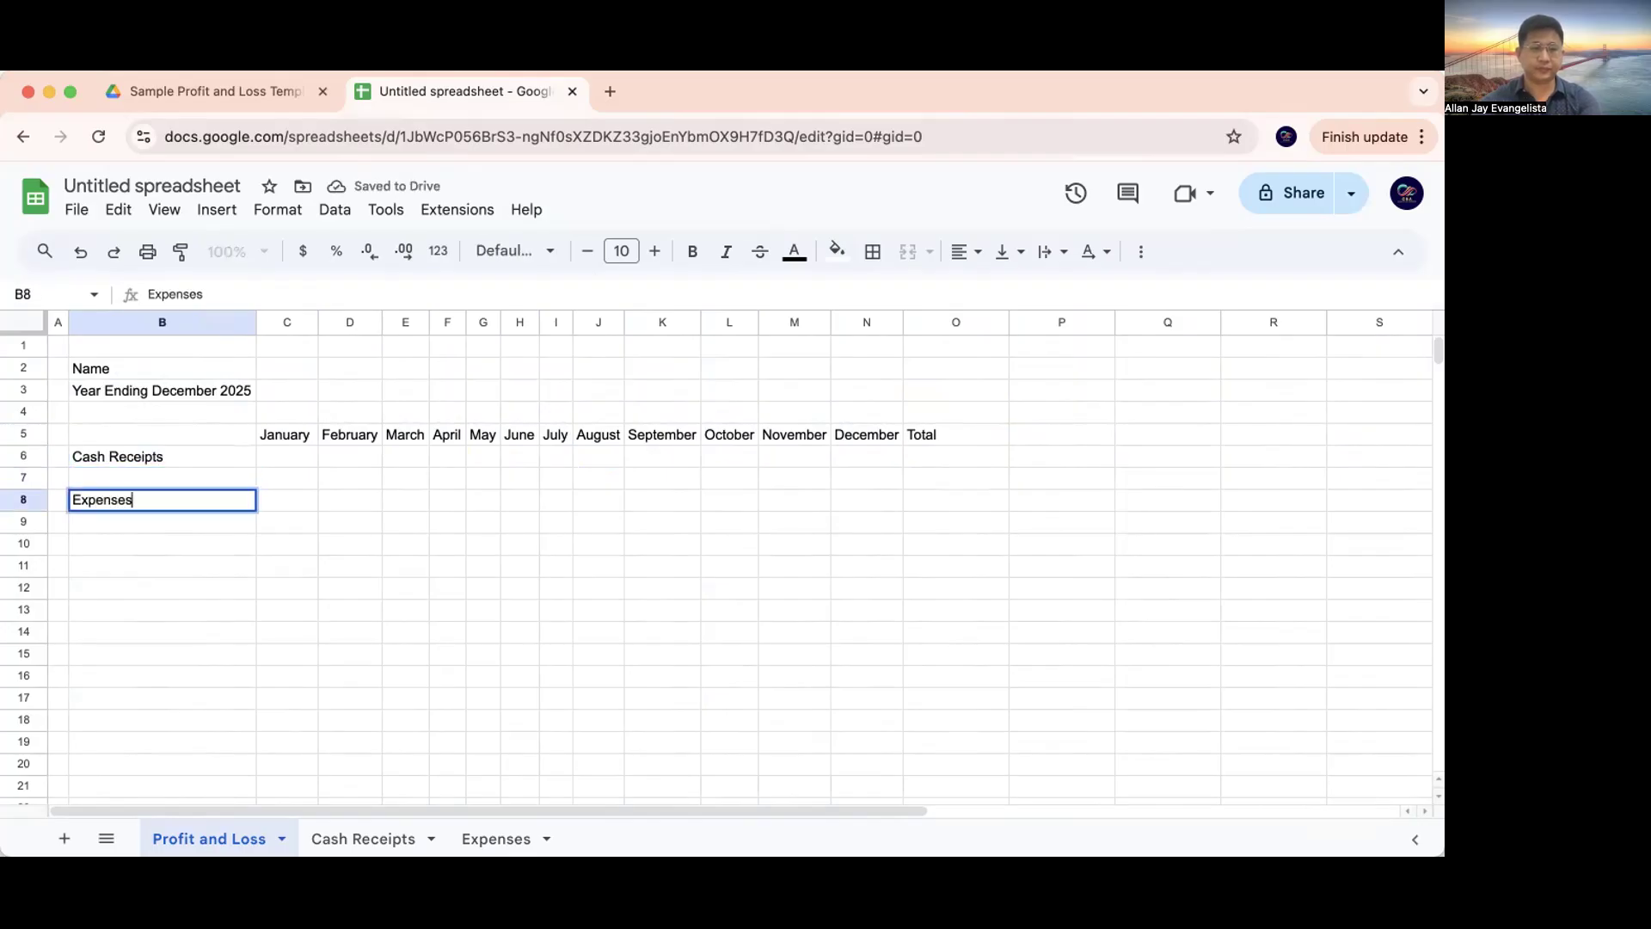
key("Return")
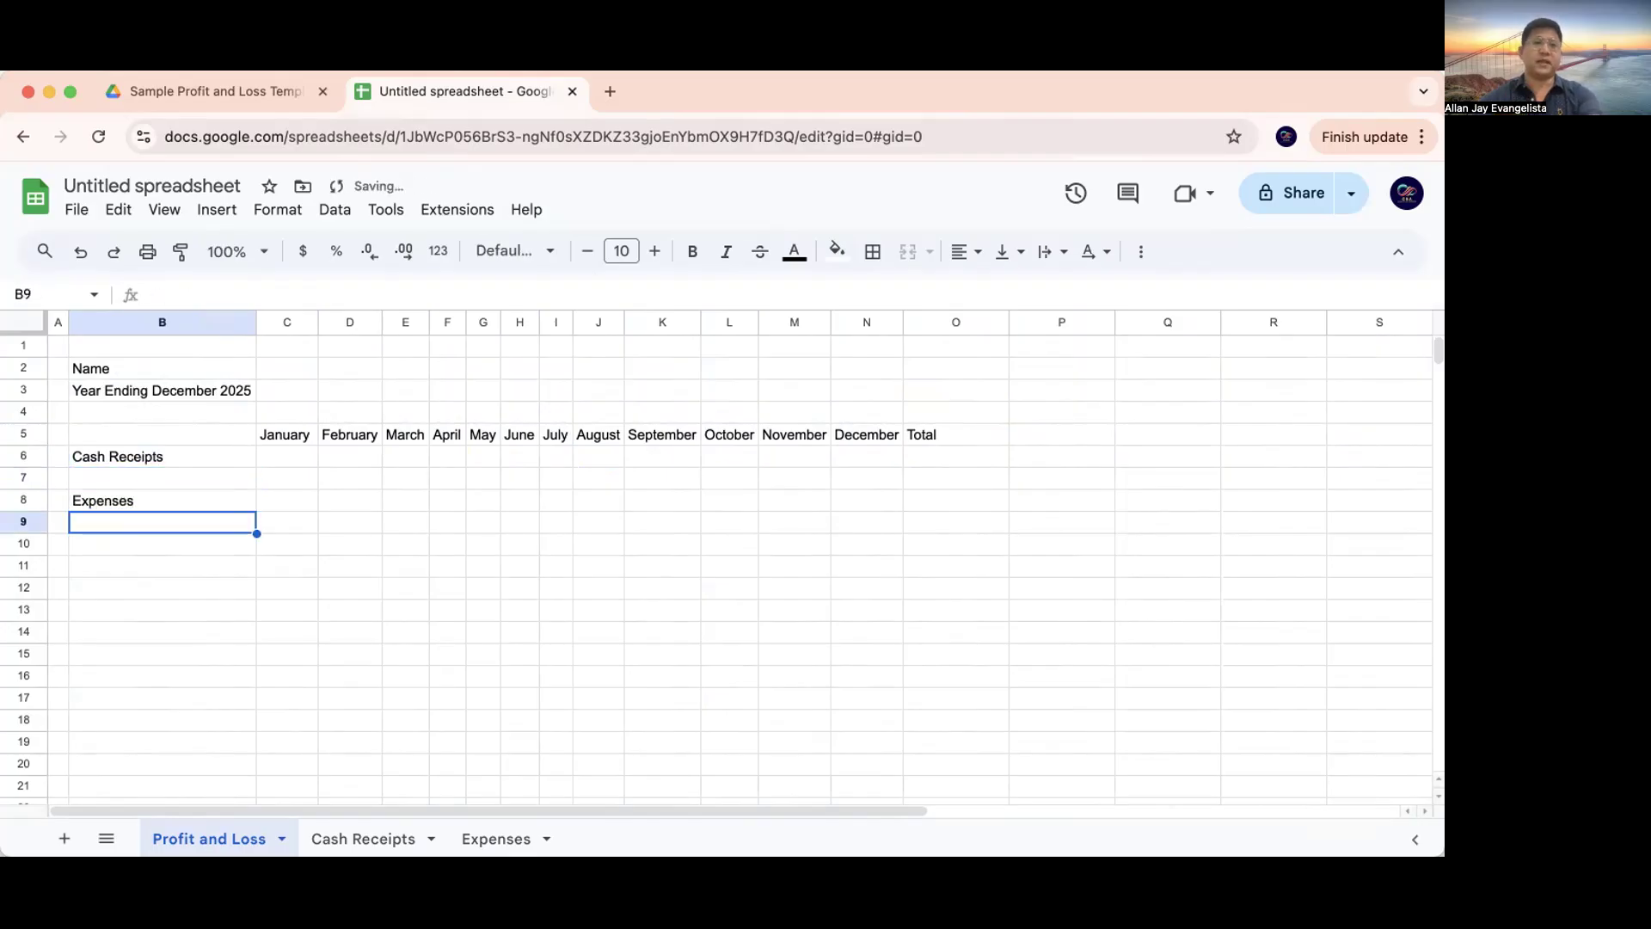
Enter Cash Basis in B4 below the year-ending line and insert one blank row above the month headings
left_click(178, 391)
left_click(179, 410)
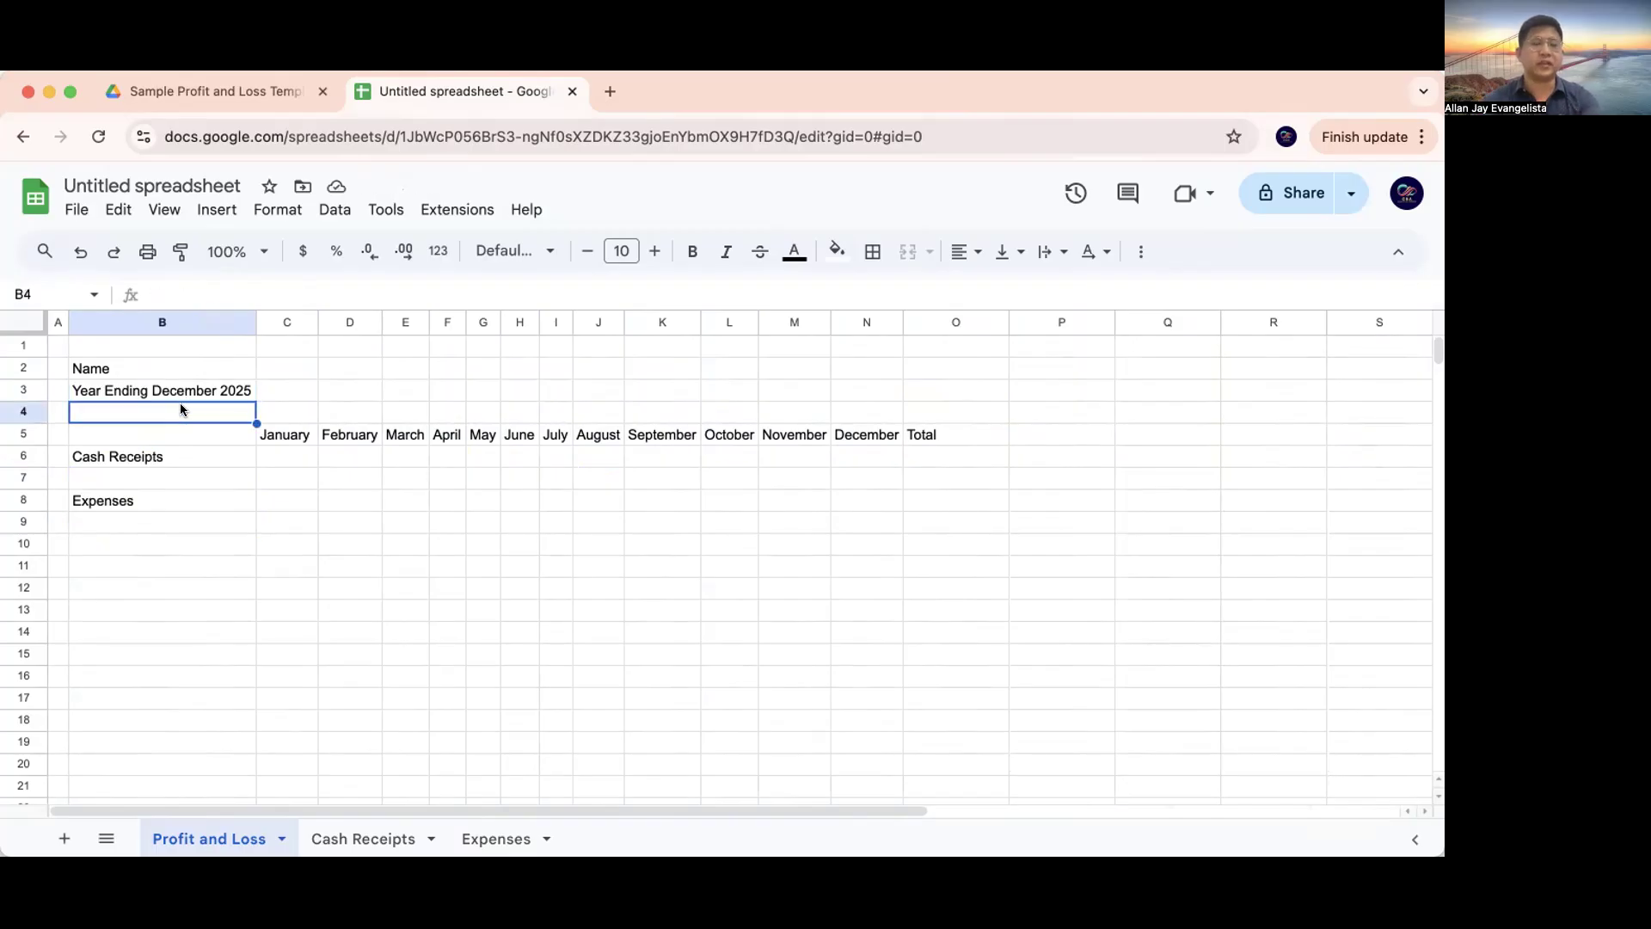
type("Cash Basis")
key("Return")
key("shift+space")
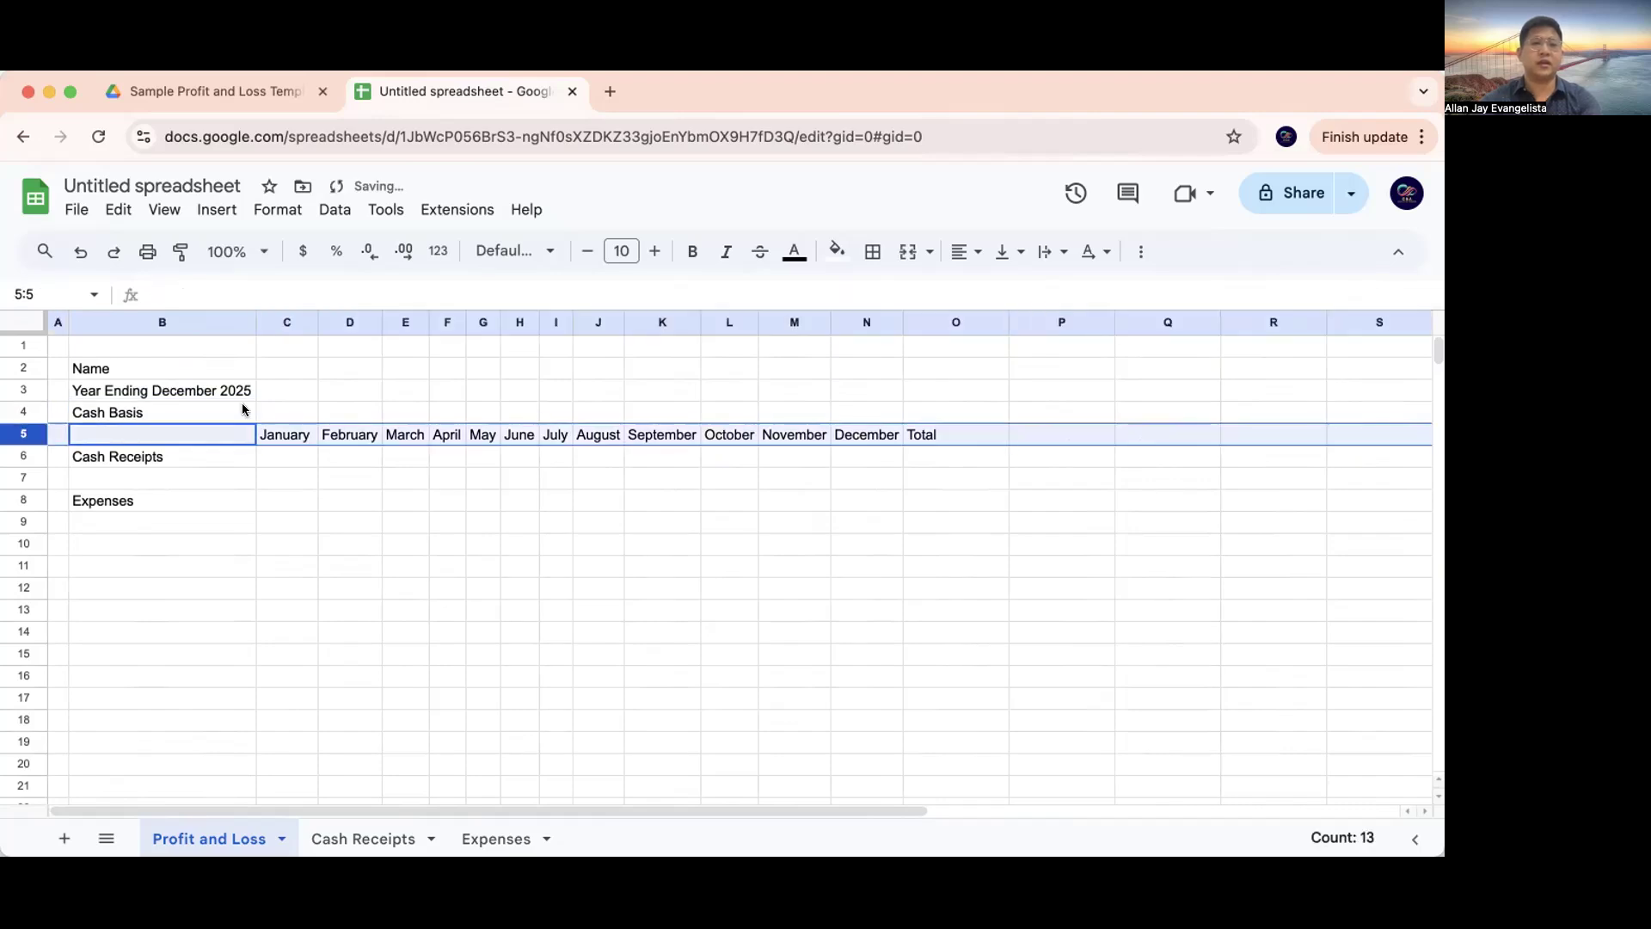
right_click(388, 430)
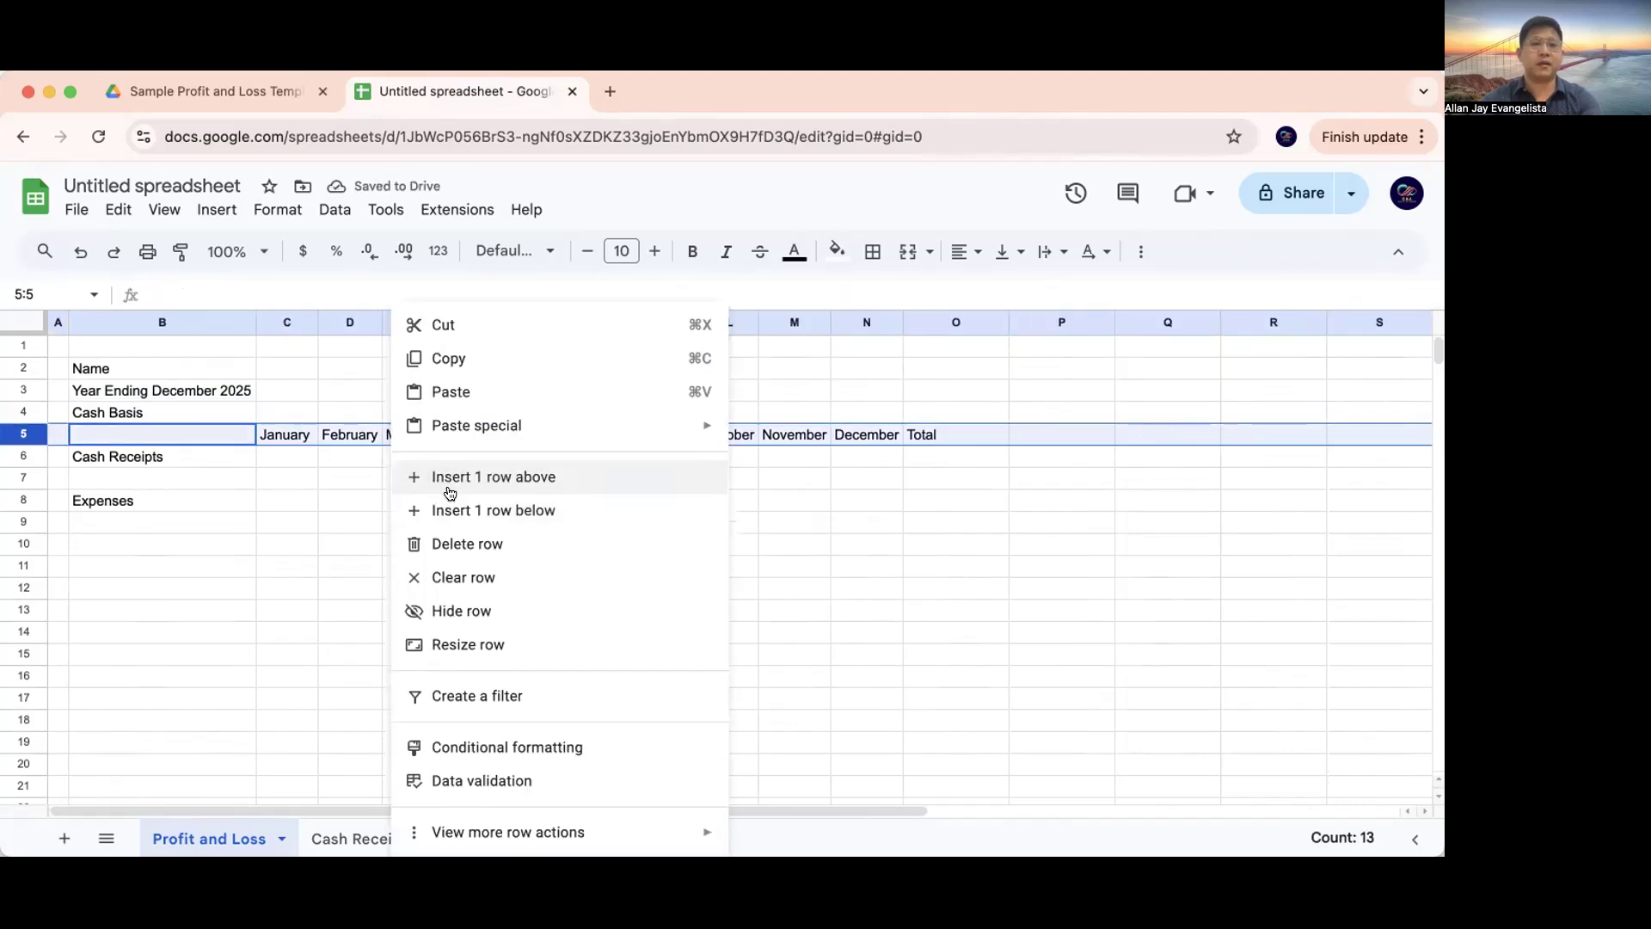
left_click(499, 476)
Fill the month heading row from B6 to O6 with bright green
left_click(178, 459)
key("shift+Right")
key("shift+Right")
key("shift+Right")
key("shift+Right")
key("shift+Right")
key("shift+Right")
key("shift+Right")
key("shift+Right")
key("shift+Right")
key("shift+Right")
key("shift+Right")
key("shift+Right")
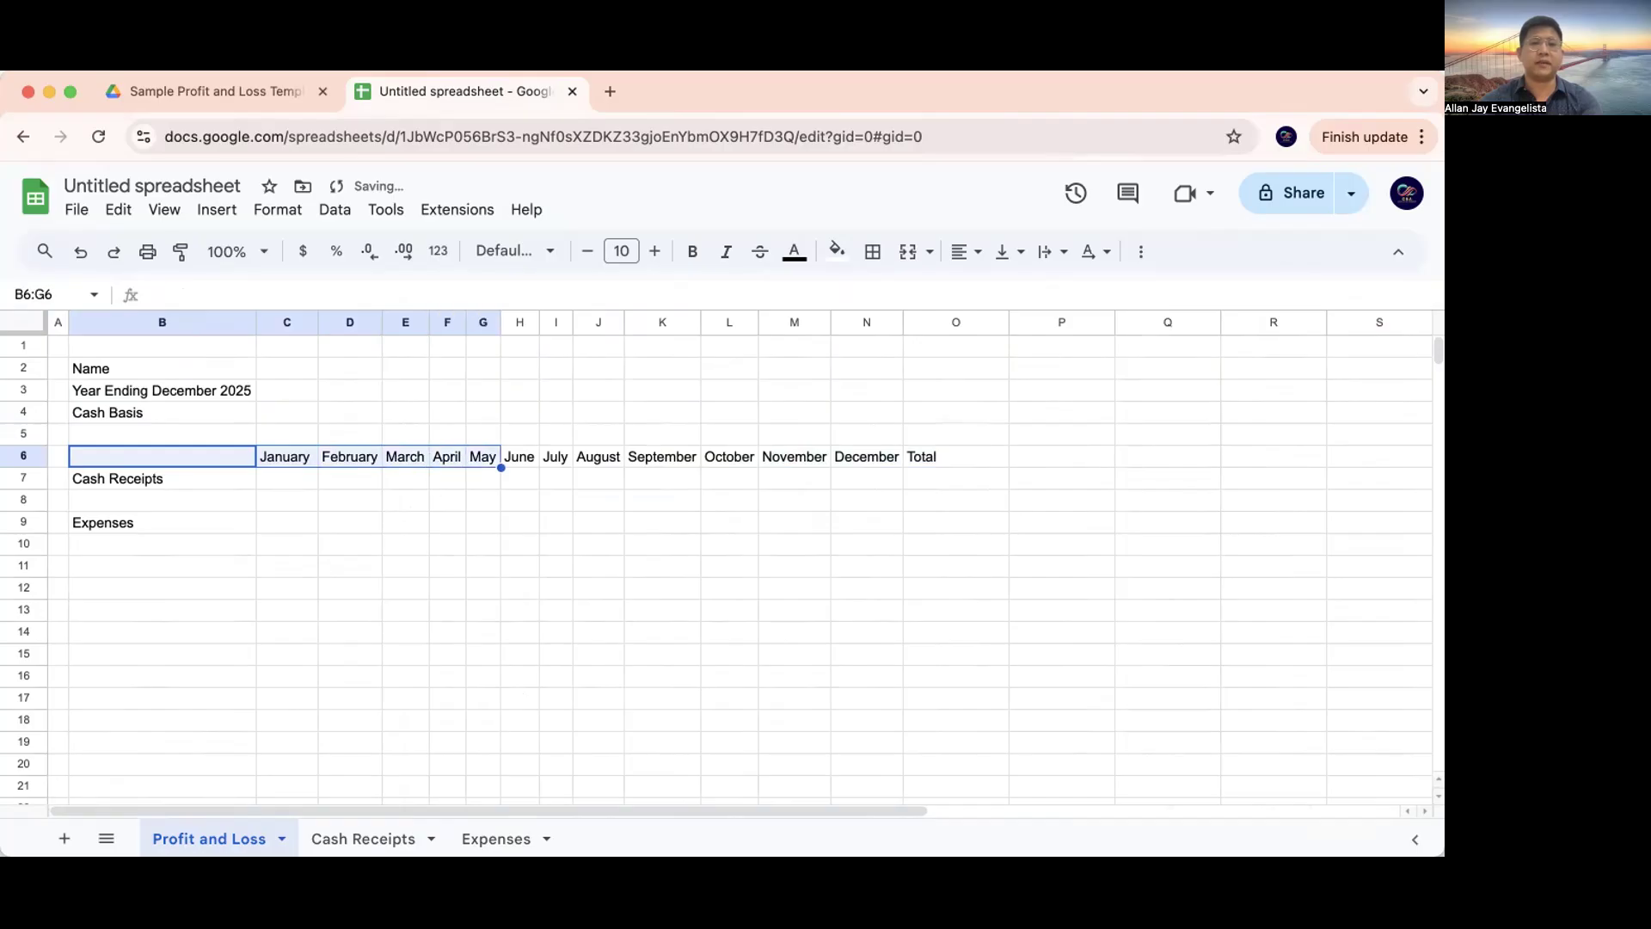
key("shift+Right")
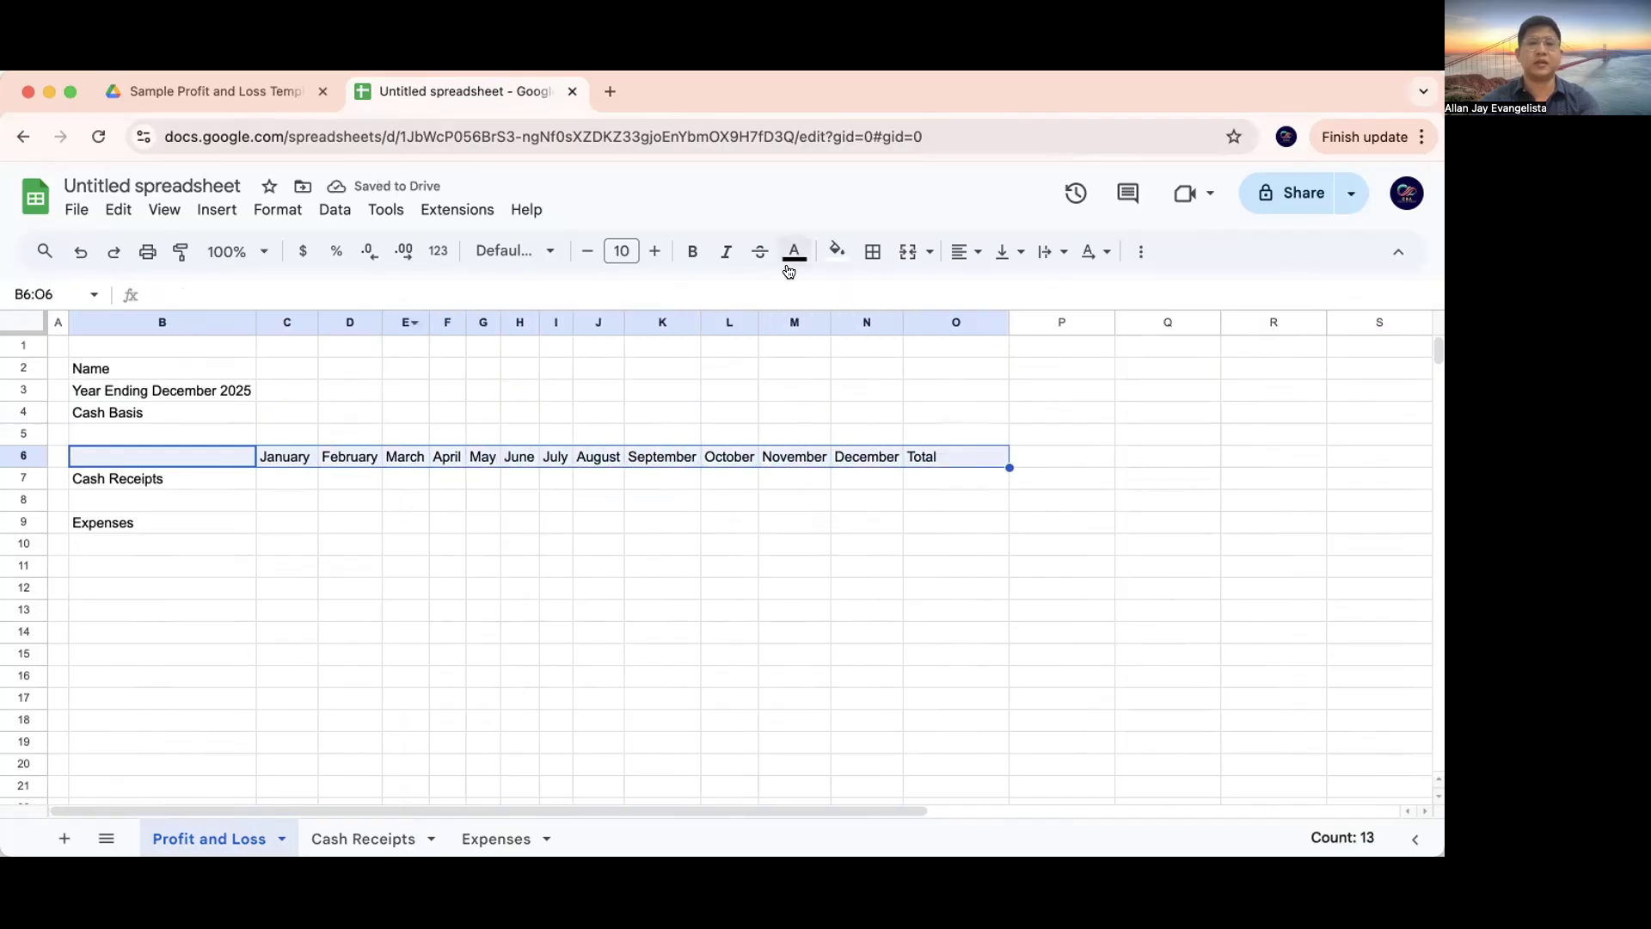
left_click(837, 250)
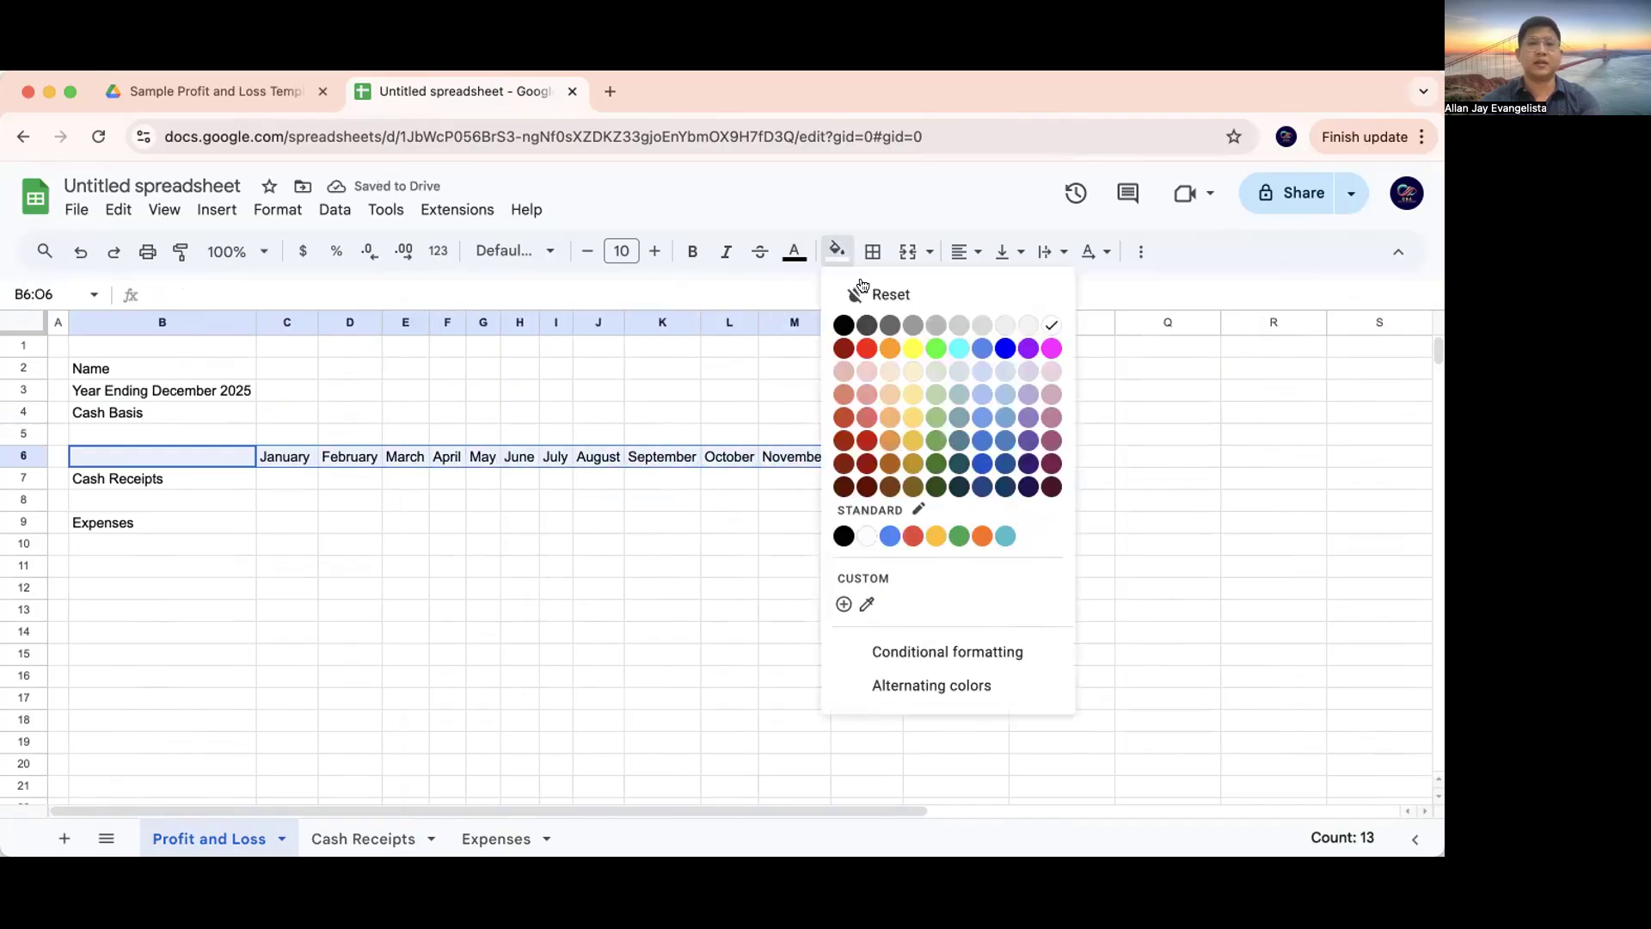
left_click(936, 348)
left_click(885, 483)
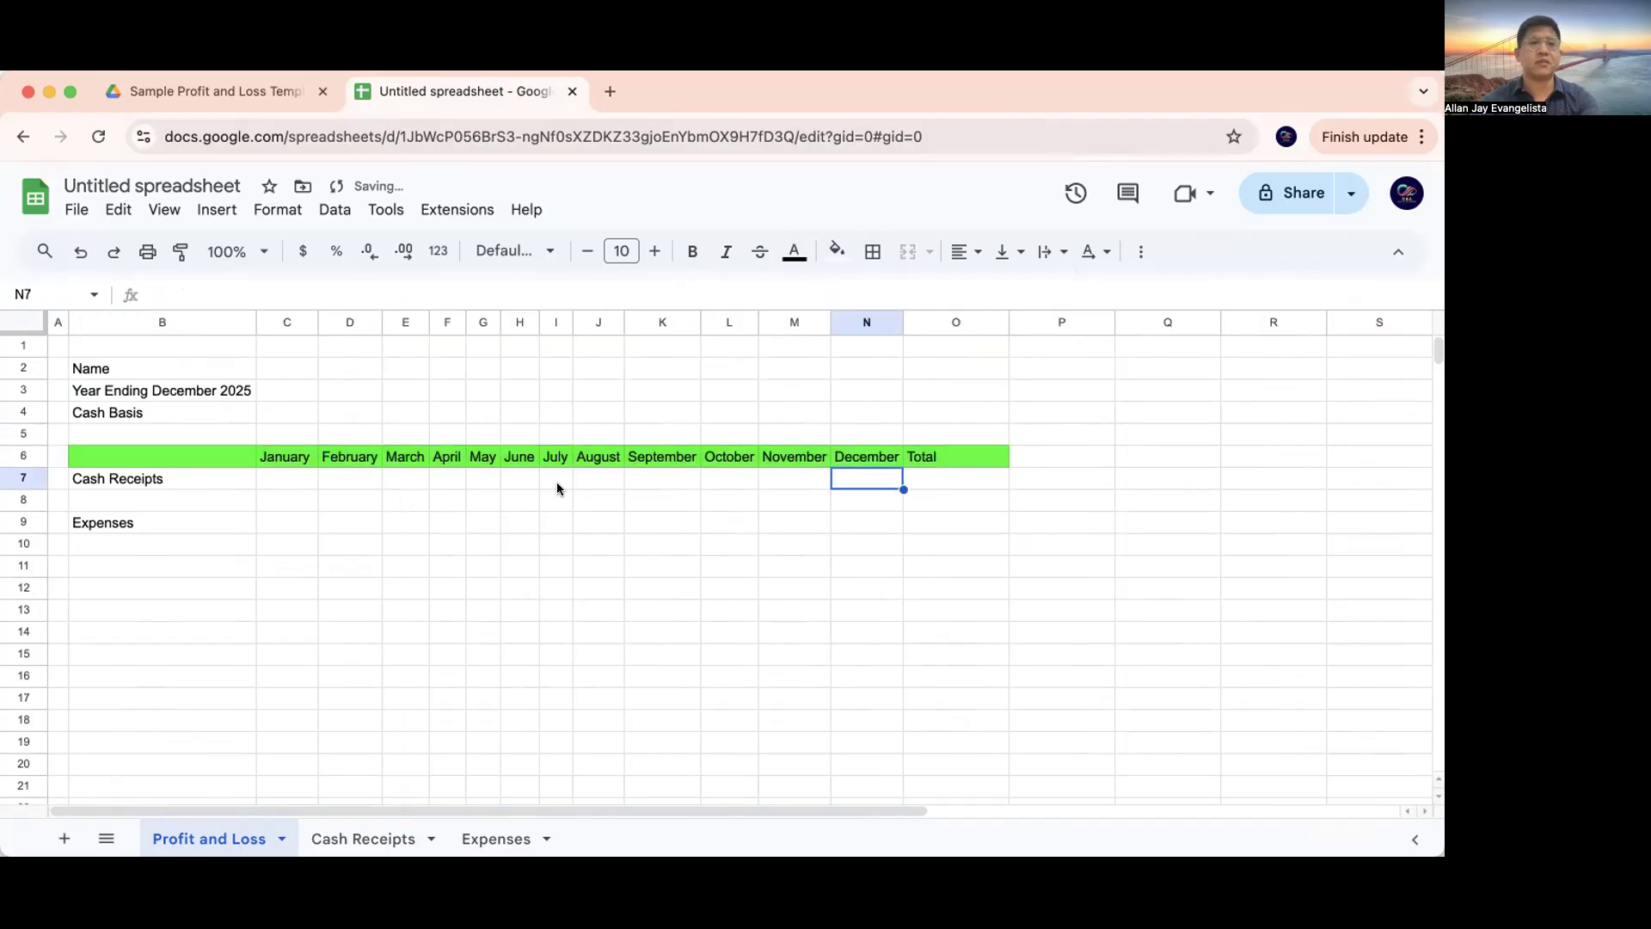
Total the Cash Receipts row in O7 with a SUM formula over C7:N7
left_click(944, 478)
type("=sU")
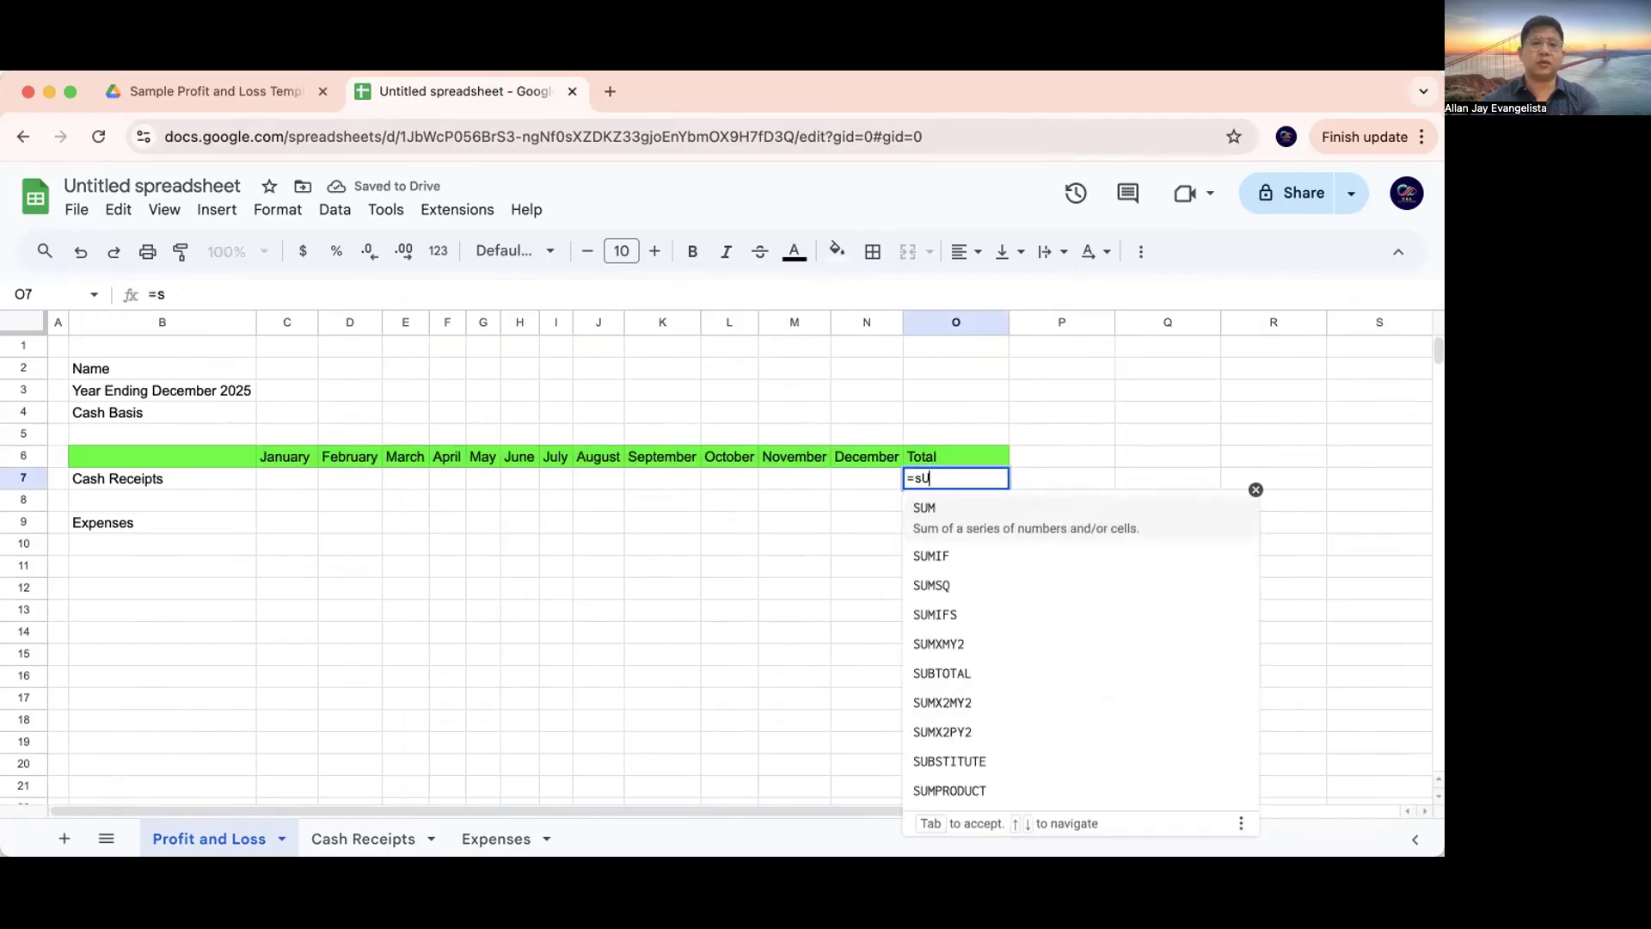
key("Tab")
left_click_drag(867, 479, 287, 479)
key("Return")
key("Up")
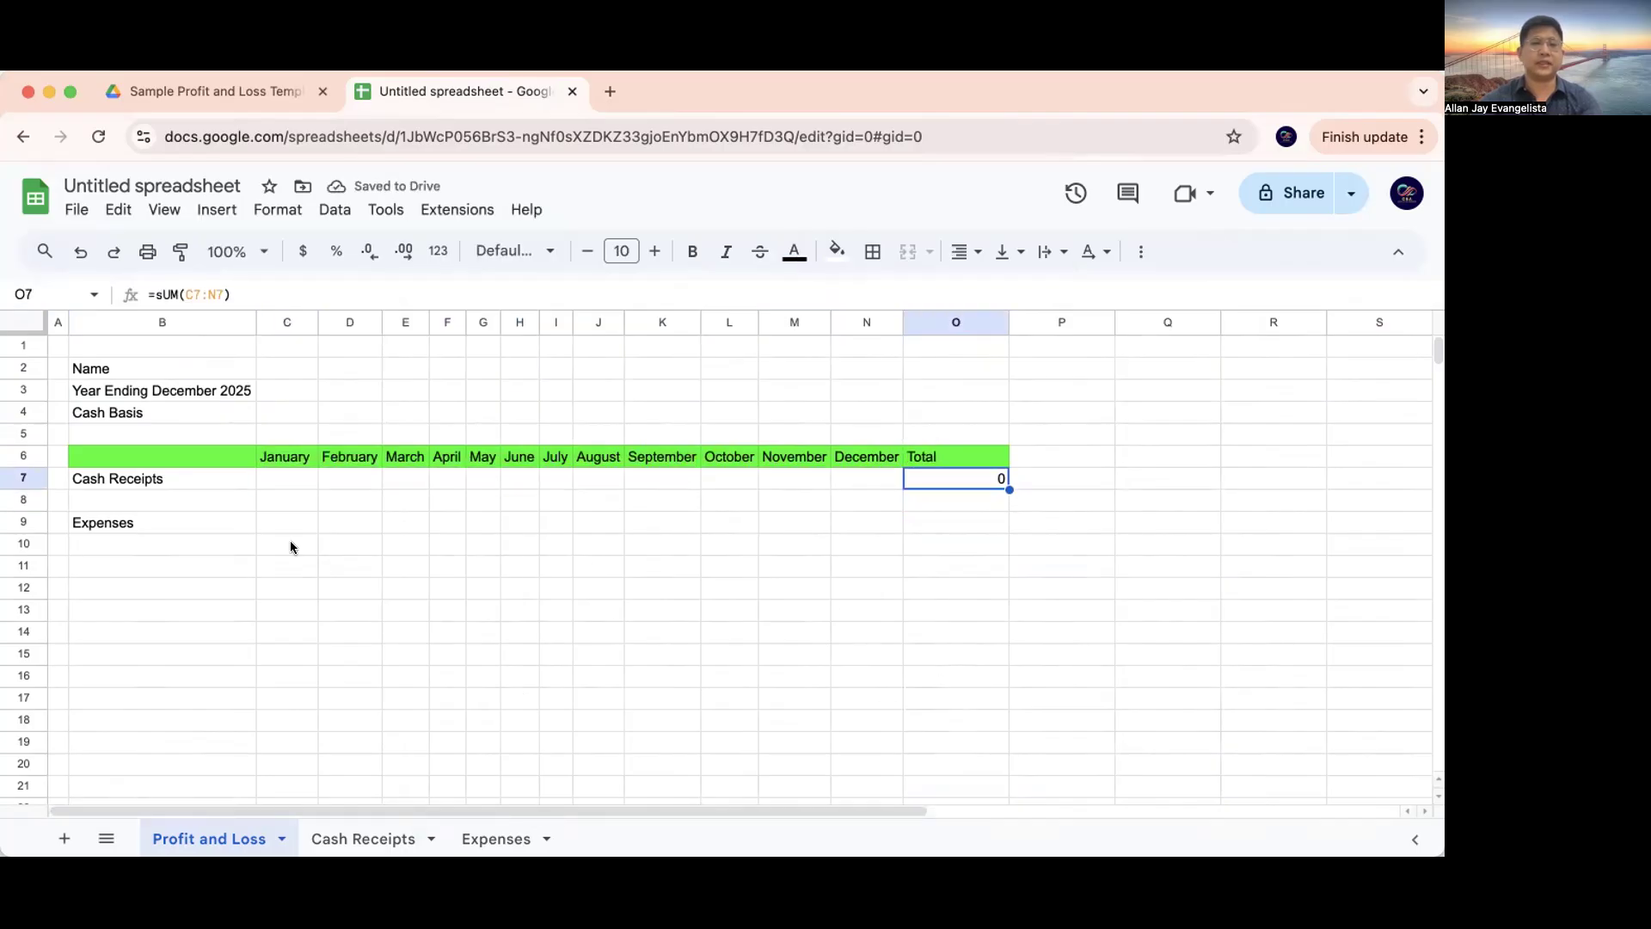
Enter Advertising in B10 as the first category under Expenses
left_click(223, 528)
left_click(213, 545)
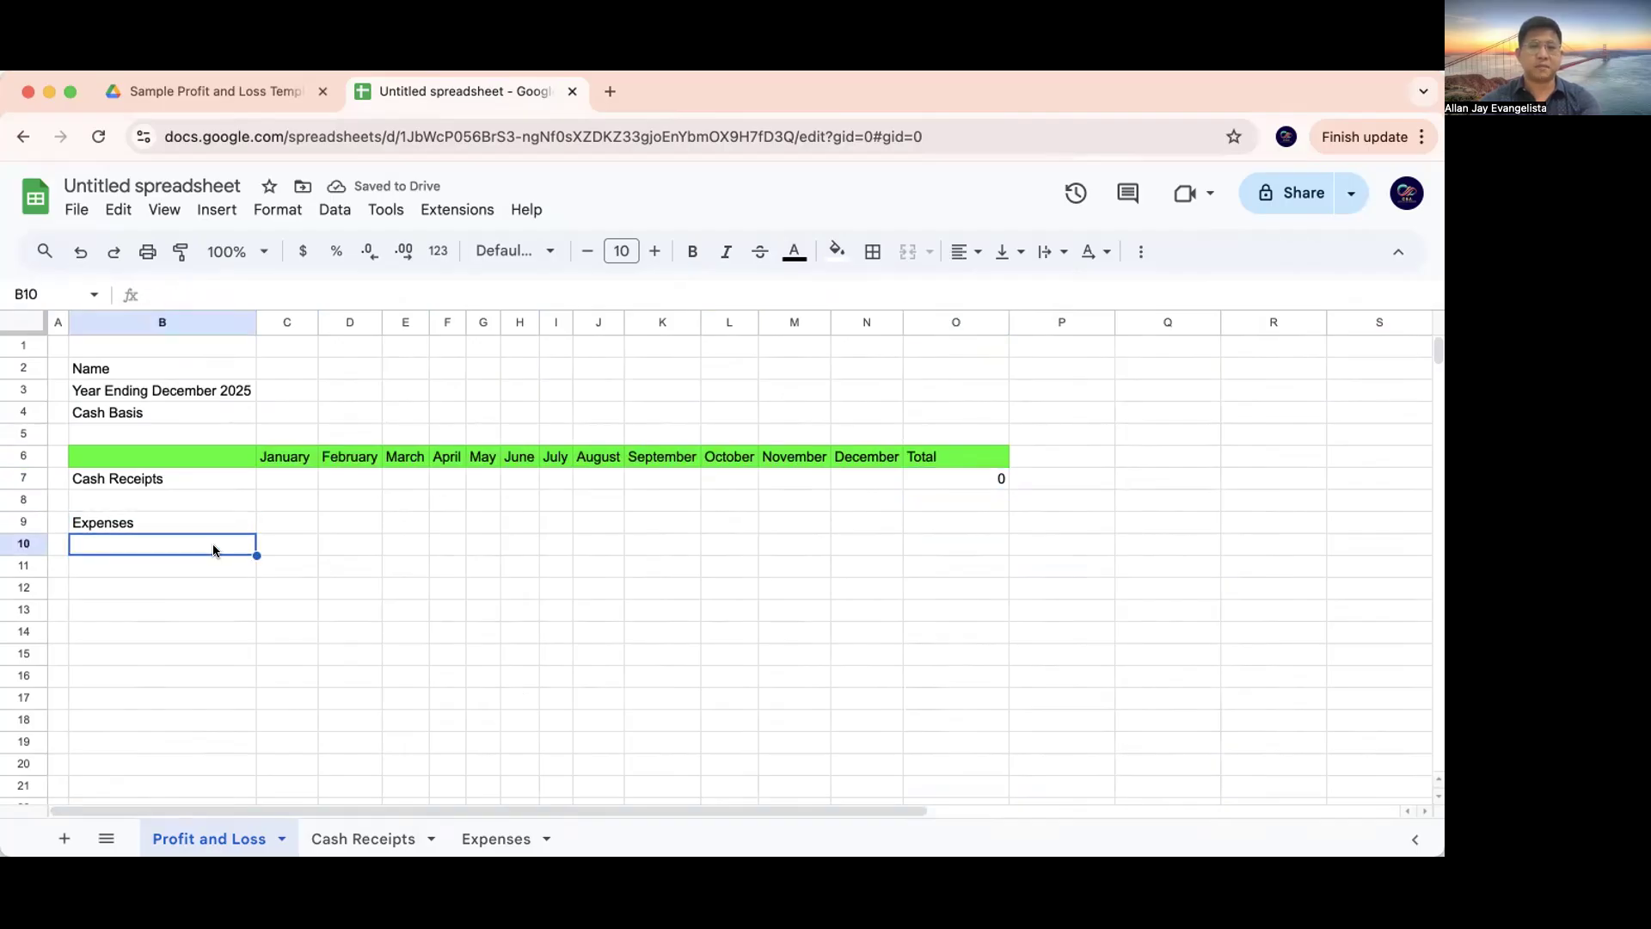
type("Advertising")
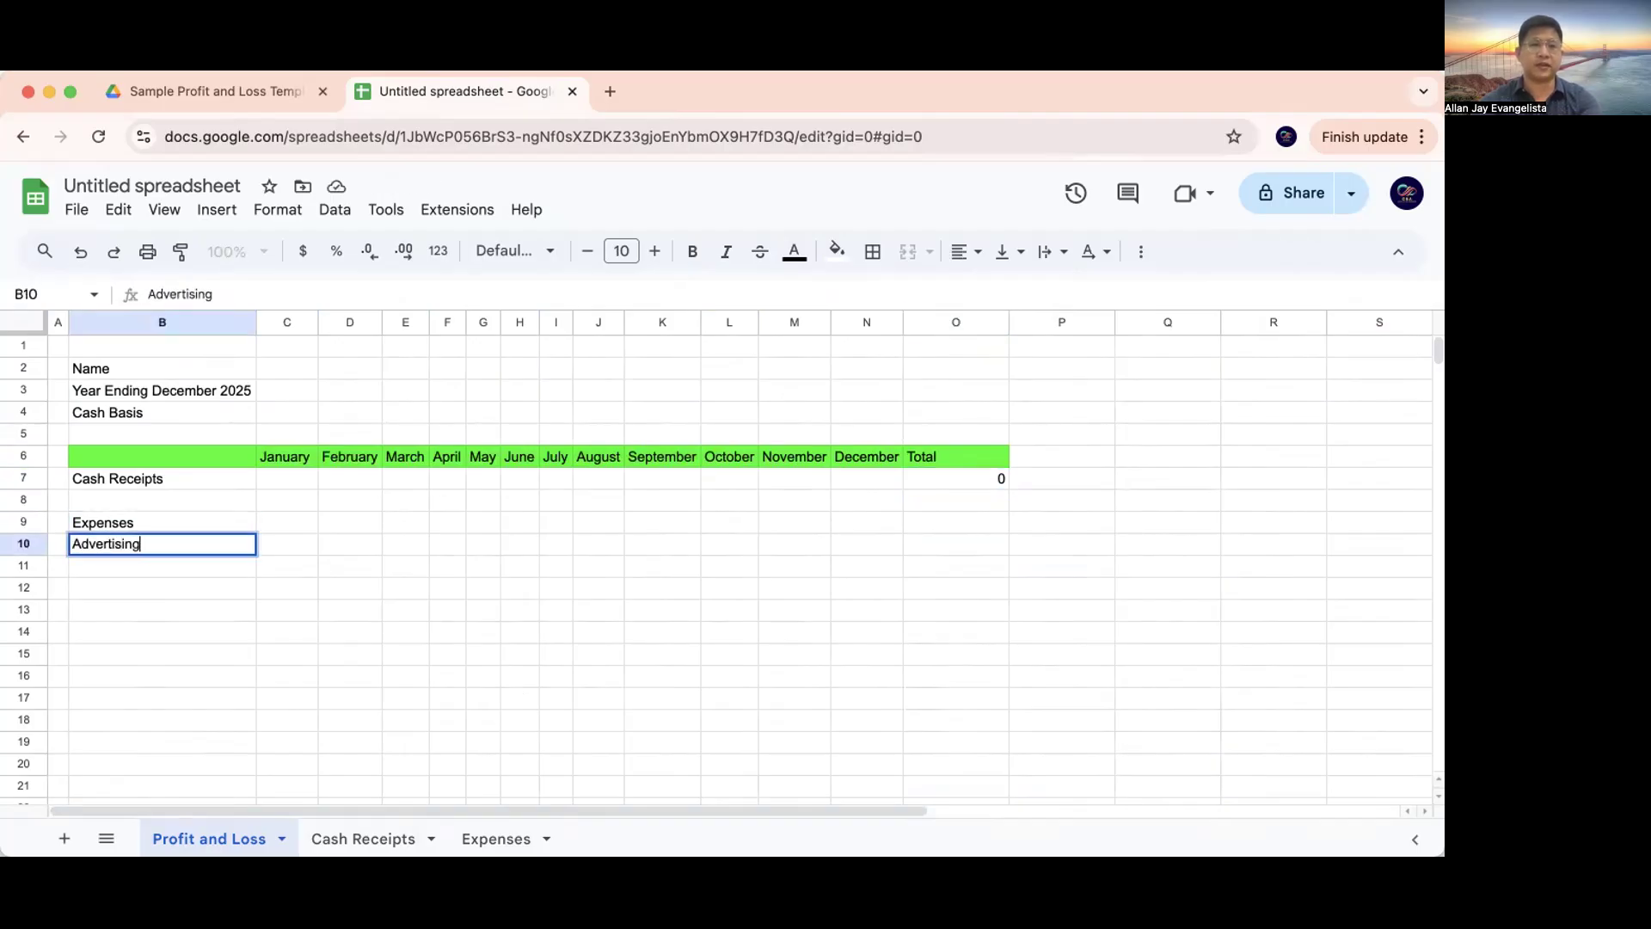
key("Return")
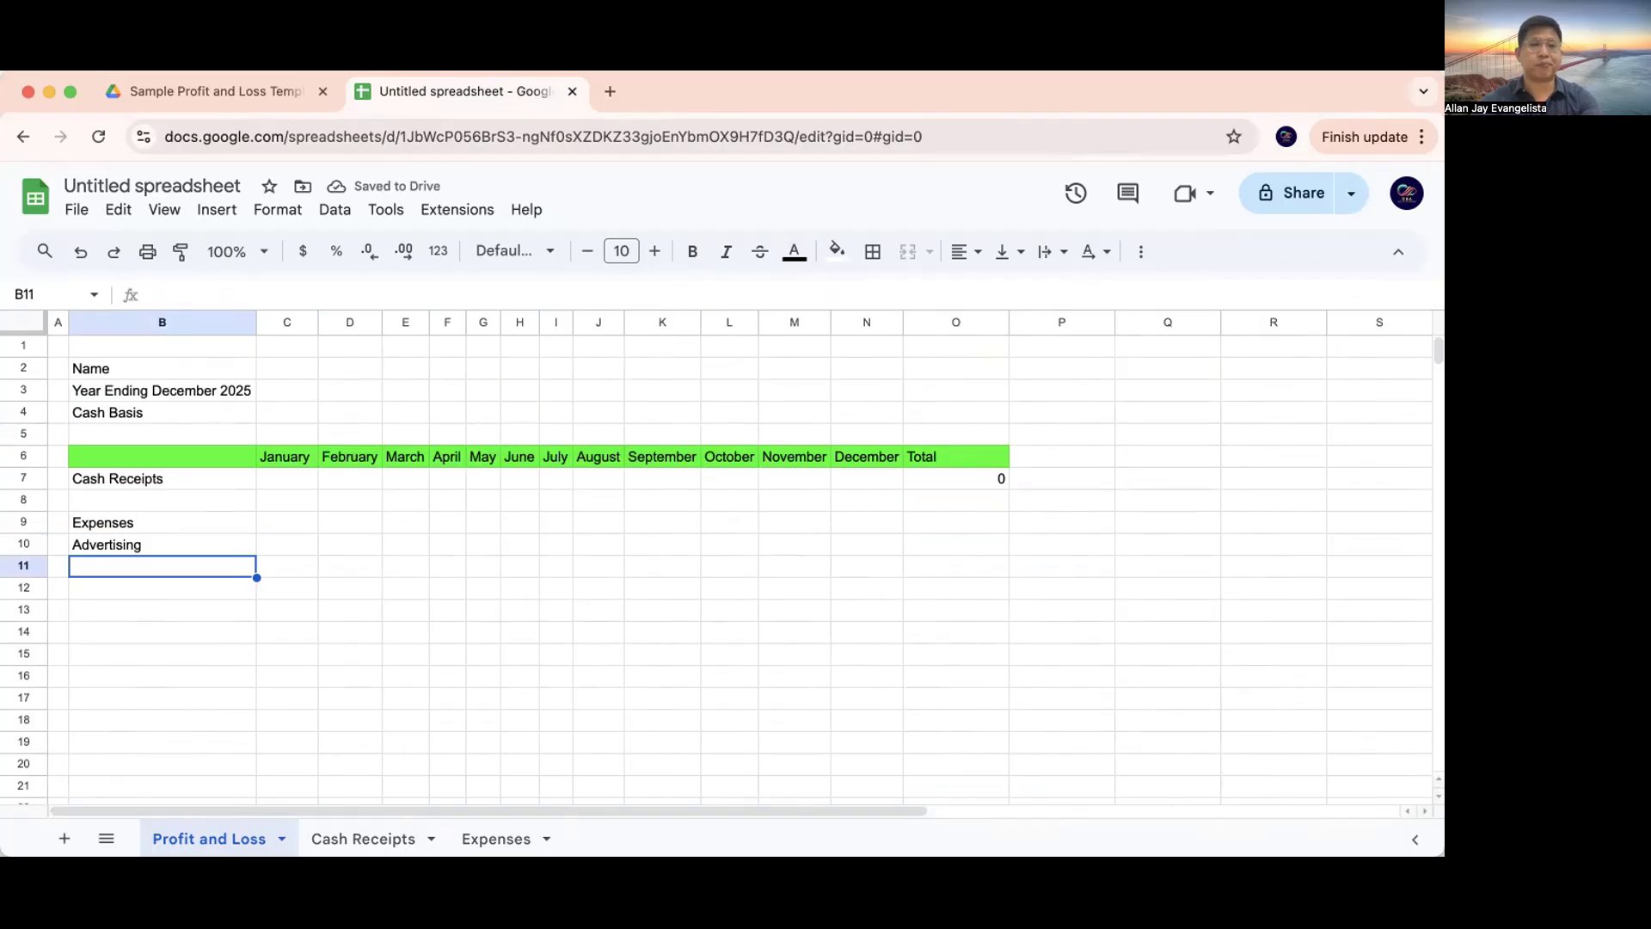
Enter Rent, Electricity, Water and Internet in B11 to B14 below Advertising
type("Rent")
key("Return")
type("Electricity")
key("Return")
type("Water")
key("Return")
type("Internet")
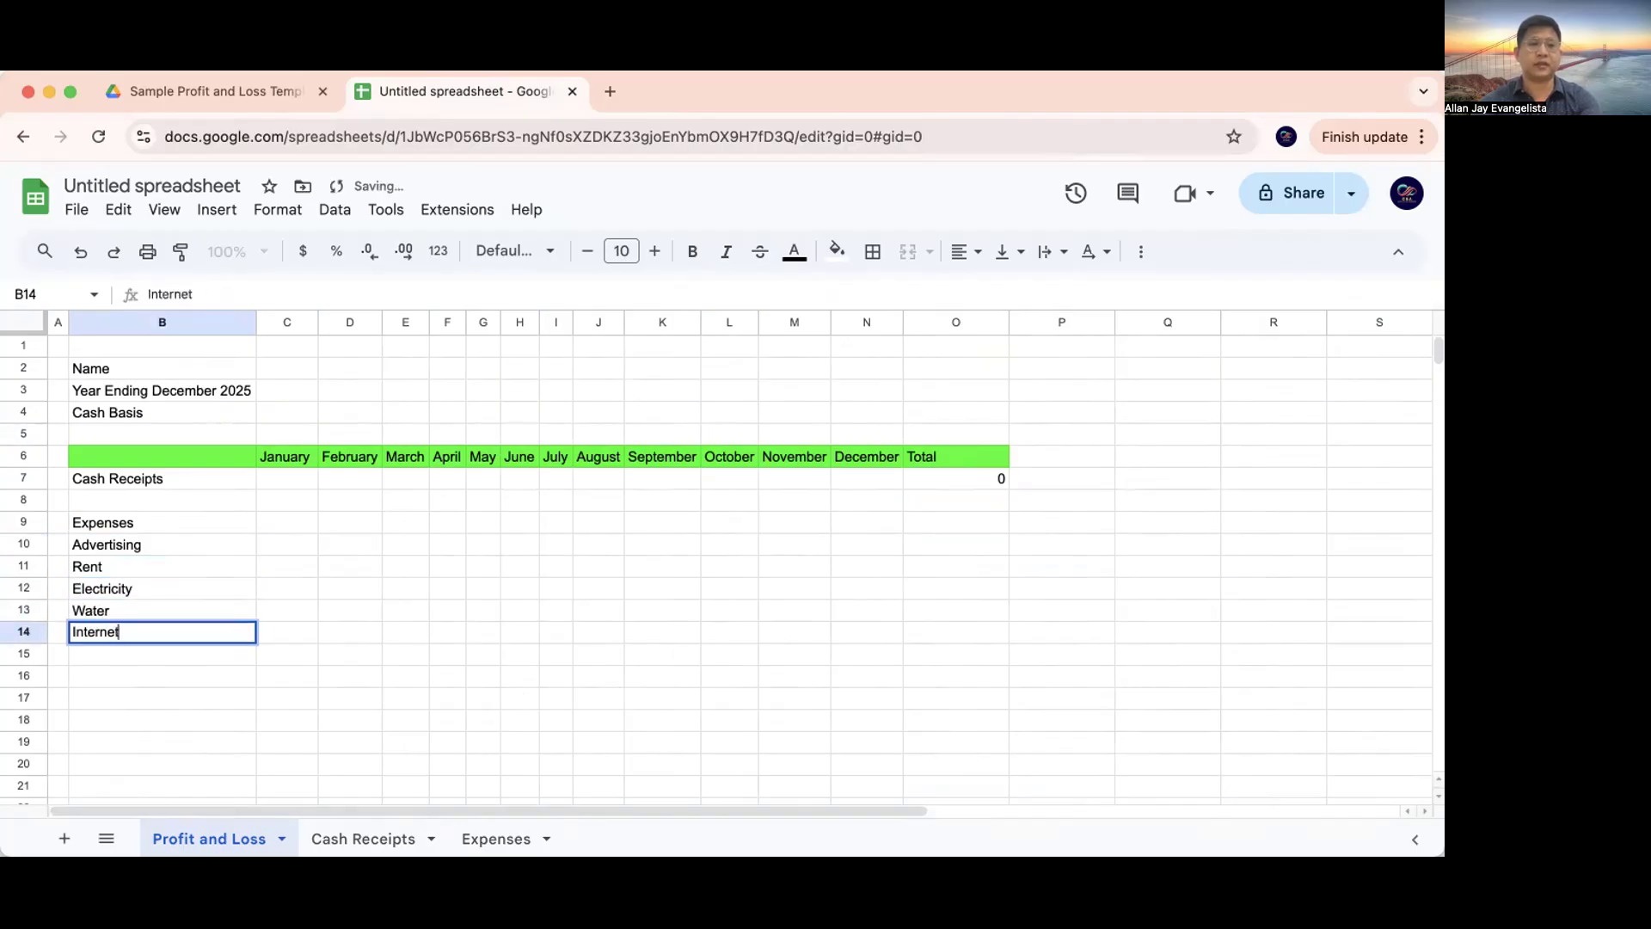
key("Return")
Complete the expense categories with Salaries, Contributions and Others in B15 to B17
type("Salaries")
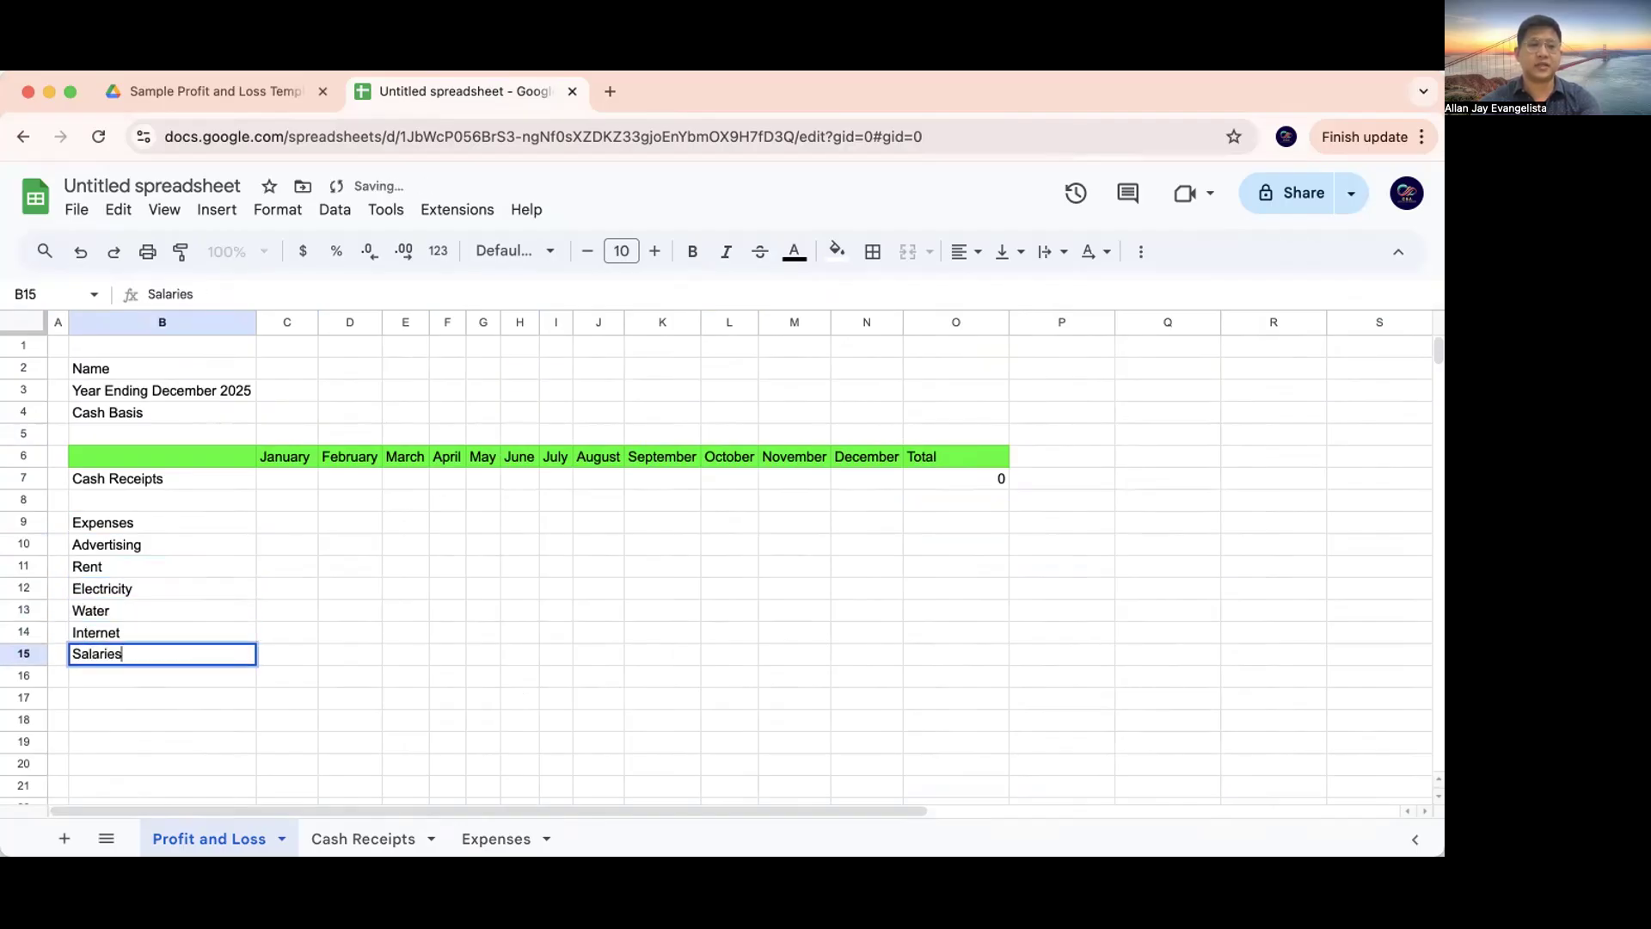
key("Return")
type("Contributions")
key("Return")
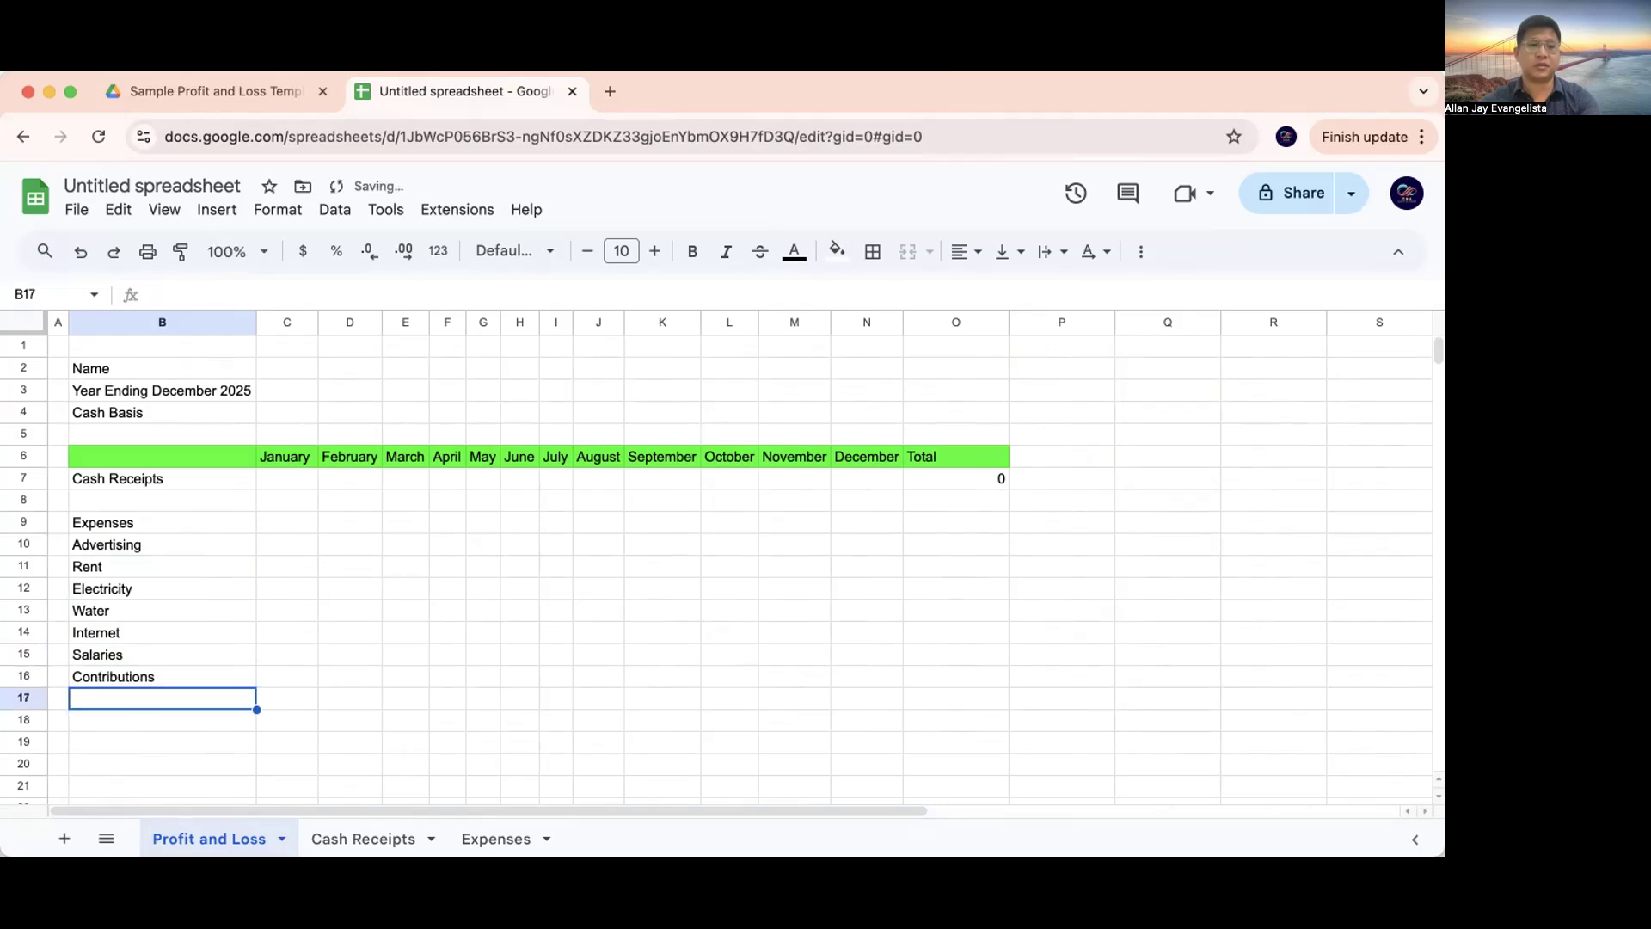
type("Othe")
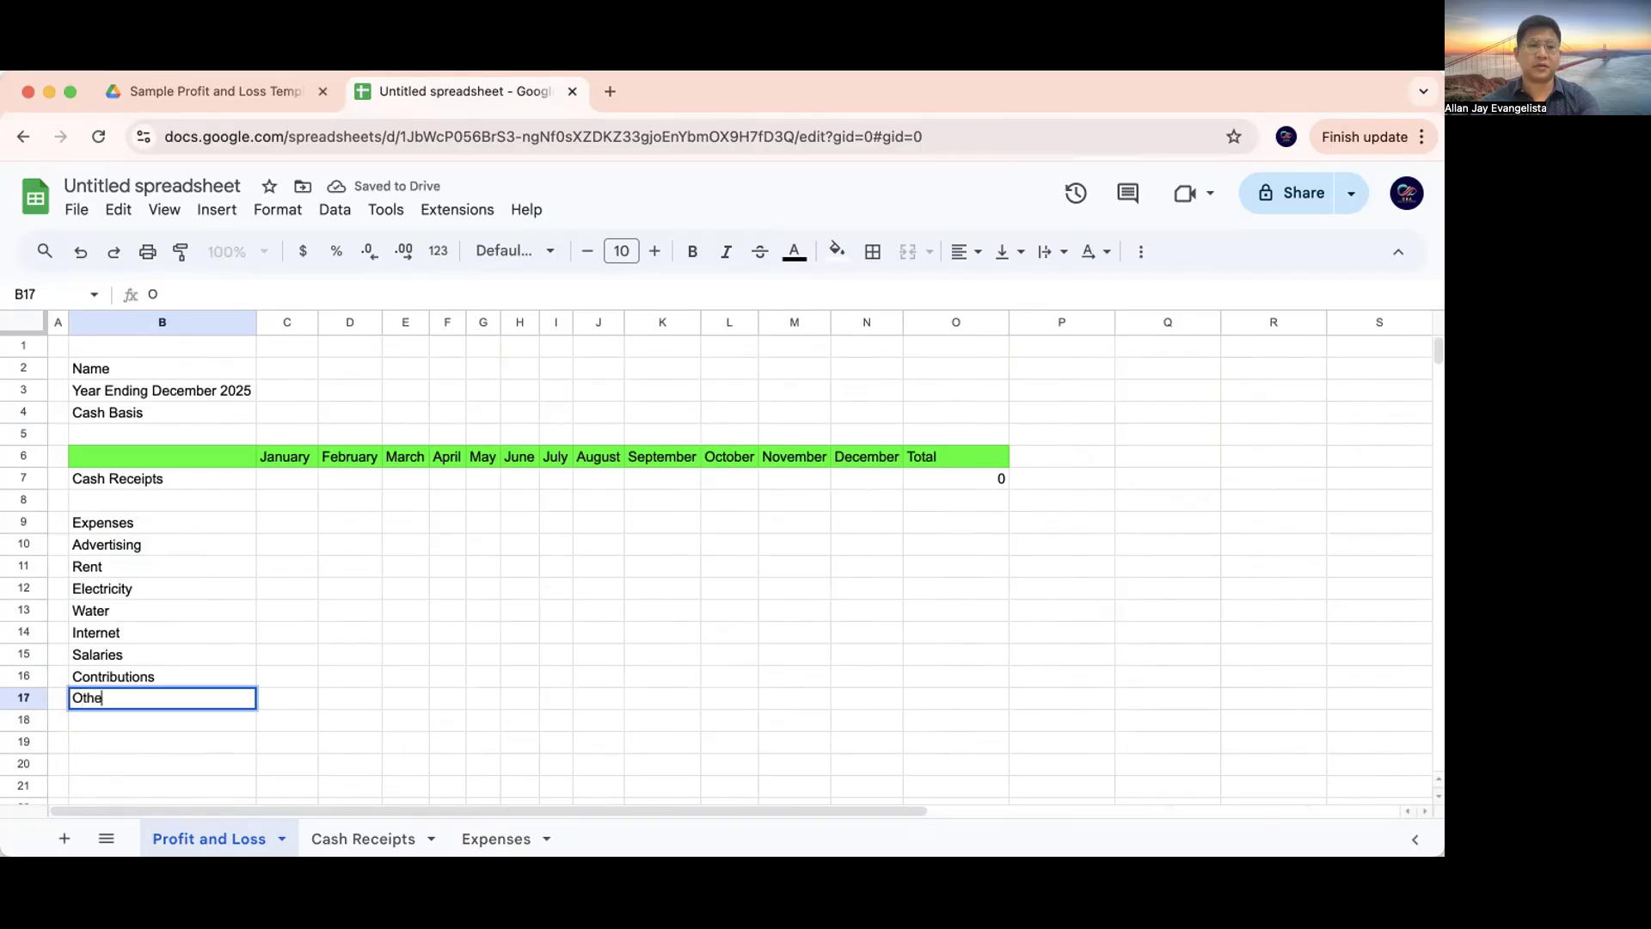
type("rs")
key("Tab")
Try a top border across the Others row from C17 to O17
key("shift+Right")
key("shift+Right")
key("shift+Right")
key("shift+Right")
key("shift+Right")
key("shift+Right")
key("shift+Right")
key("shift+Right")
key("shift+Right")
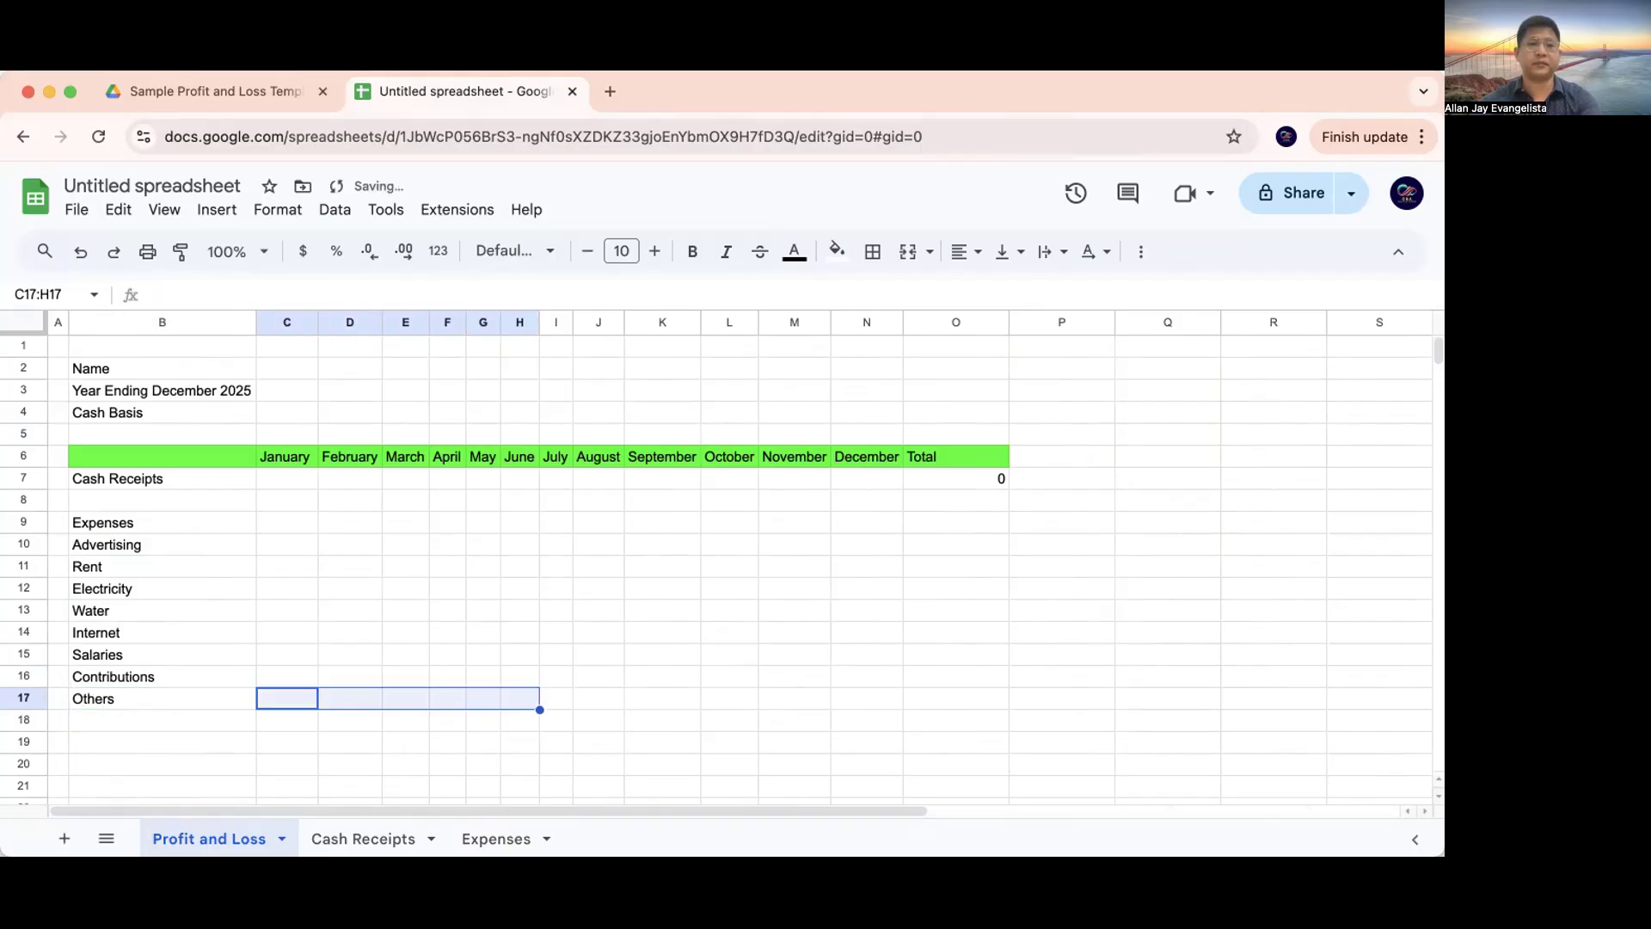
key("shift+Right")
key("shift+Right")
key("shift+Right")
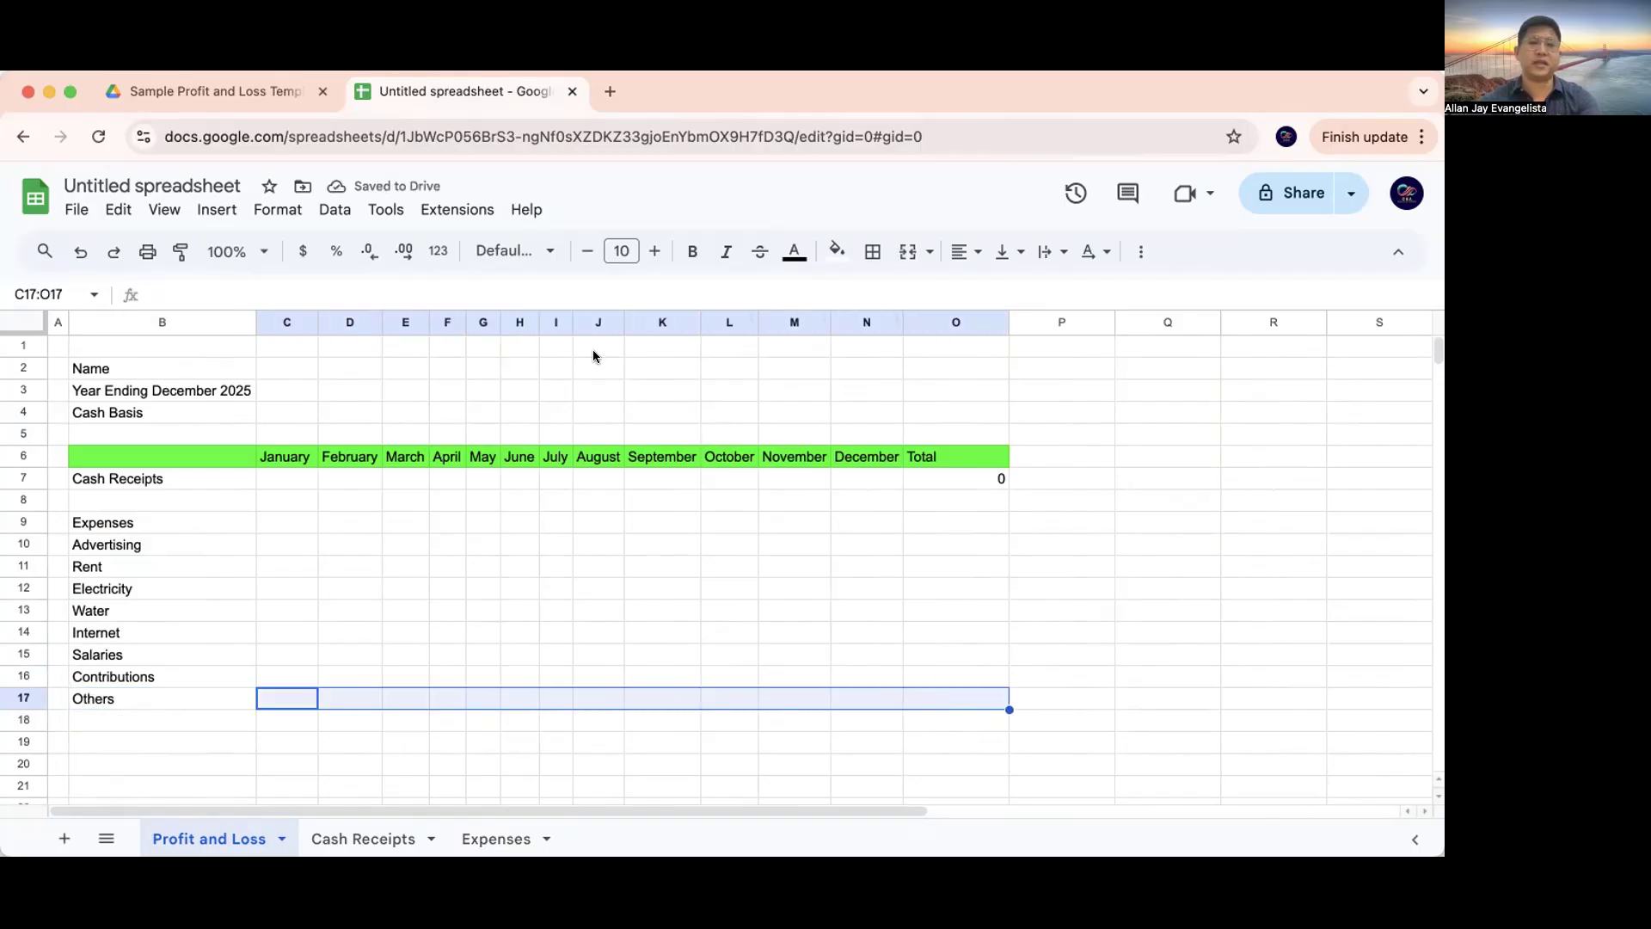
left_click(873, 252)
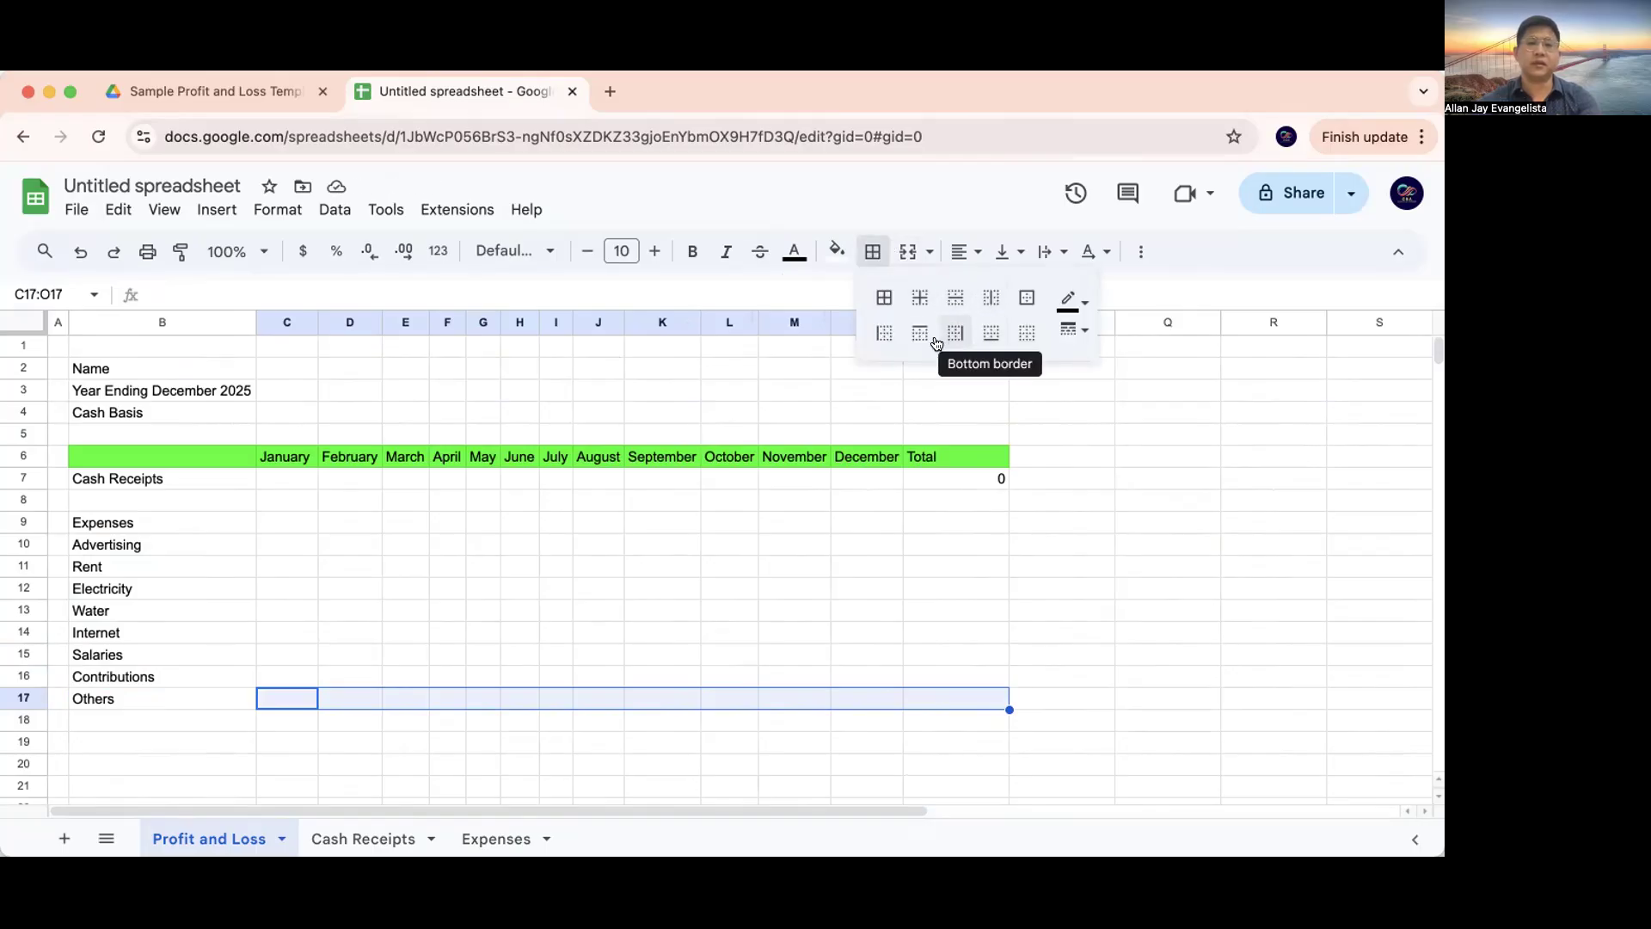
left_click(920, 333)
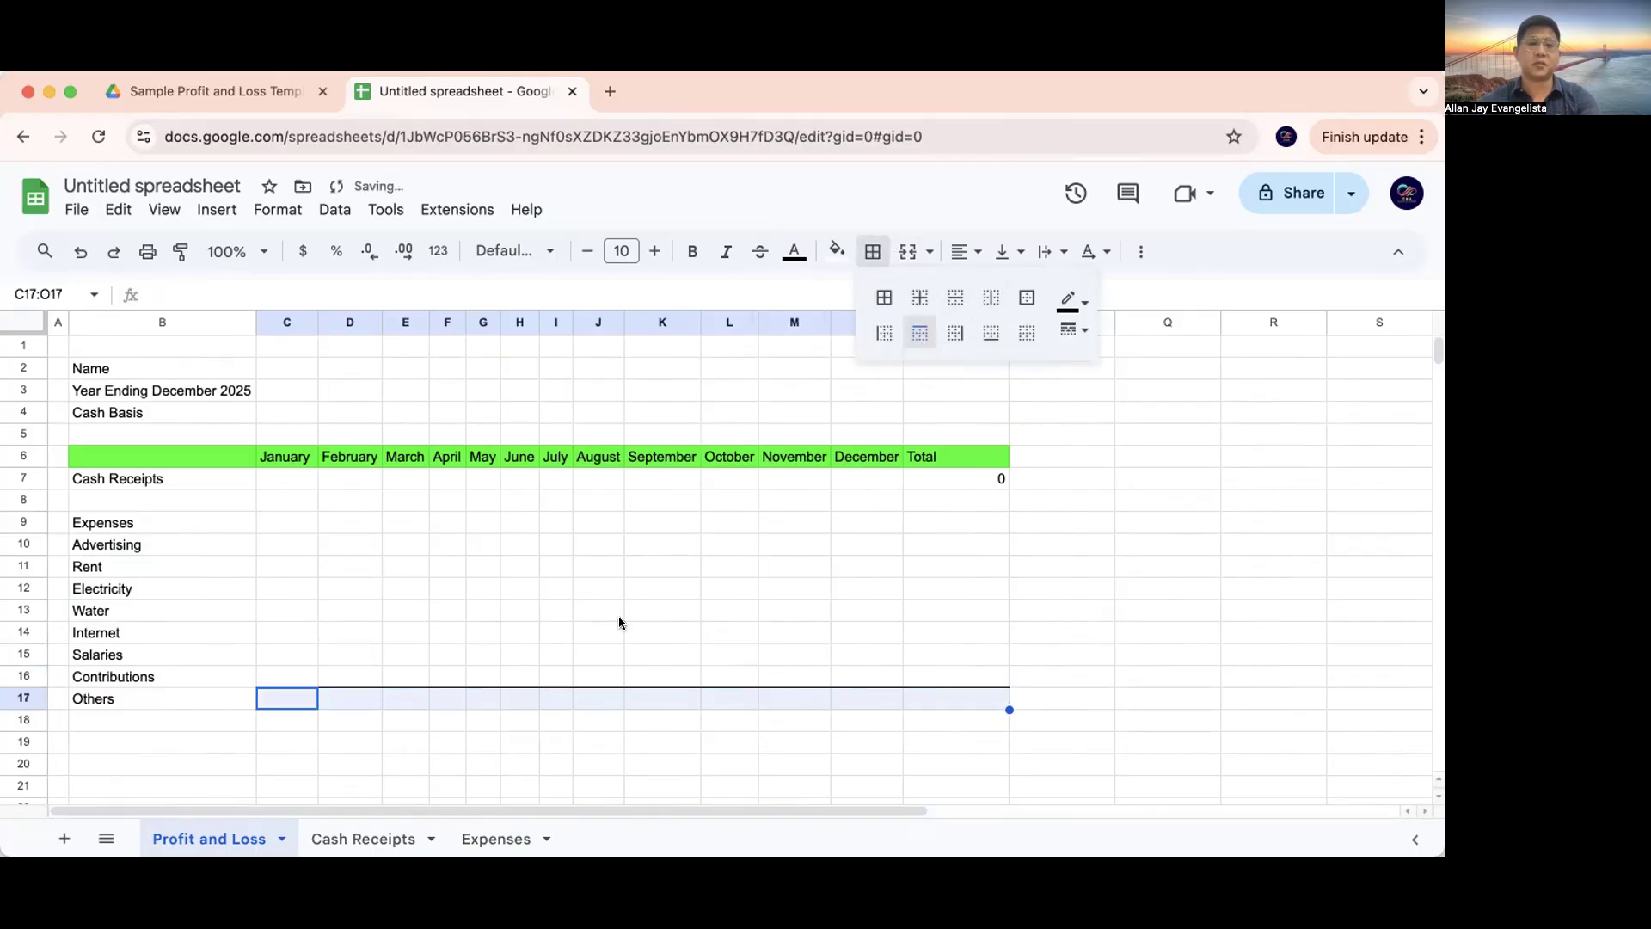
left_click(425, 662)
left_click(777, 631)
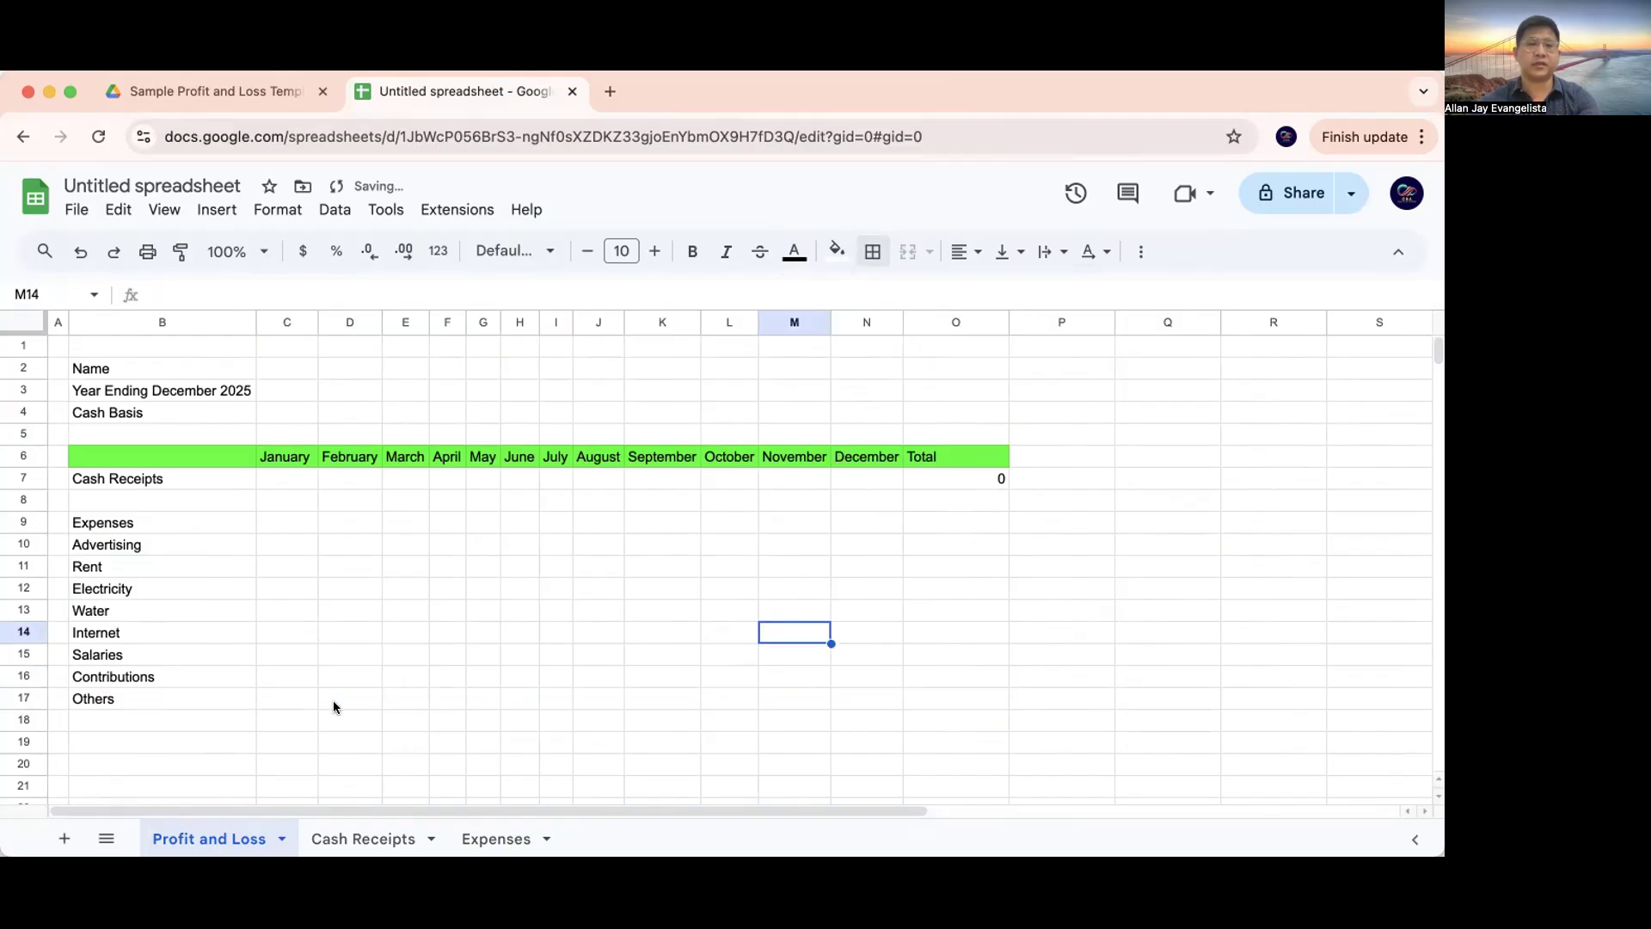
Apply a bottom border across the Others row from C17 to O17
left_click(291, 710)
left_click_drag(291, 700, 989, 700)
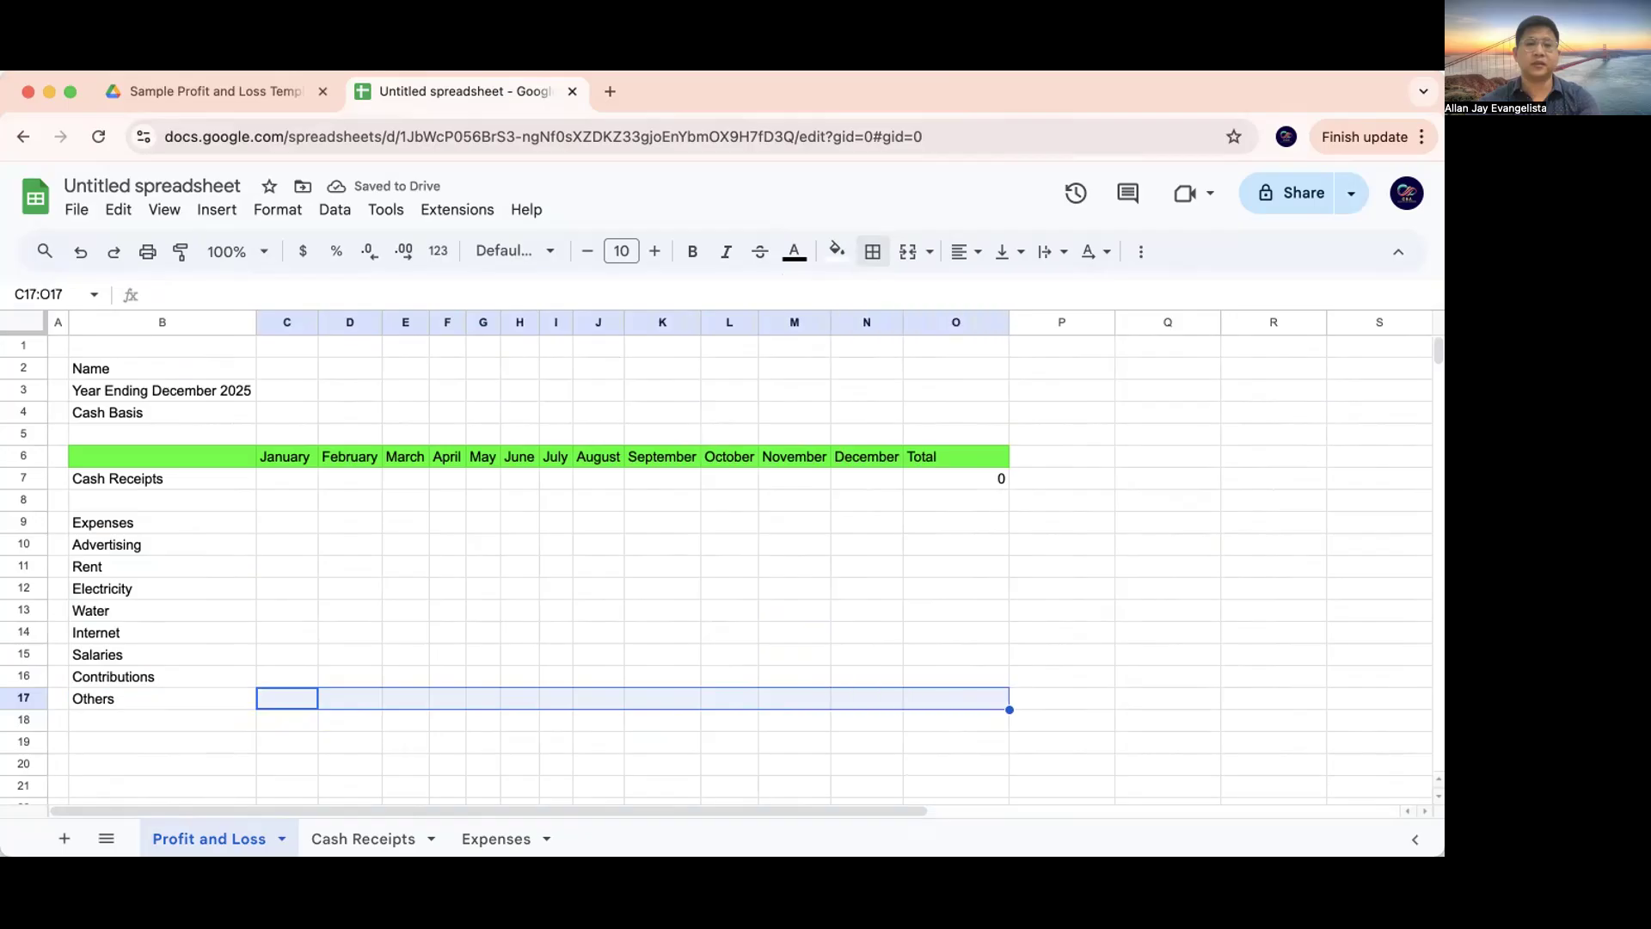
left_click(886, 253)
left_click(989, 334)
left_click(266, 706)
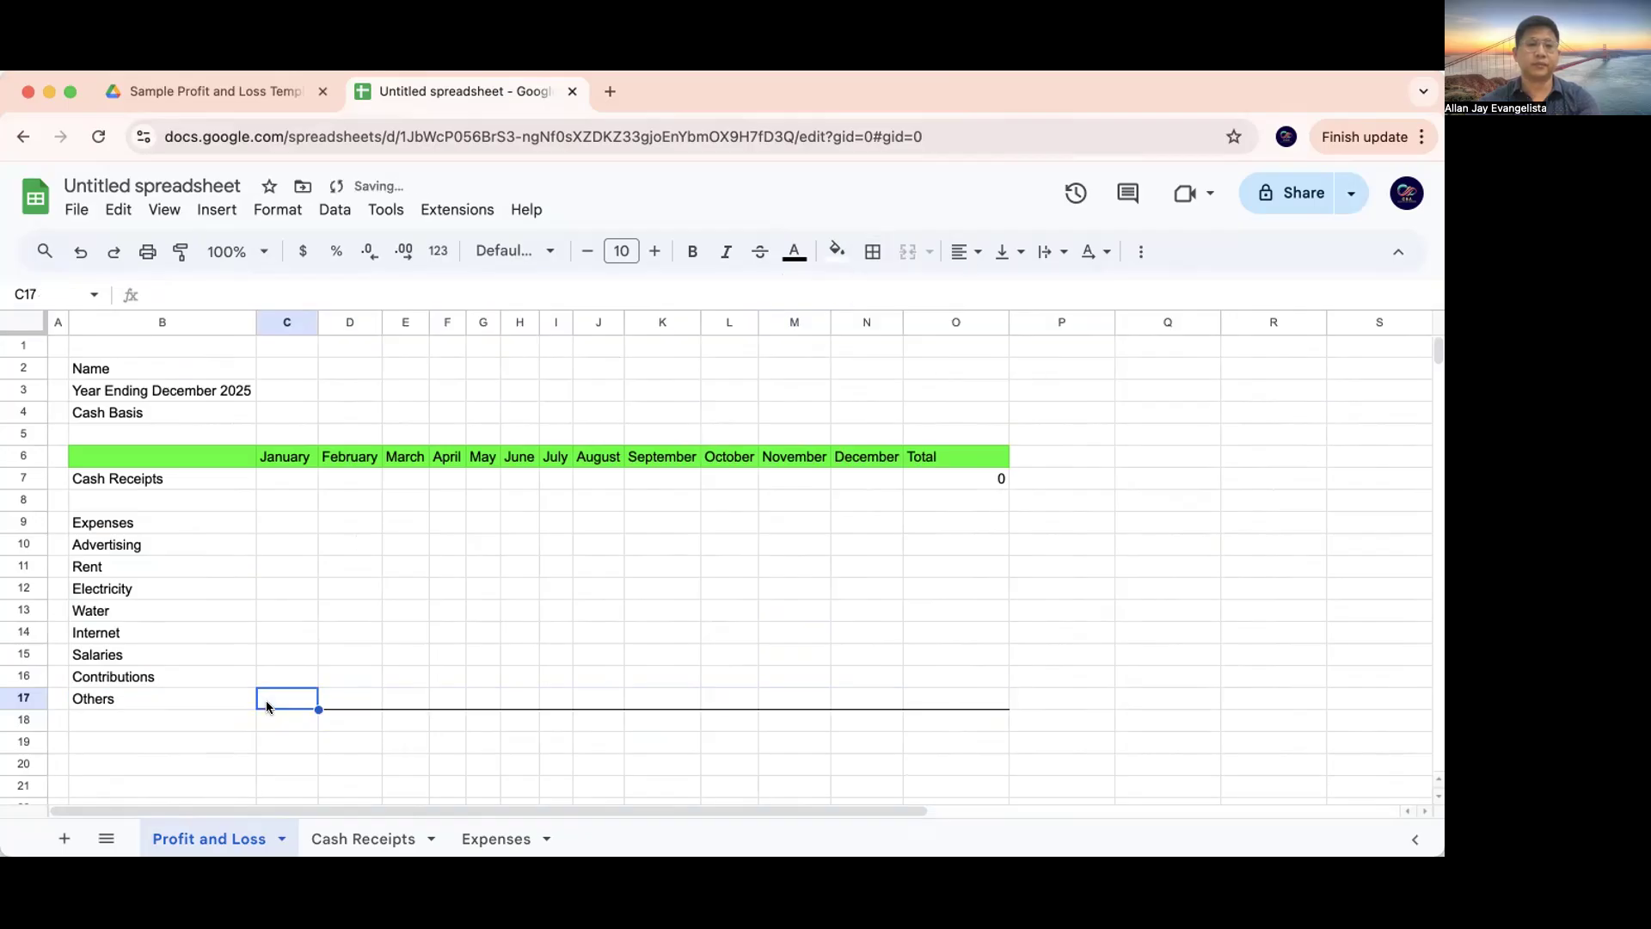
Enter the row labels Total in B18 and Net Profit in B20, leaving row 19 blank
key("Down")
key("Left")
type("Total")
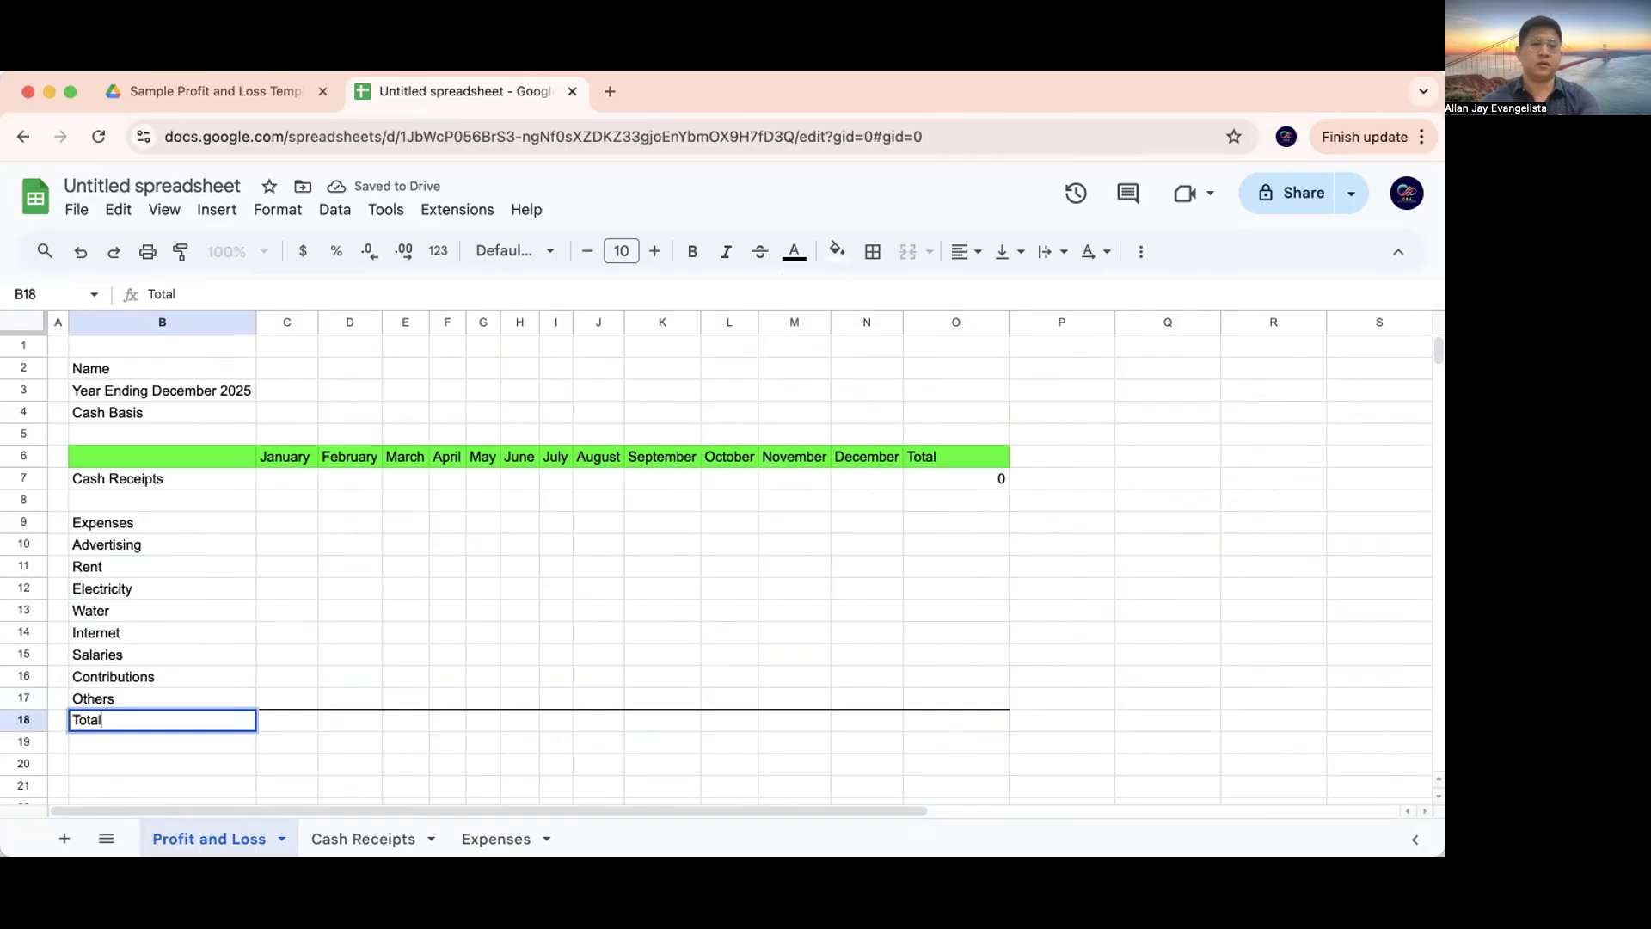
key("Return")
key("Return")
type("Net Pr")
key("Tab")
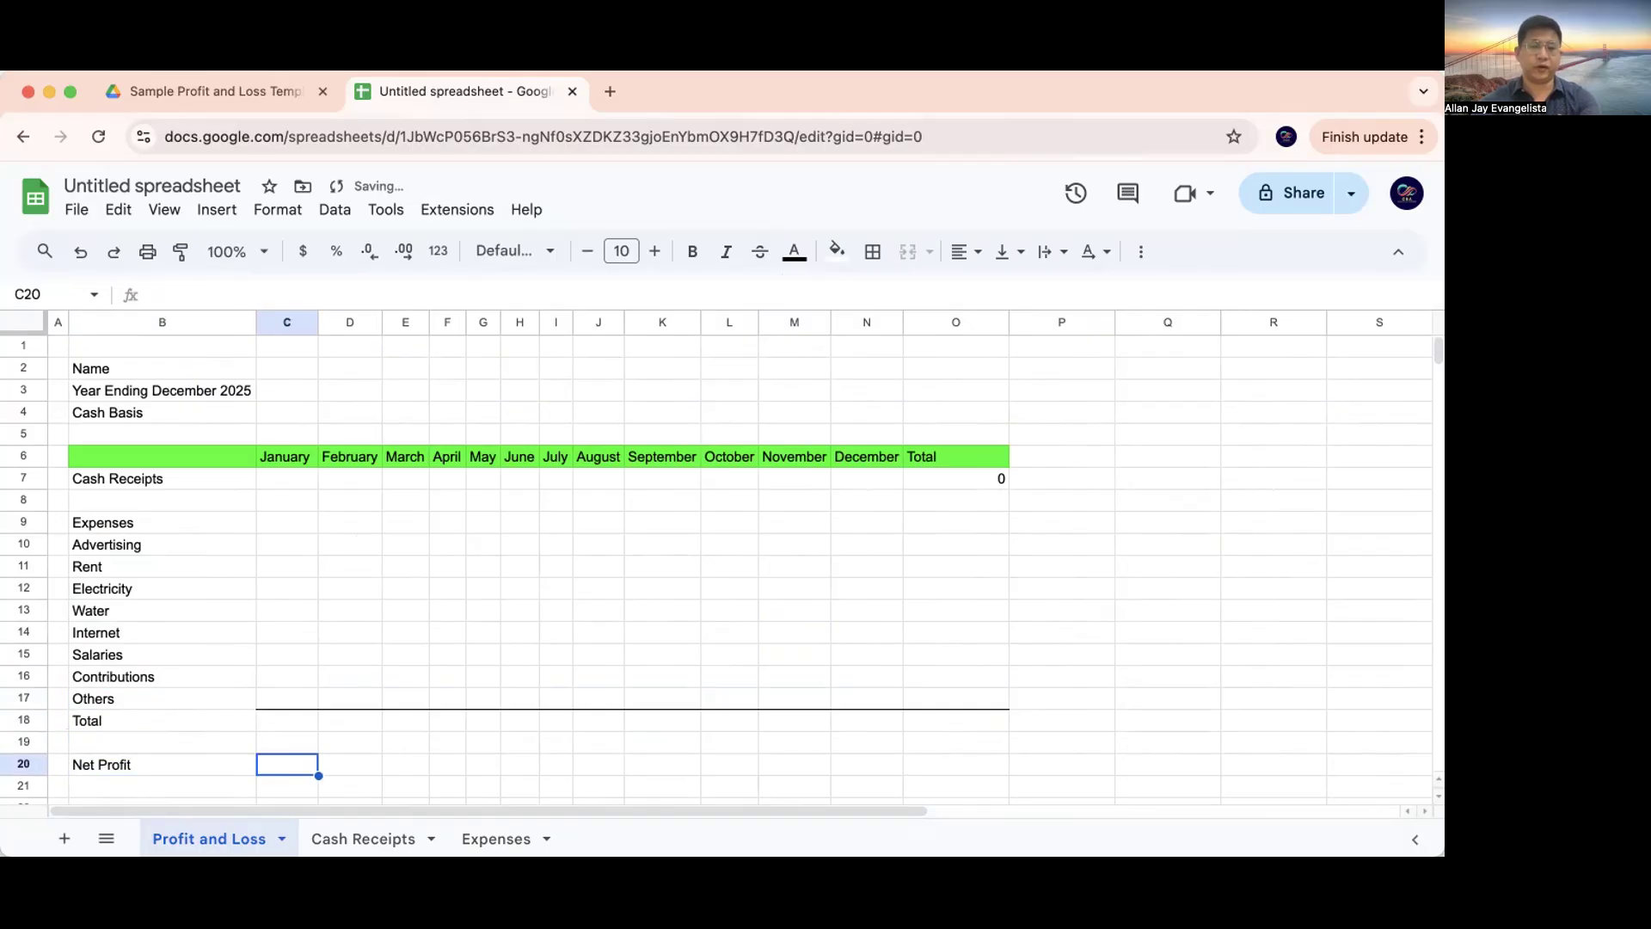
Calculate January's net profit in C20 with the formula =C7-C18
type("=")
key("Up")
key("Up")
key("Up")
key("Up")
key("Up")
key("Up")
key("Up")
key("Up")
key("Up")
key("Up")
key("Up")
key("Up")
key("Up")
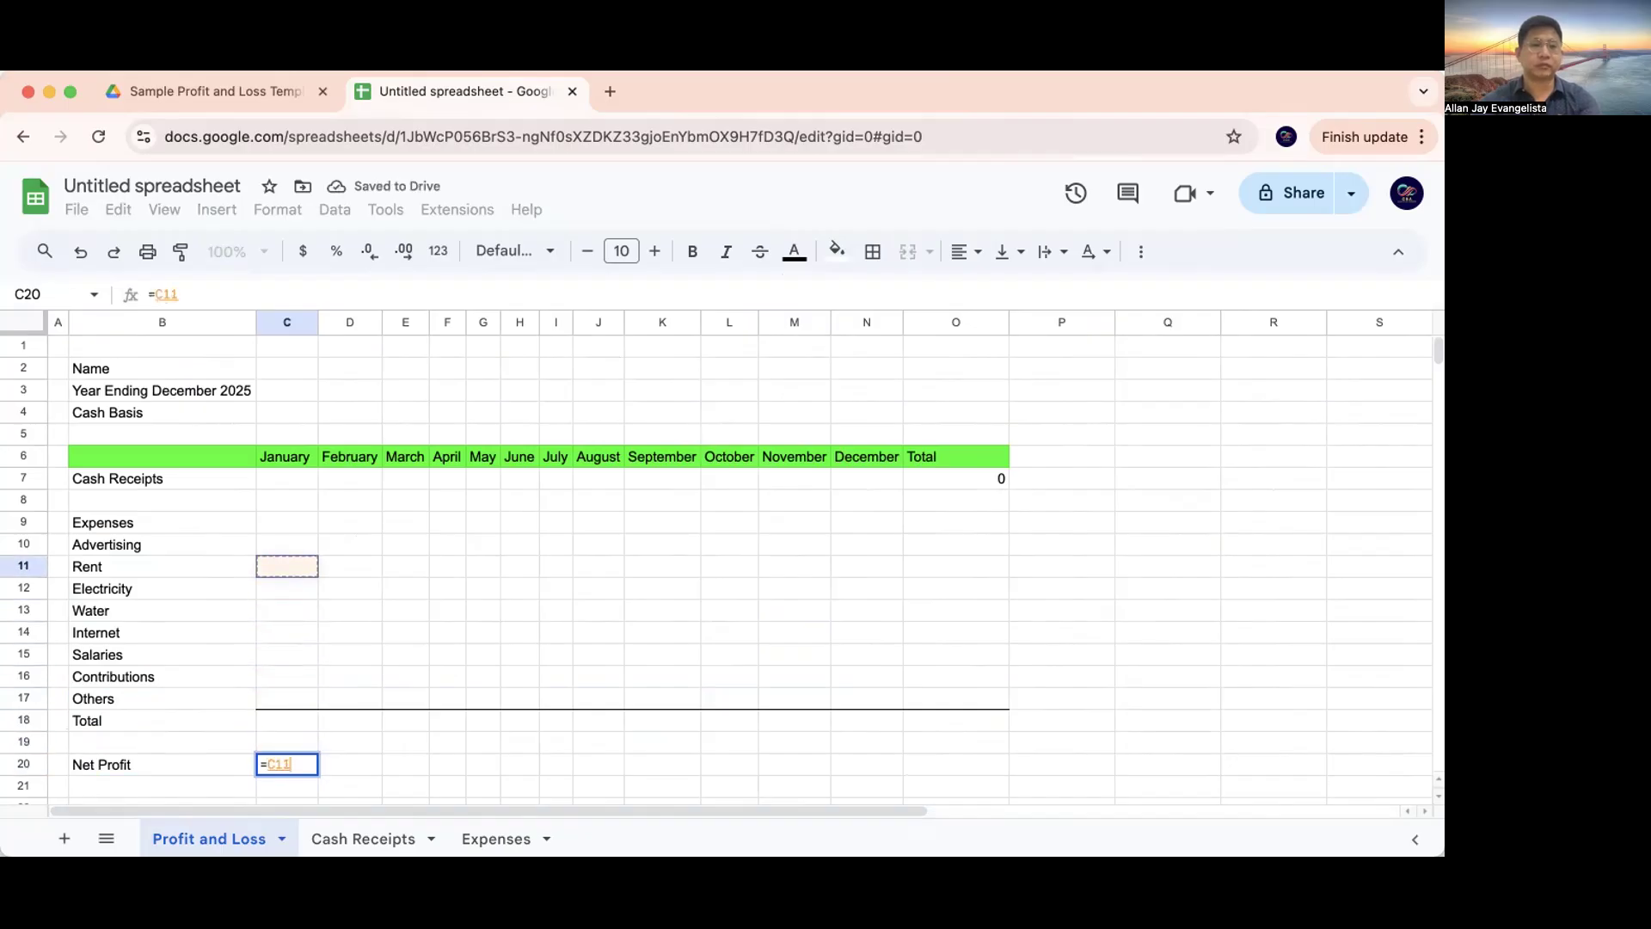
type("-")
key("Up")
key("Up")
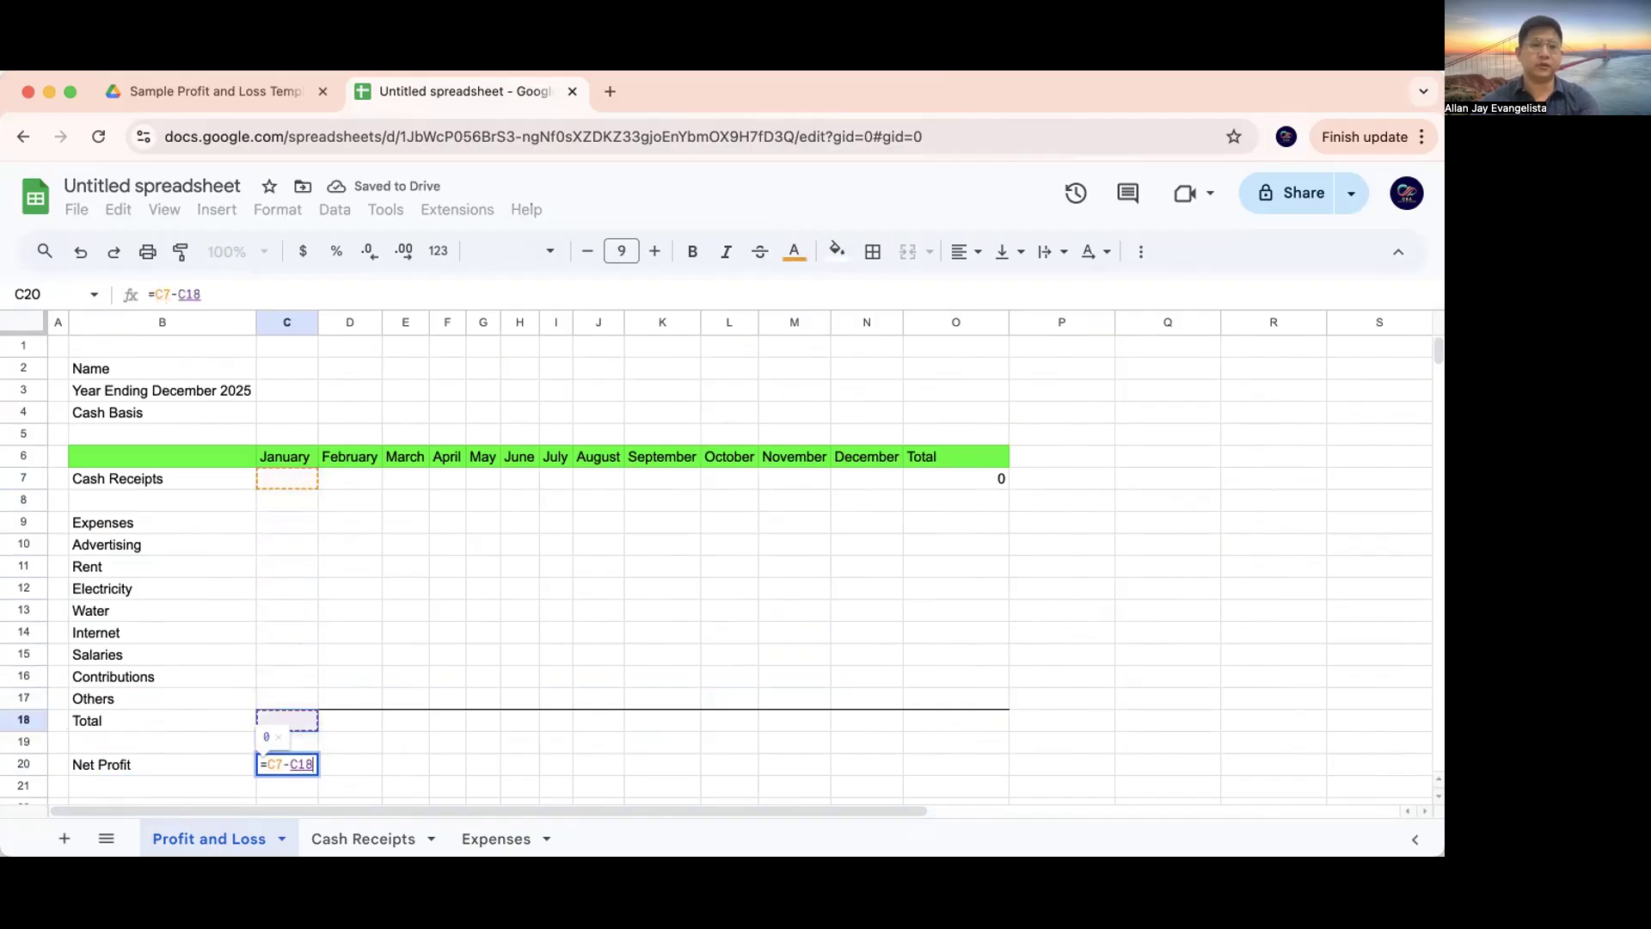
key("Return")
Copy the net profit formula from C20 across the remaining months and the Total column to O20
key("Up")
key("Right")
key("super+c")
key("shift+Right")
key("shift+Right")
key("shift+Right")
key("shift+Right")
key("shift+Right")
key("shift+Right")
key("shift+Right")
key("shift+Right")
key("shift+Right")
key("shift+Right")
key("shift+Right")
key("shift+Right")
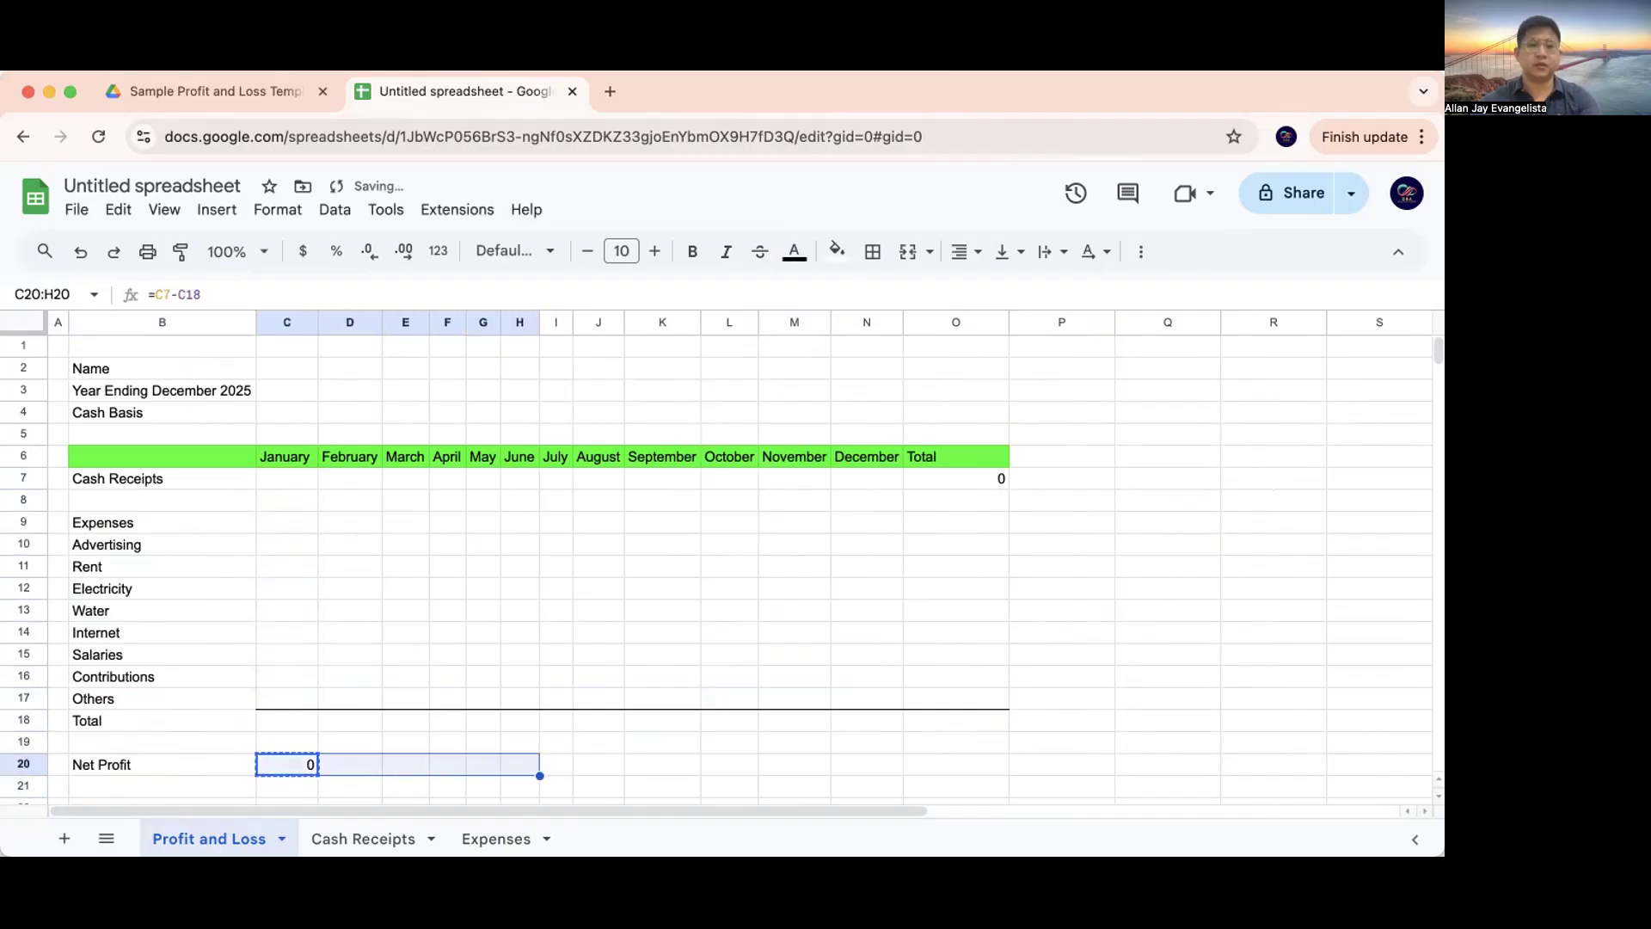
key("super+v")
Total January's expenses in C18 with a SUM formula over C10:C17
key("Up")
key("Up")
key("Up")
key("Up")
key("Up")
key("Up")
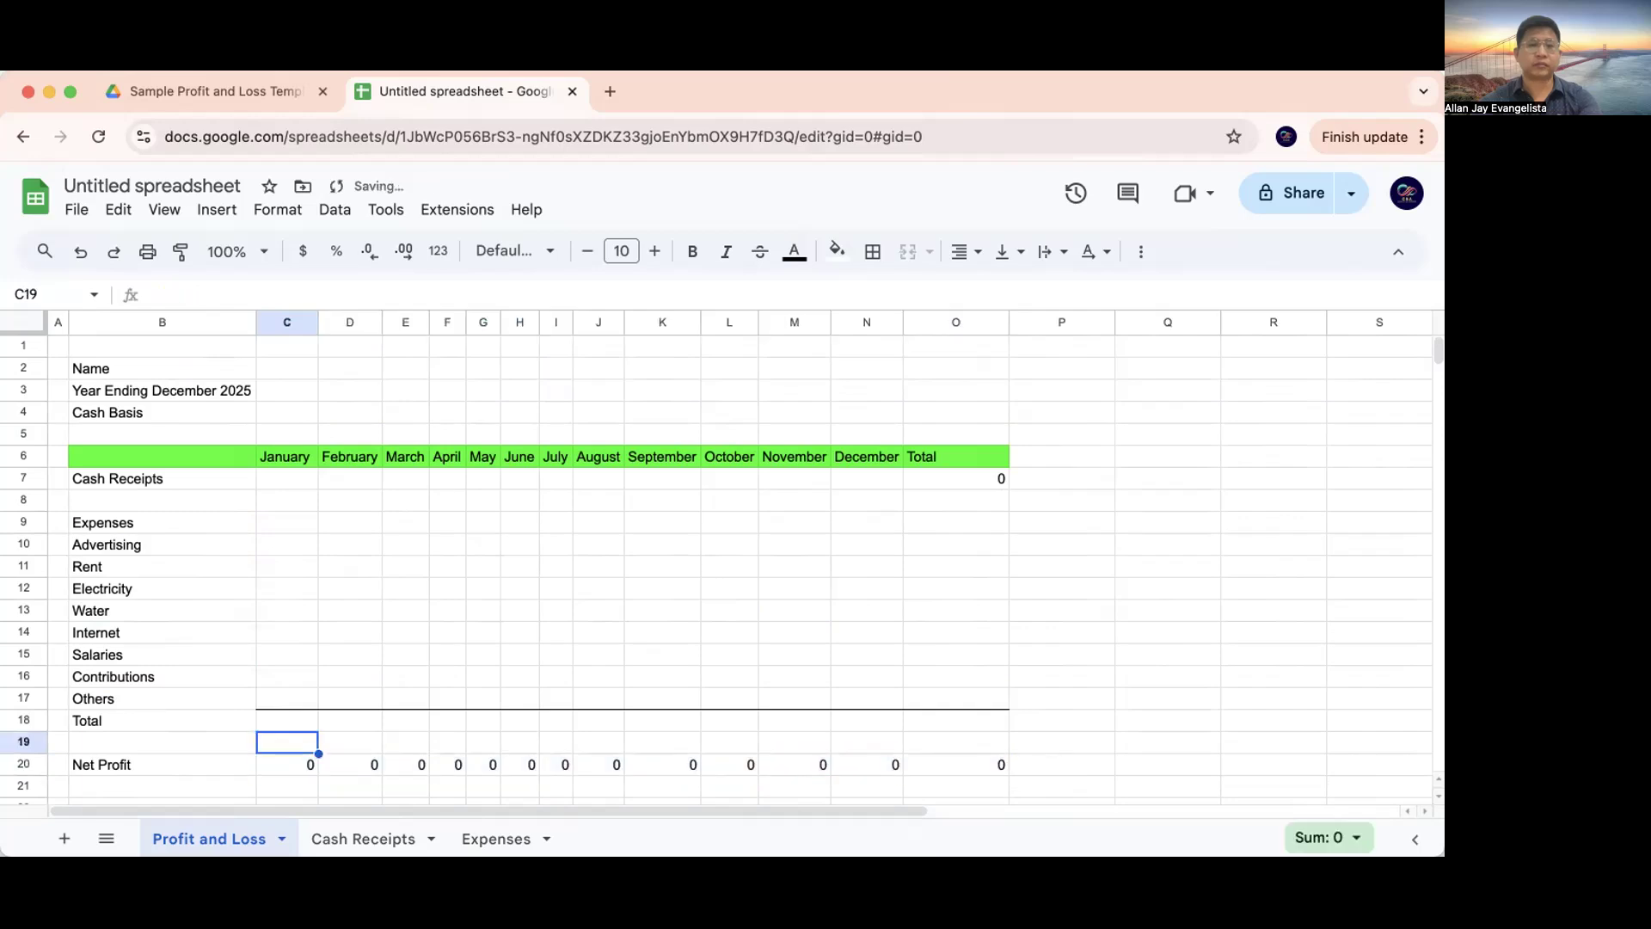
key("Down")
key("Down")
key("Down")
key("Down")
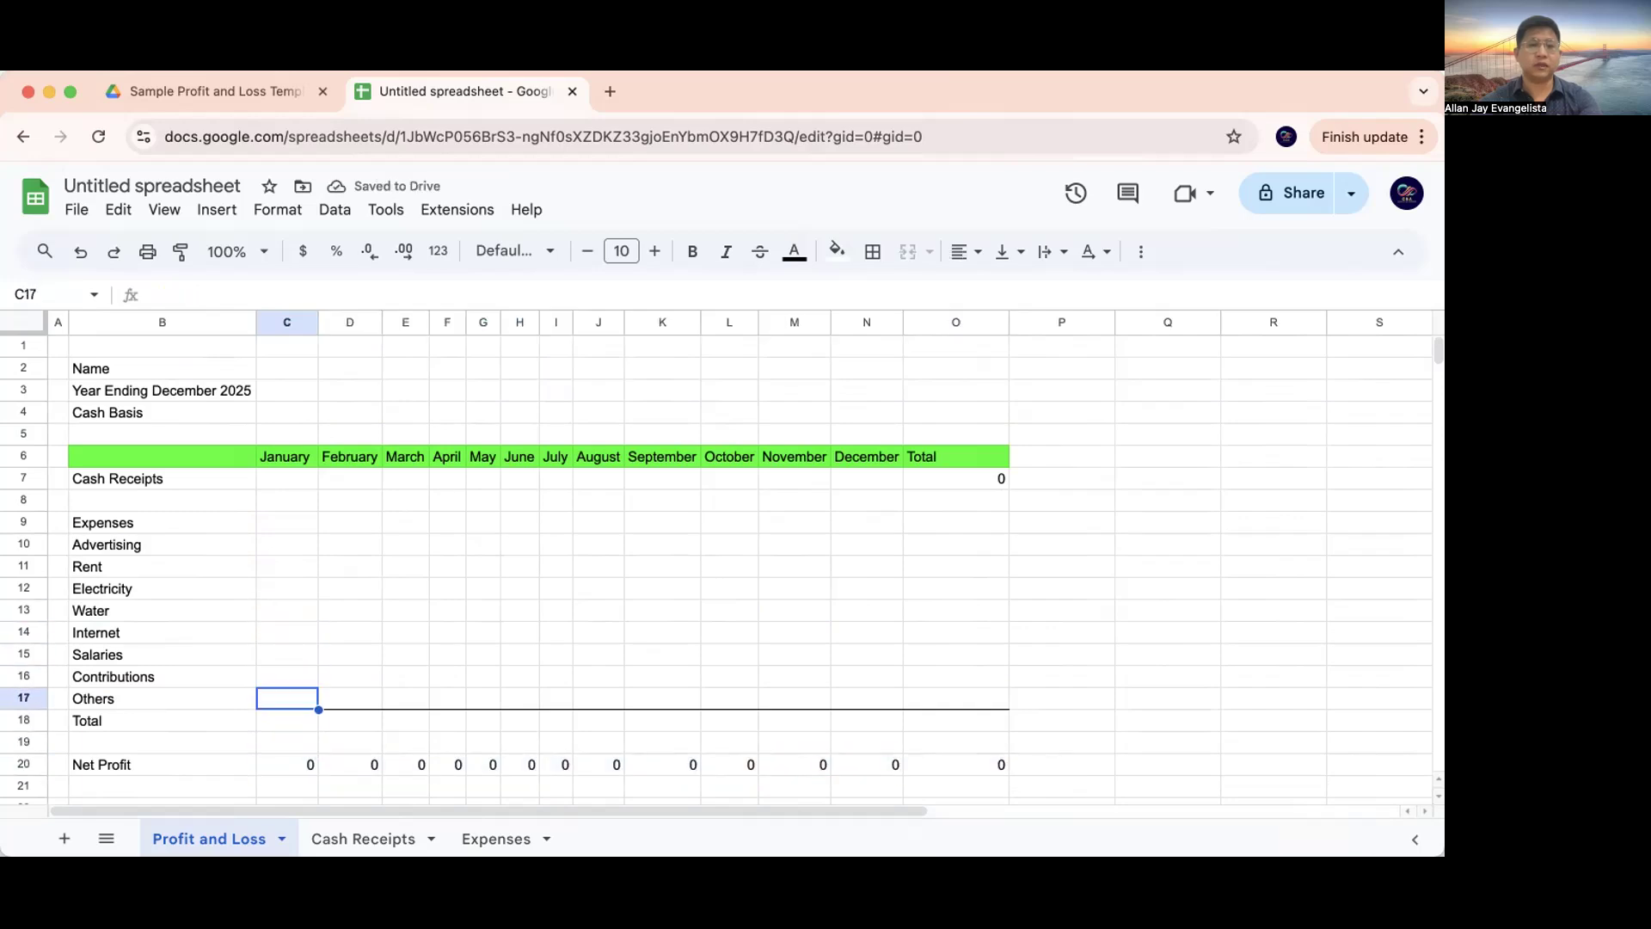
type("=sUM(")
key("Up")
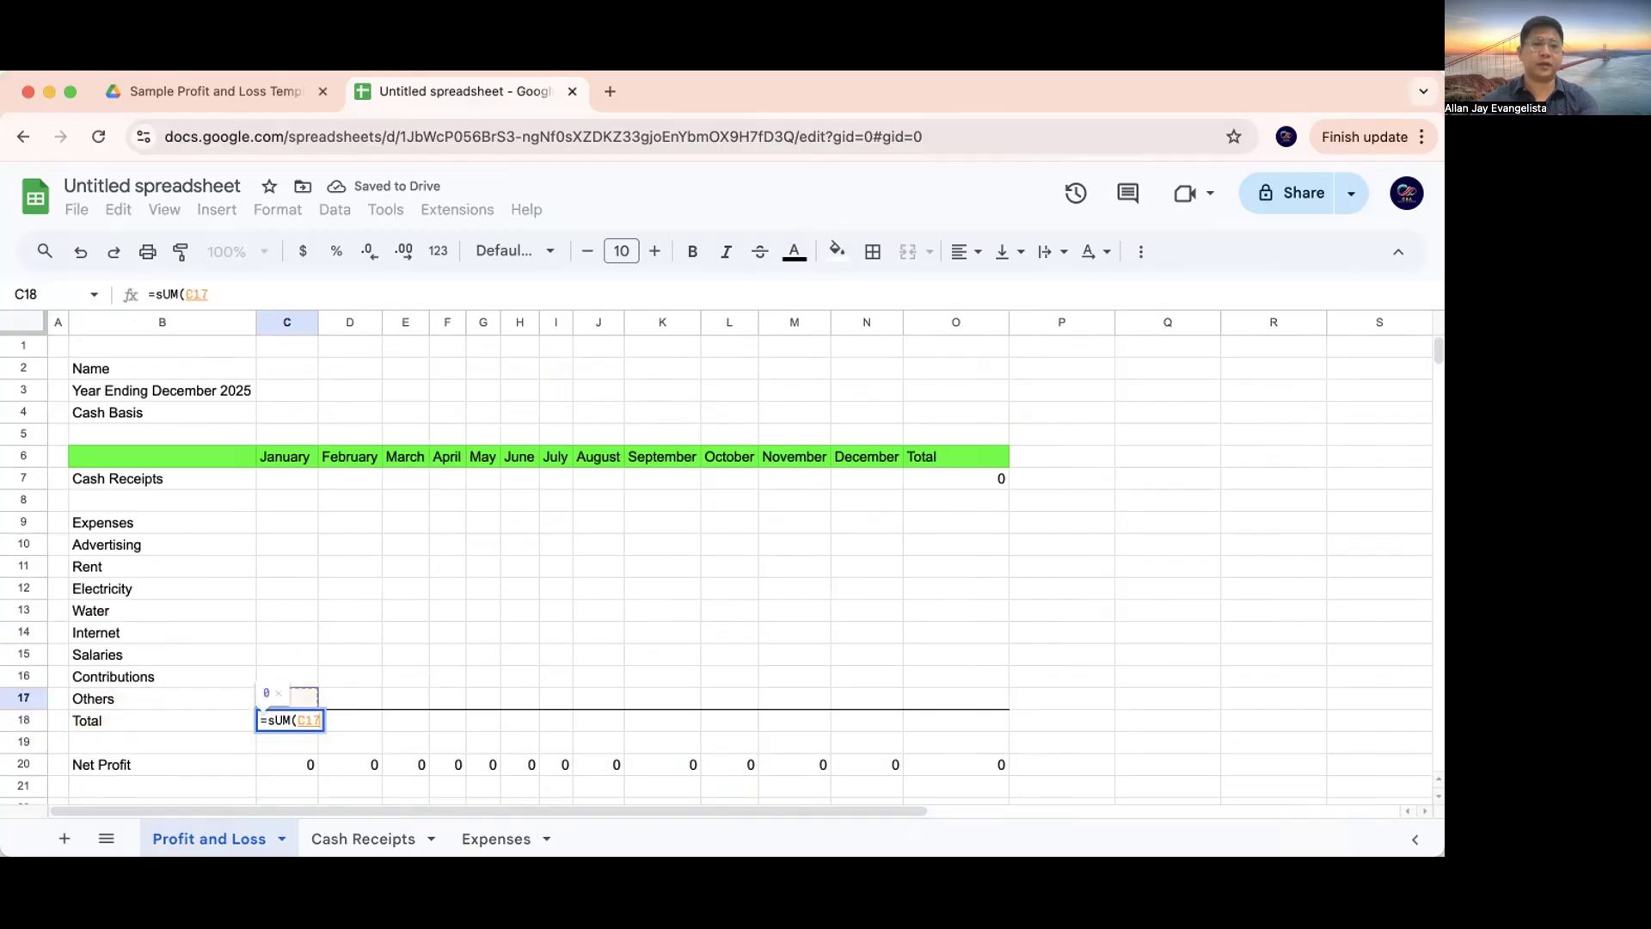
key("shift+Up")
key("shift+Up")
key("shift+Up")
key("shift+Up")
key("shift+Up")
key("shift+Up")
key("shift+Up")
key("Return")
Make the Expenses heading in B9 bold
key("Up")
key("Left")
key("Up")
key("Up")
key("Up")
key("Up")
key("Up")
key("Up")
key("Up")
key("Up")
key("Up")
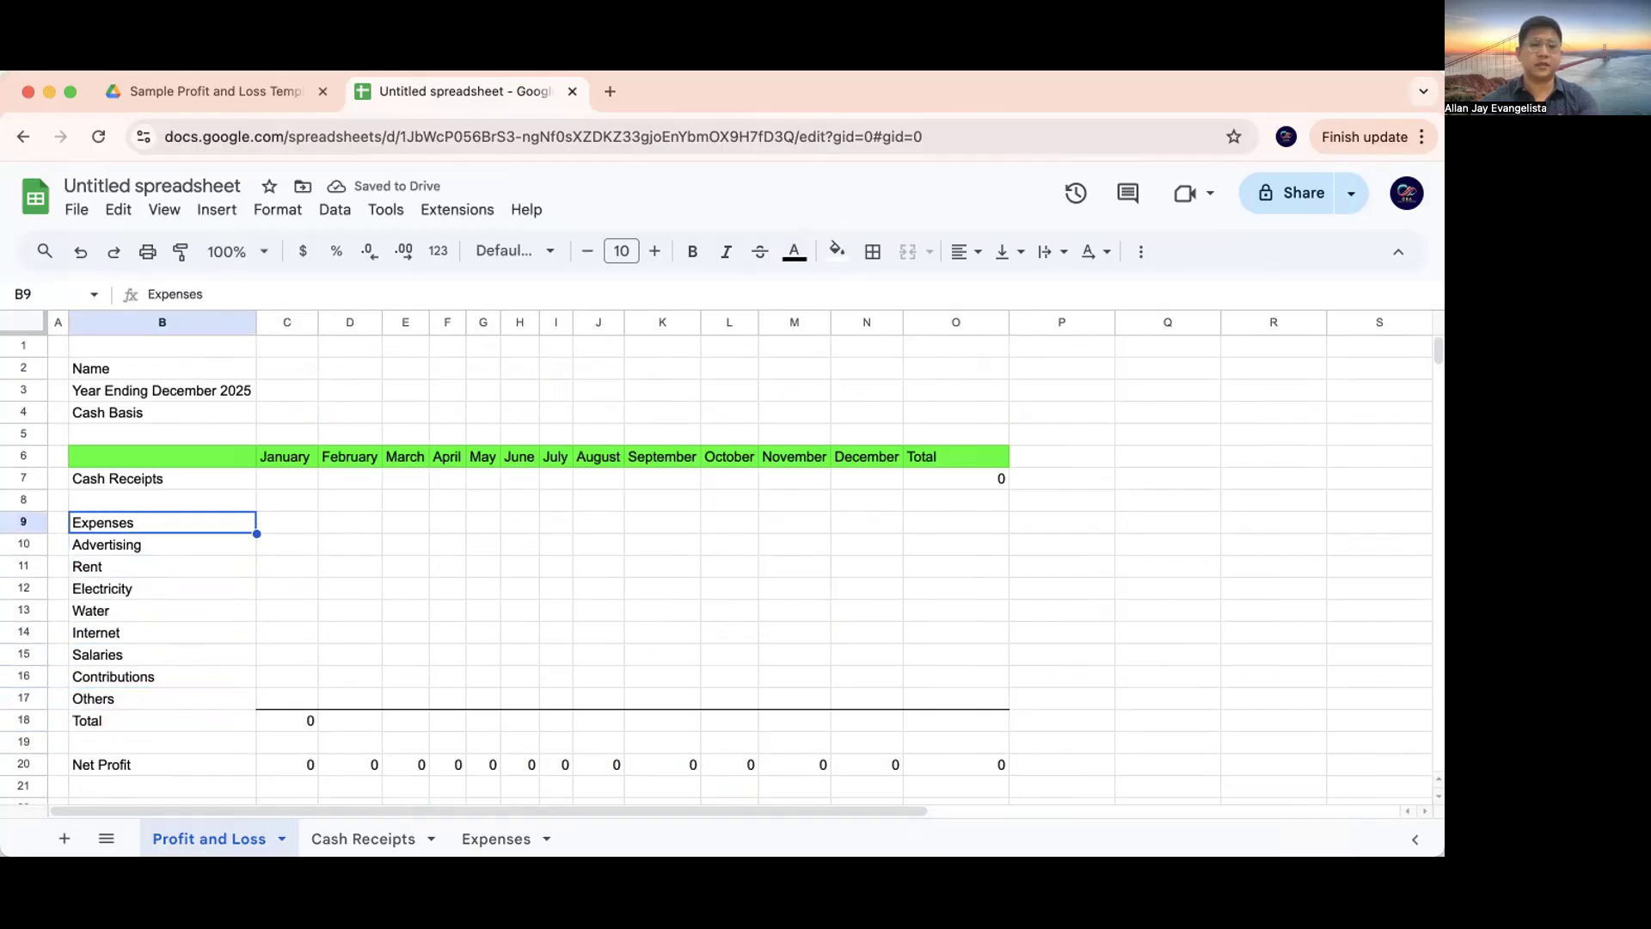
key("ctrl+b")
Copy the expense total formula from C18 across the remaining months and the Total column to O18
key("Right")
key("Down")
key("Down")
key("Down")
key("Down")
key("Down")
key("Down")
key("Down")
key("Down")
key("Down")
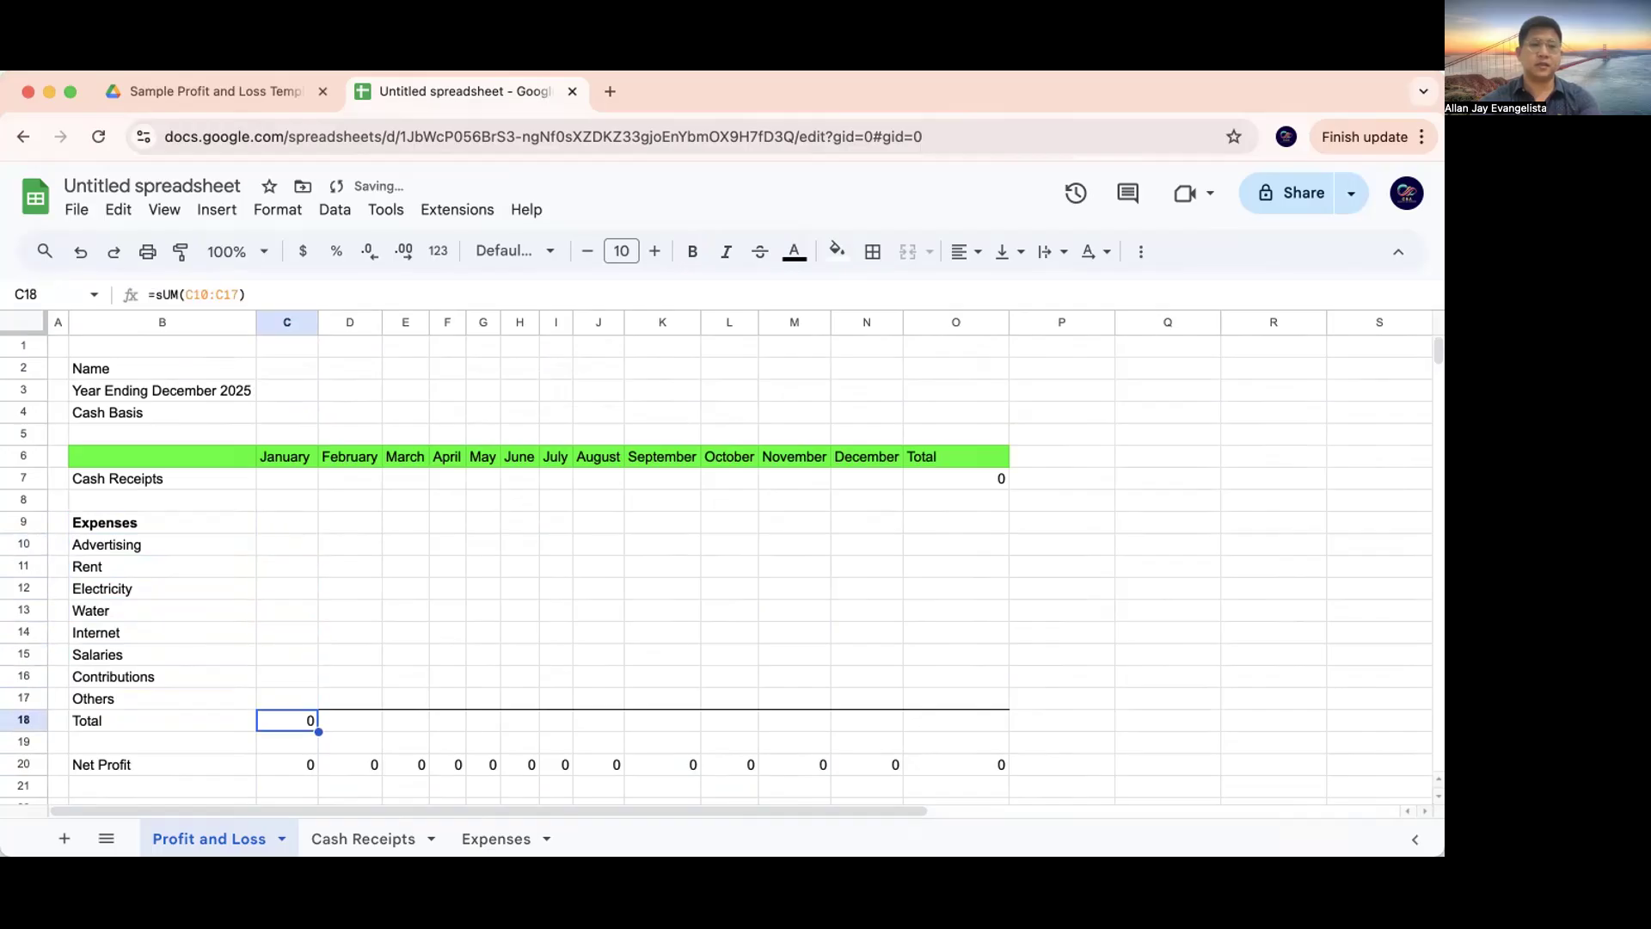
key("ctrl+c")
key("shift+Right")
key("shift+Right")
key("shift+Right")
key("shift+Right")
key("shift+Right")
key("shift+Right")
key("shift+Right")
key("shift+Right")
key("shift+Right")
key("shift+Right")
key("shift+Right")
key("shift+Right")
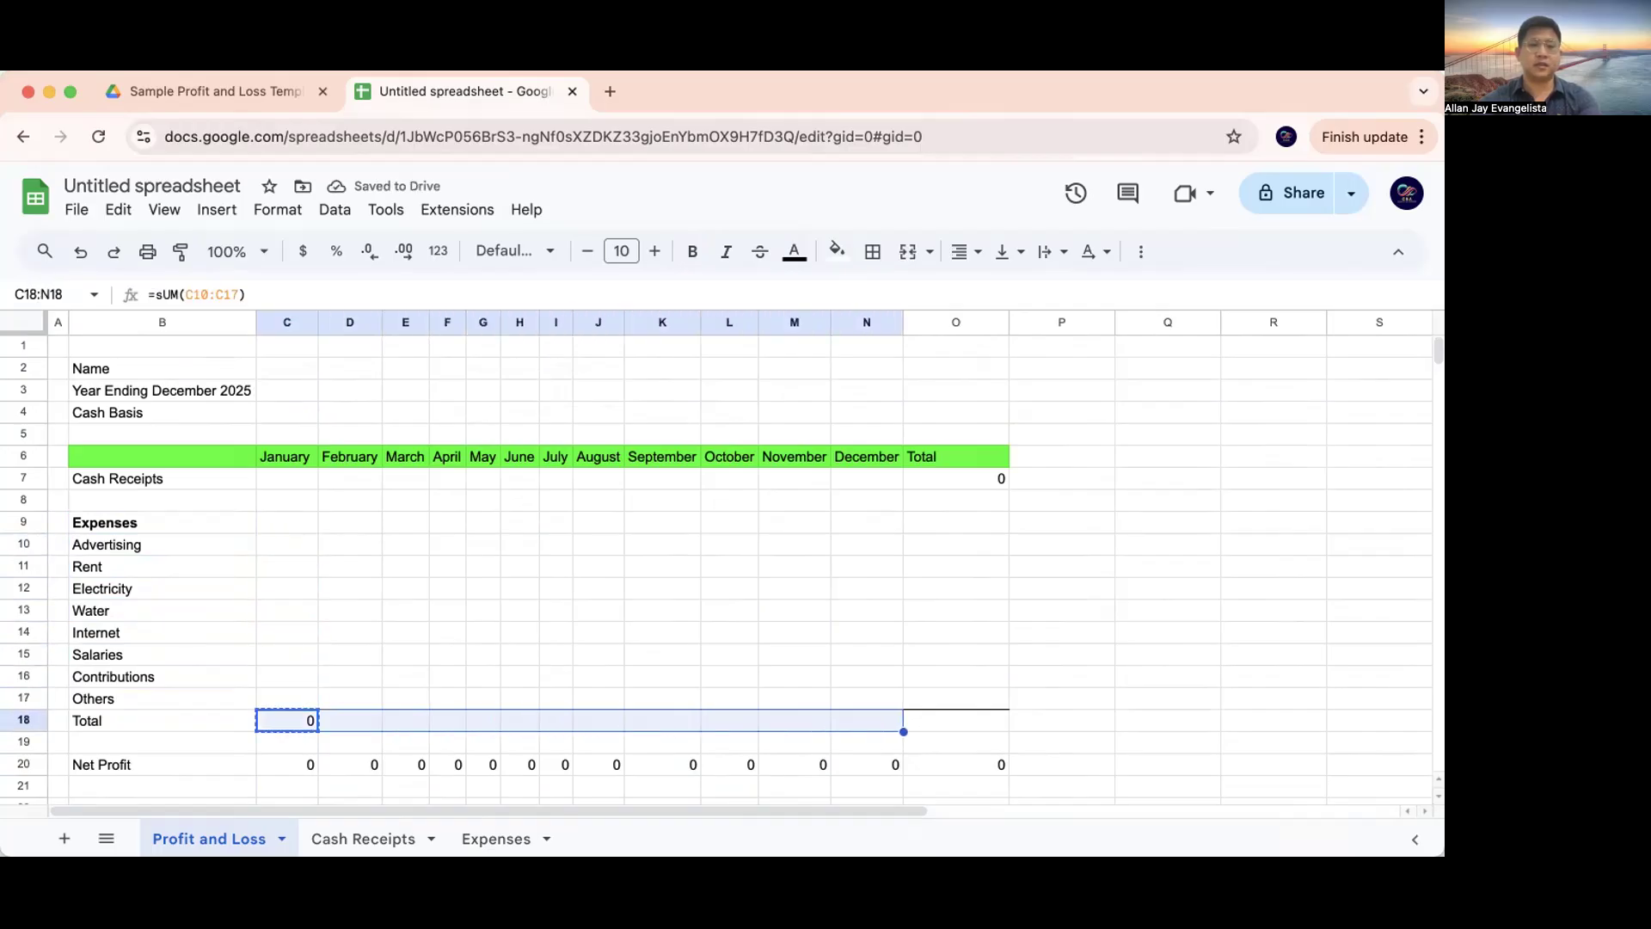
key("ctrl+v")
Total the Advertising expense across all months in O10 with a SUM formula over C10:N10
key("Right")
key("Up")
key("Up")
key("Right")
key("Right")
key("Up")
key("Right")
key("Up")
key("Right")
key("Up")
key("Up")
key("Right")
key("Right")
key("Right")
key("Right")
key("Right")
key("Right")
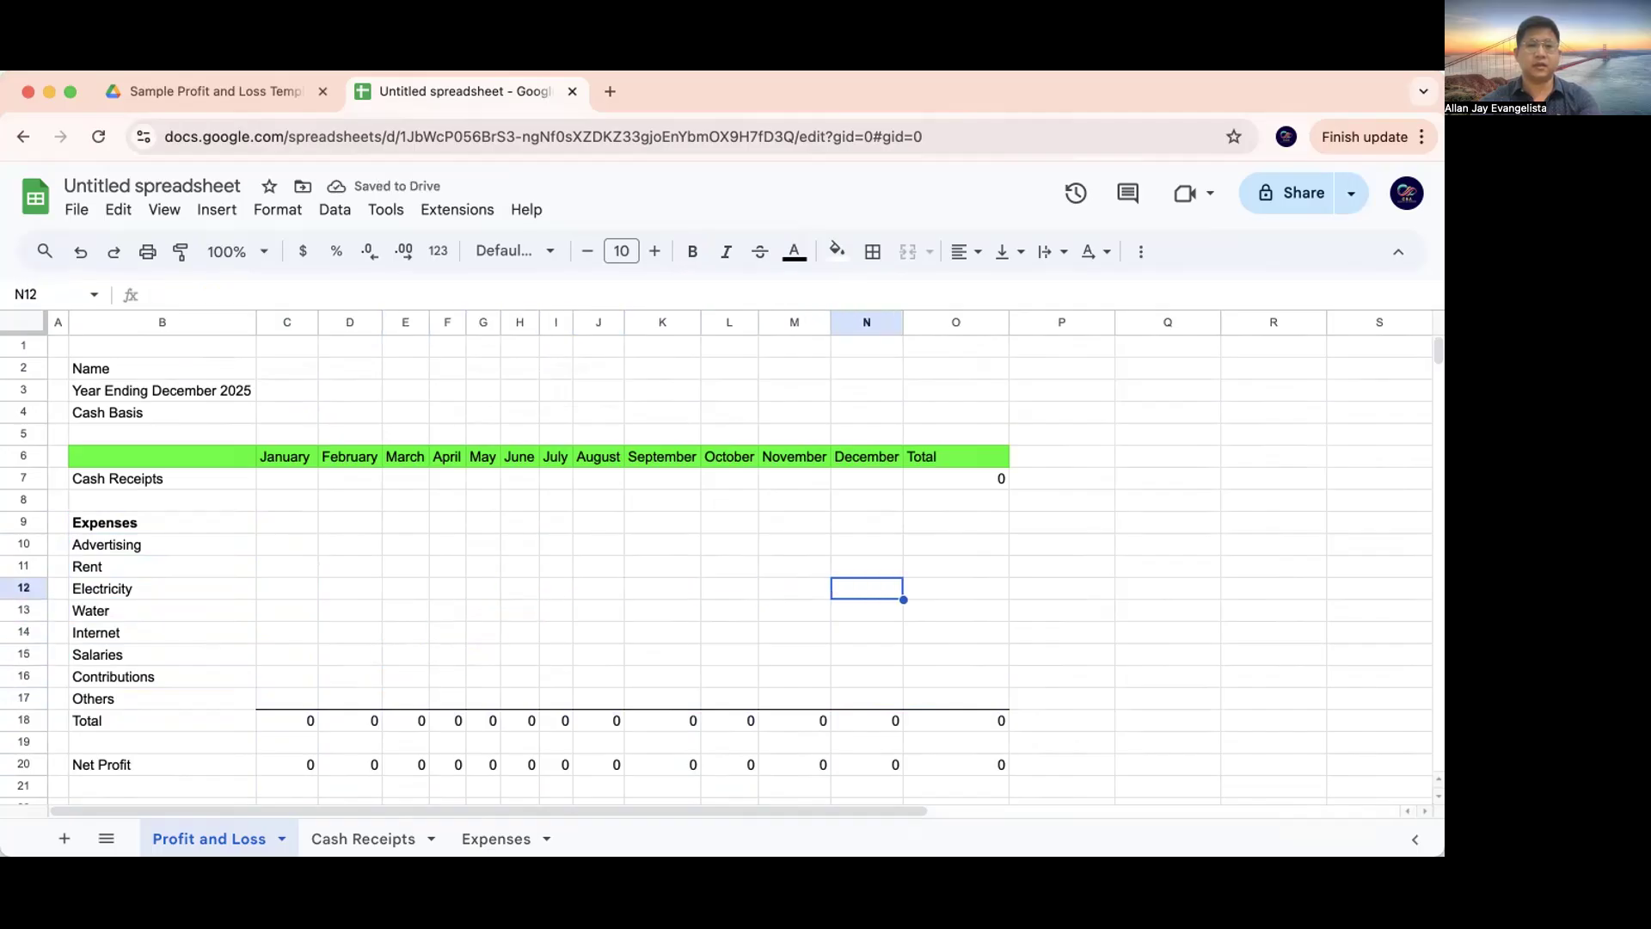
key("Right")
key("Up")
key("Up")
key("Up")
key("Up")
key("Down")
key("Down")
type("=sUM(")
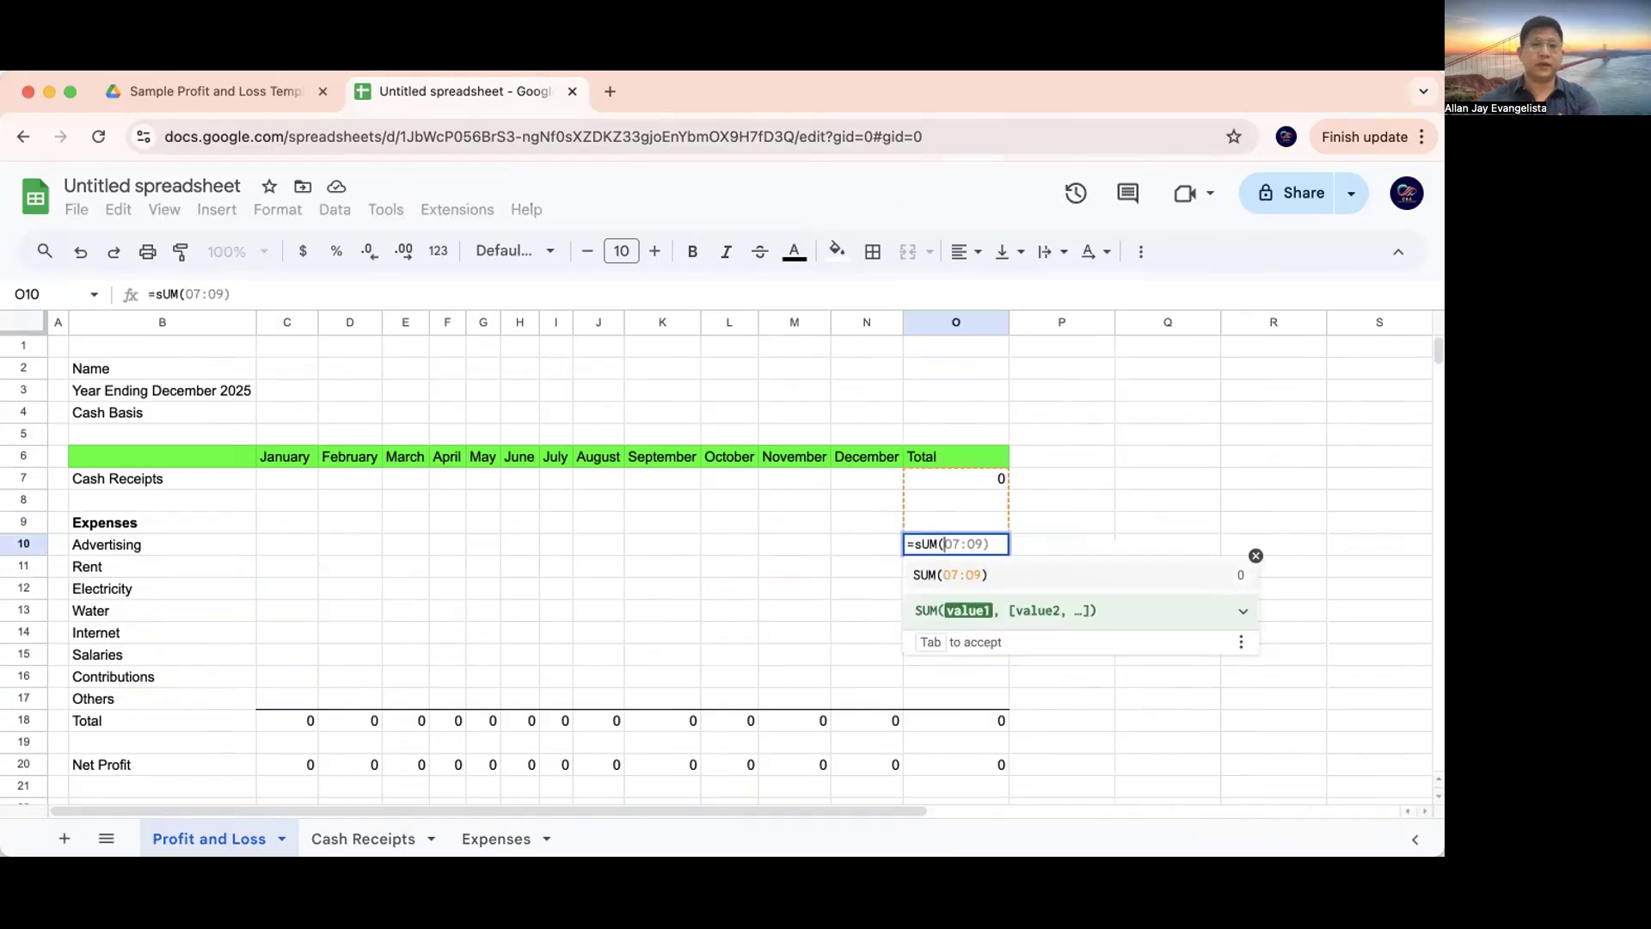
key("Left")
key("shift+Left")
key("shift+Left")
key("shift+Left")
key("shift+Left")
key("shift+Left")
key("shift+Left")
key("shift+Left")
key("shift+Left")
key("shift+Left")
key("shift+Left")
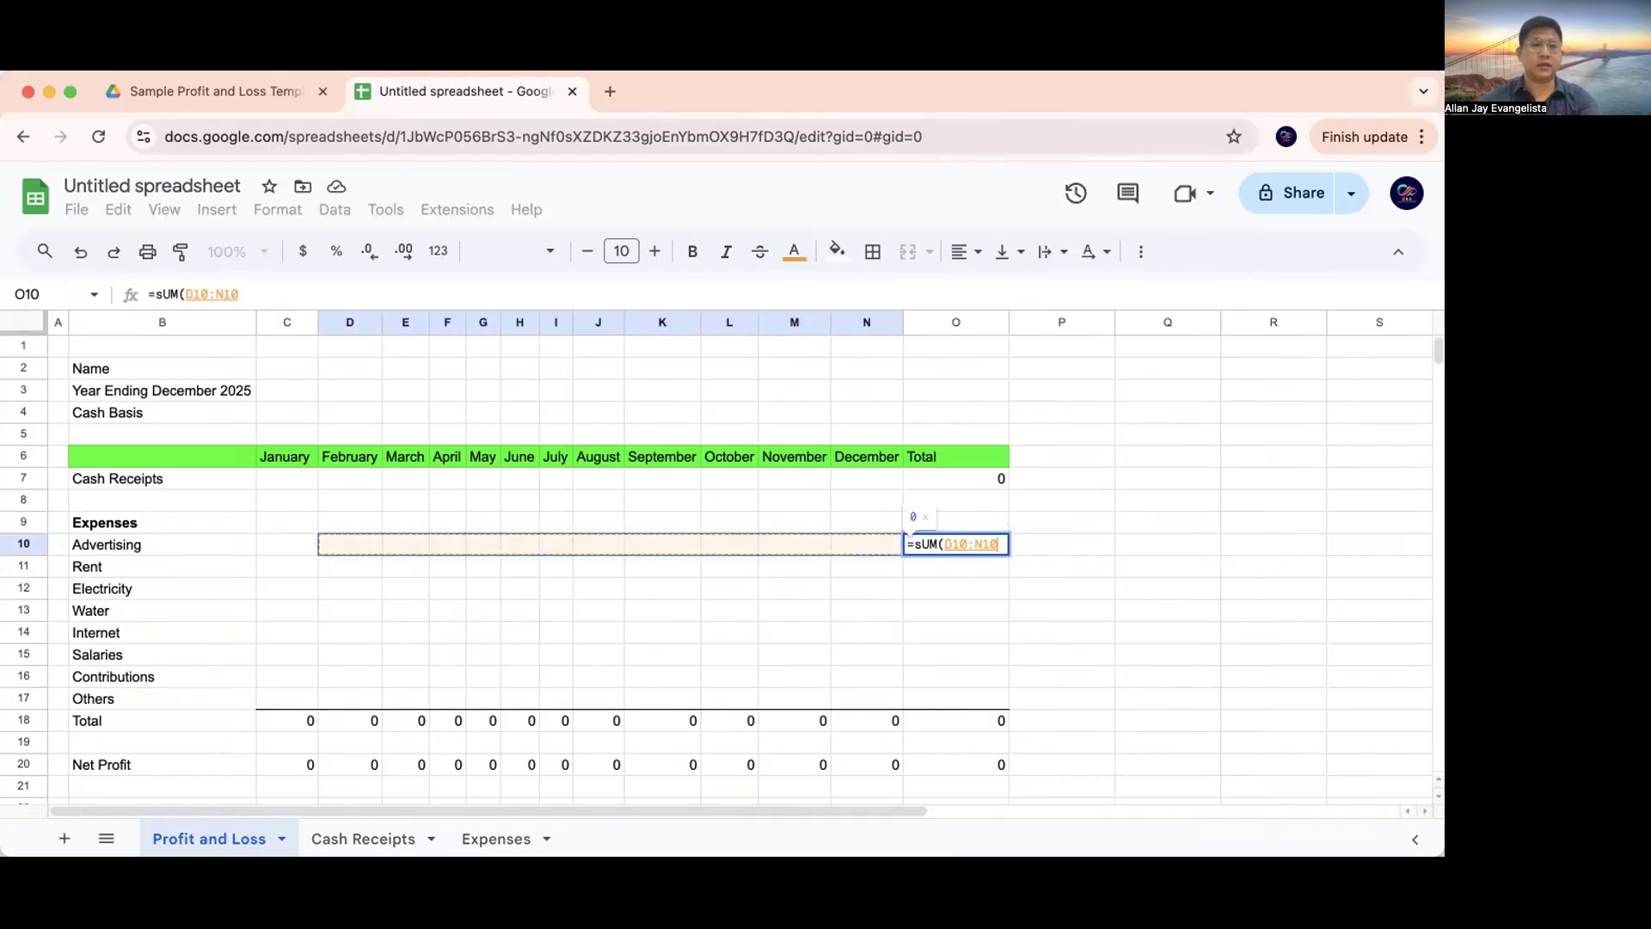
key("shift+Left")
key("Return")
Copy the Advertising total formula from O10 down the Total column to the Others row, O17
key("Up")
key("ctrl+c")
key("shift+Down")
key("shift+Down")
key("shift+Down")
key("shift+Down")
key("shift+Down")
key("shift+Down")
key("shift+Down")
key("ctrl+v")
Add a bottom border to O17, the Others row's cell in the Total column
key("Left")
key("Left")
key("Down")
key("Right")
key("Down")
key("Down")
key("Down")
key("Down")
key("Down")
key("Down")
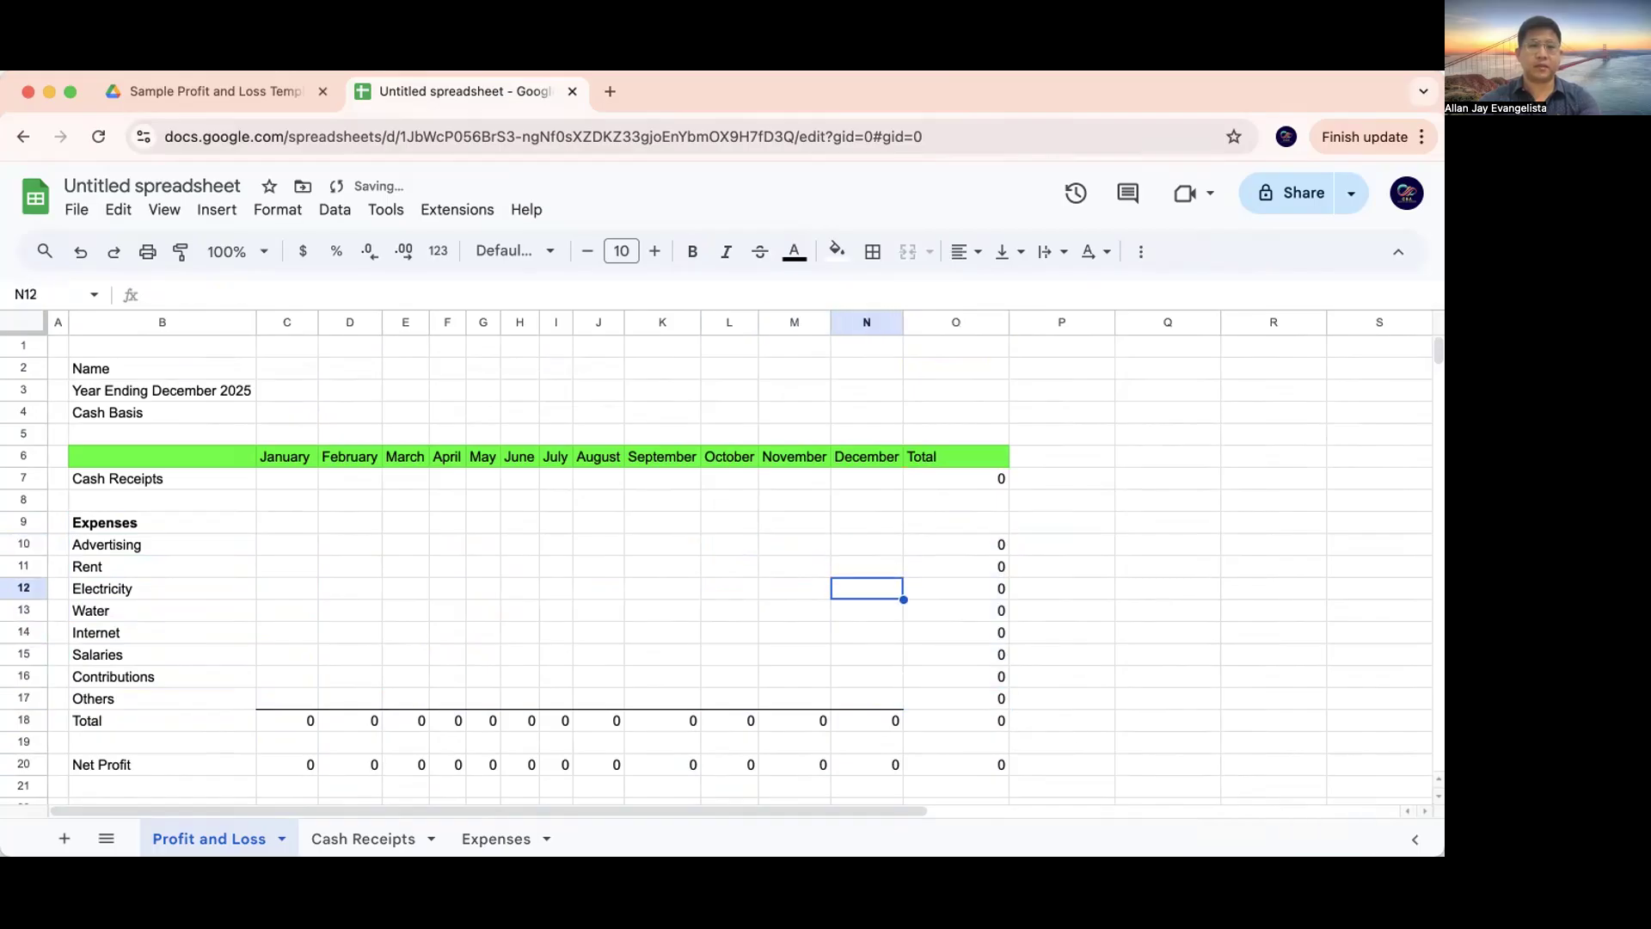
key("Right")
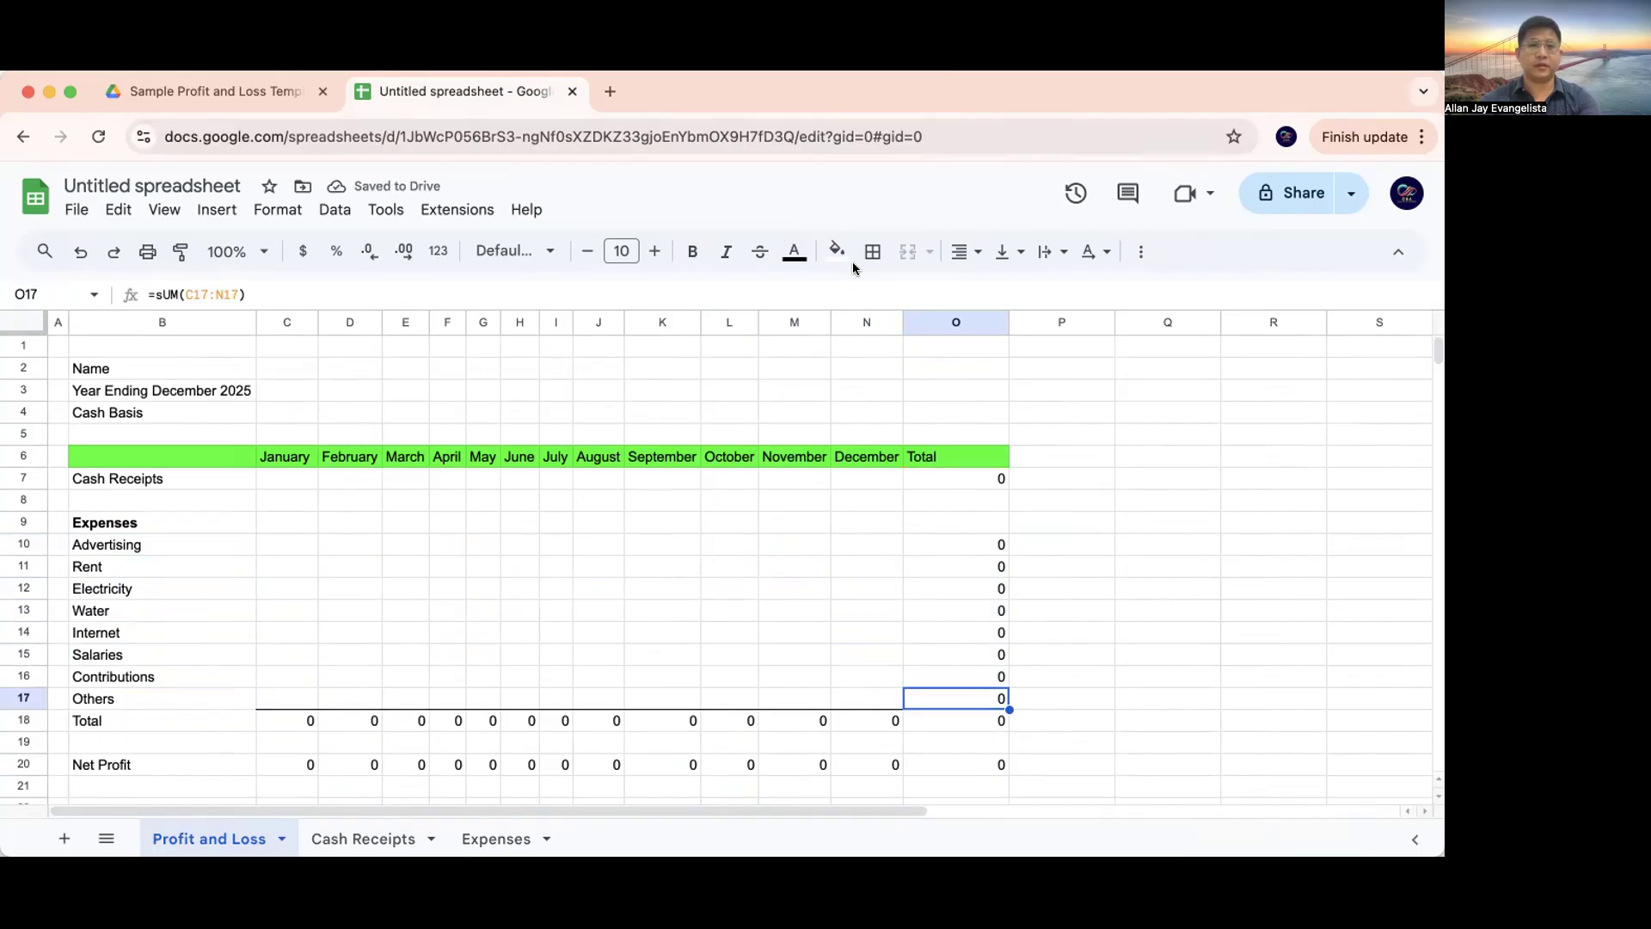
left_click(871, 253)
left_click(979, 335)
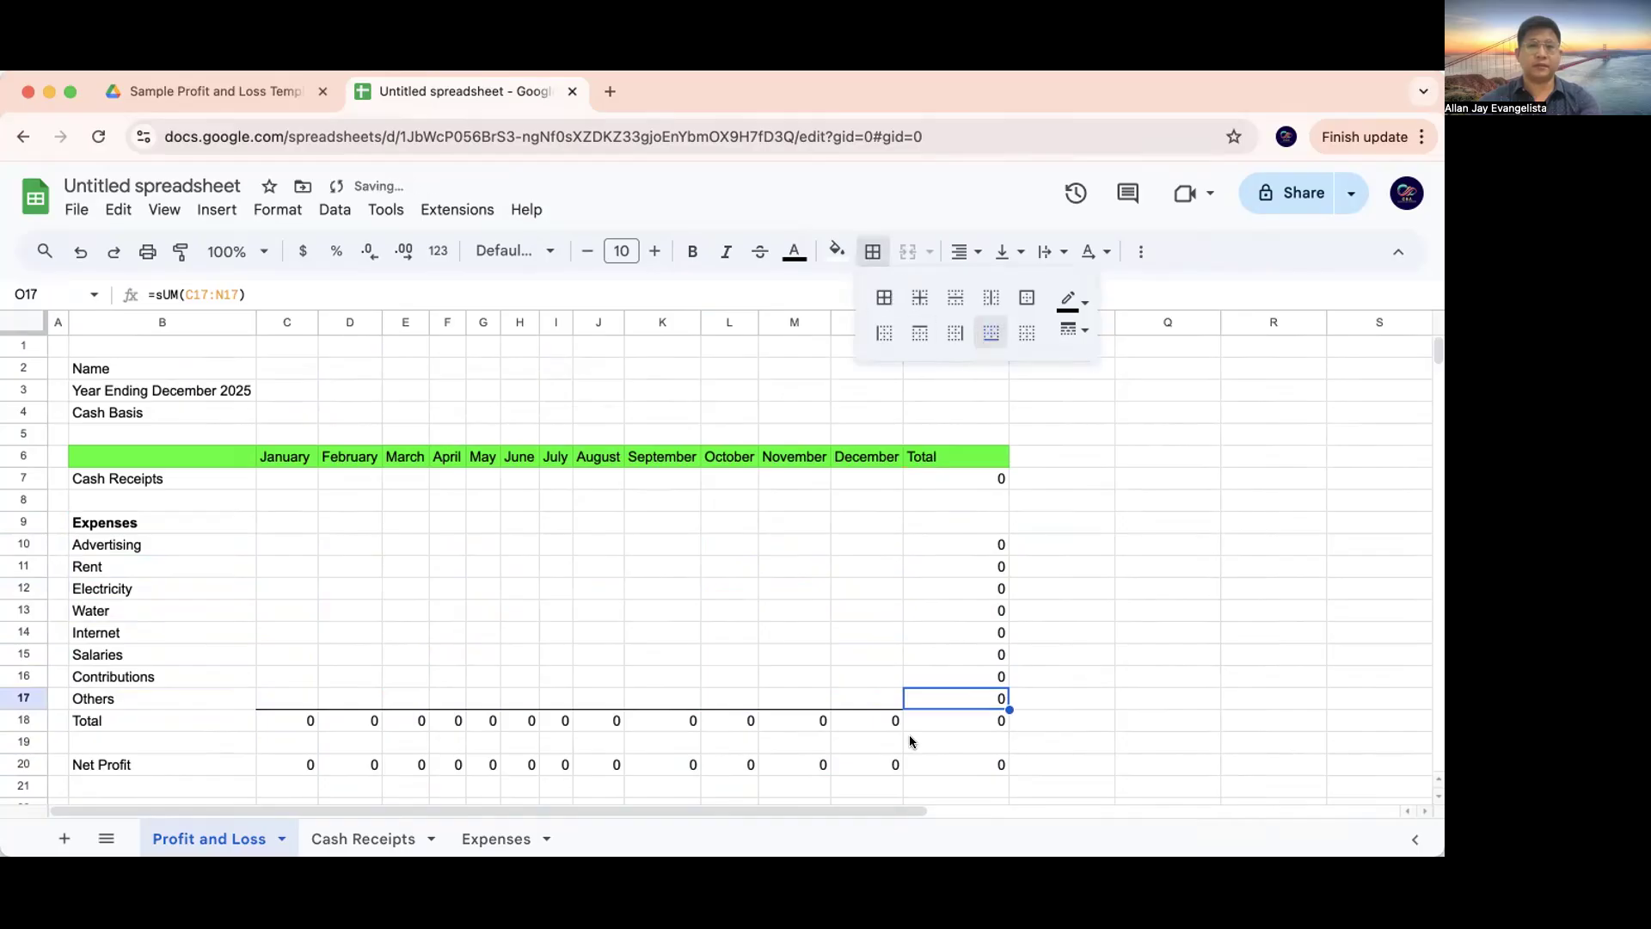
Check the net profit formula in O20, then the December and January cells of that row
left_click(937, 747)
double_click(938, 762)
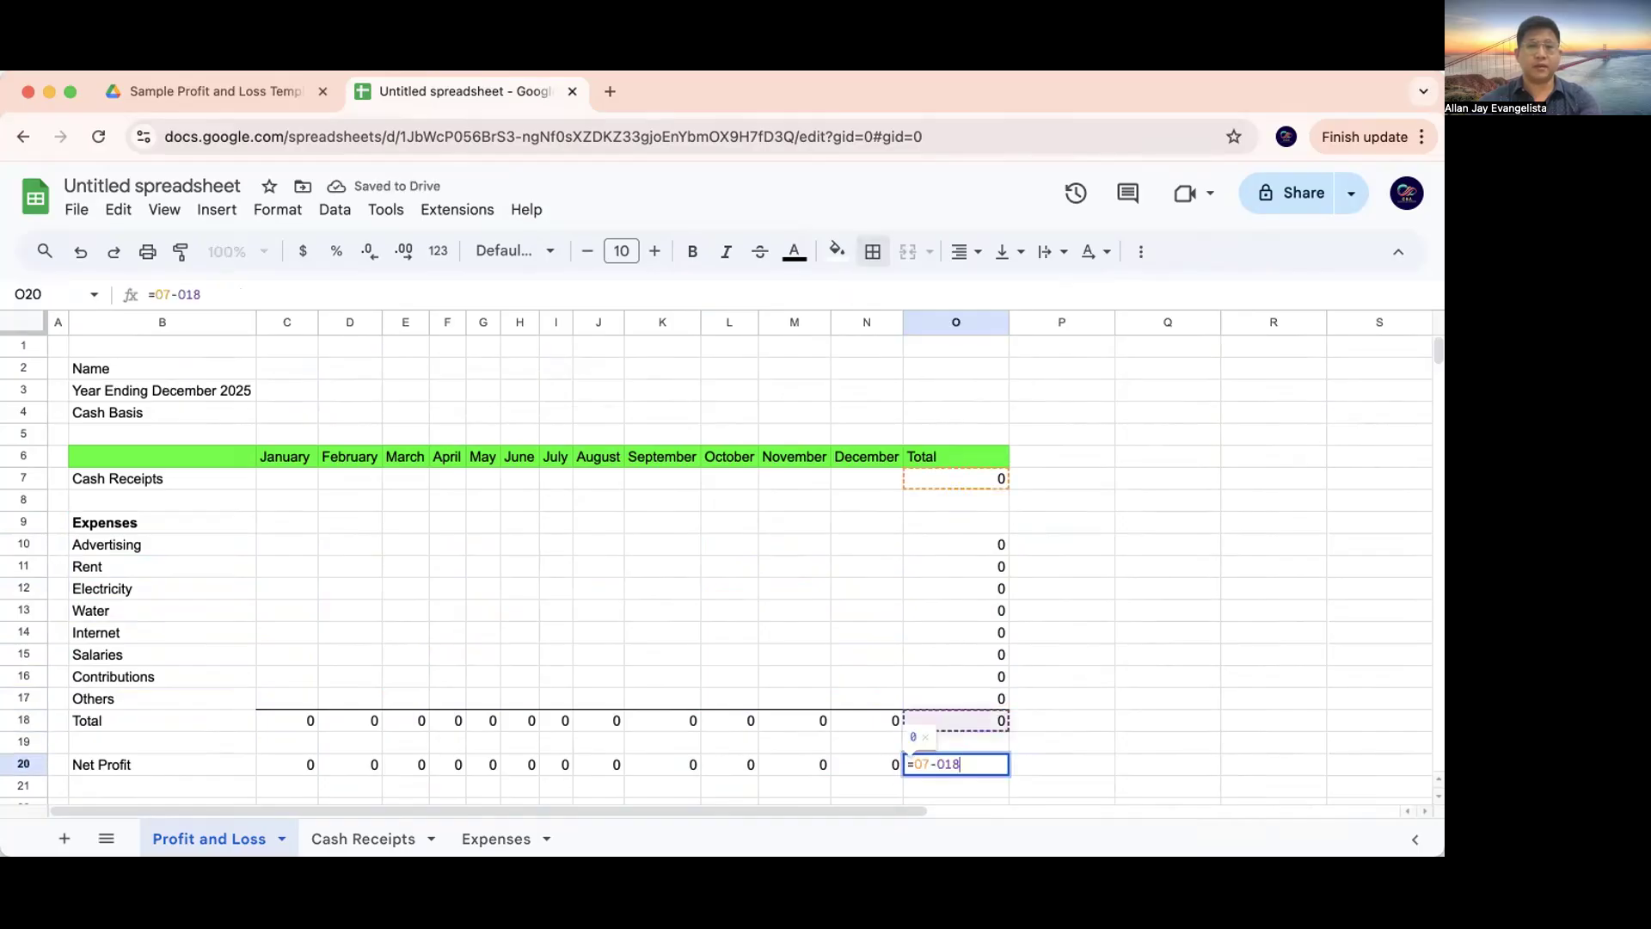
key("Tab")
left_click(869, 762)
left_click(291, 759)
Make the Net Profit row B20:O20 and the expense Total row B18:O18 bold
left_click_drag(172, 764, 955, 764)
key("ctrl+b")
left_click_drag(162, 721, 954, 720)
key("cmd+b")
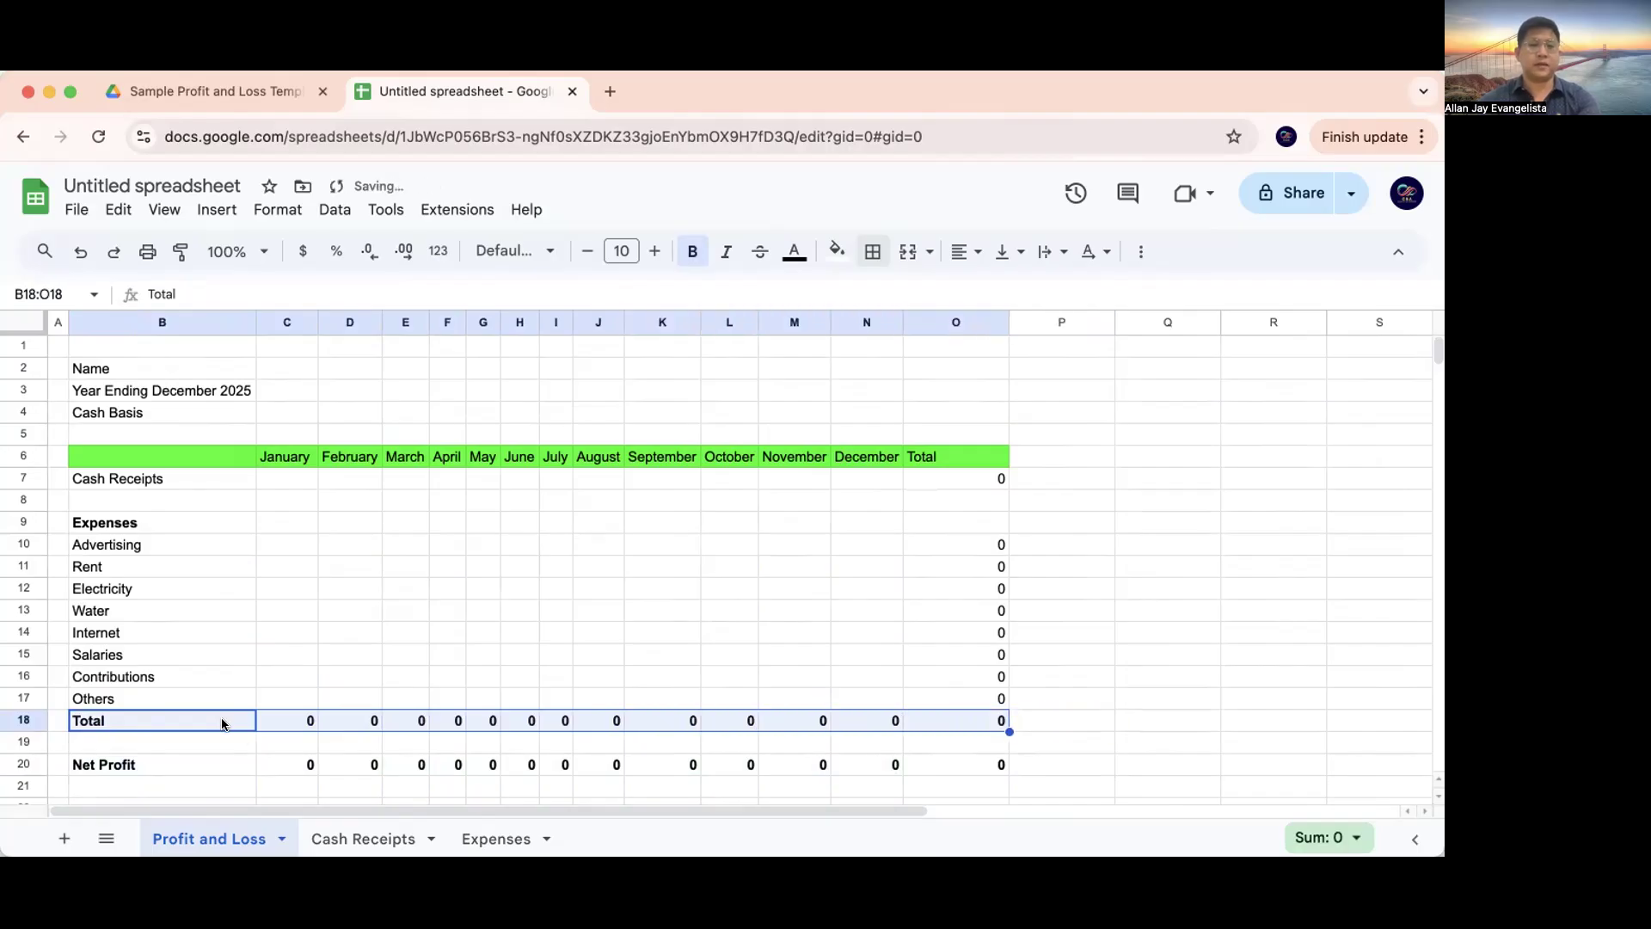
left_click(281, 502)
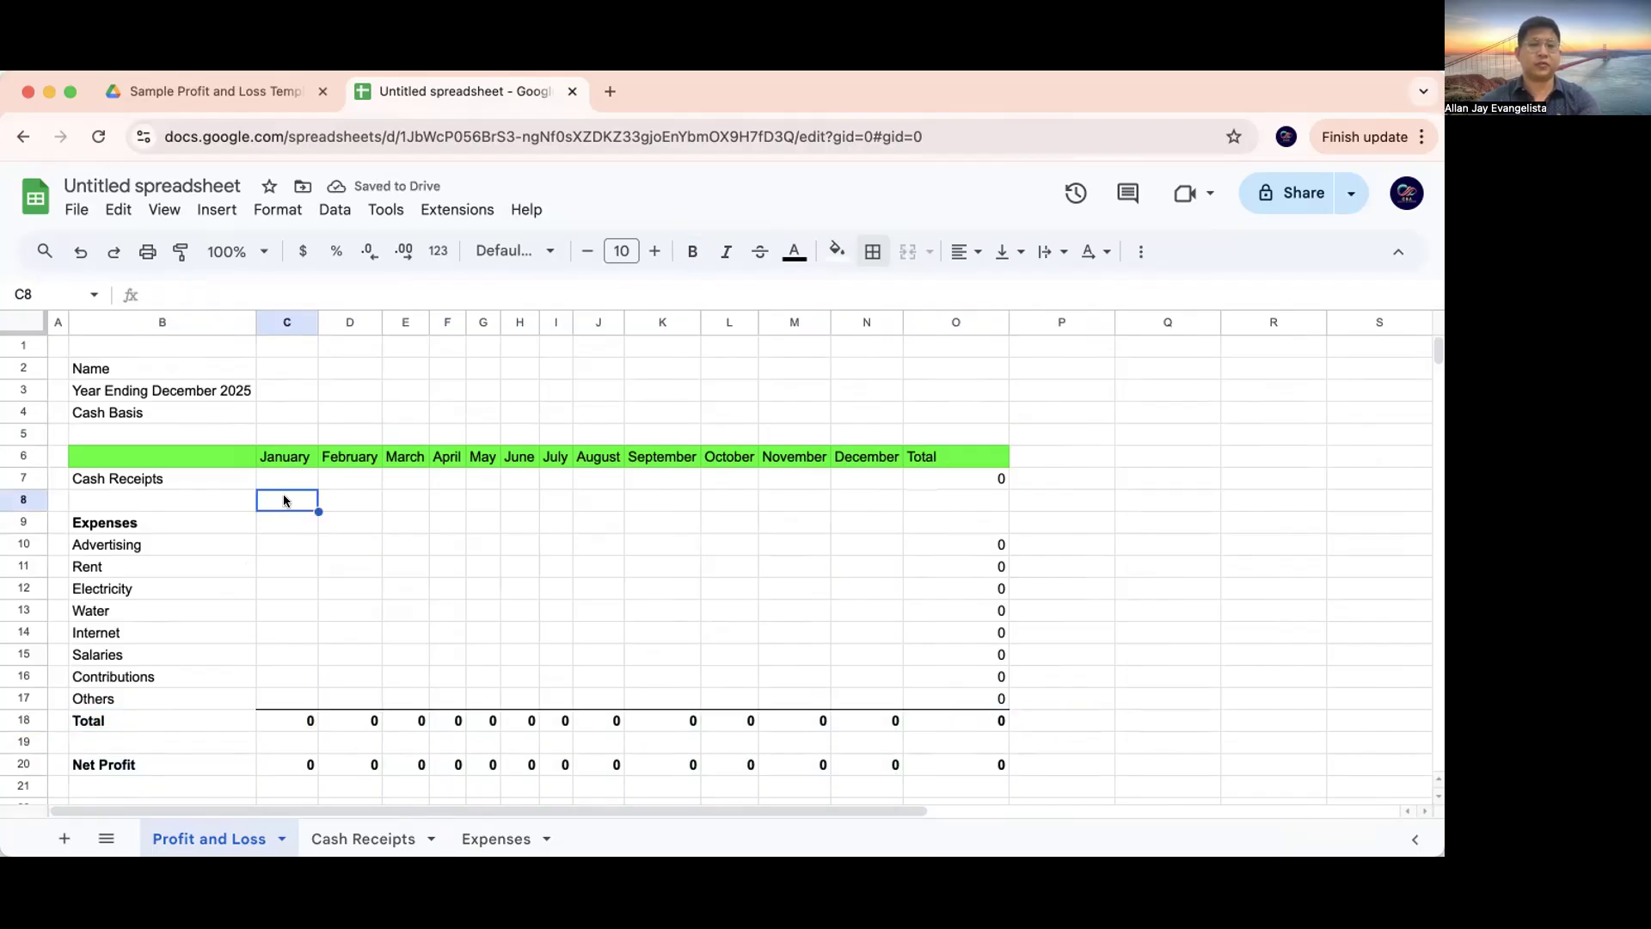
On the Cash Receipts sheet, narrow column A and enter the title lines Cash Receipts in B2 and Year 2025 in B3
left_click(365, 839)
left_click_drag(152, 322, 29, 330)
left_click(94, 367)
type("C")
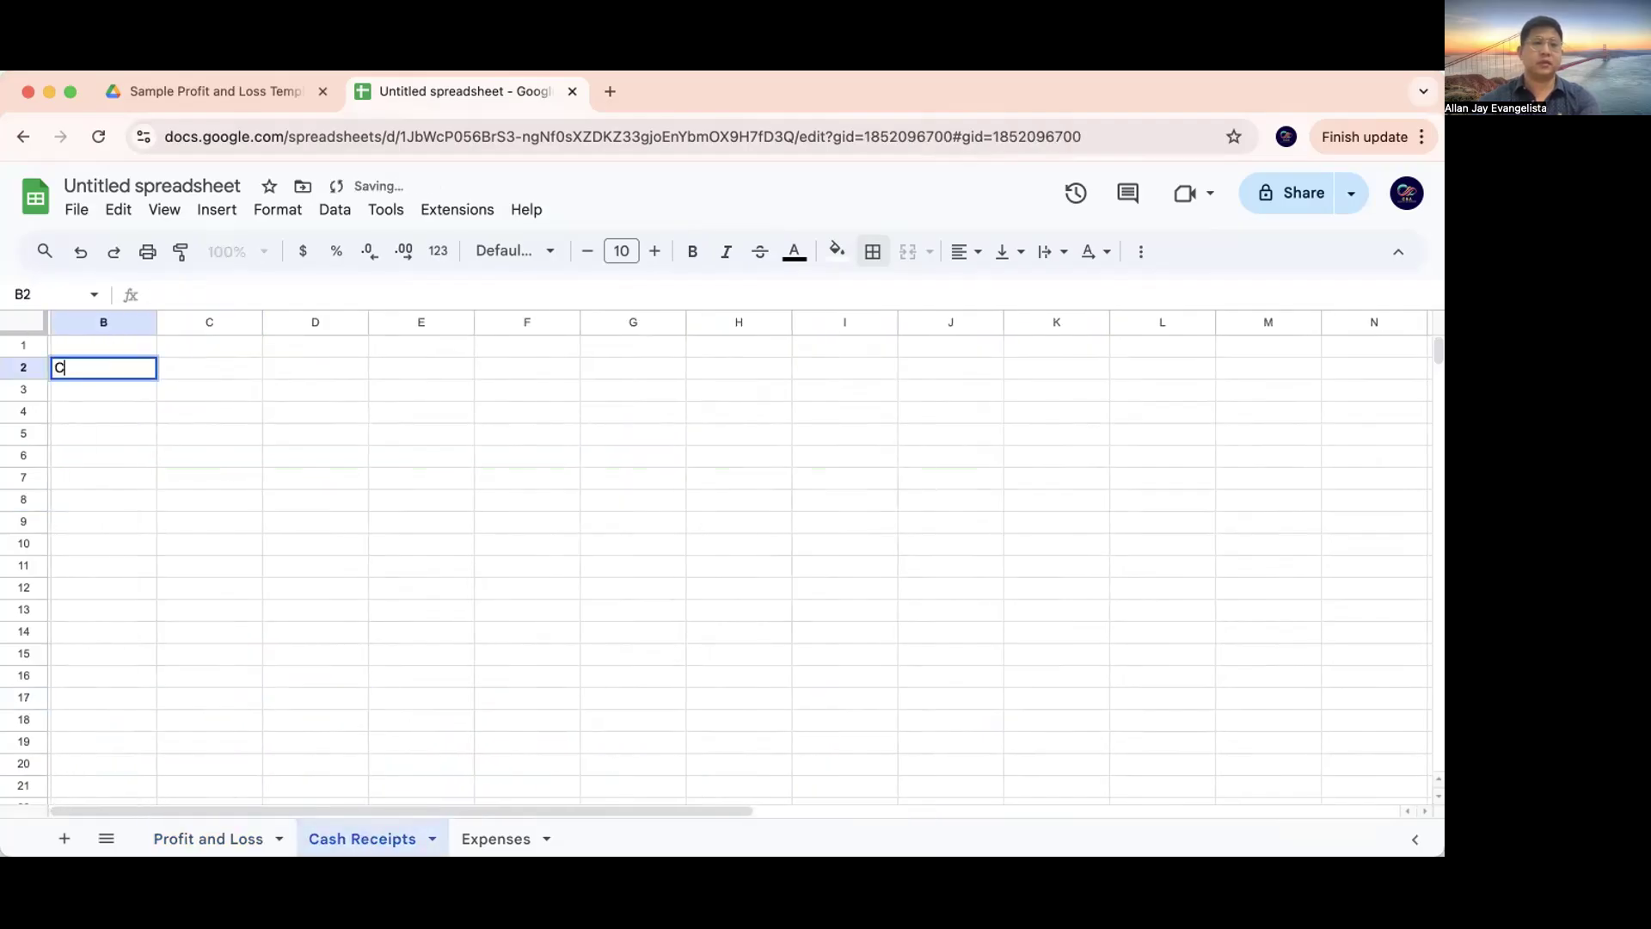
type("ash REceipts")
key("Return")
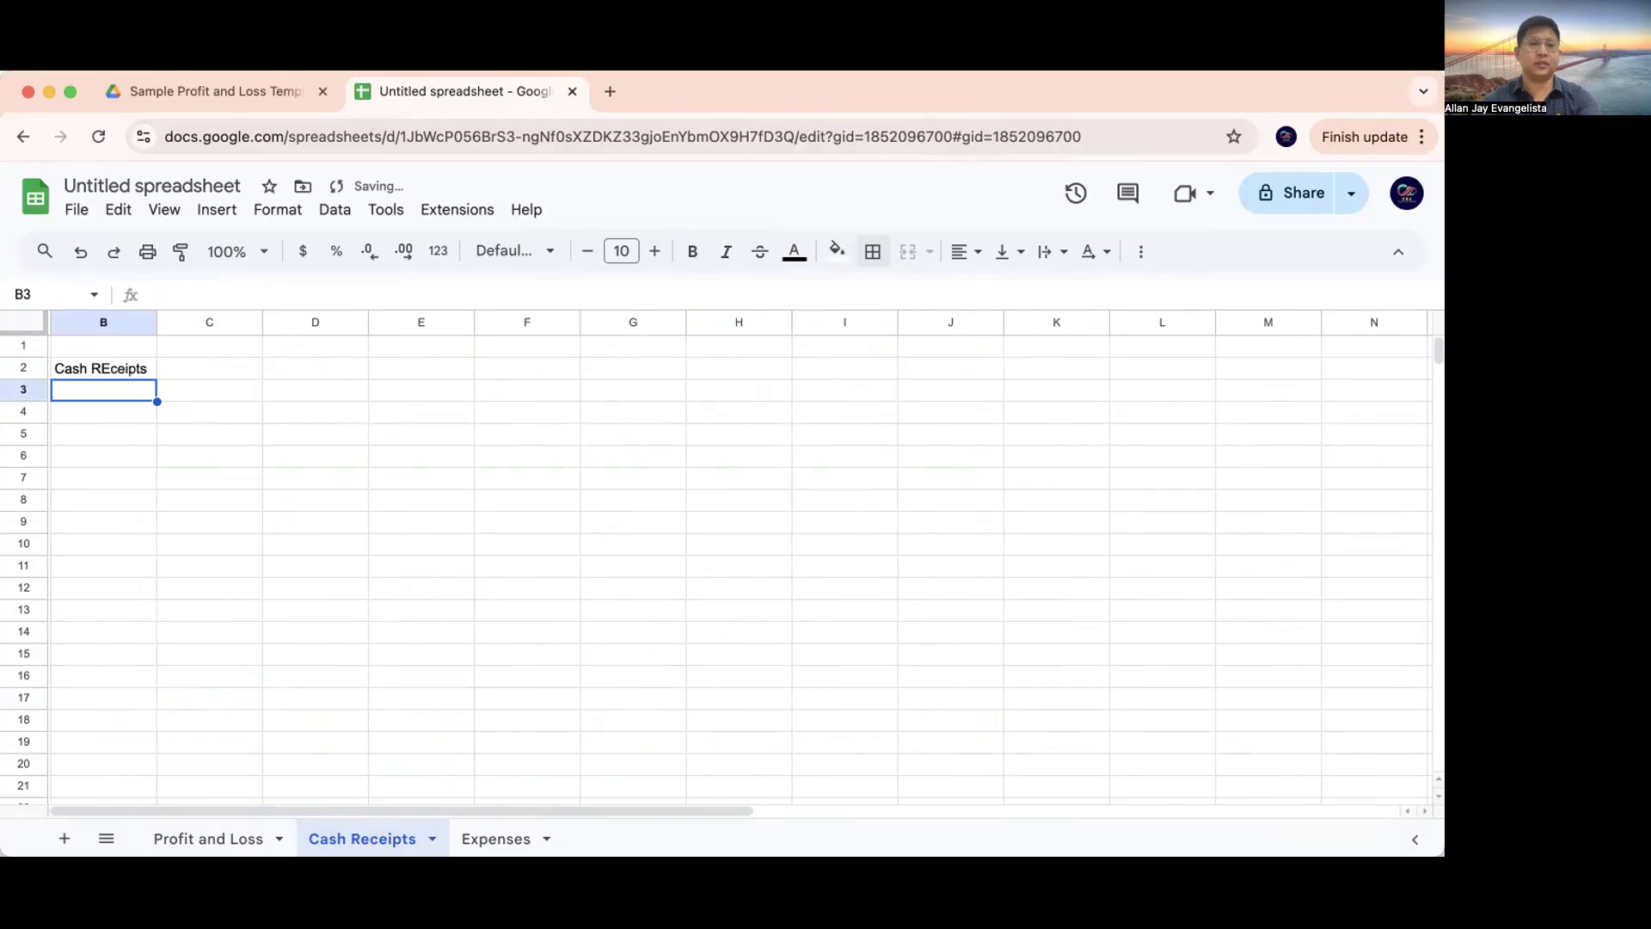
key("Up")
type("Cash Receipts")
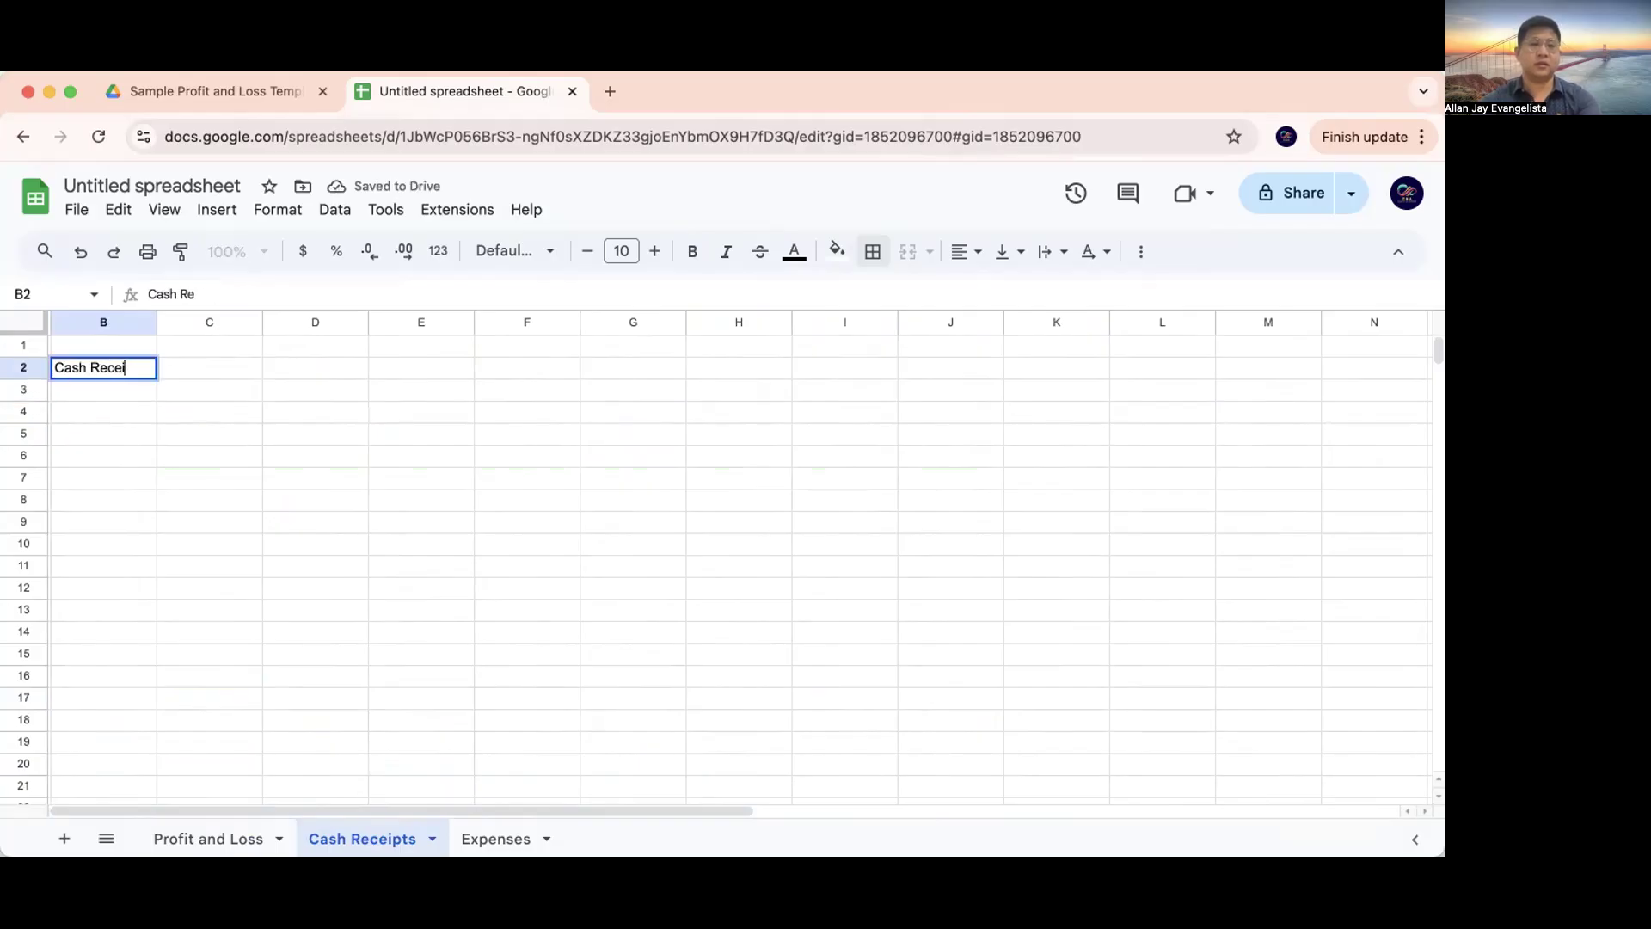
key("Return")
type("Year 2025")
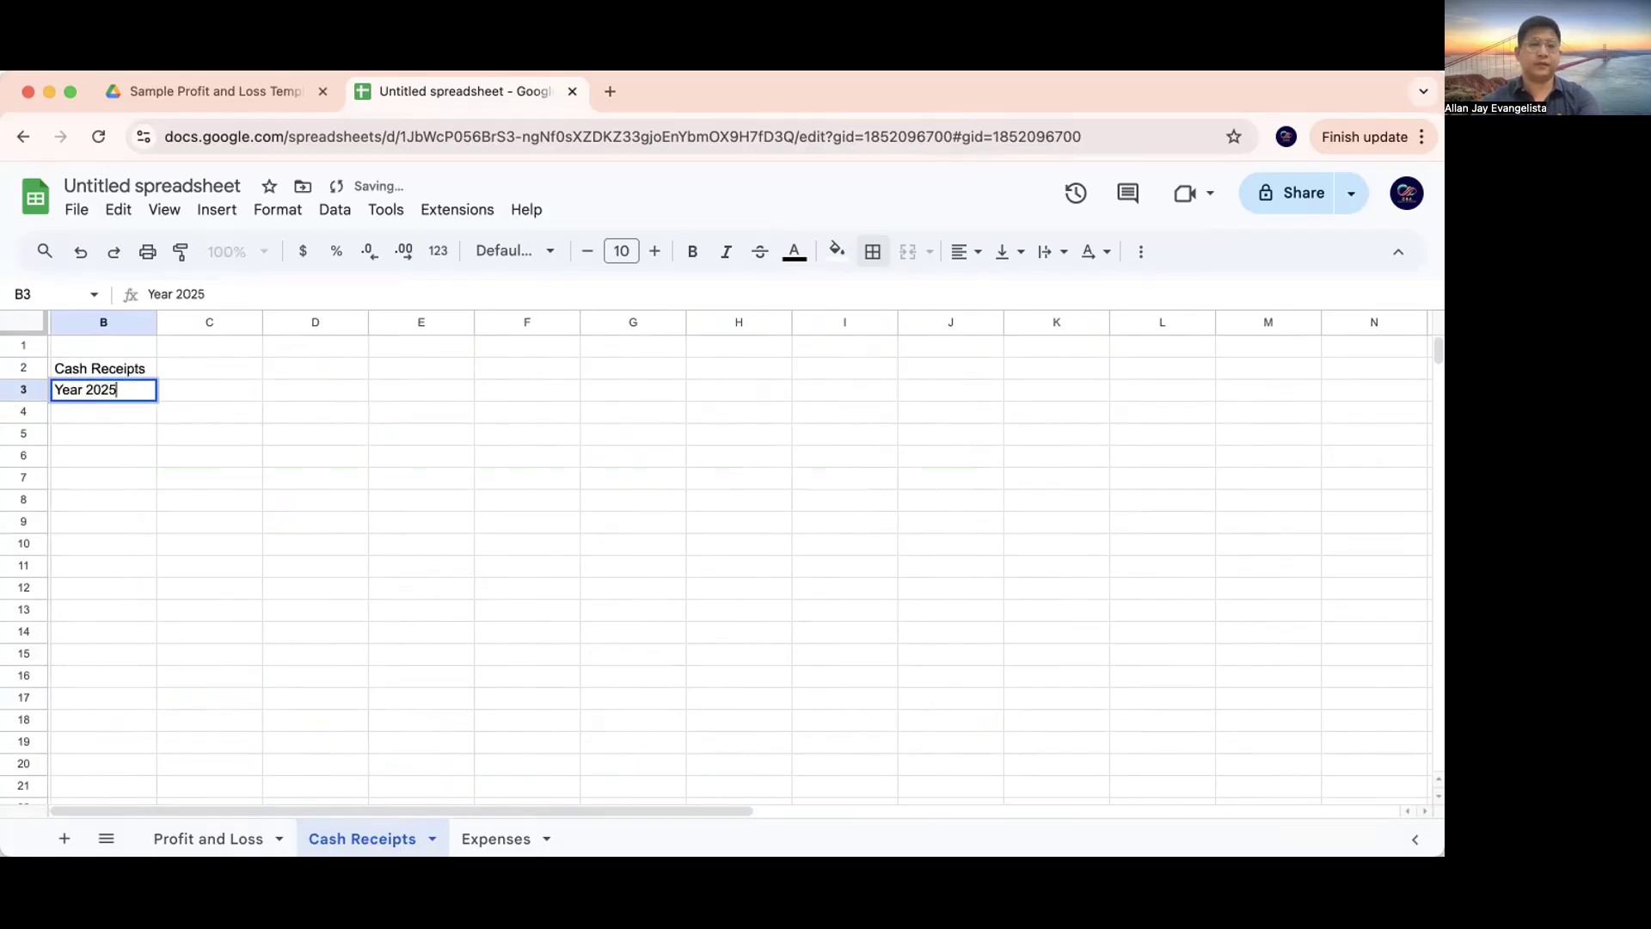
key("Return")
Enter the column headings Date, Amount and Description in B5:D5
key("Return")
key("Right")
key("Down")
key("Left")
type("Date")
key("Tab")
type("Am")
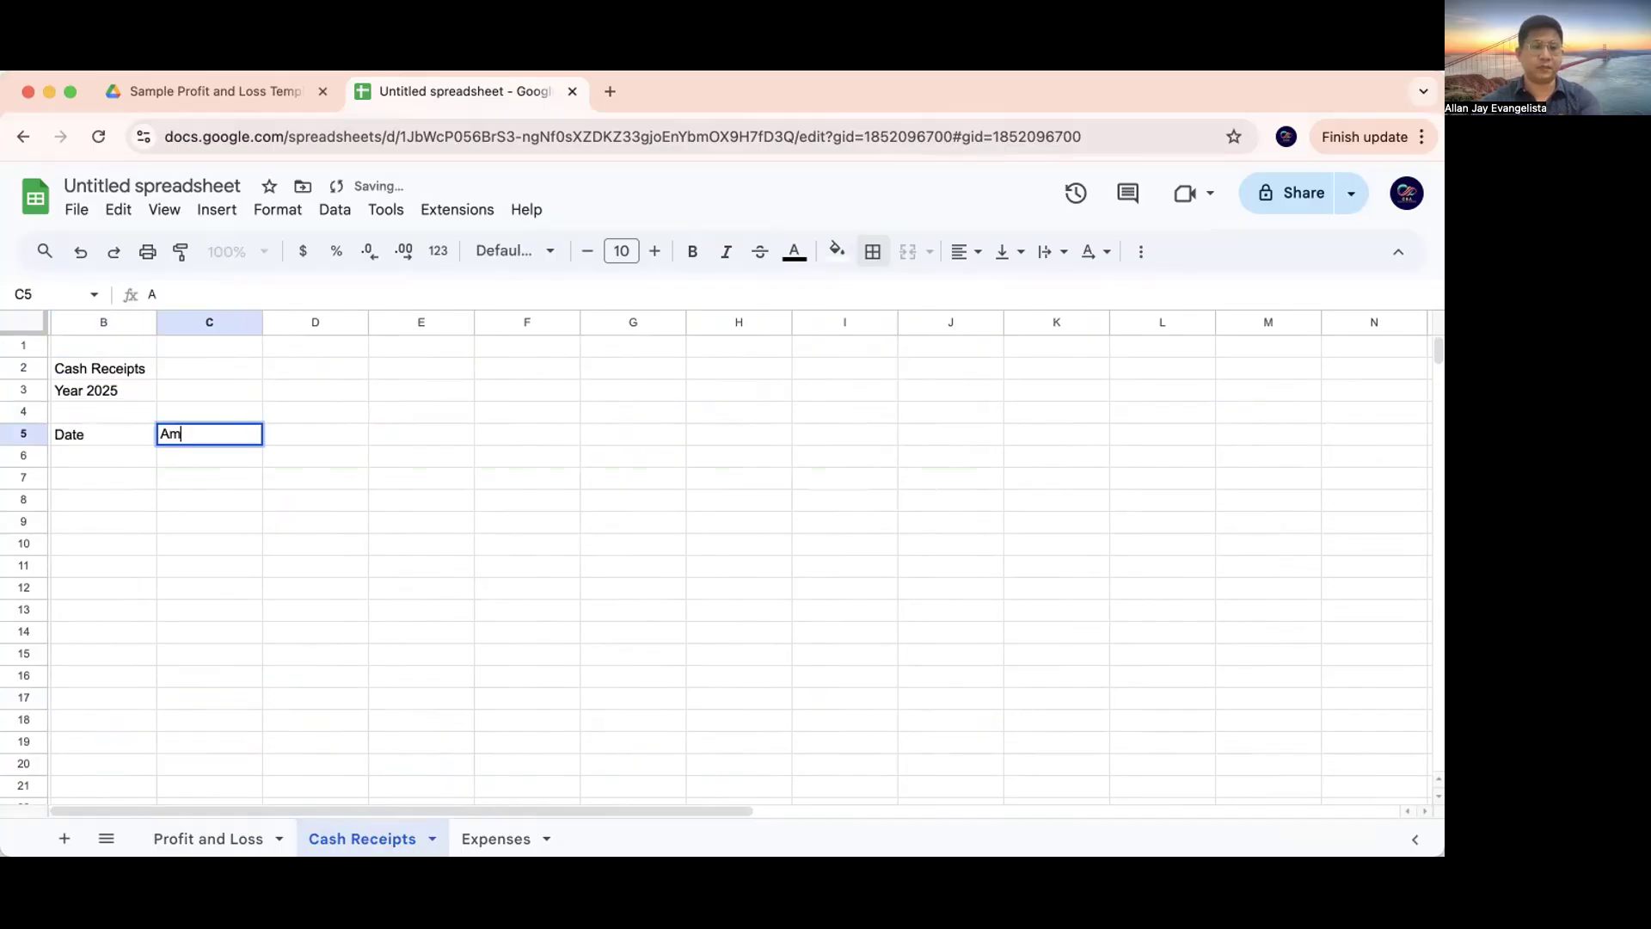
key("Tab")
type("De")
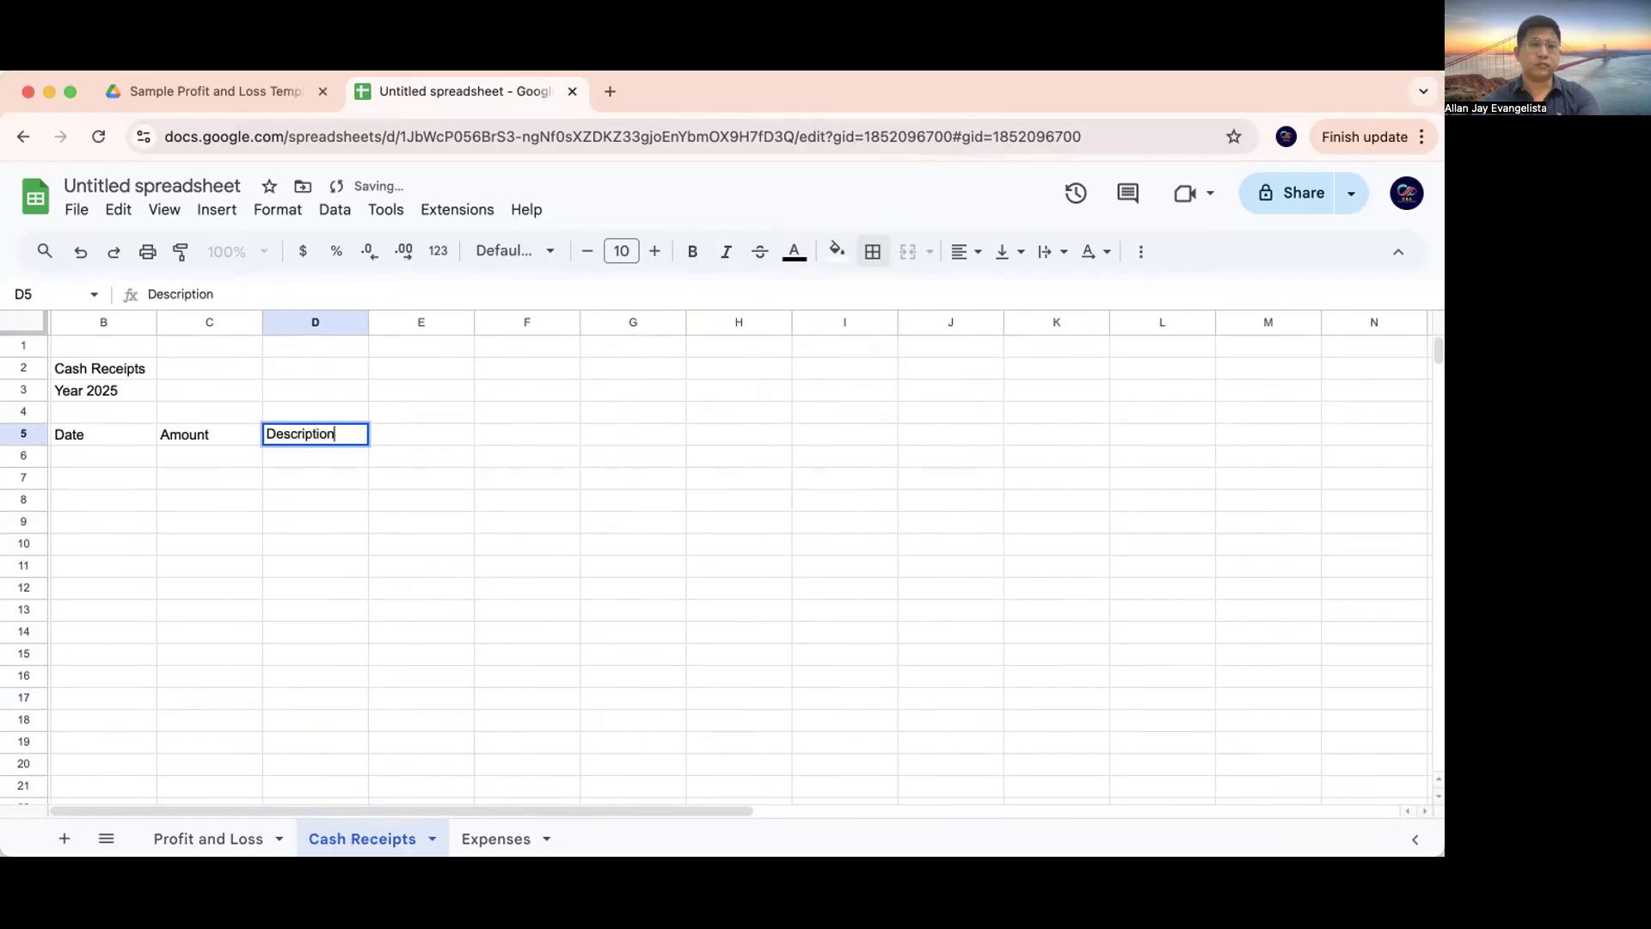
type("scription")
key("Tab")
Make the headings in B5:D5 bold
key("Left")
key("Left")
key("Left")
key("shift+Right")
key("shift+Right")
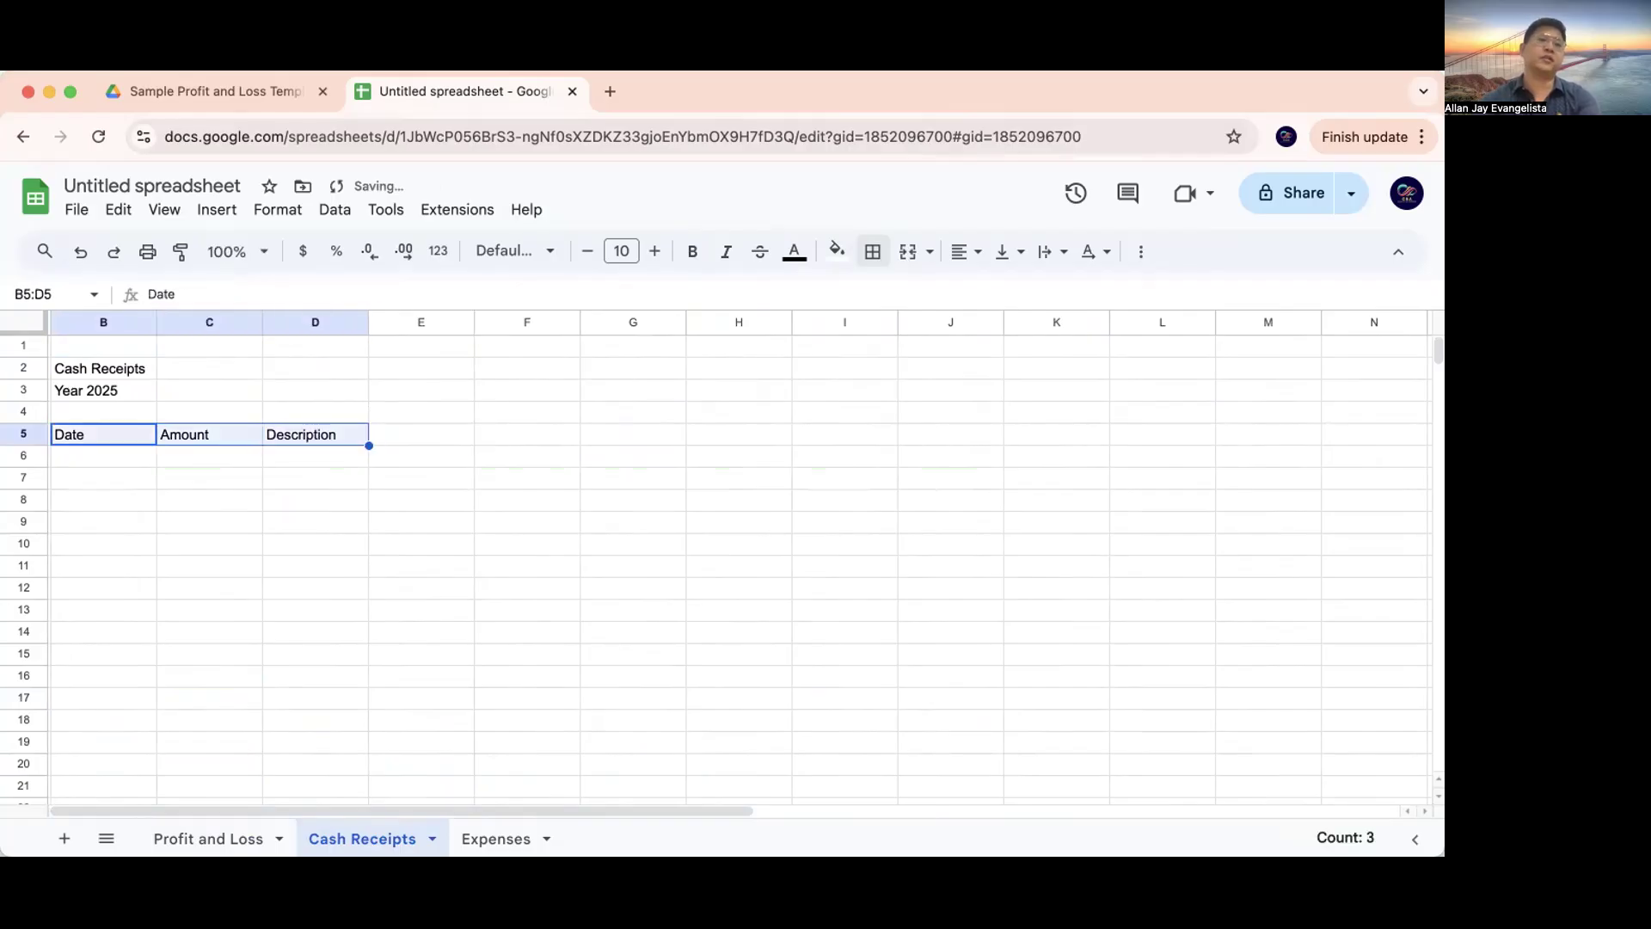
key("super+b")
Enter the dates January 1, 2025 in B6 and January 2, 2025 in B7
key("Right")
key("Down")
key("Left")
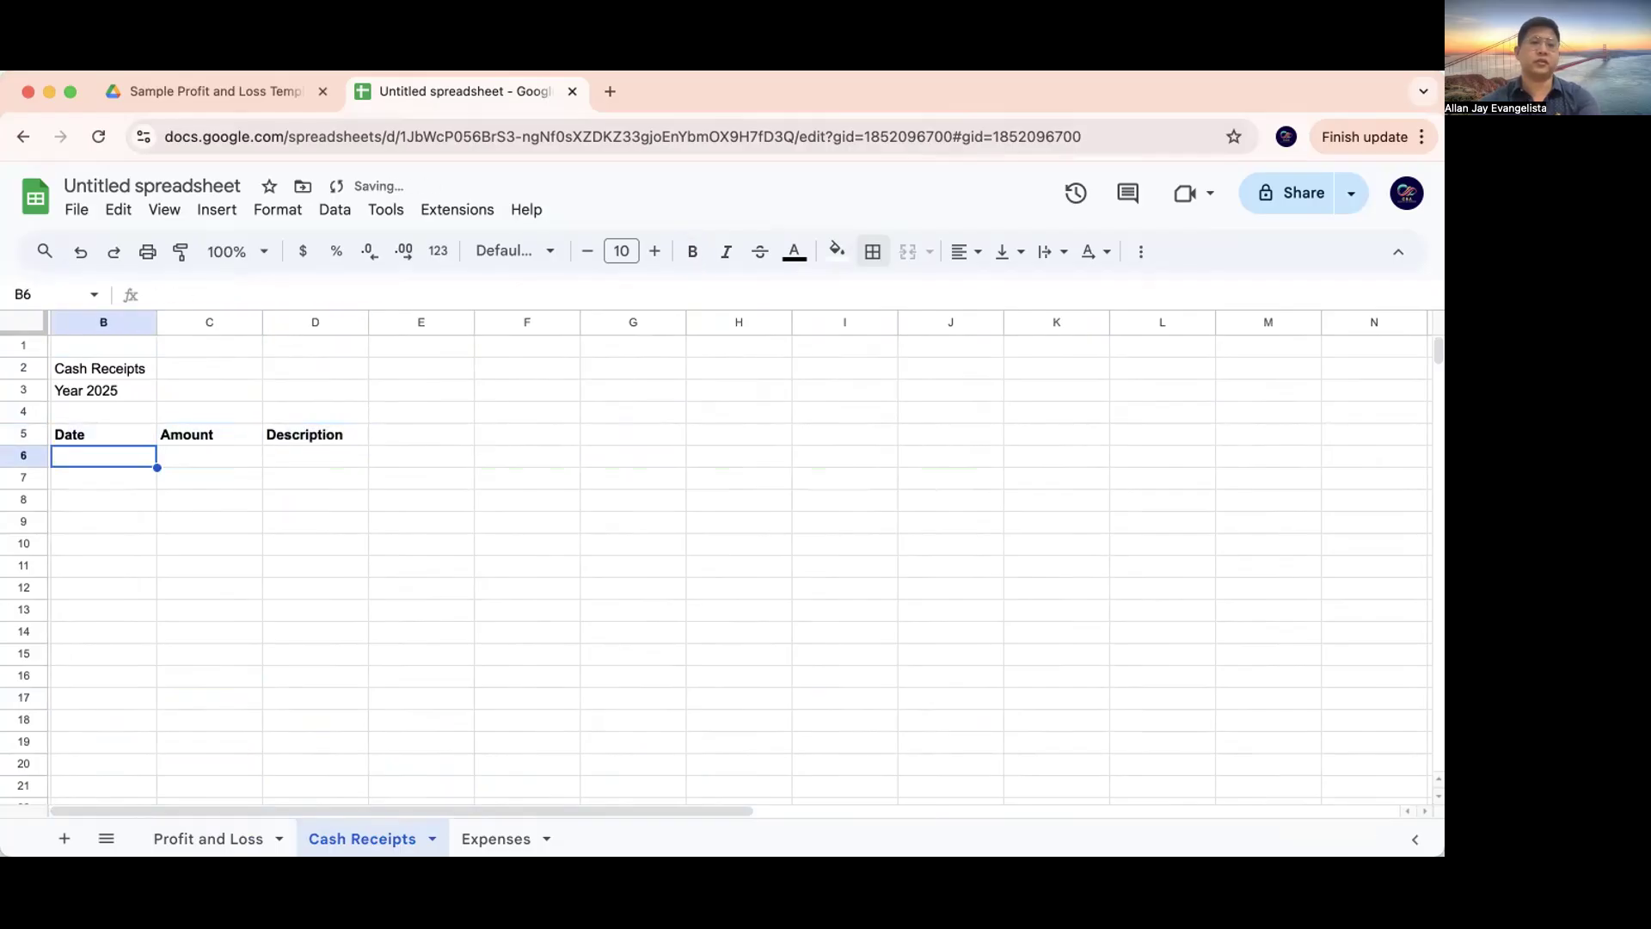
type("January 1, 2025")
key("Tab")
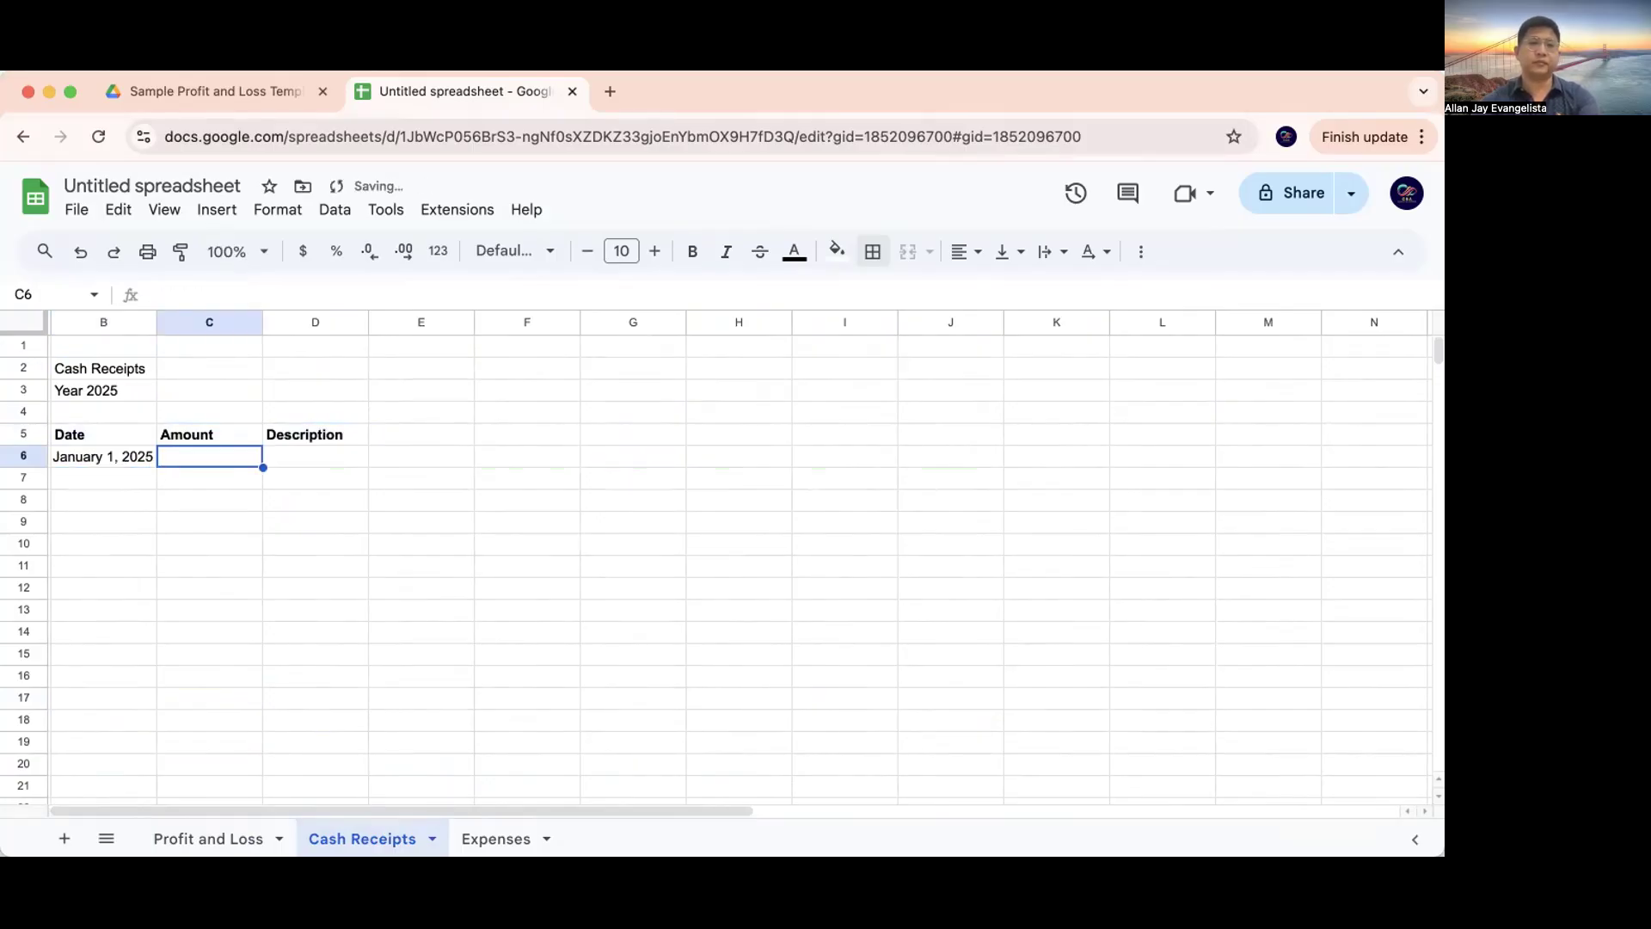
key("Return")
type("January 20")
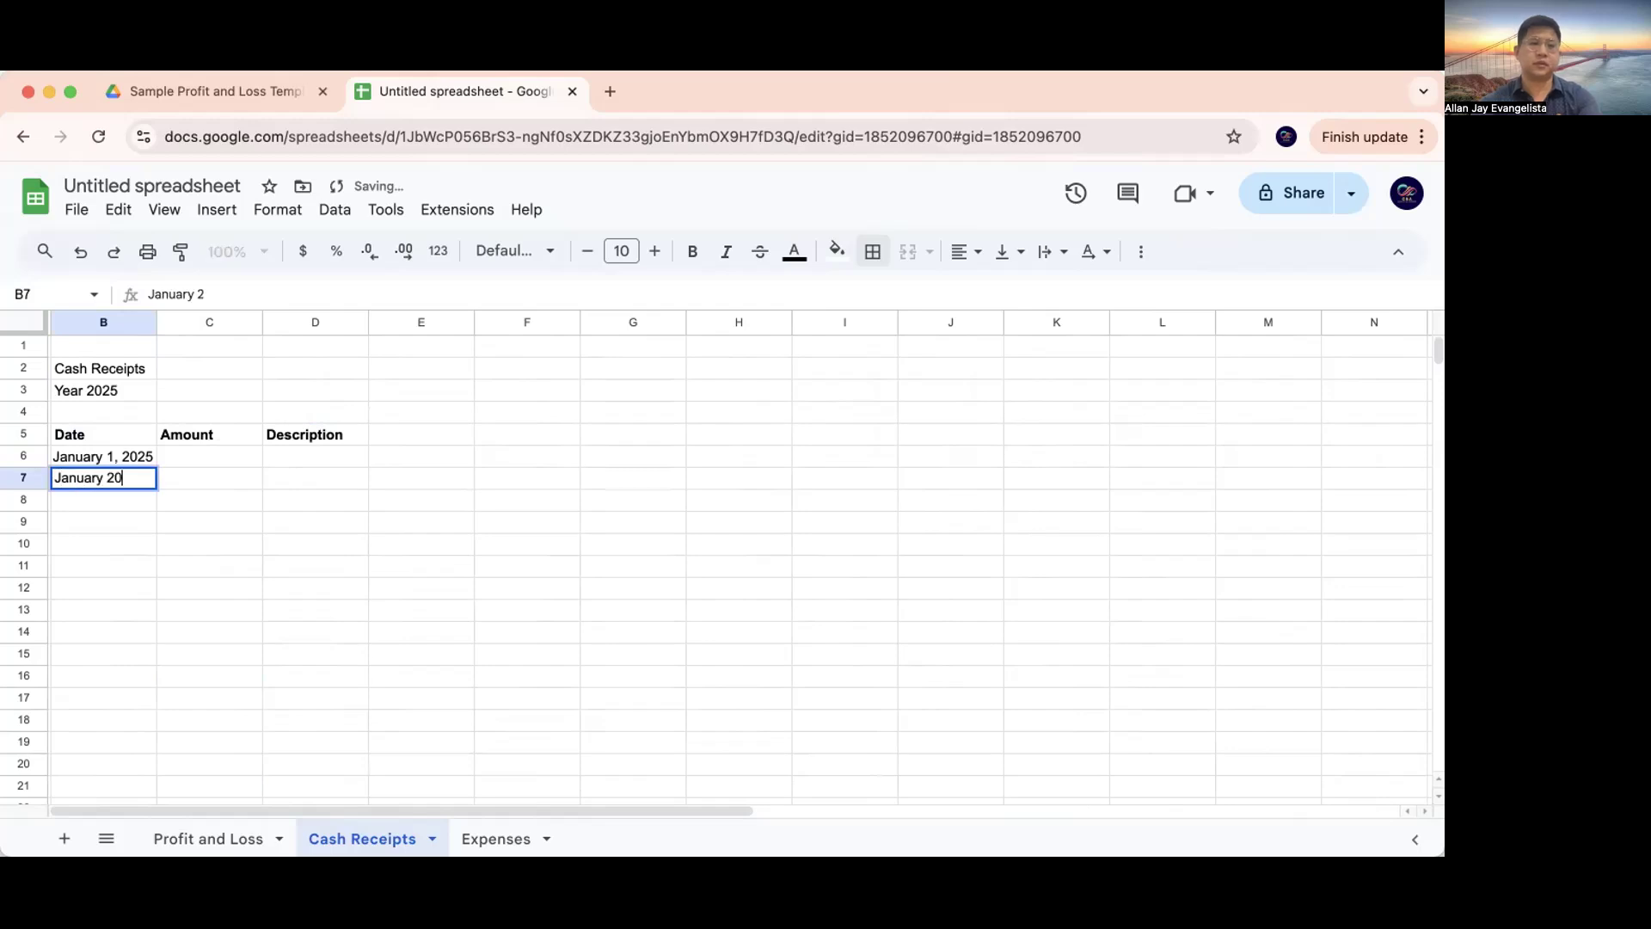
key("Tab")
Extend the daily date series from B6:B7 down column B to row 78
key("Left")
key("Up")
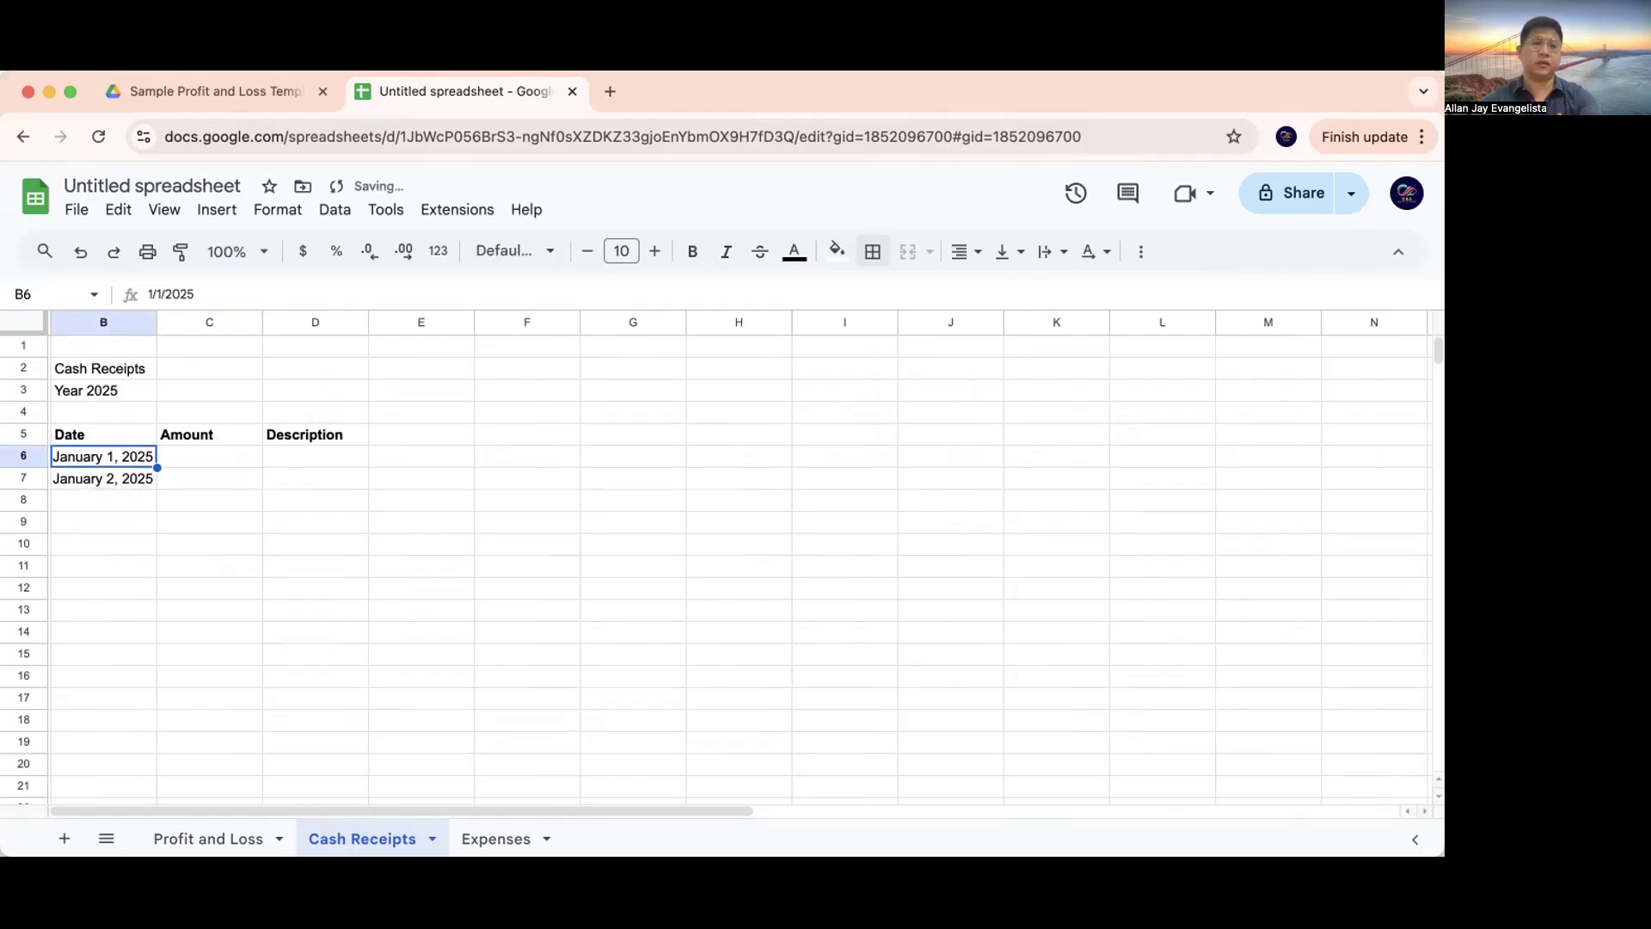
key("shift+Down")
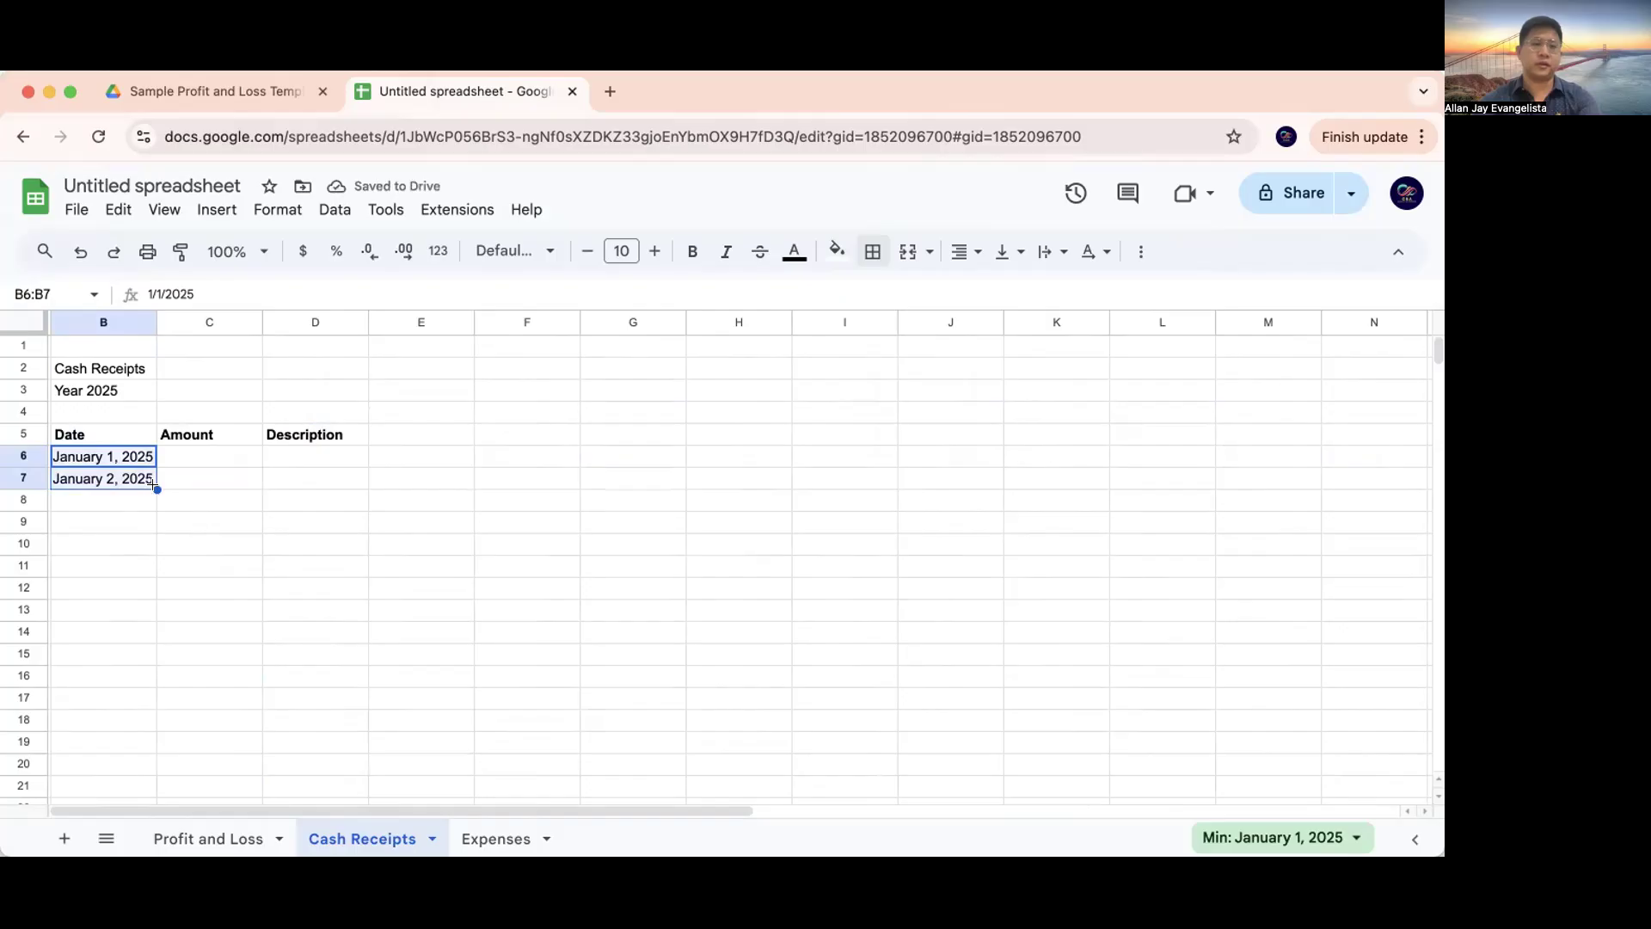
left_click_drag(153, 606, 155, 796)
scroll(173, 485, "up", 8)
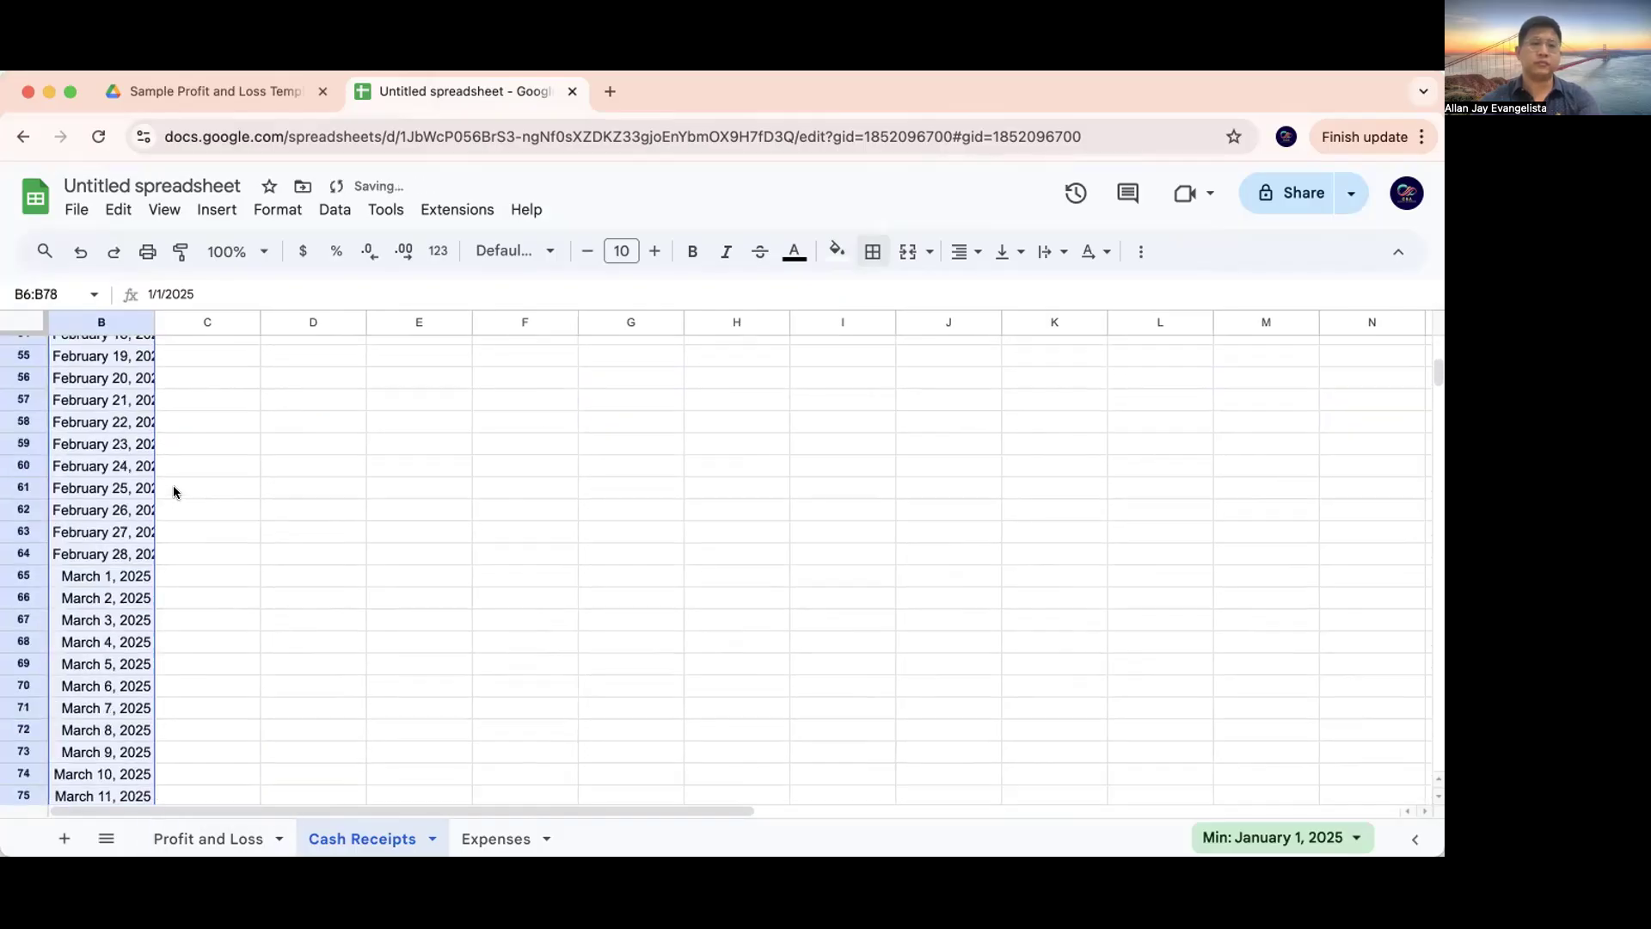
scroll(168, 559, "up", 9)
scroll(175, 591, "down", 2)
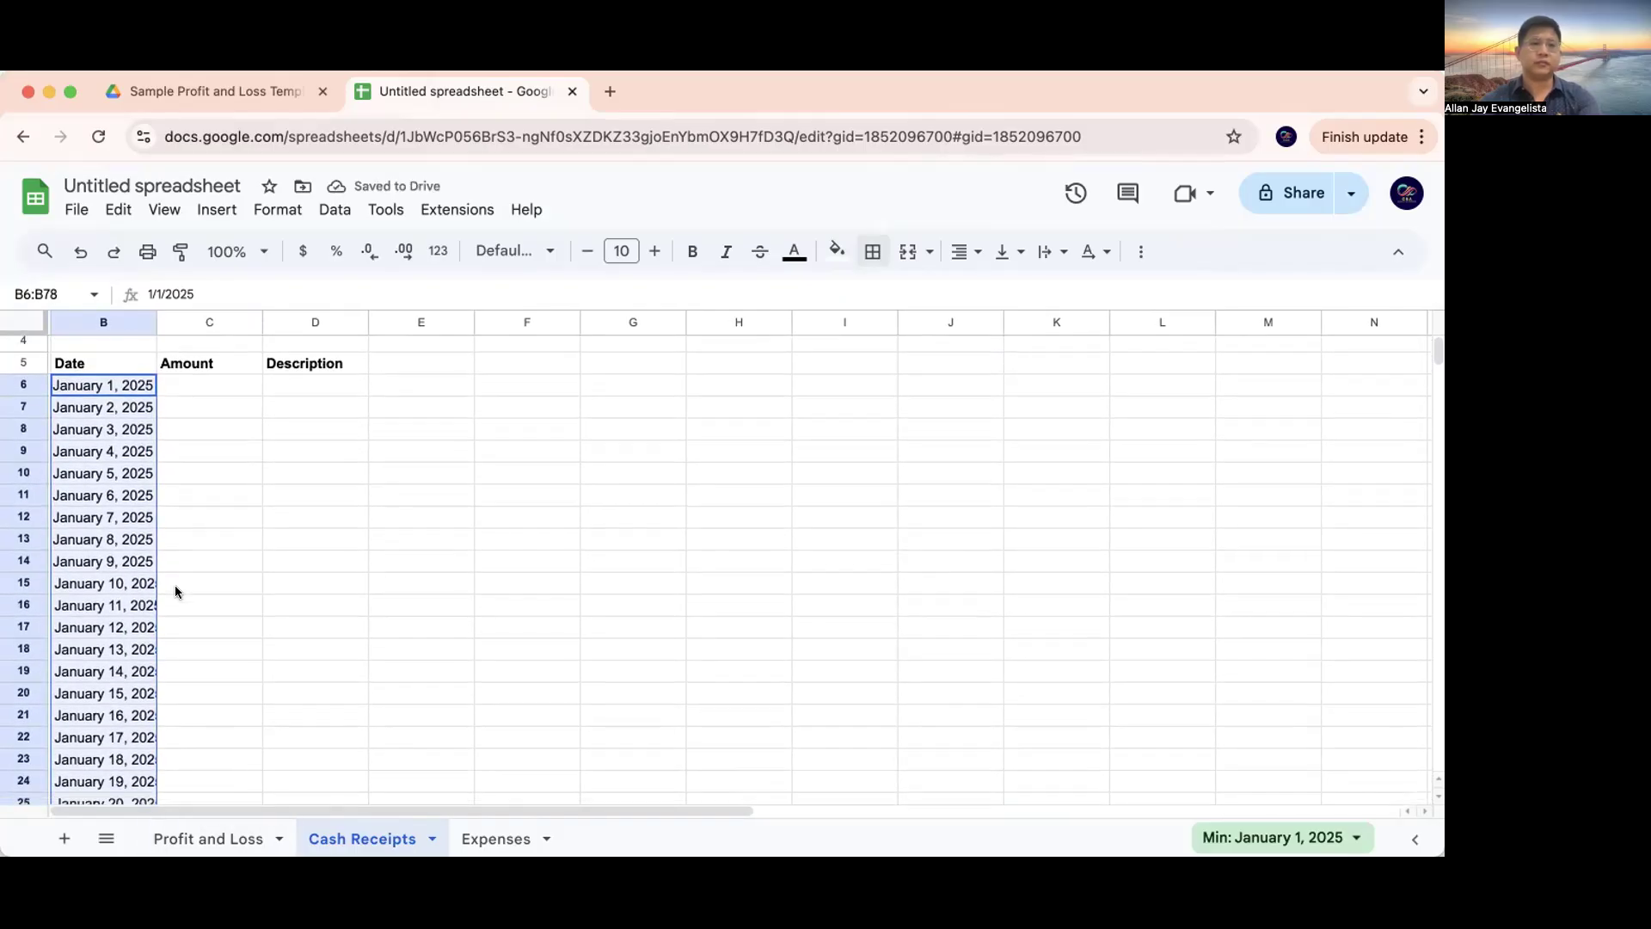
scroll(126, 695, "down", 2)
double_click(125, 696)
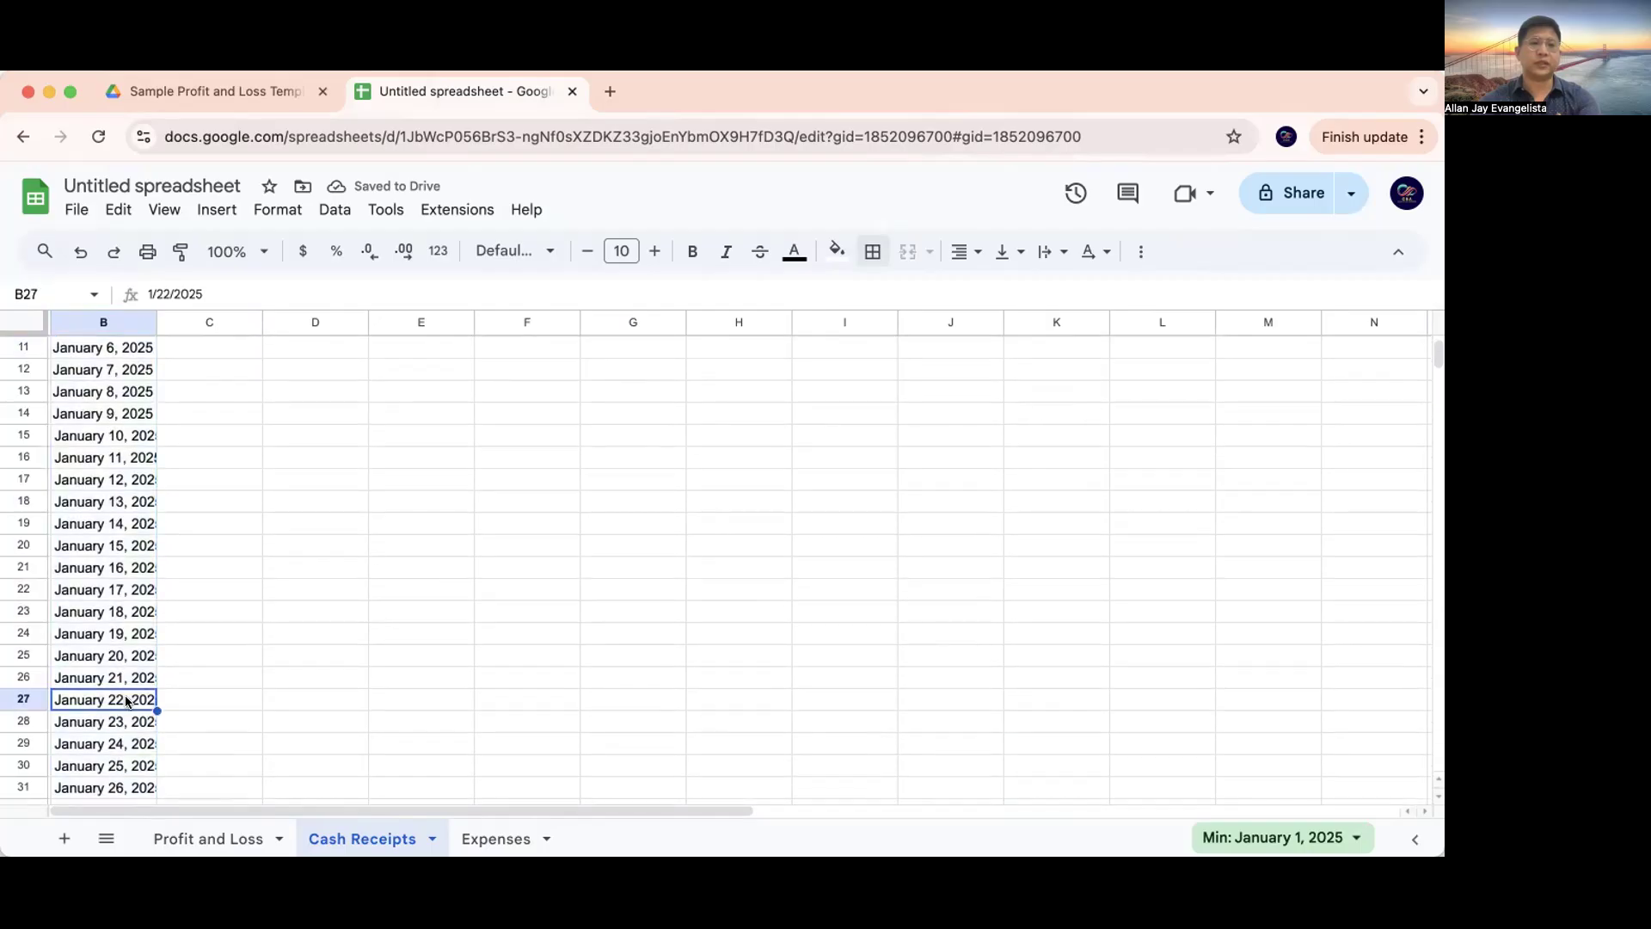
left_click(284, 704)
scroll(283, 703, "down", 4)
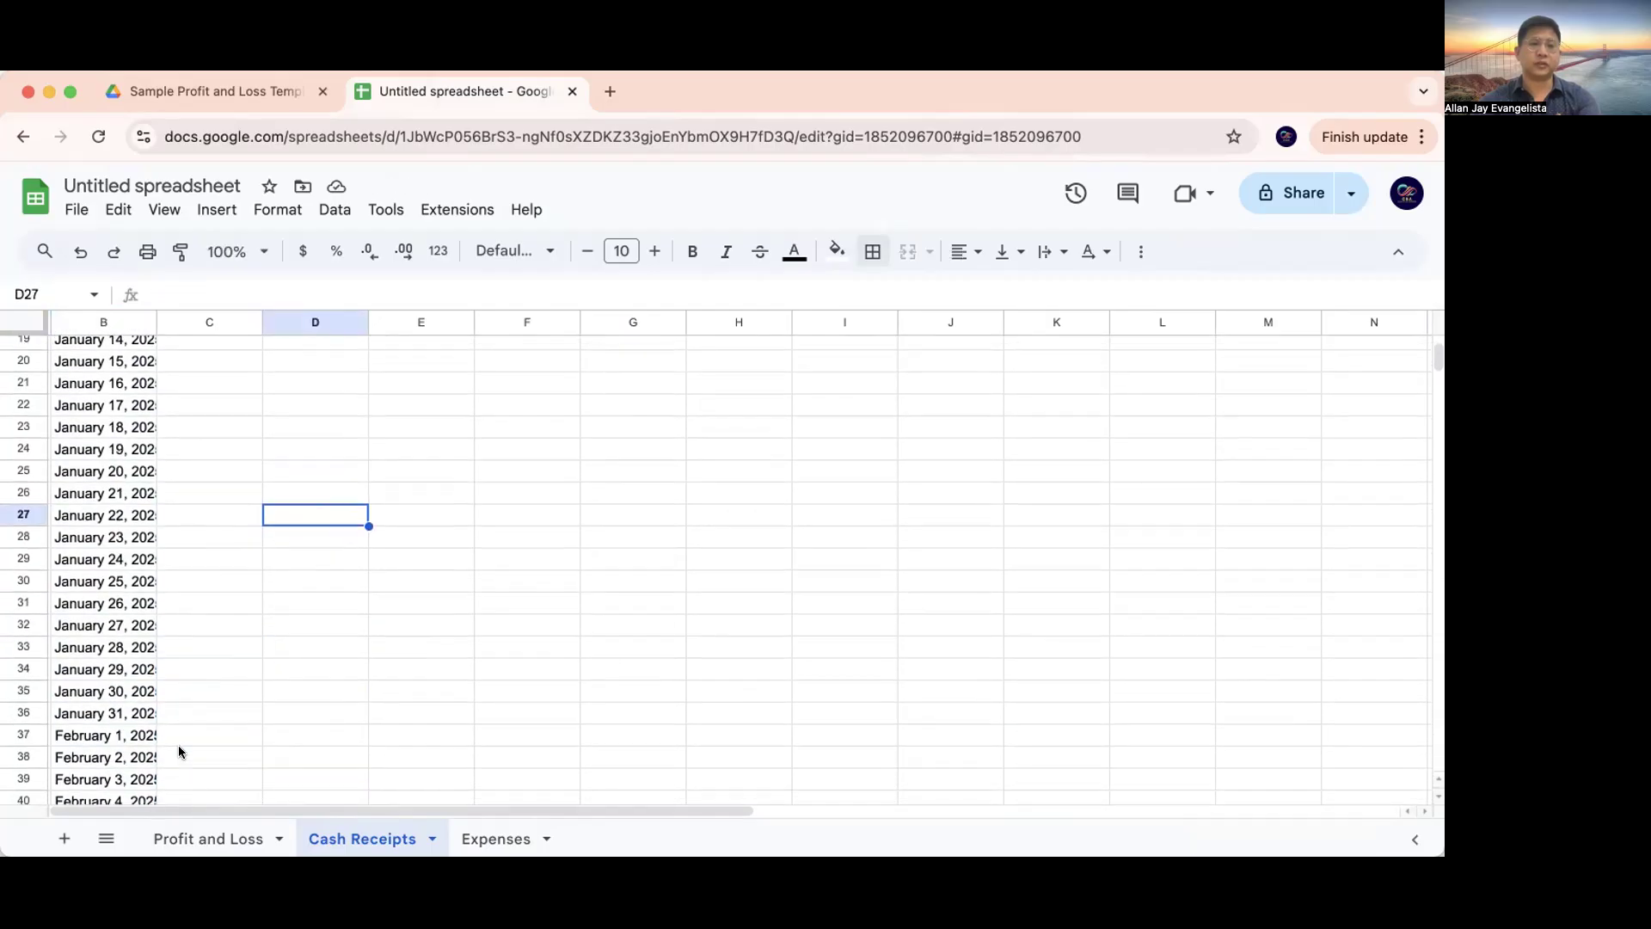
Clear the February 1, 2025 date in B37 and insert one blank row above row 37
left_click(126, 677)
key("shift+Right")
key("shift+Right")
key("shift+space")
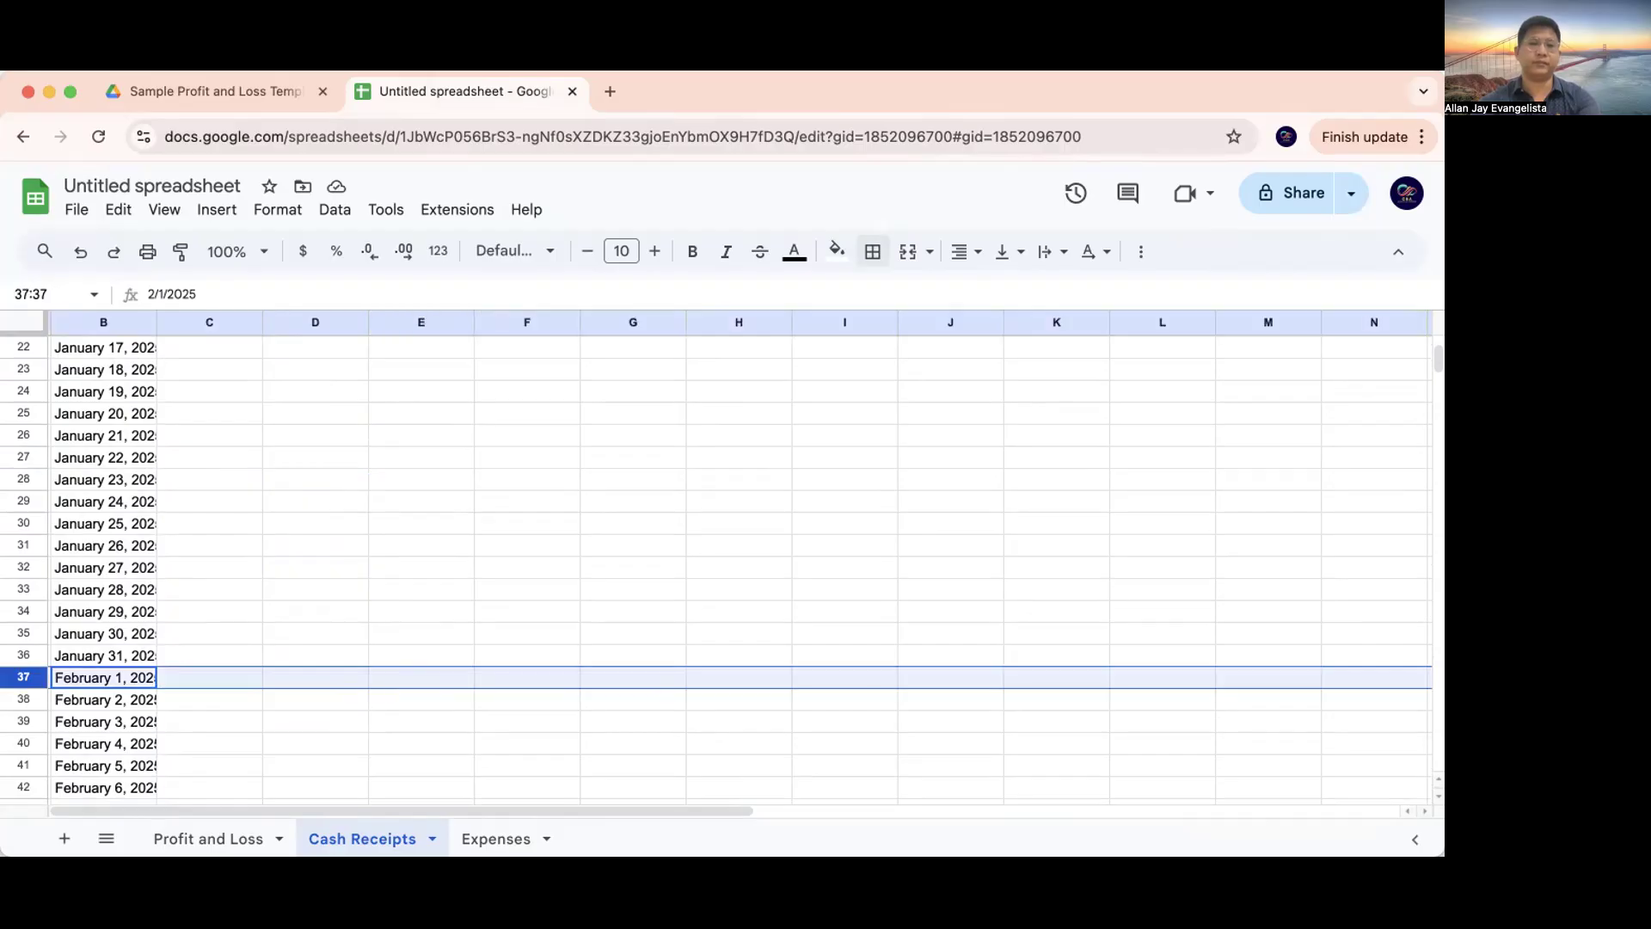
type("++")
key("BackSpace")
key("BackSpace")
key("Right")
key("Left")
key("shift+space")
right_click(362, 684)
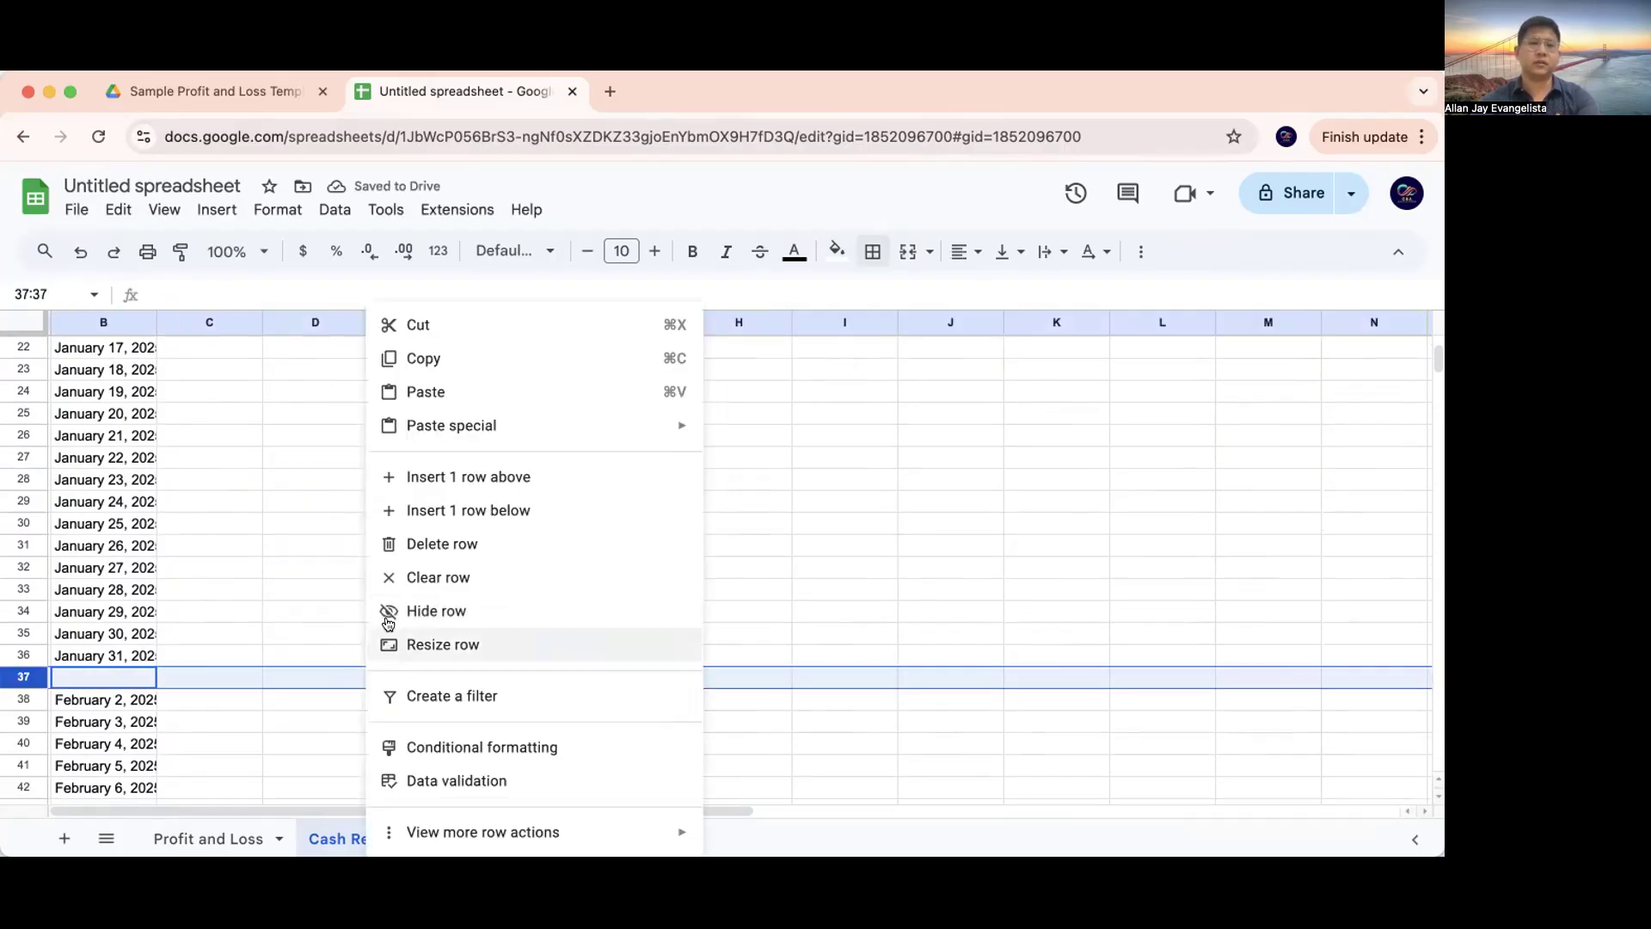
left_click(430, 478)
left_click(212, 706)
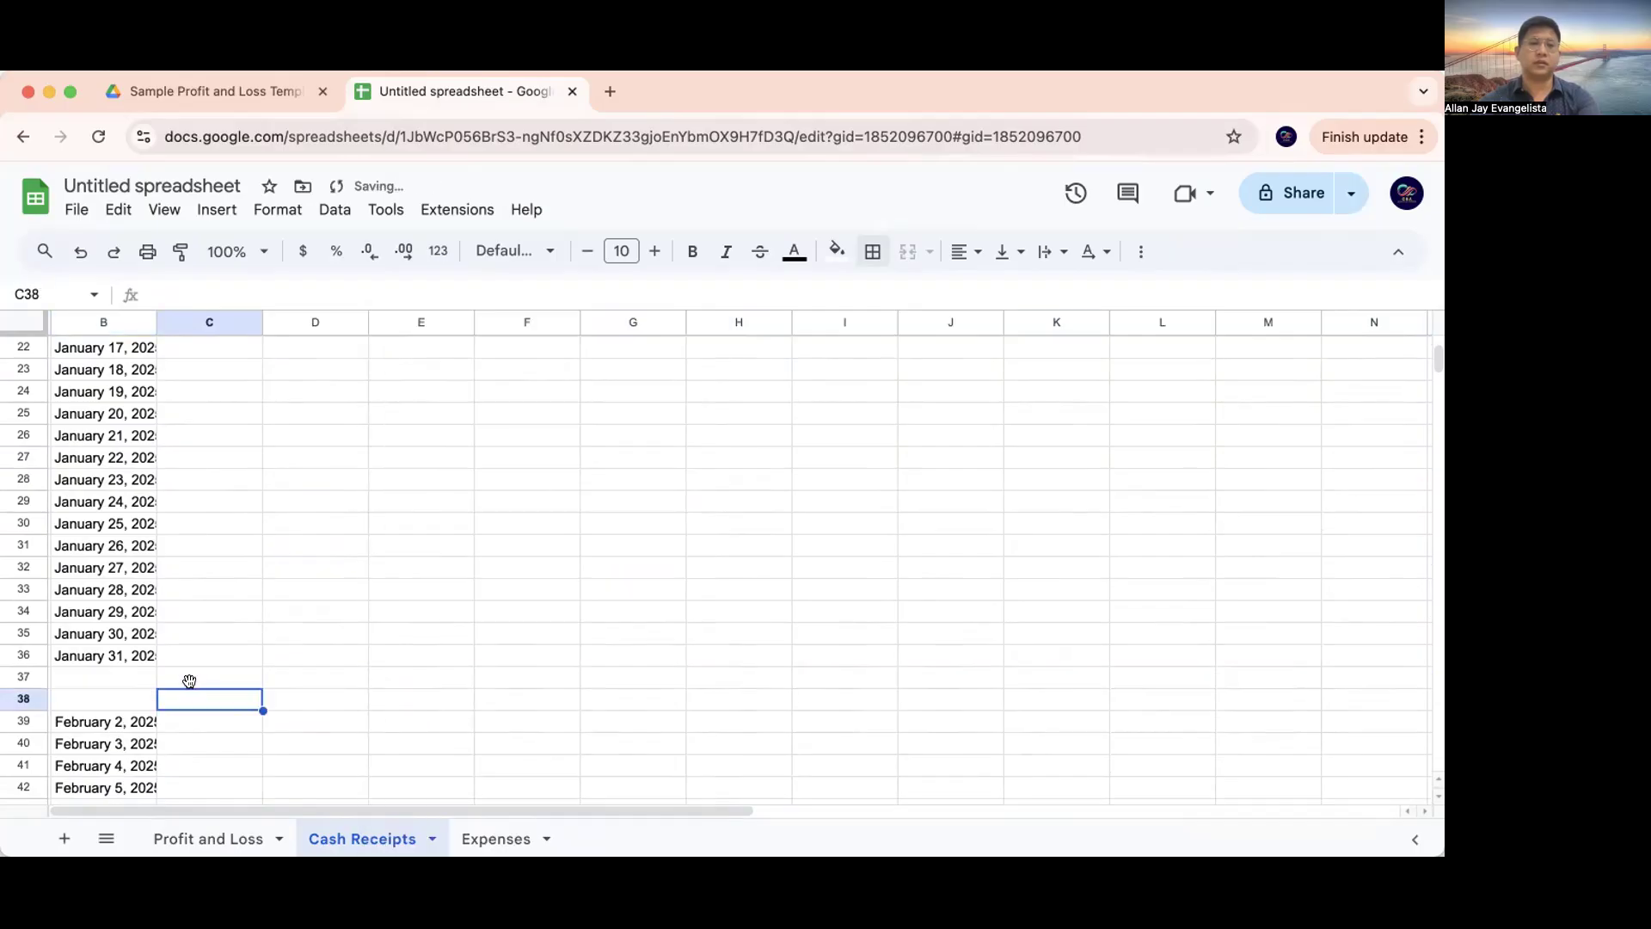
Open the border options for C36, the amount cell of January 31
left_click(189, 681)
key("Up")
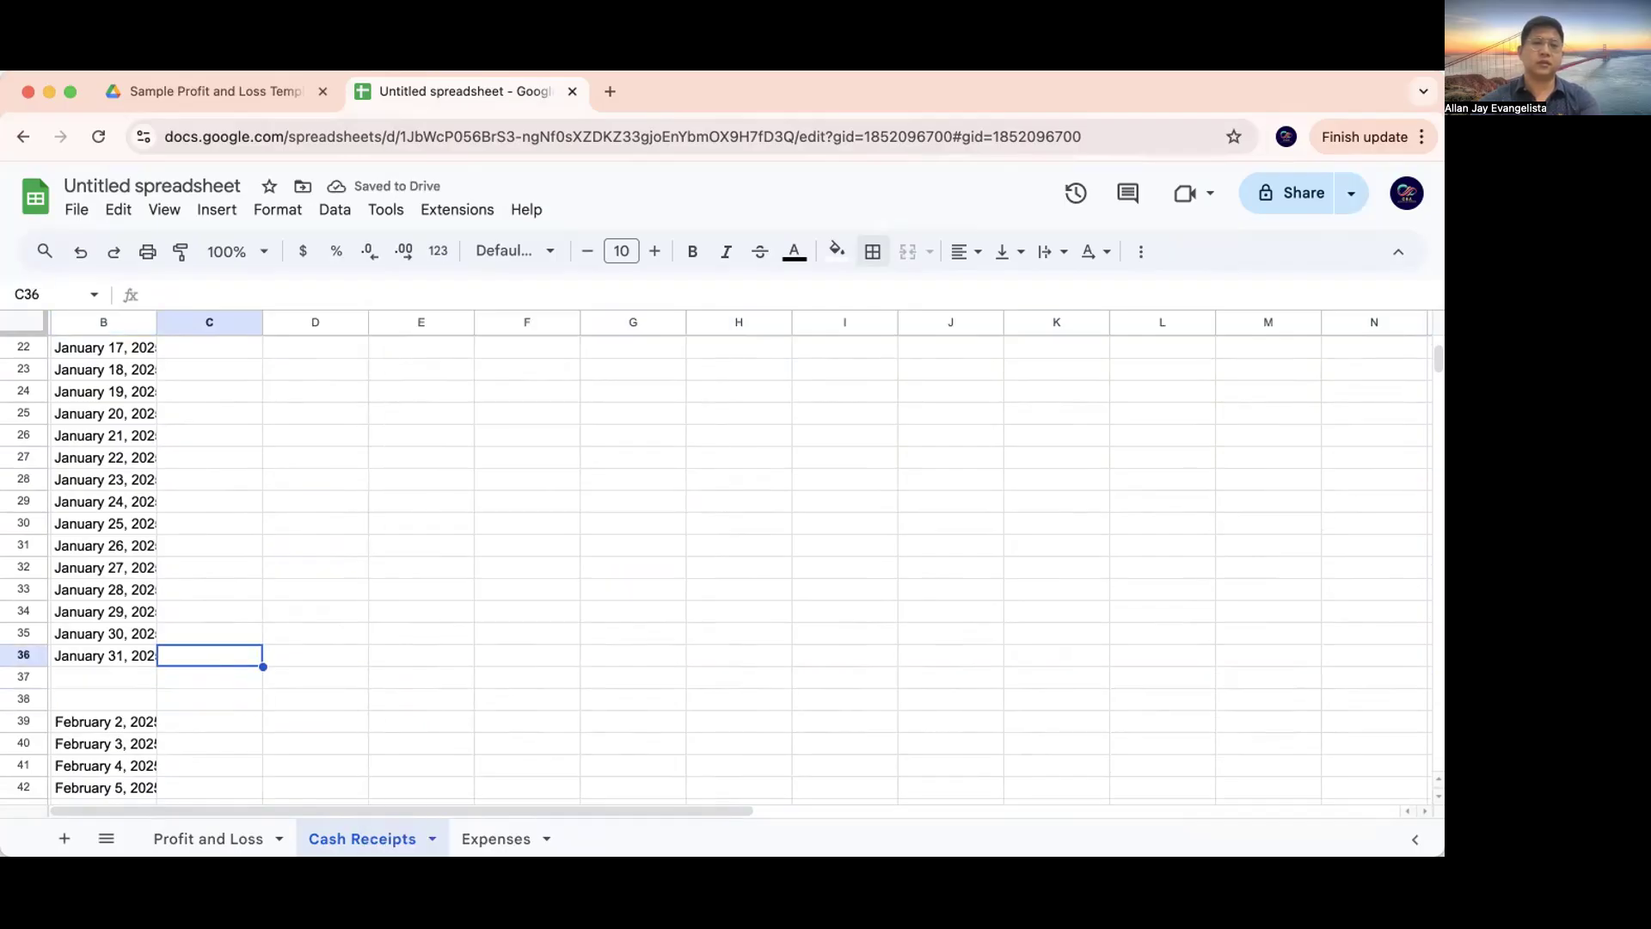
left_click(873, 251)
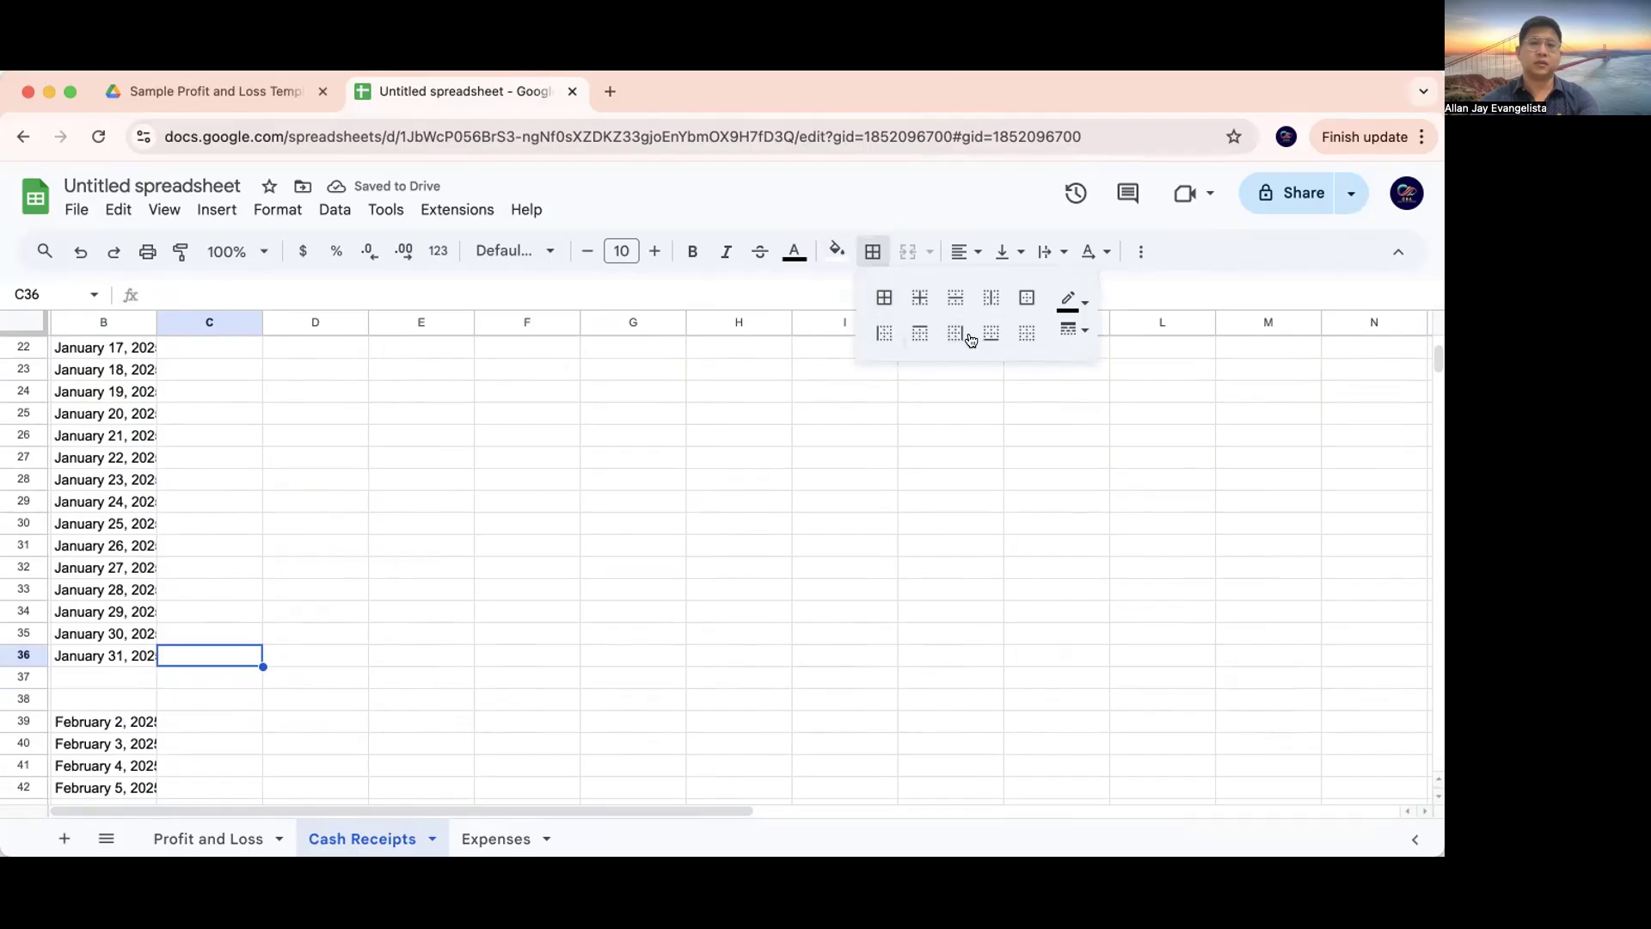
Add a bottom border under C36 and total all the January amounts in C37 with a SUM formula
left_click(205, 676)
type("=s")
key("Tab")
key("Up")
key("shift+Up")
key("shift+Up")
key("shift+Up")
key("shift+Up")
key("shift+Up")
key("shift+Up")
key("shift+Up")
key("shift+Up")
key("shift+Up")
key("shift+Up")
key("shift+Up")
key("shift+Up")
key("shift+Up")
key("shift+Up")
key("shift+Up")
key("shift+Up")
key("shift+Up")
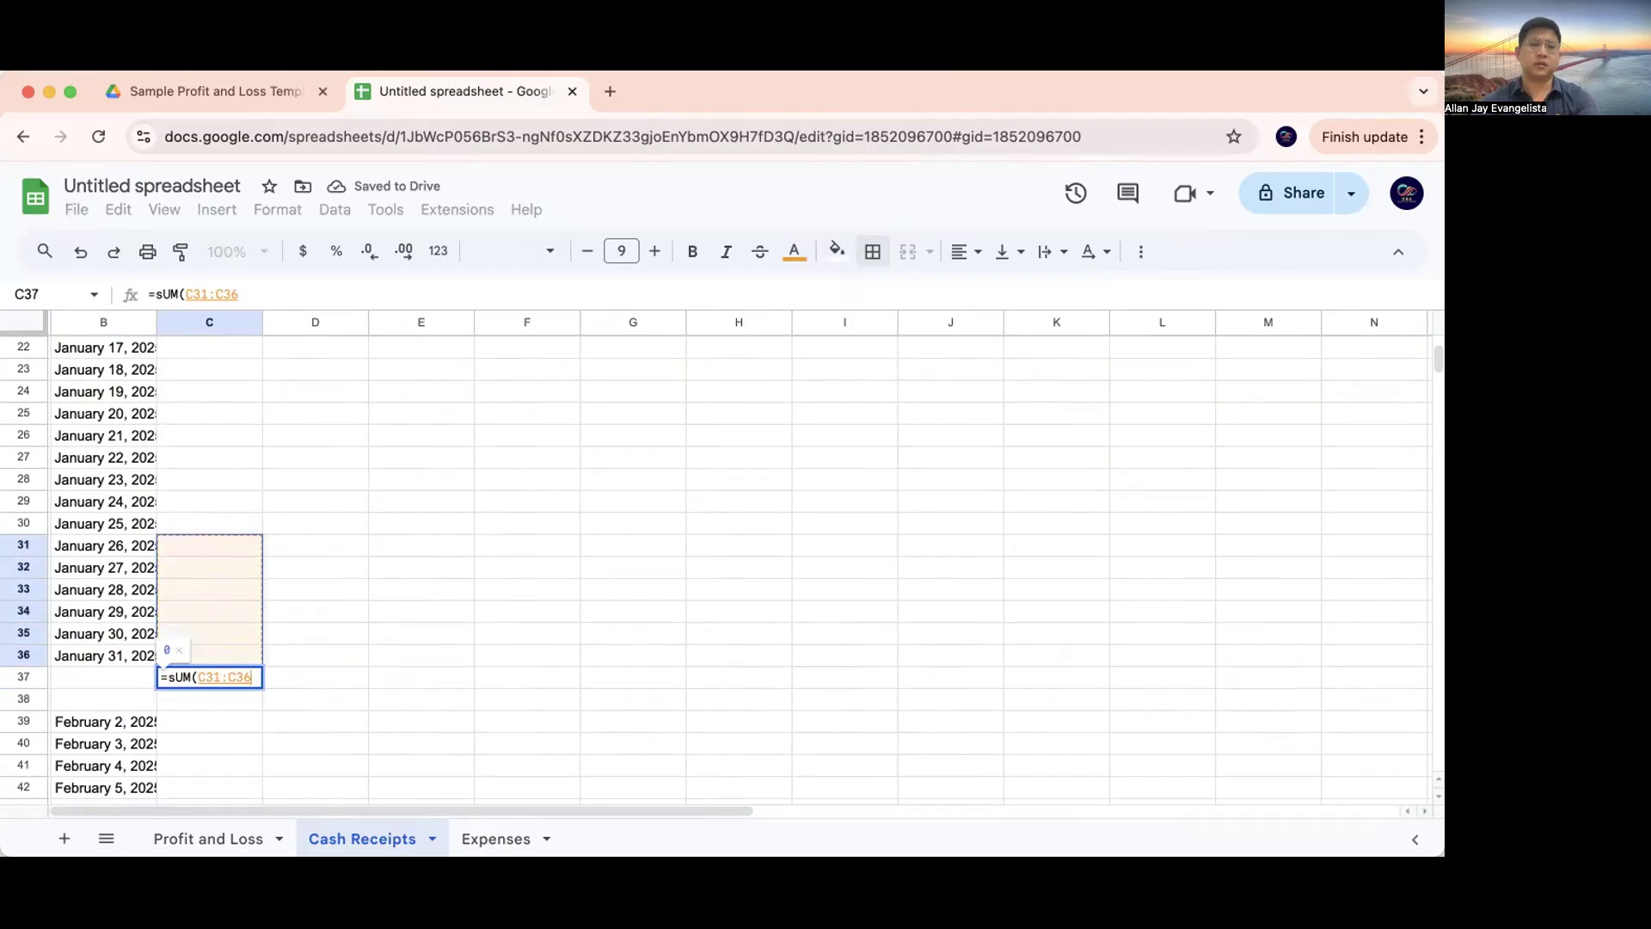
key("shift+Up")
key("shift+Up")
key("shift+Up")
key("shift+Up")
key("shift+Up")
key("shift+Up")
key("shift+Up")
key("shift+Up")
key("shift+Up")
key("shift+Up")
key("shift+Up")
key("shift+Up")
key("shift+Up")
key("shift+Up")
key("shift+Up")
key("shift+Up")
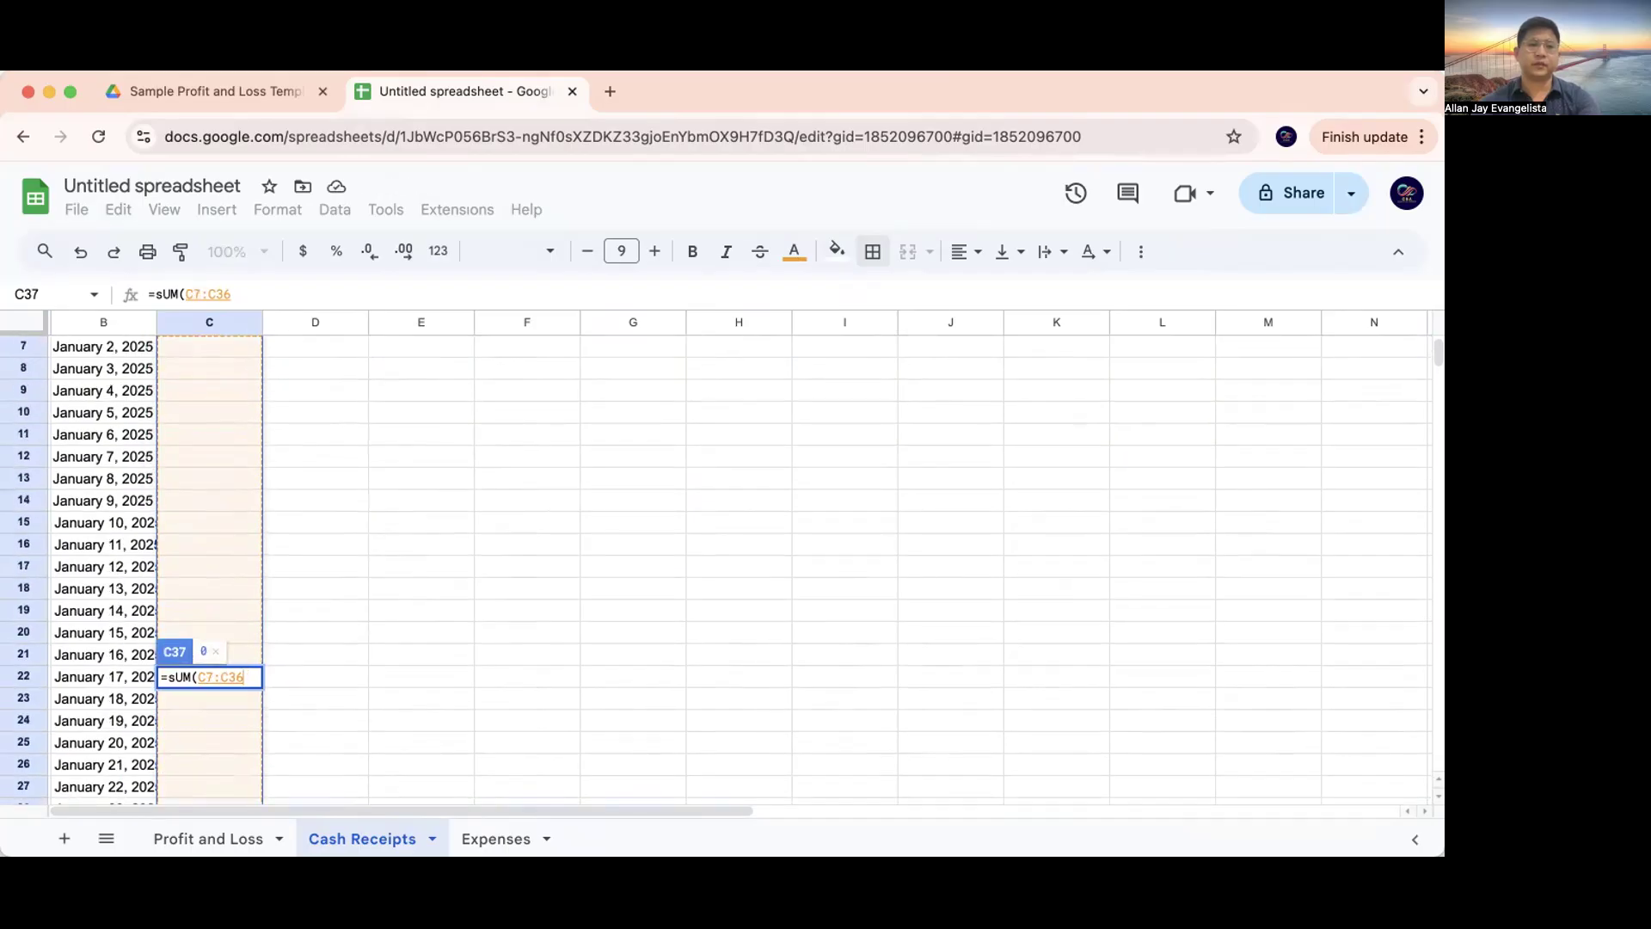
key("shift+Down")
key("shift+Down")
key("shift+Down")
key("Return")
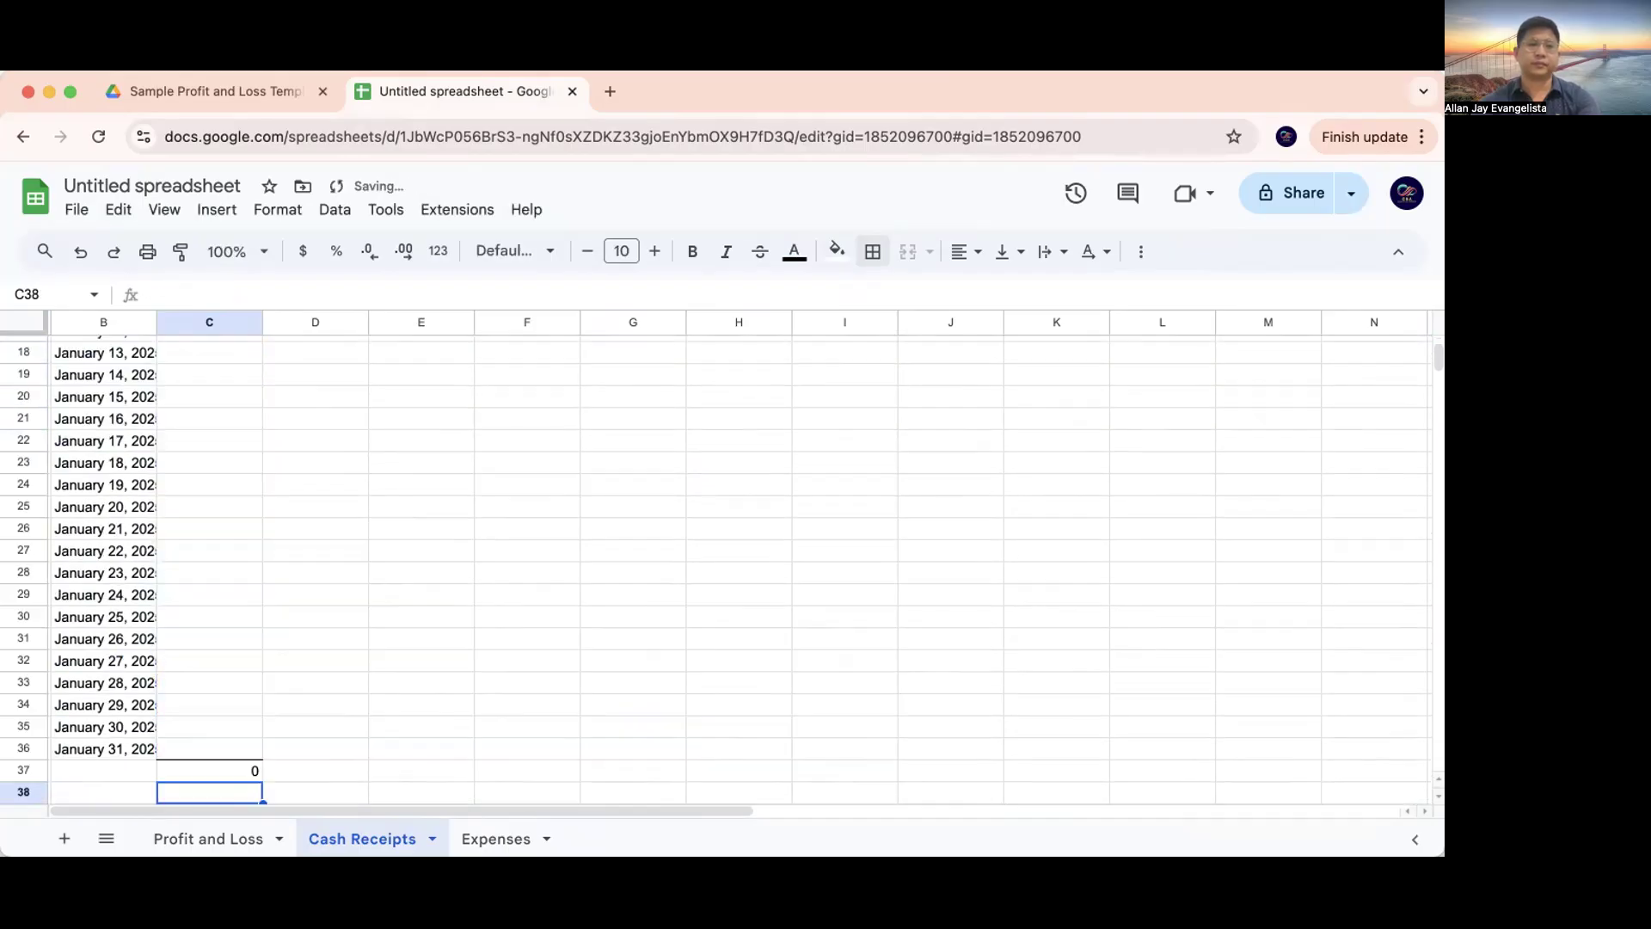
Enter 10000 as the January 1 amount in C6 of the Cash Receipts sheet
key("Up")
key("Up")
key("alt+Up")
key("Down")
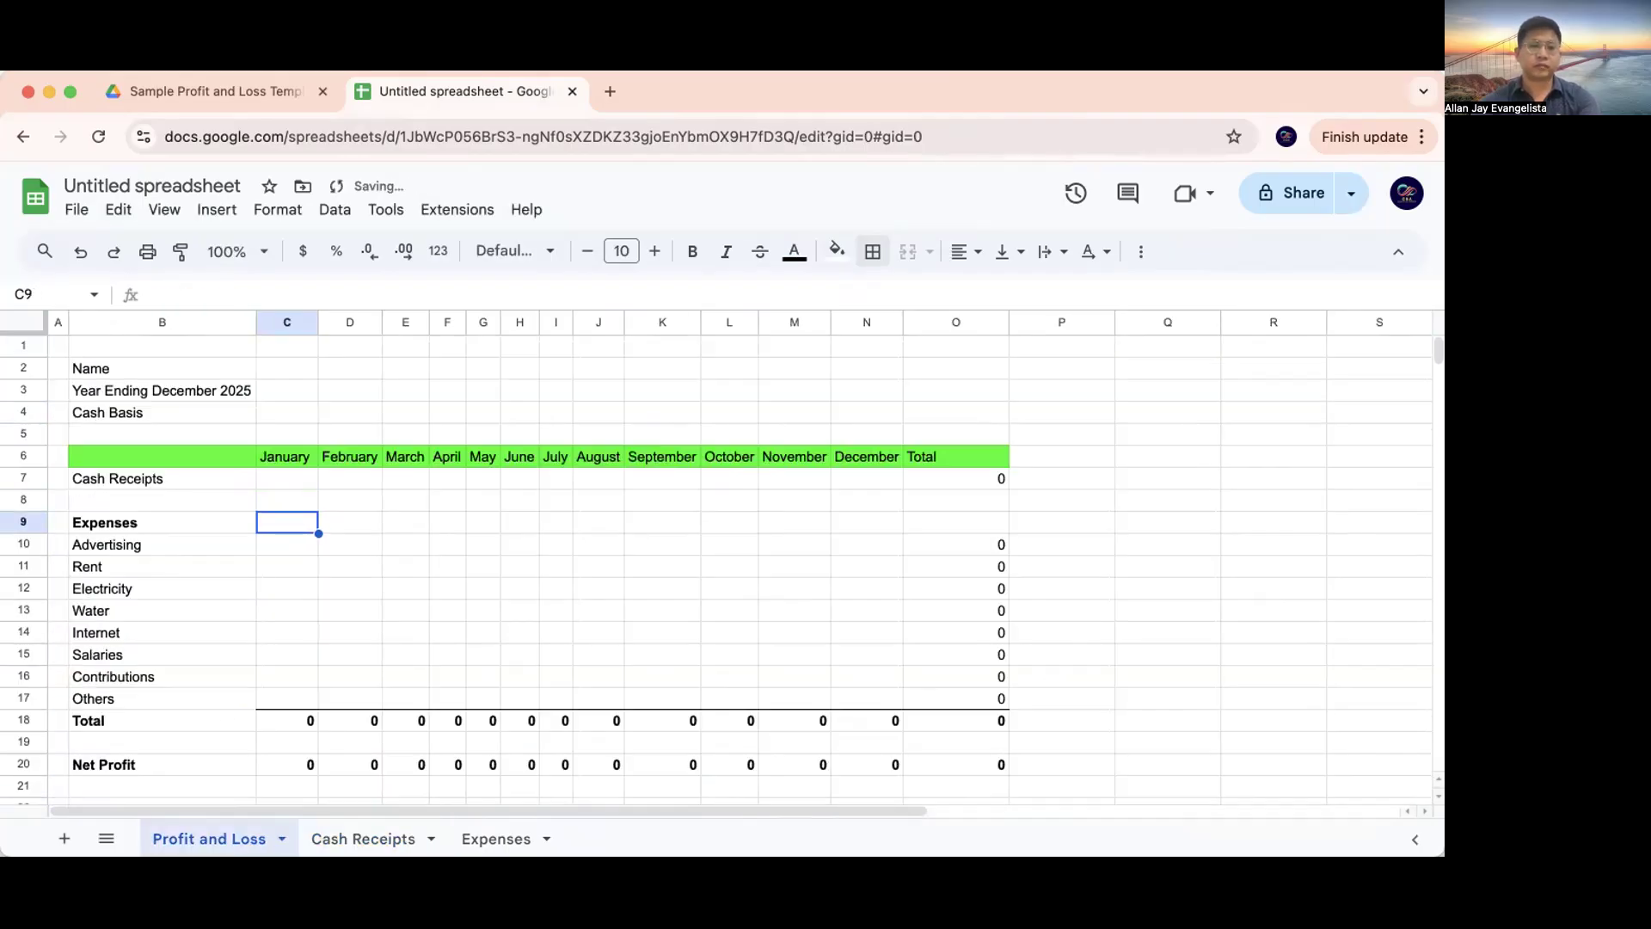
left_click(360, 827)
scroll(263, 366, "up", 5)
left_click(210, 456)
type("10000")
key("Return")
key("Up")
Link January's Cash Receipts cell C7 on the Profit and Loss sheet to the January total, 'Cash Receipts'!C37
left_click(223, 837)
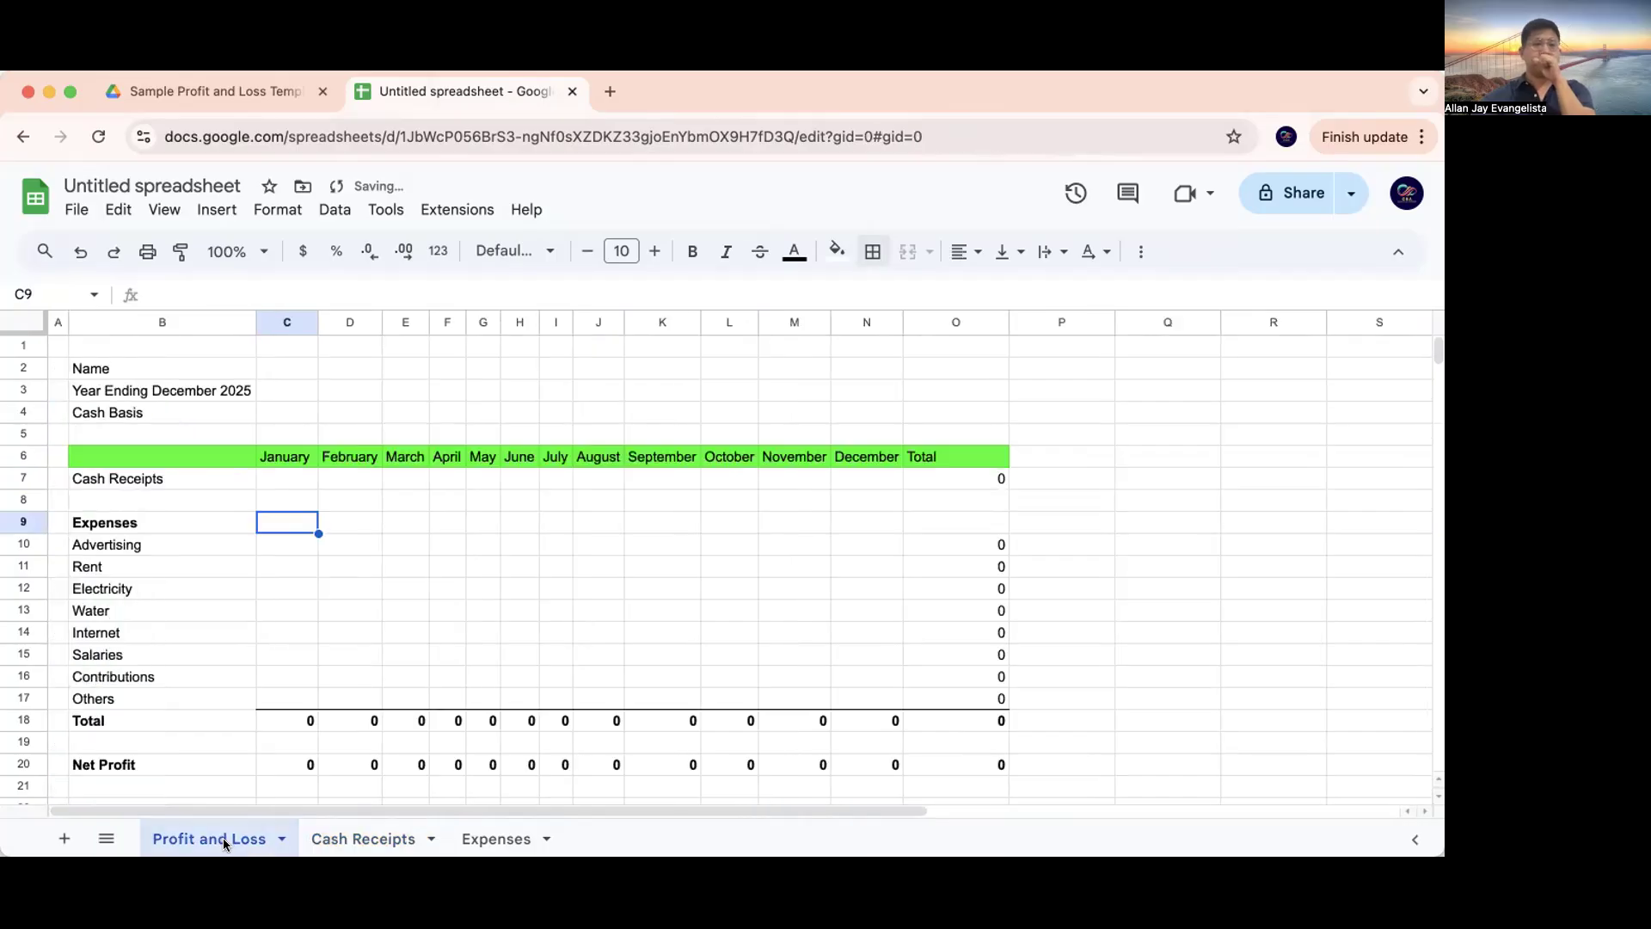
left_click(280, 473)
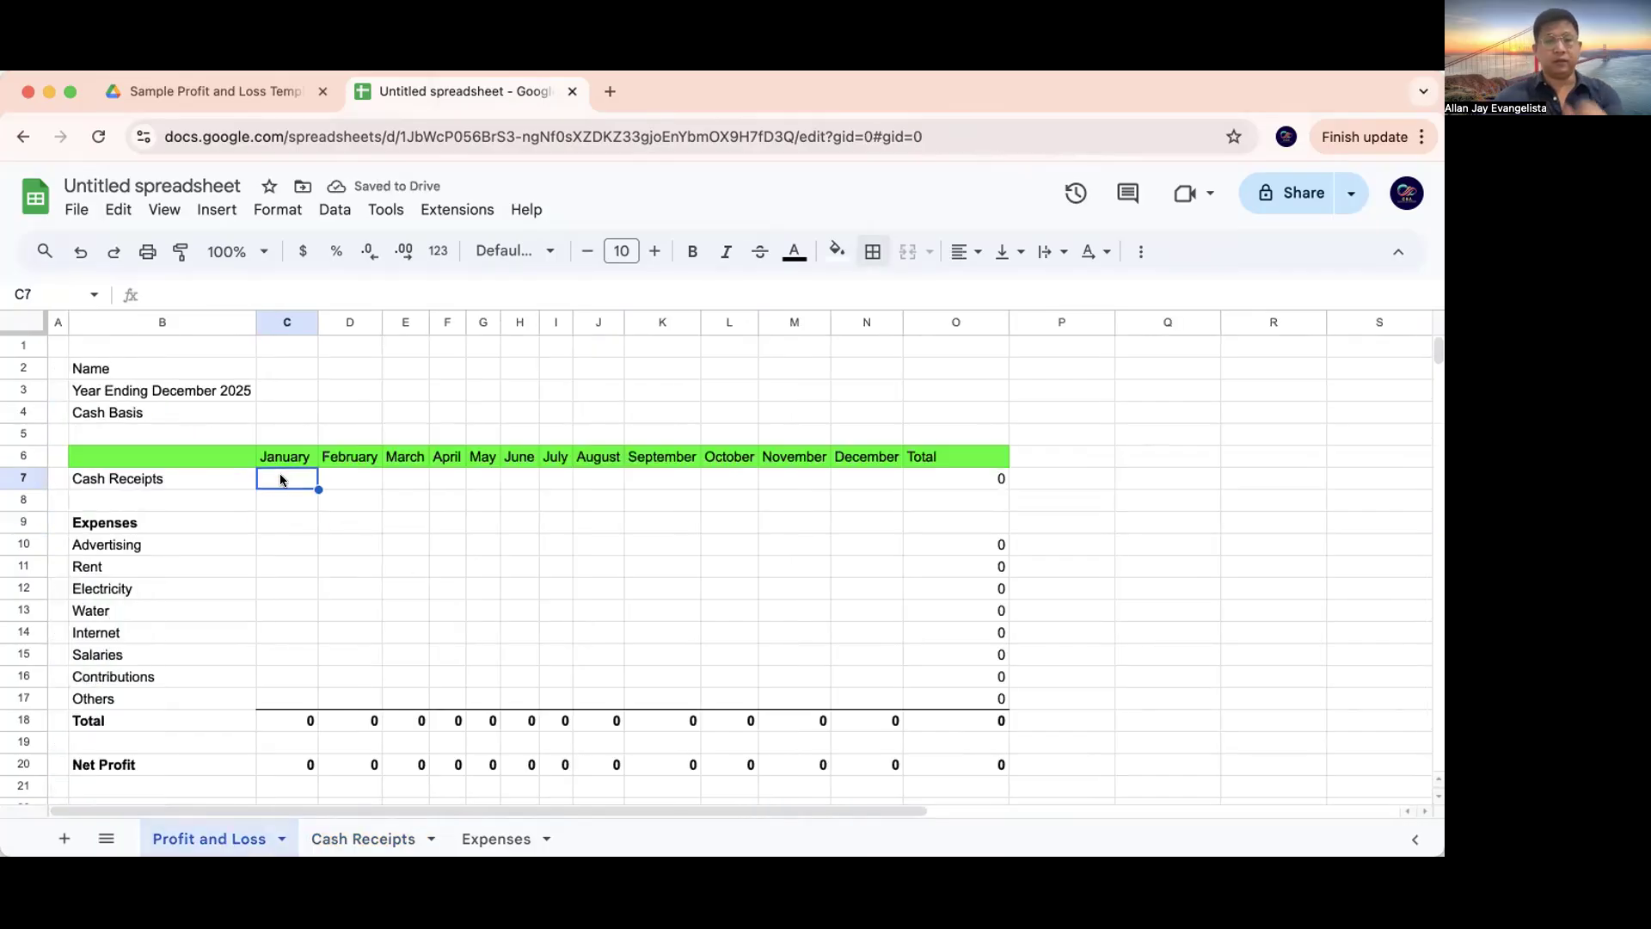
type("=")
left_click(361, 839)
scroll(357, 714, "down", 7)
scroll(357, 719, "down", 2)
left_click(215, 629)
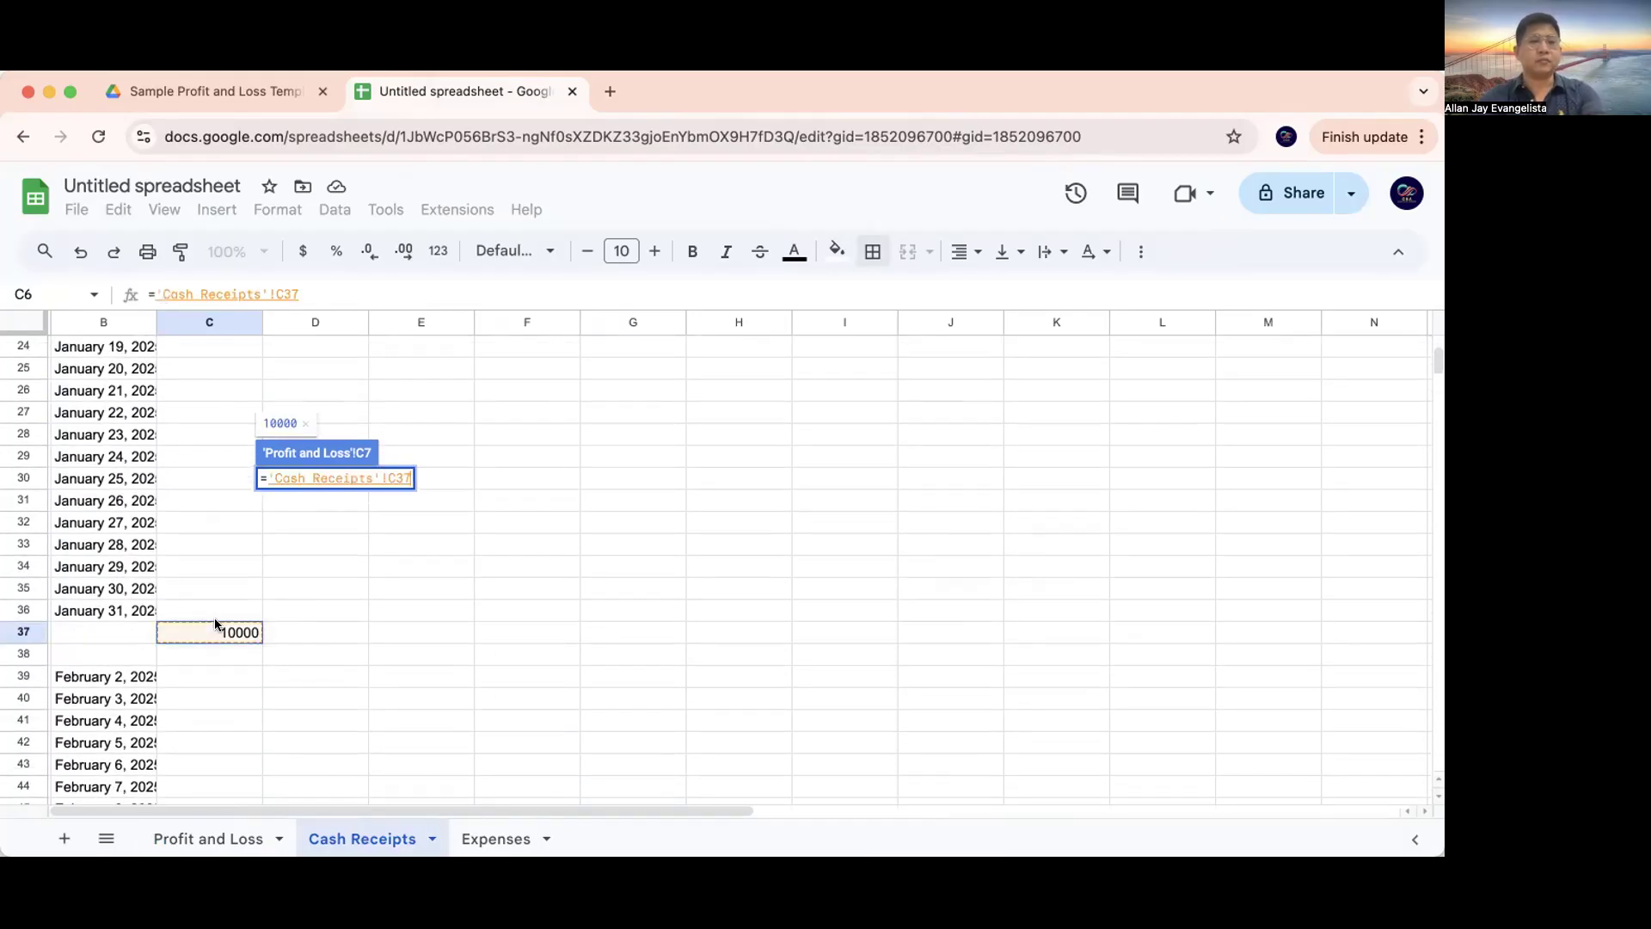
key("Return")
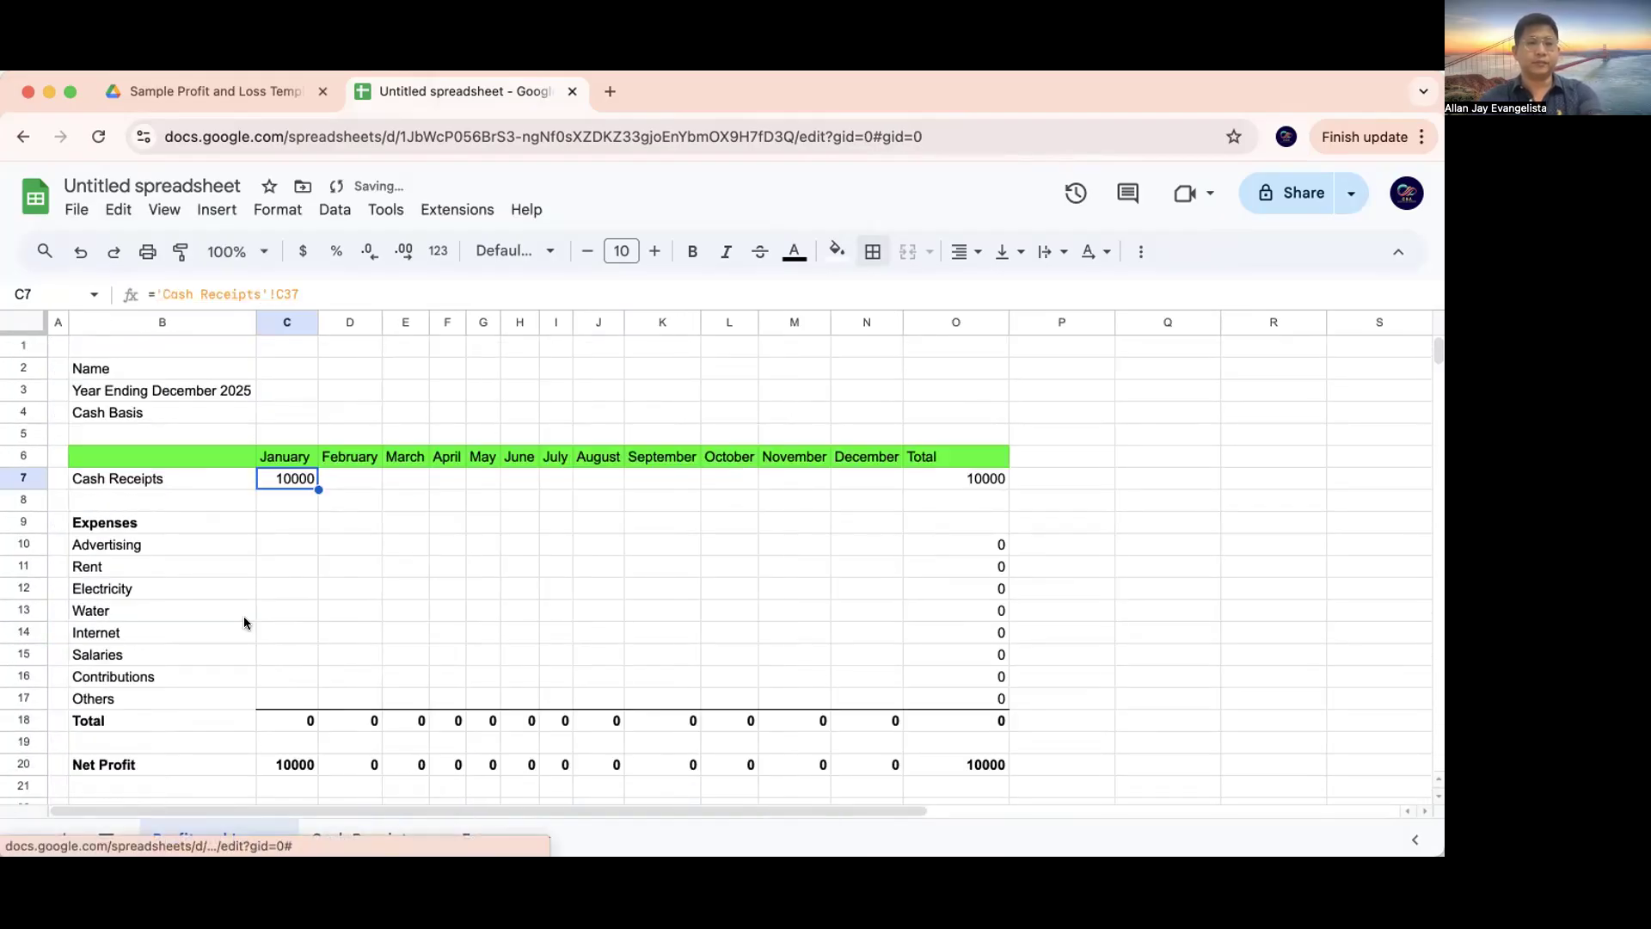
Format C7:P21 on the Profit and Loss sheet as numbers with thousands separators and no decimal places
left_click(327, 480)
left_click_drag(293, 480, 1066, 785)
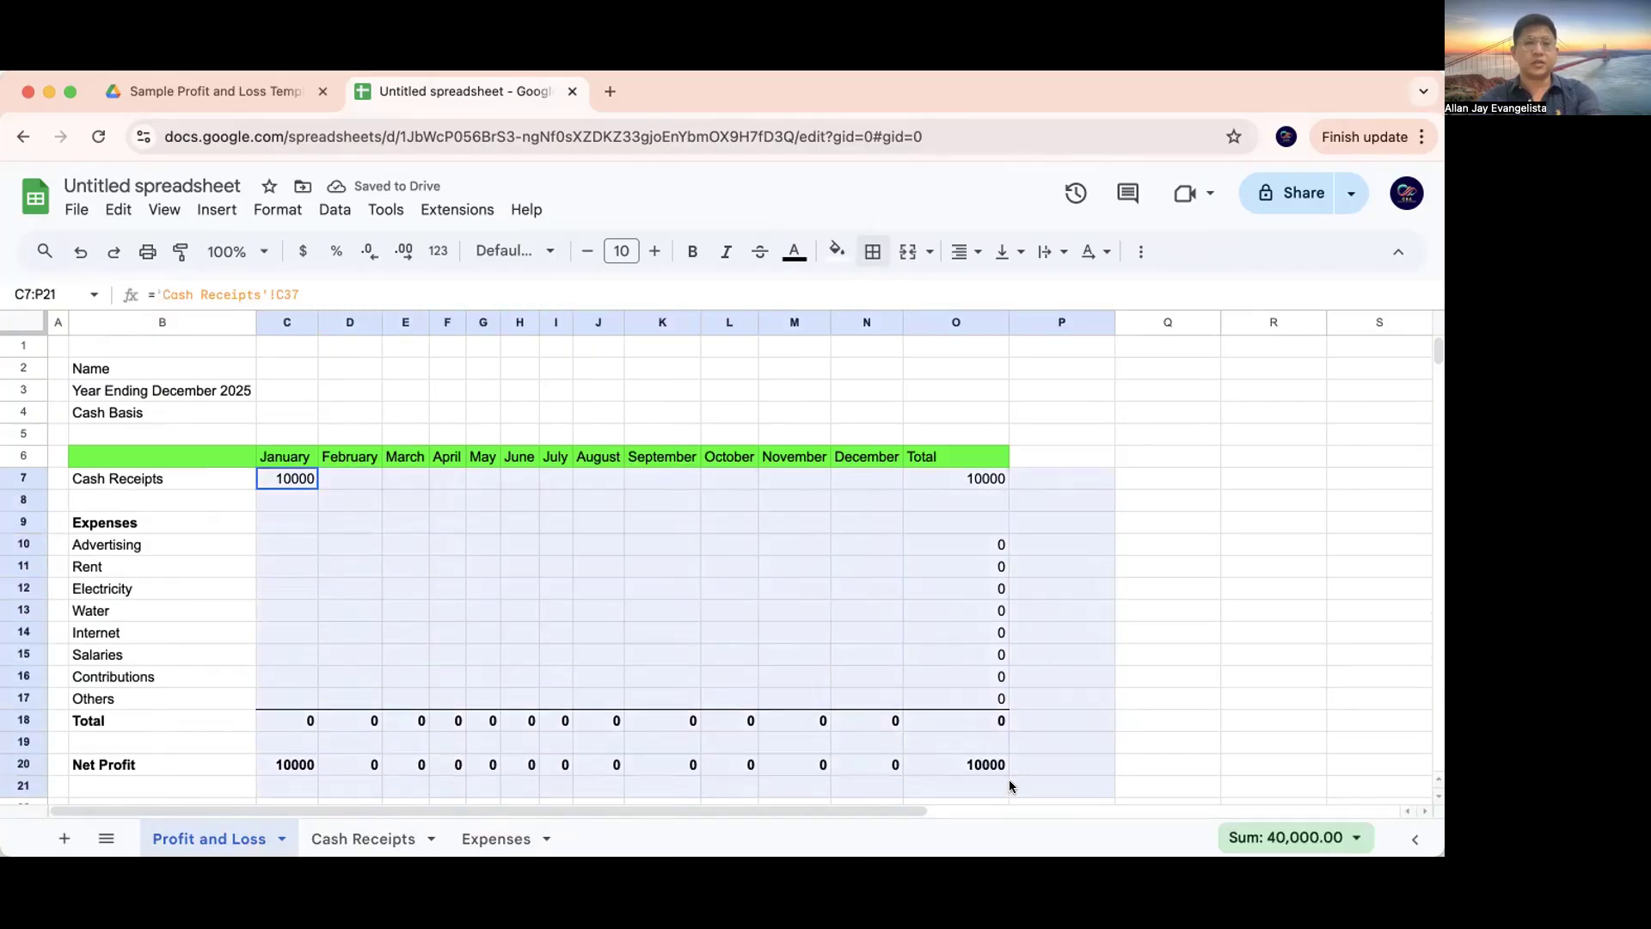
left_click(439, 250)
left_click(499, 380)
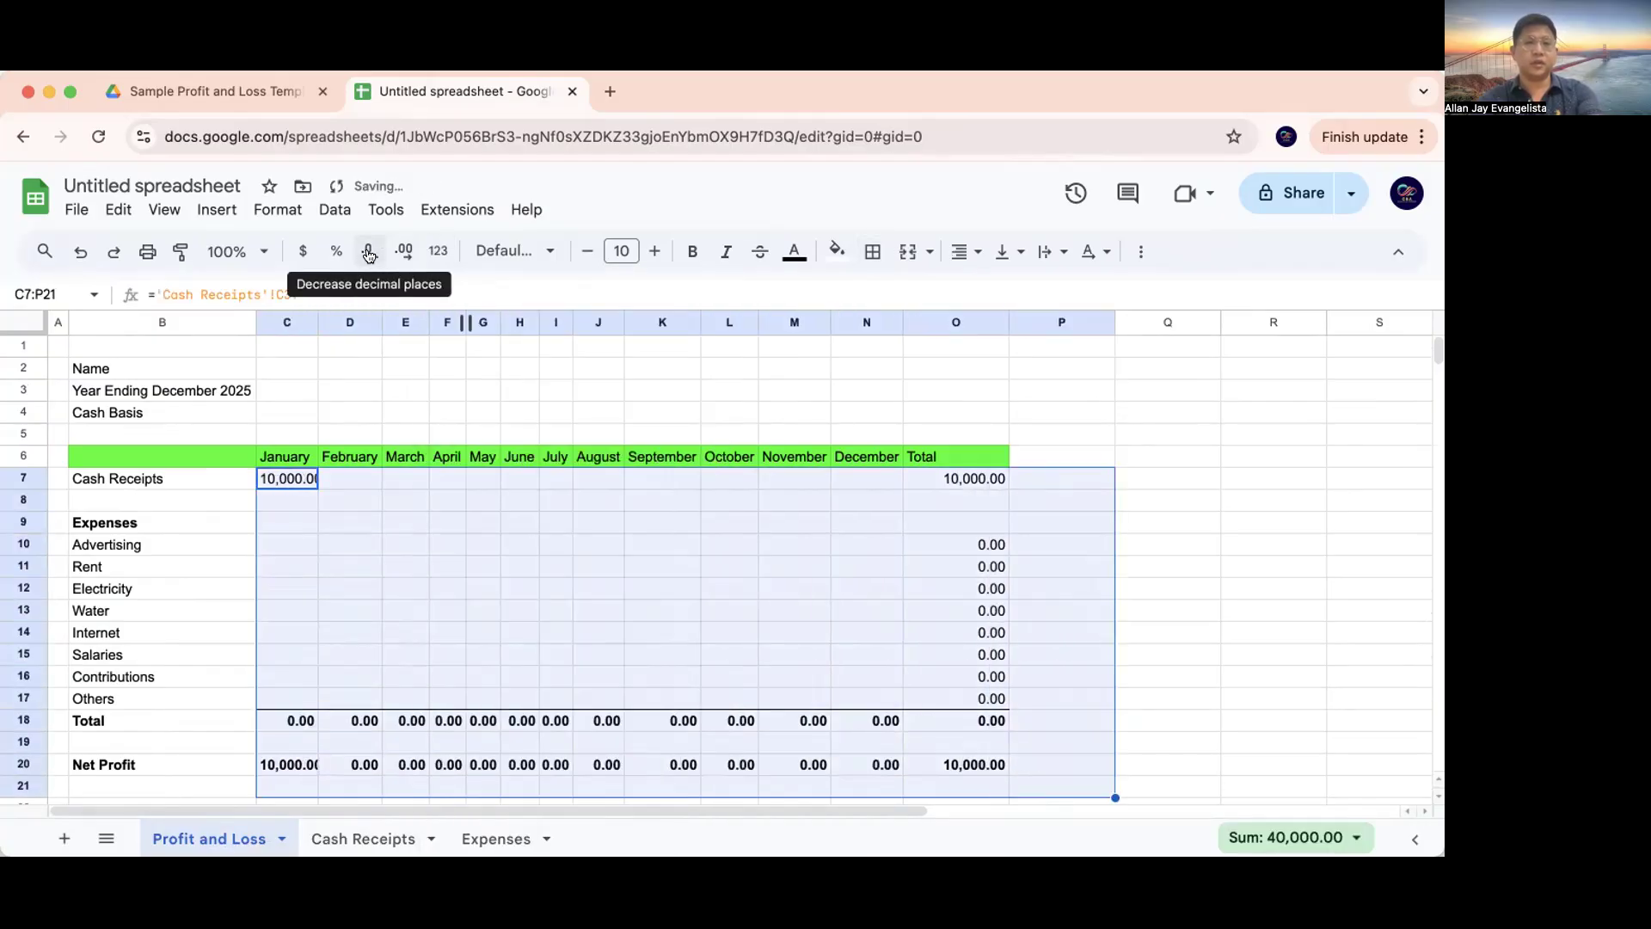
left_click(401, 251)
left_click(401, 251)
left_click(373, 253)
left_click(373, 254)
left_click(375, 254)
left_click(374, 254)
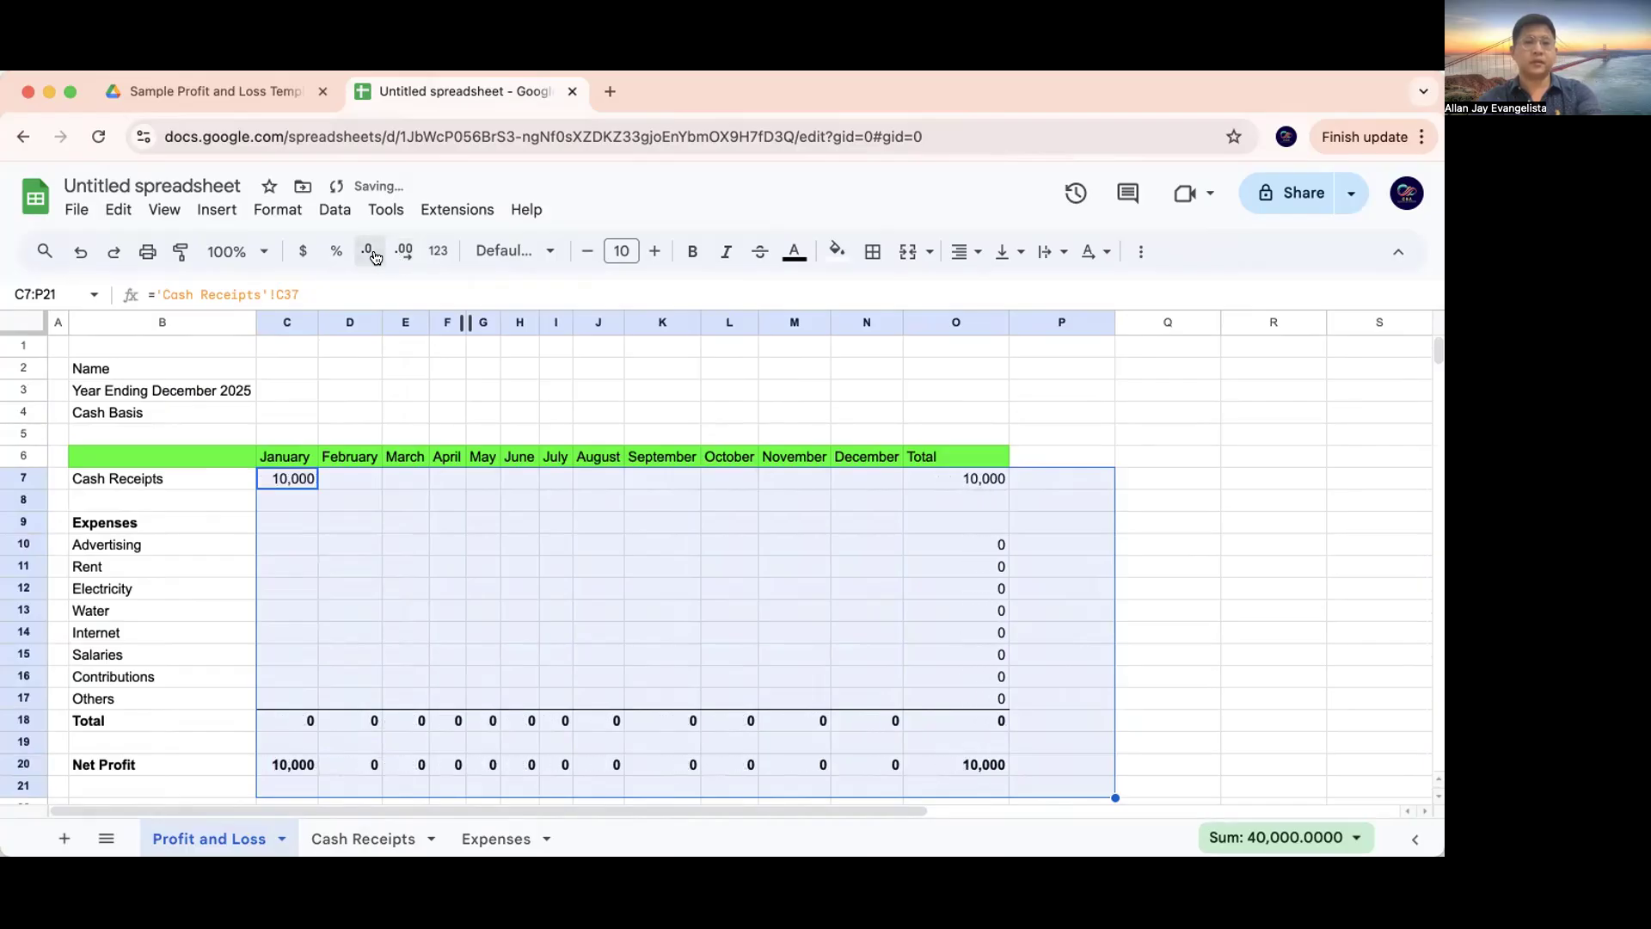
left_click(348, 544)
left_click(288, 498)
left_click(350, 478)
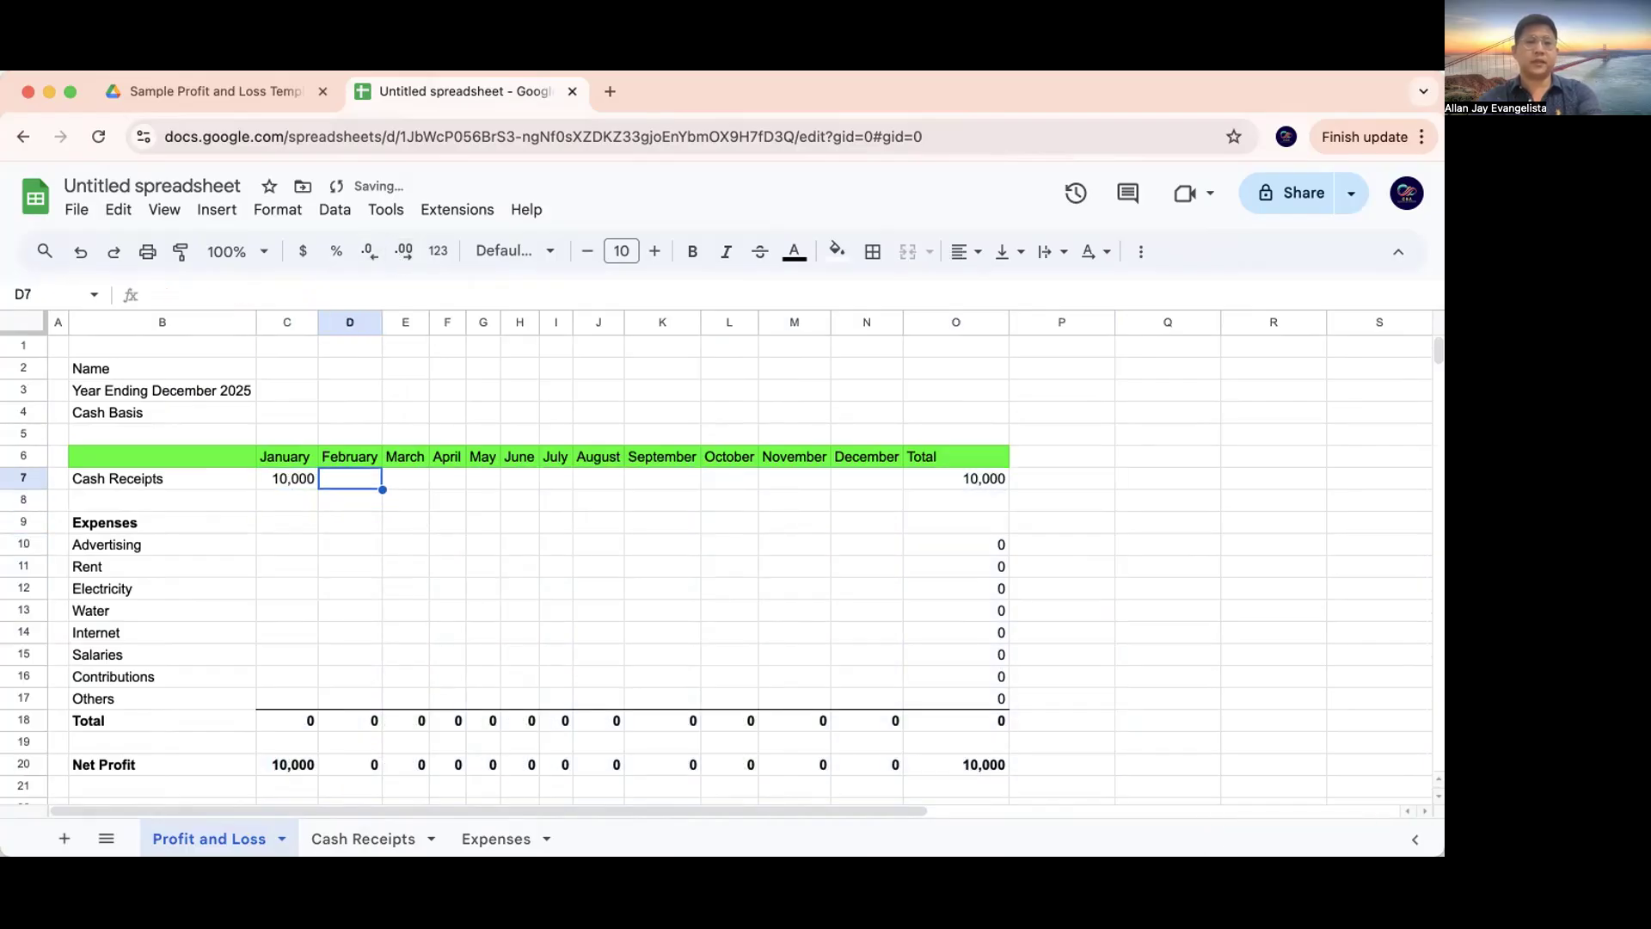
type("=")
left_click(388, 839)
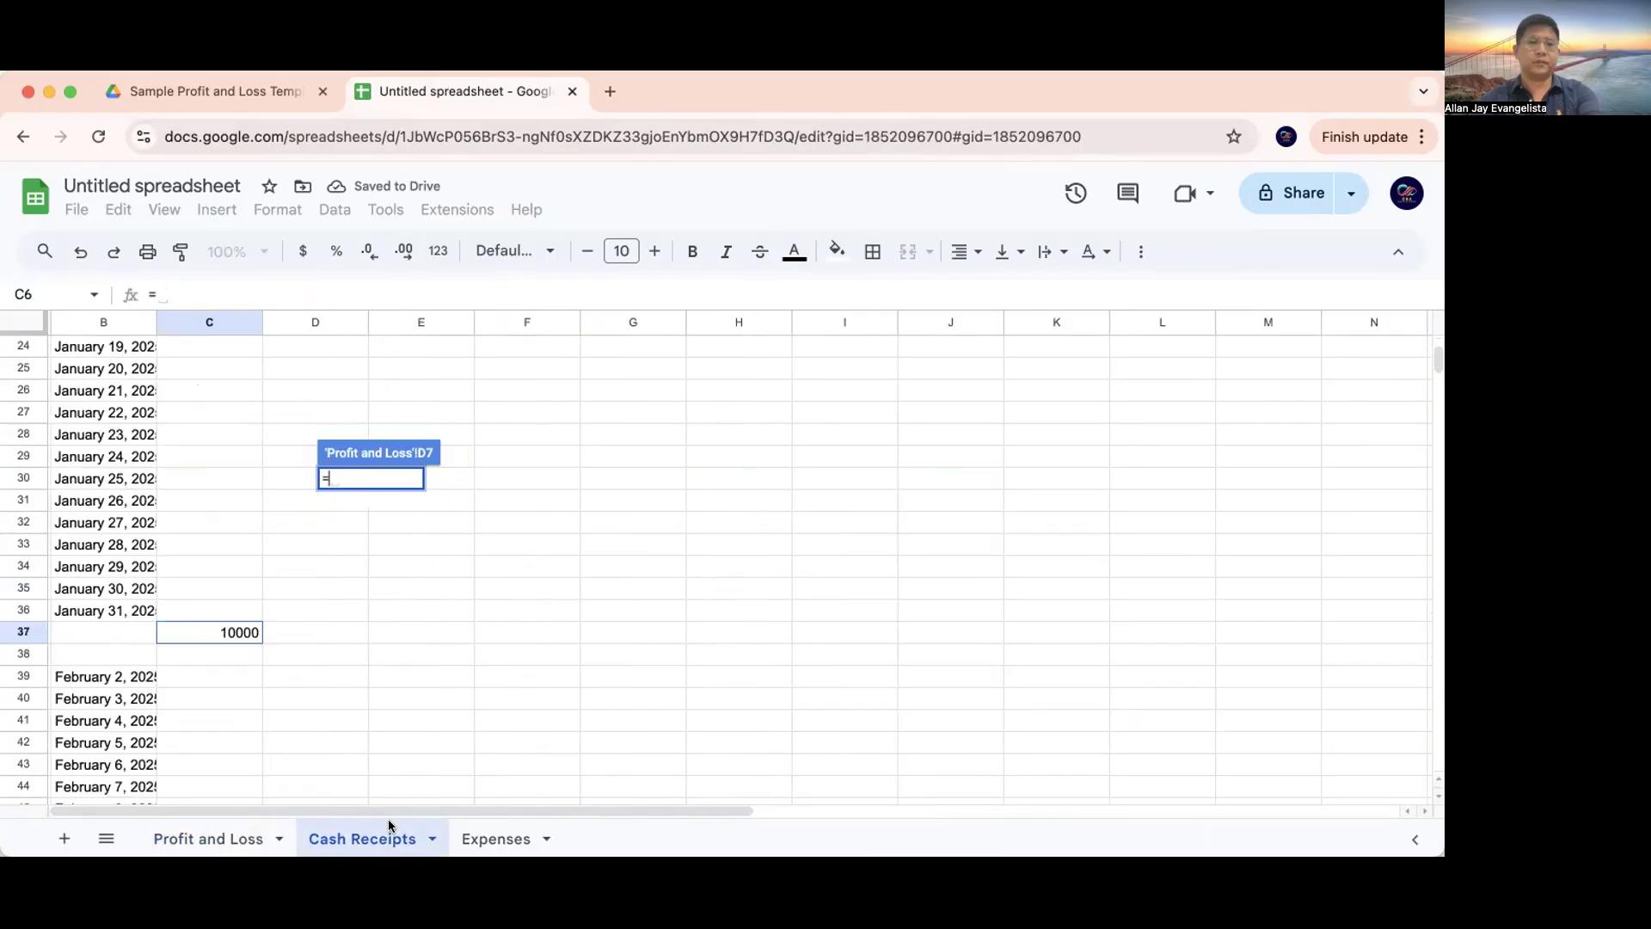
scroll(226, 683, "down", 7)
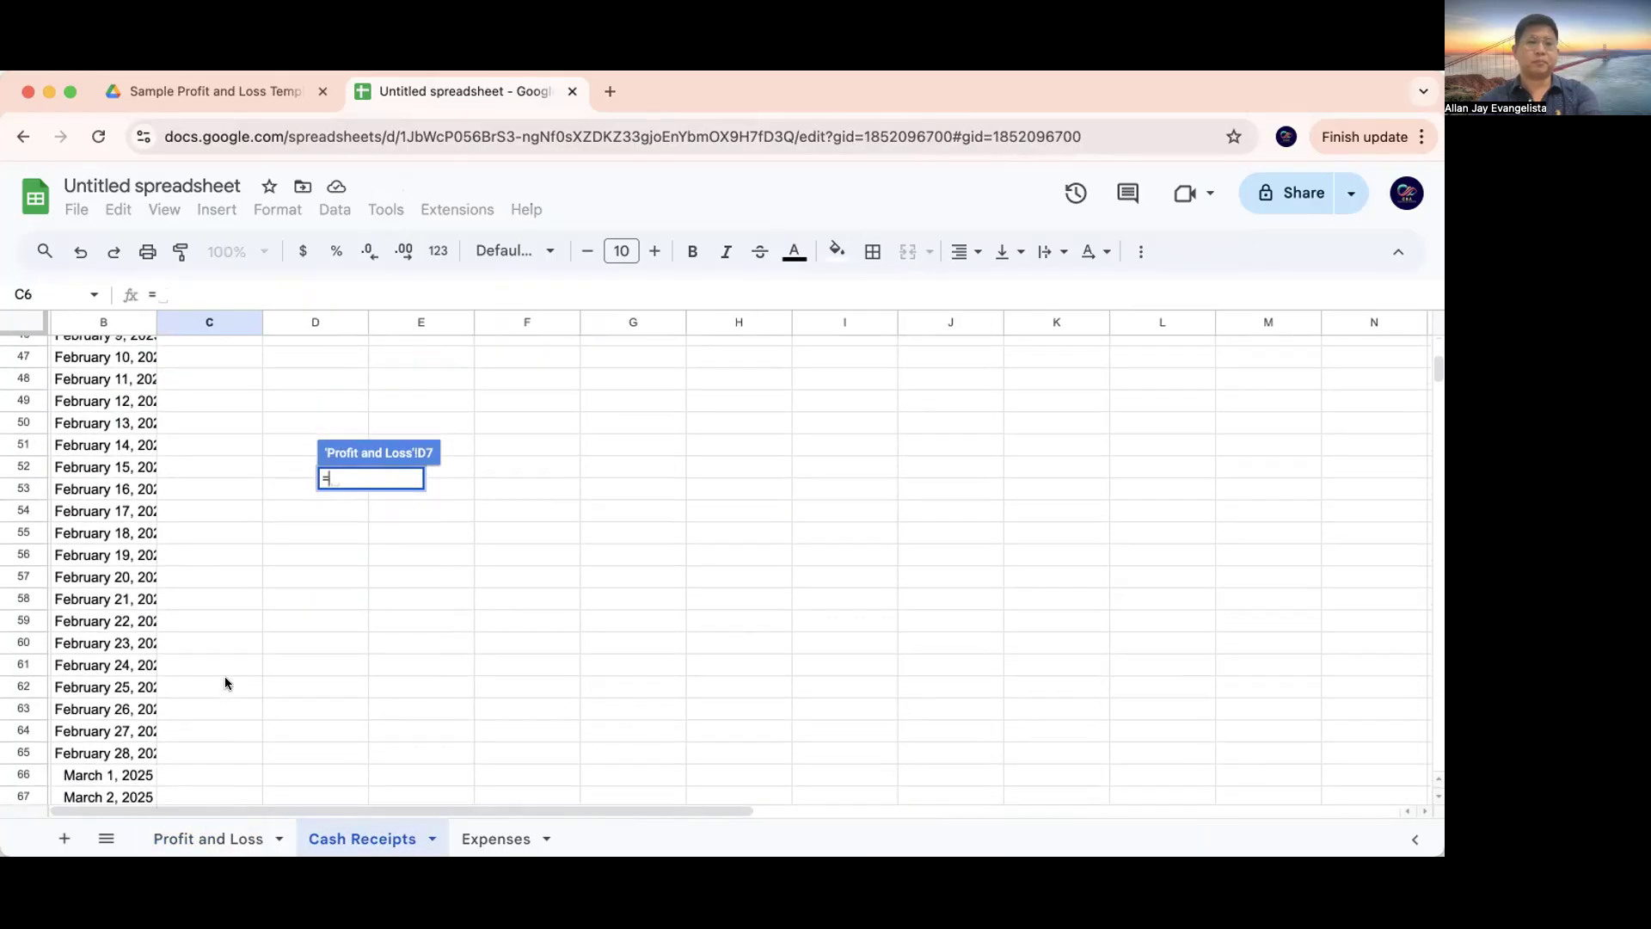
left_click(200, 840)
left_click(423, 611)
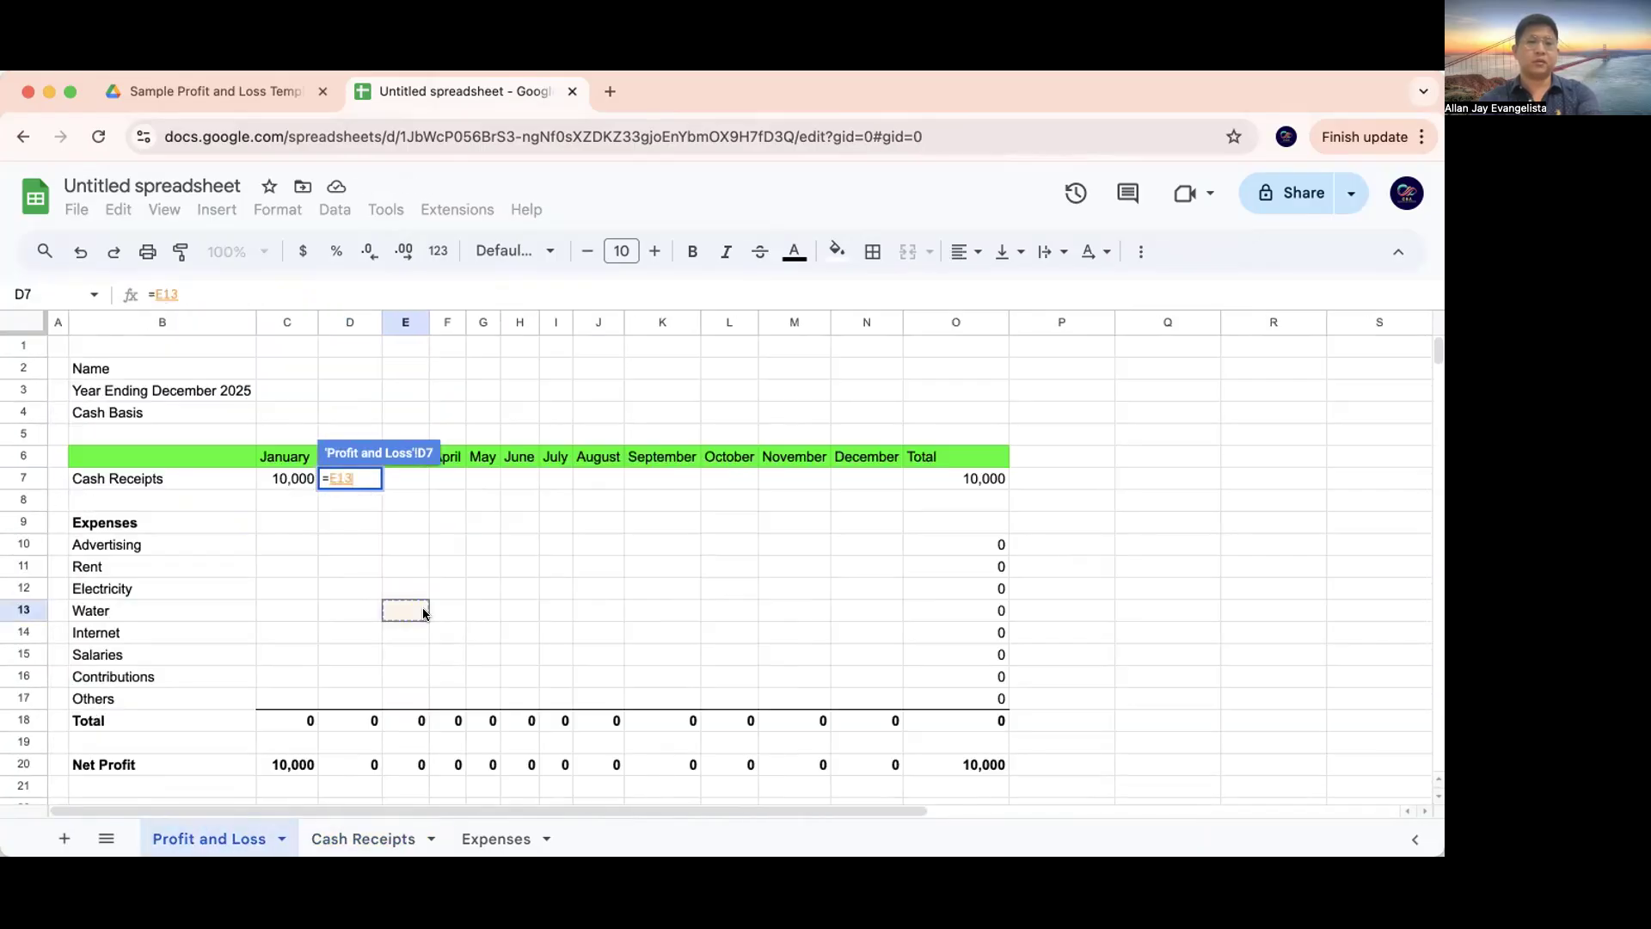
key("BackSpace")
key("BackSpace")
key("BackSpace")
key("BackSpace")
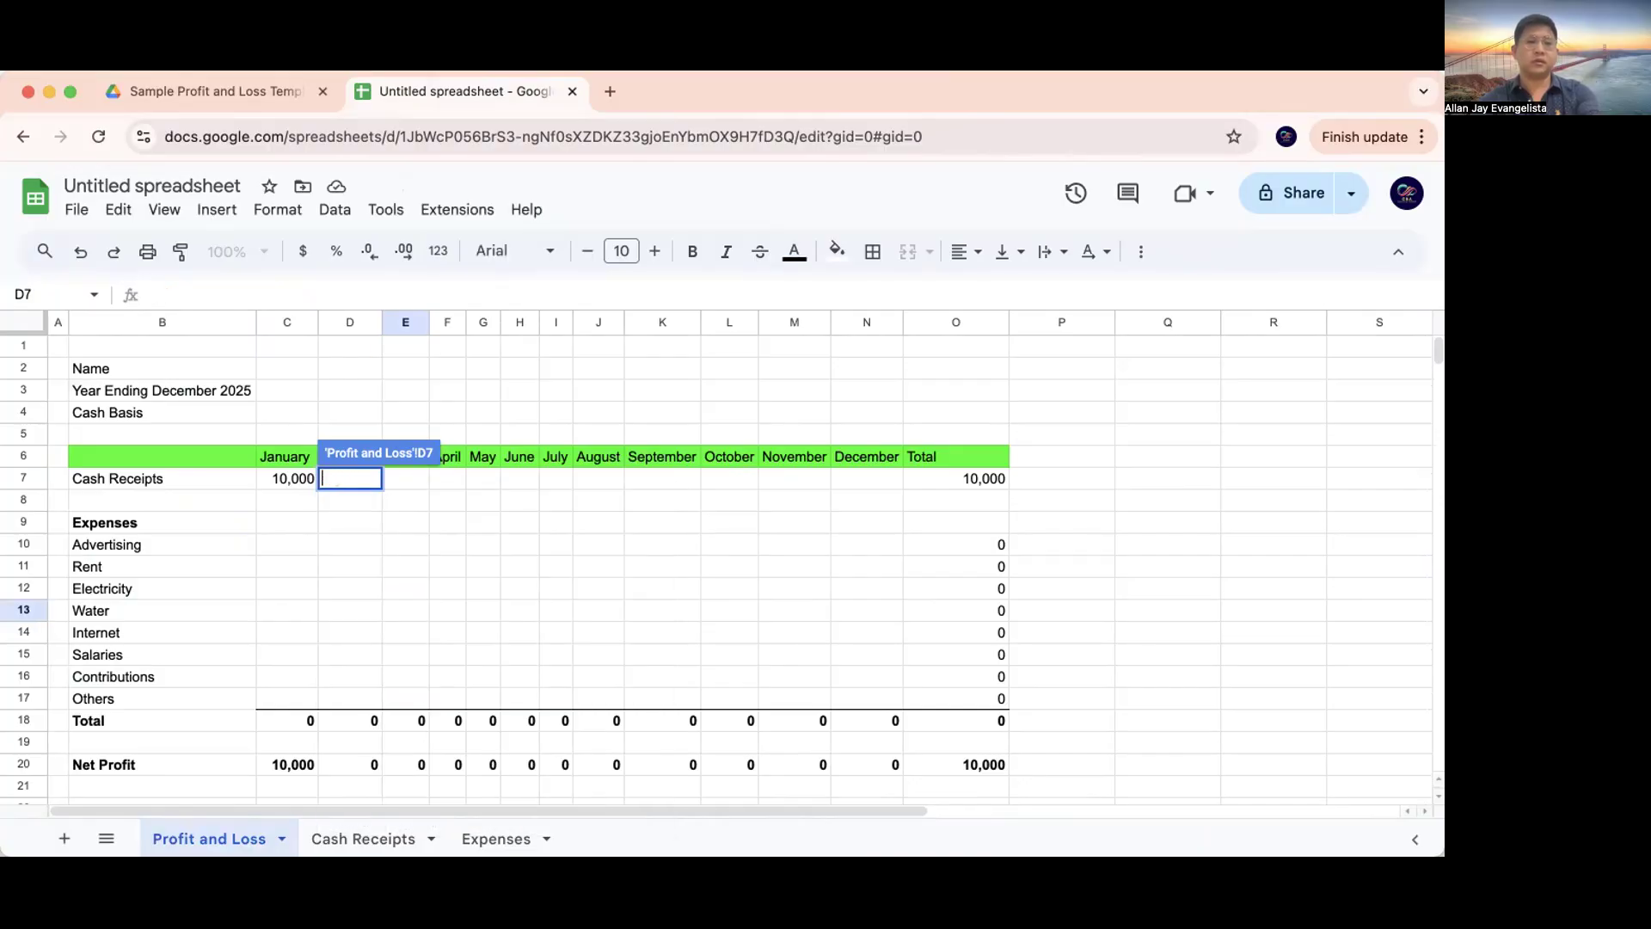
key("Return")
Insert two blank rows above March 1, 2025 on the Cash Receipts sheet and add a bottom border to C65
left_click(365, 834)
scroll(348, 634, "down", 2)
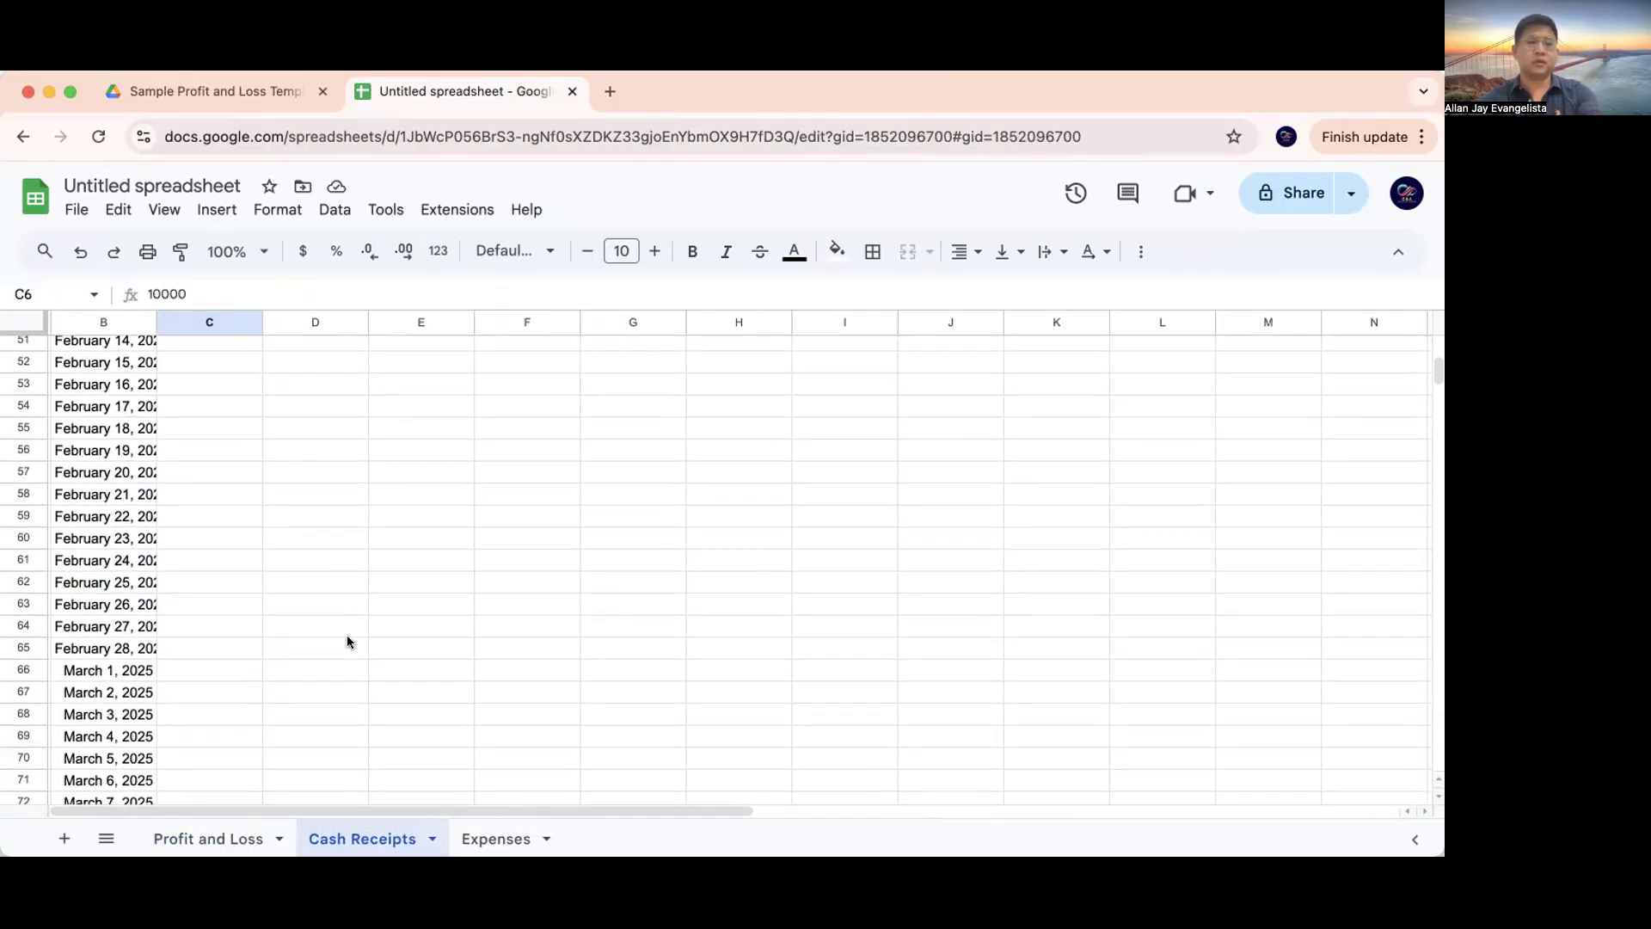
left_click_drag(211, 673, 31, 695)
right_click(426, 676)
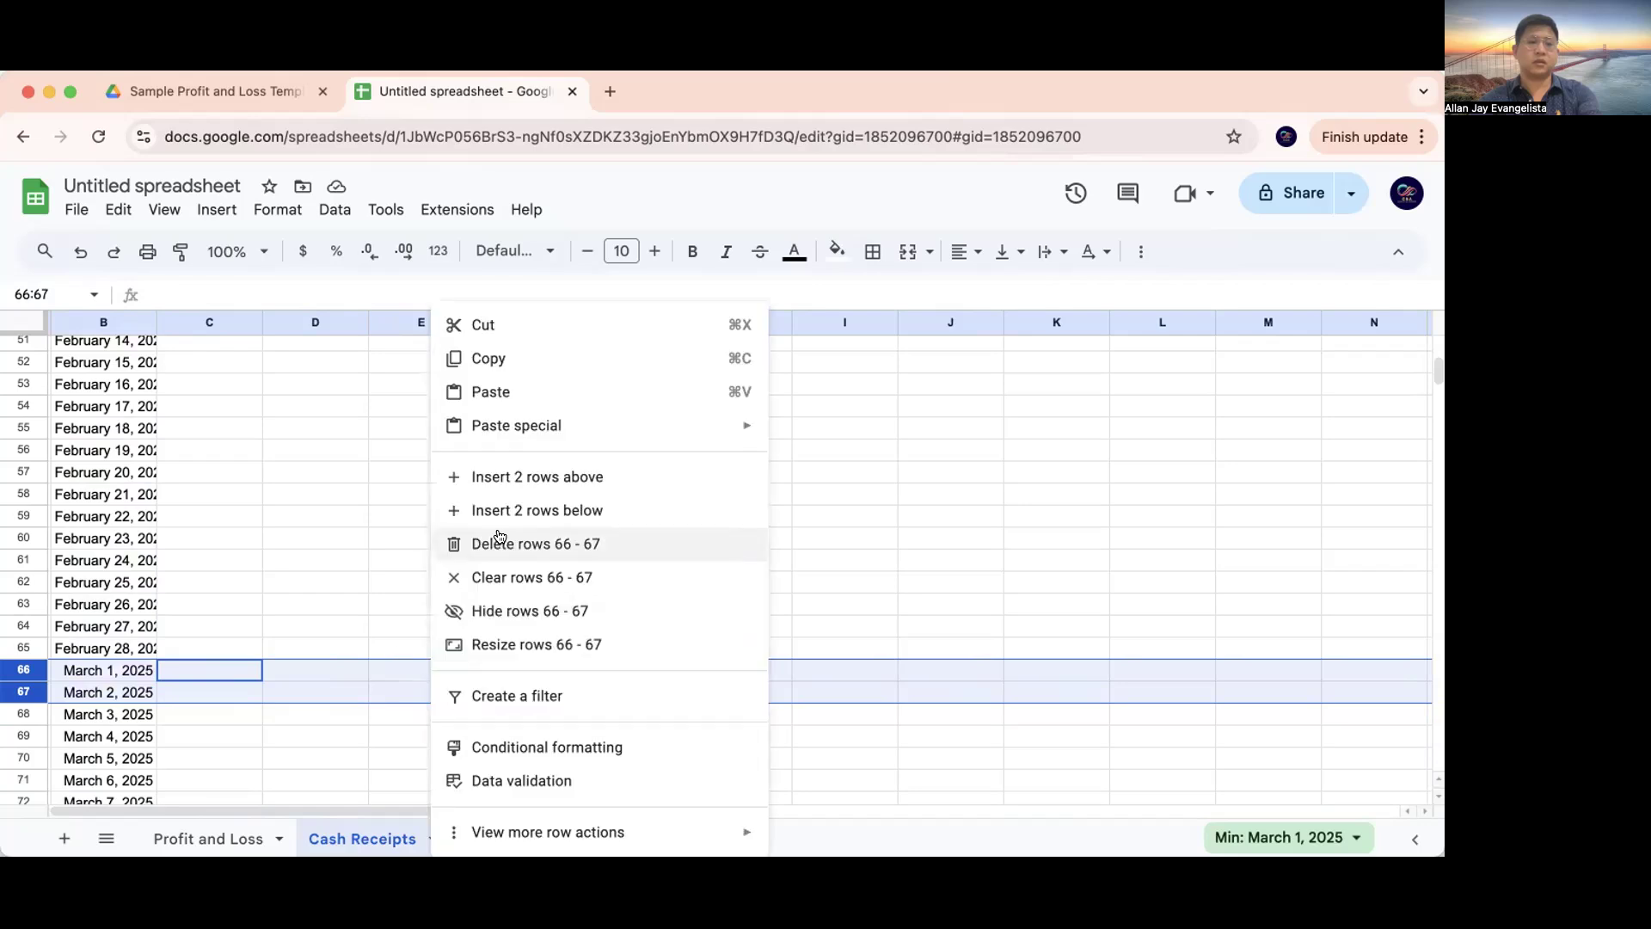
left_click(516, 476)
left_click(222, 649)
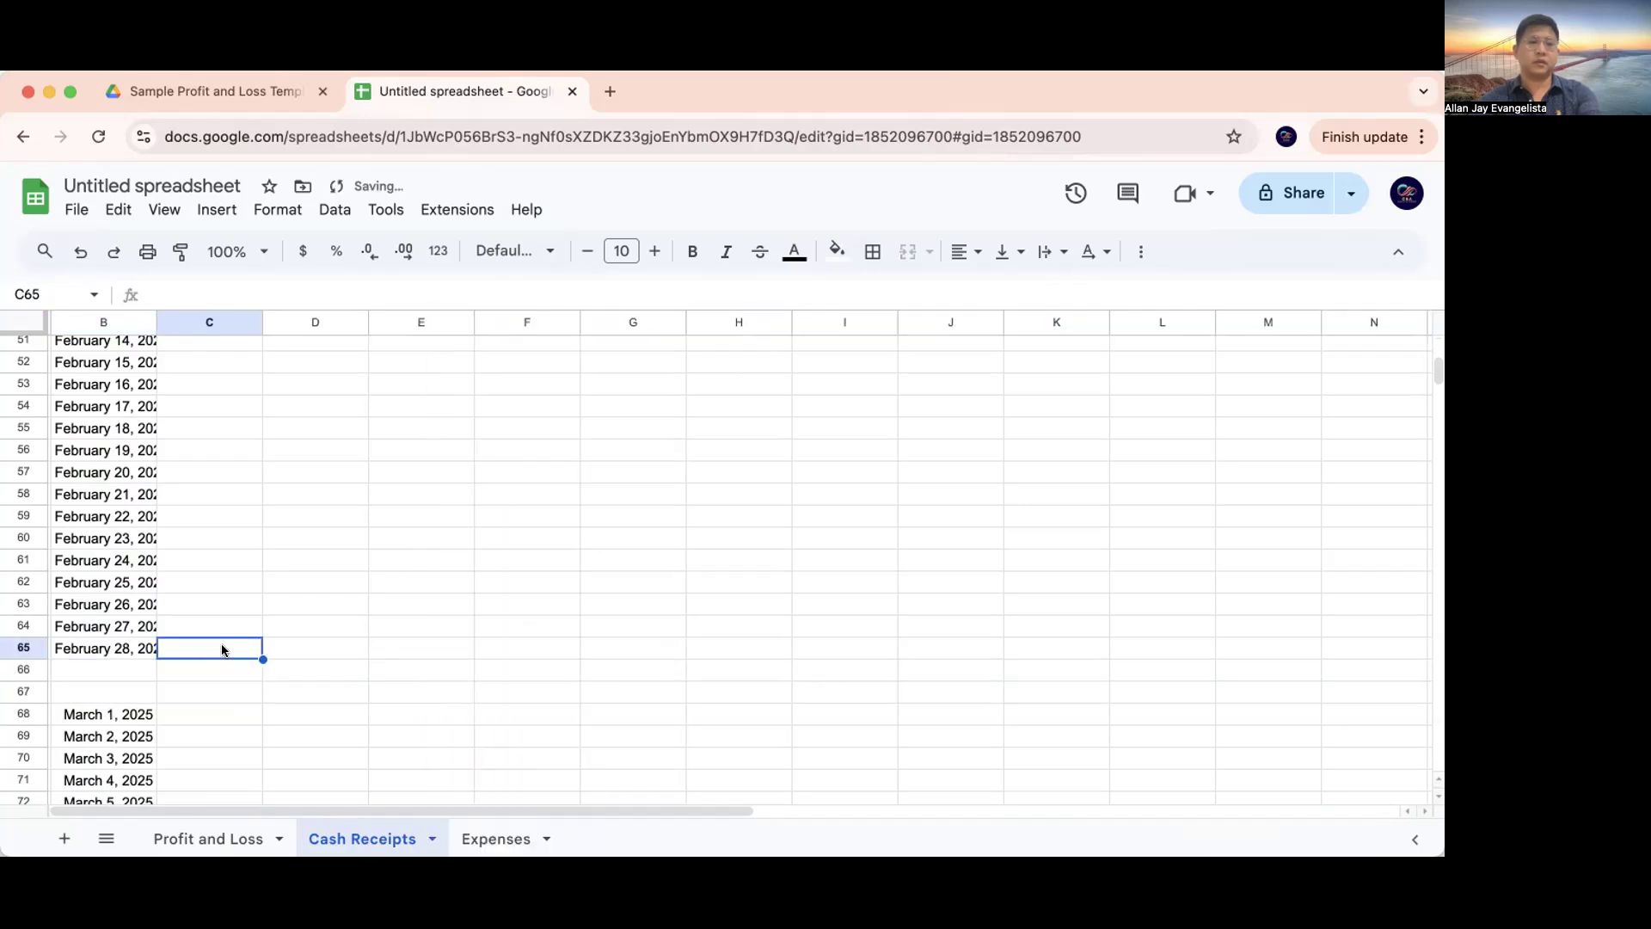
left_click(873, 251)
left_click(987, 334)
Total the February amounts C39:C65 in C66 with a SUM formula
left_click(179, 683)
key("Up")
type("=sUM(")
left_click_drag(209, 650, 209, 412)
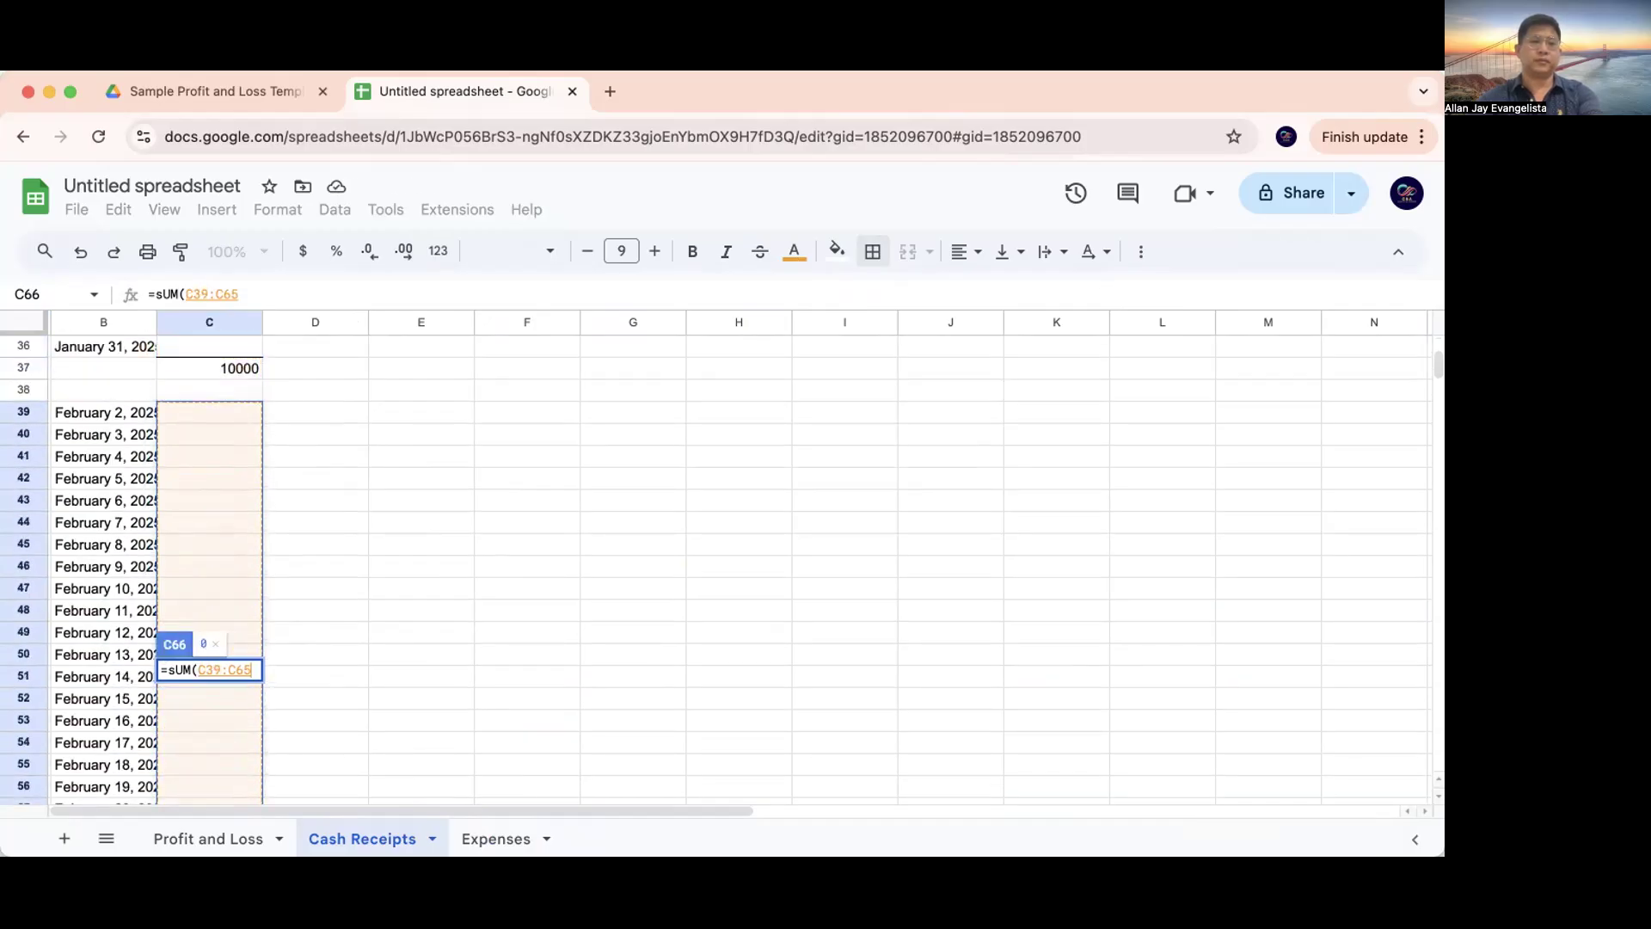
key("Return")
Copy the February 2 date from B39 into B38 and change it to February 1, 2025
left_click(120, 771)
scroll(151, 686, "up", 4)
left_click(98, 502)
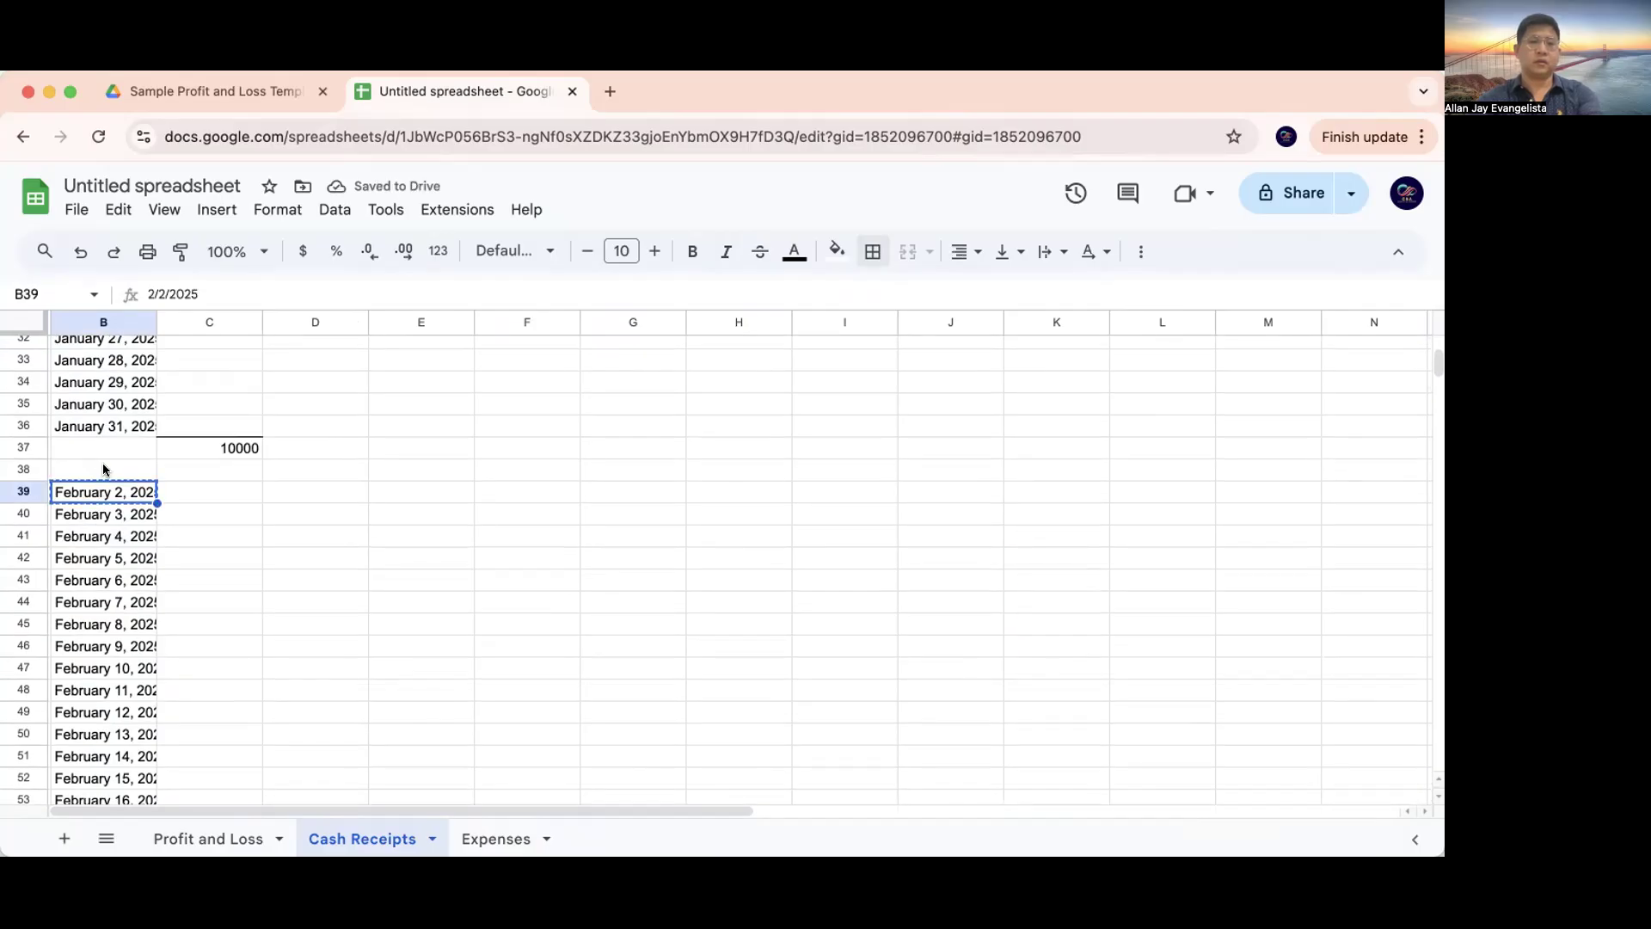
left_click(107, 470)
type("2/2/2025")
double_click(114, 466)
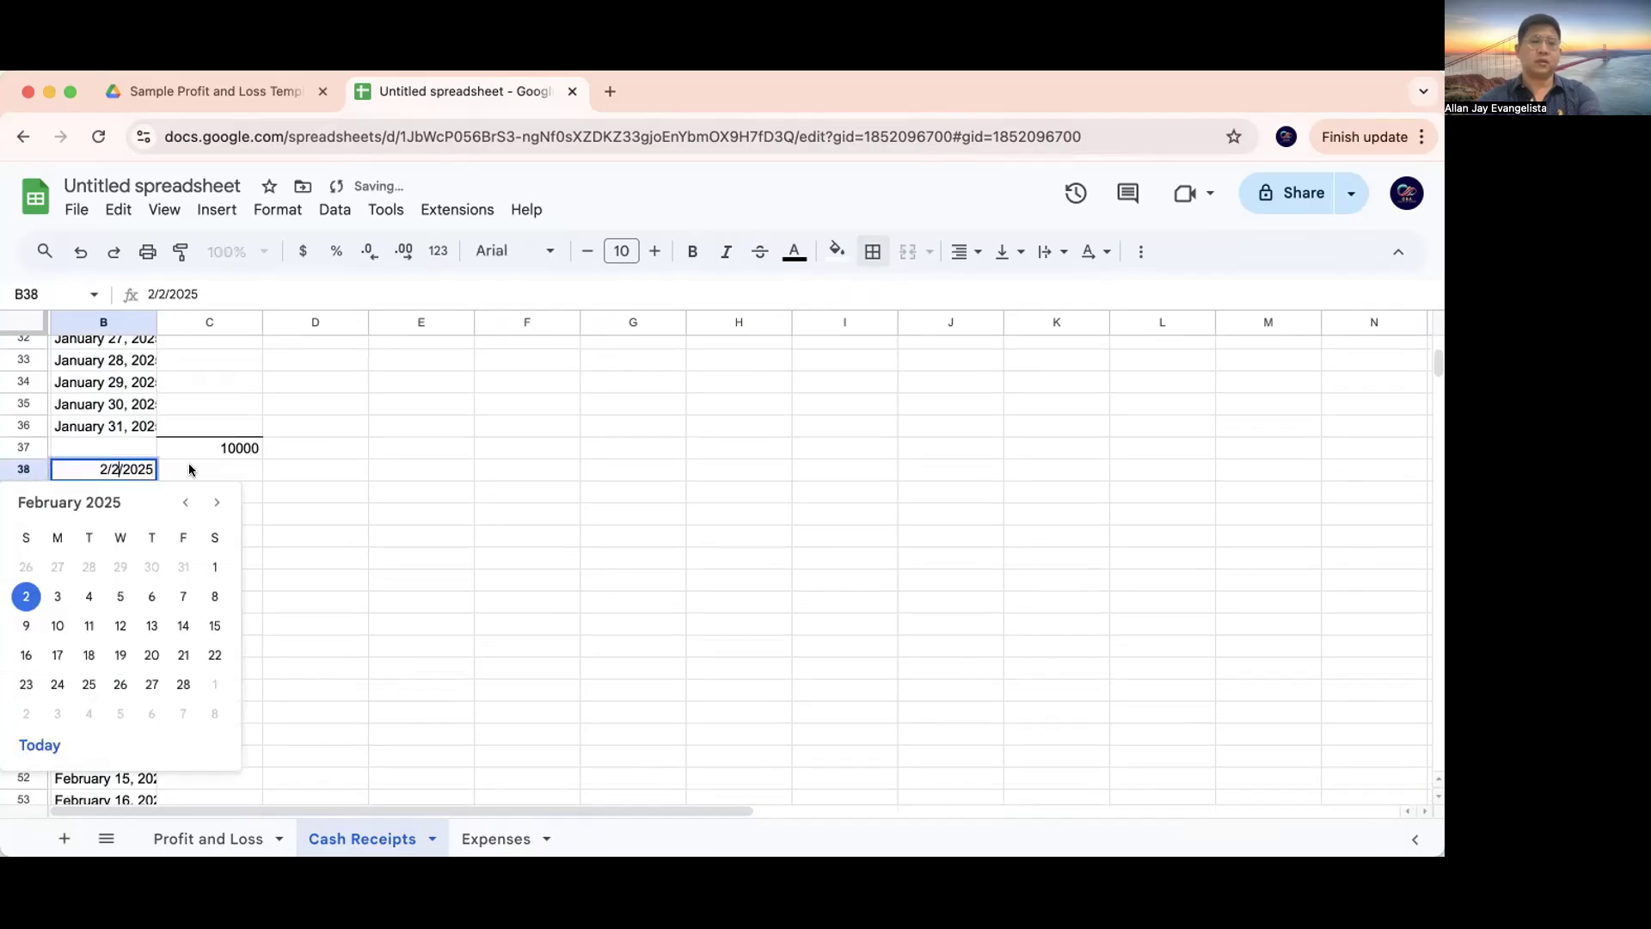
key("Return")
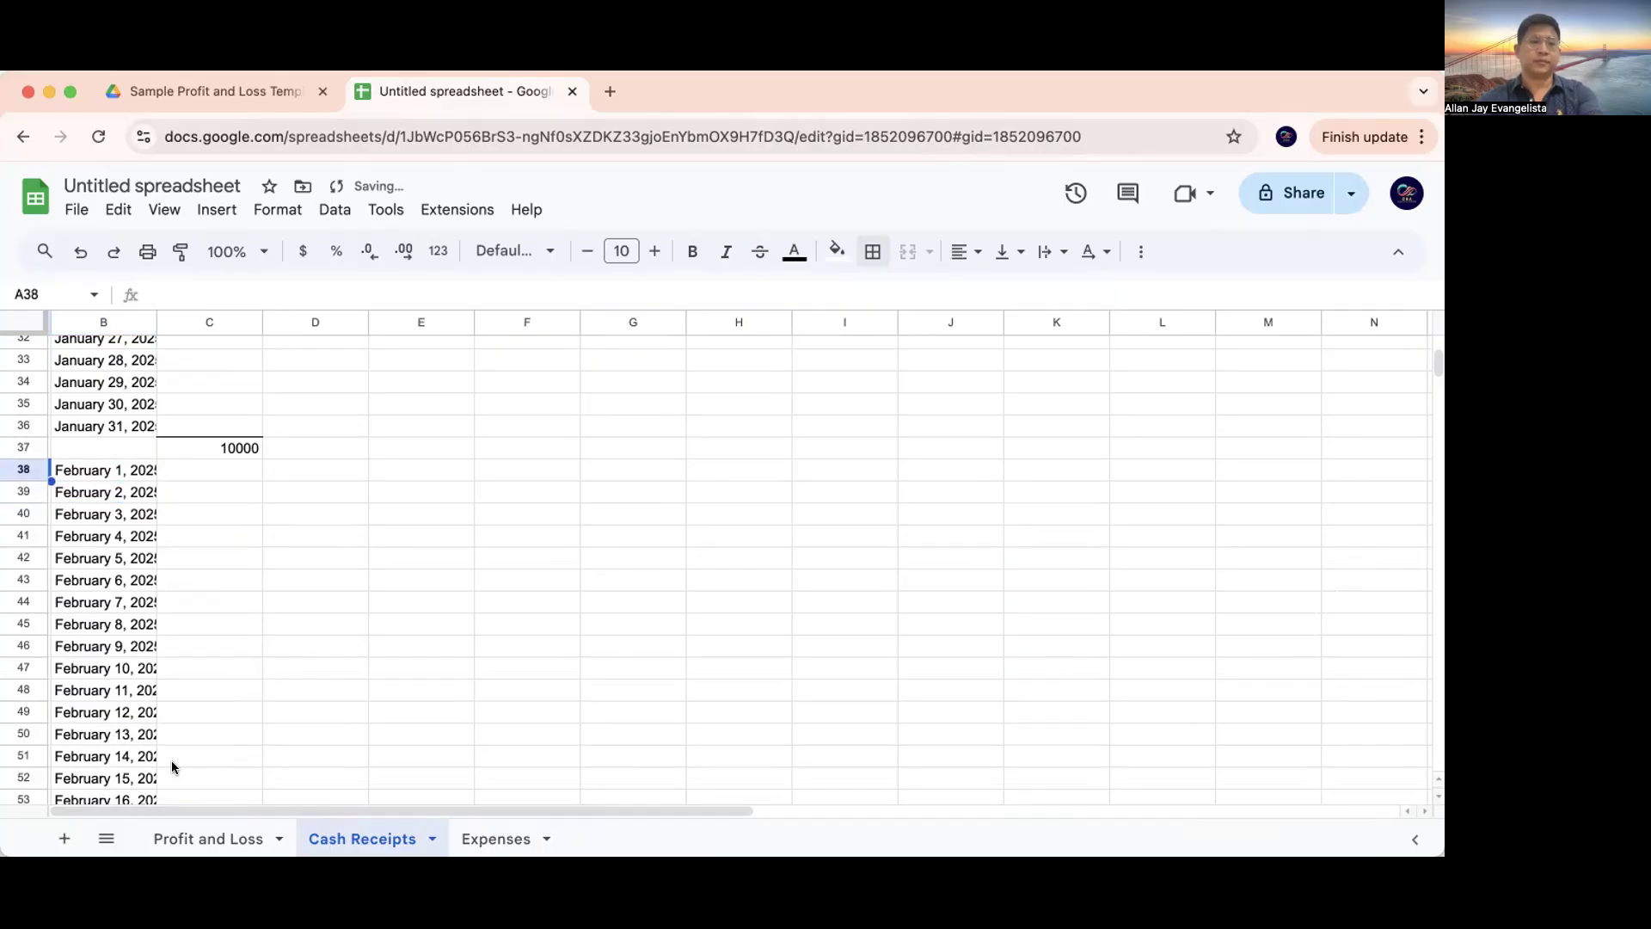
Enter 15000 as the February 1 amount in C38 of the Cash Receipts sheet
left_click(210, 838)
left_click(361, 836)
left_click(199, 497)
key("Up")
type("15000")
key("Tab")
key("Left")
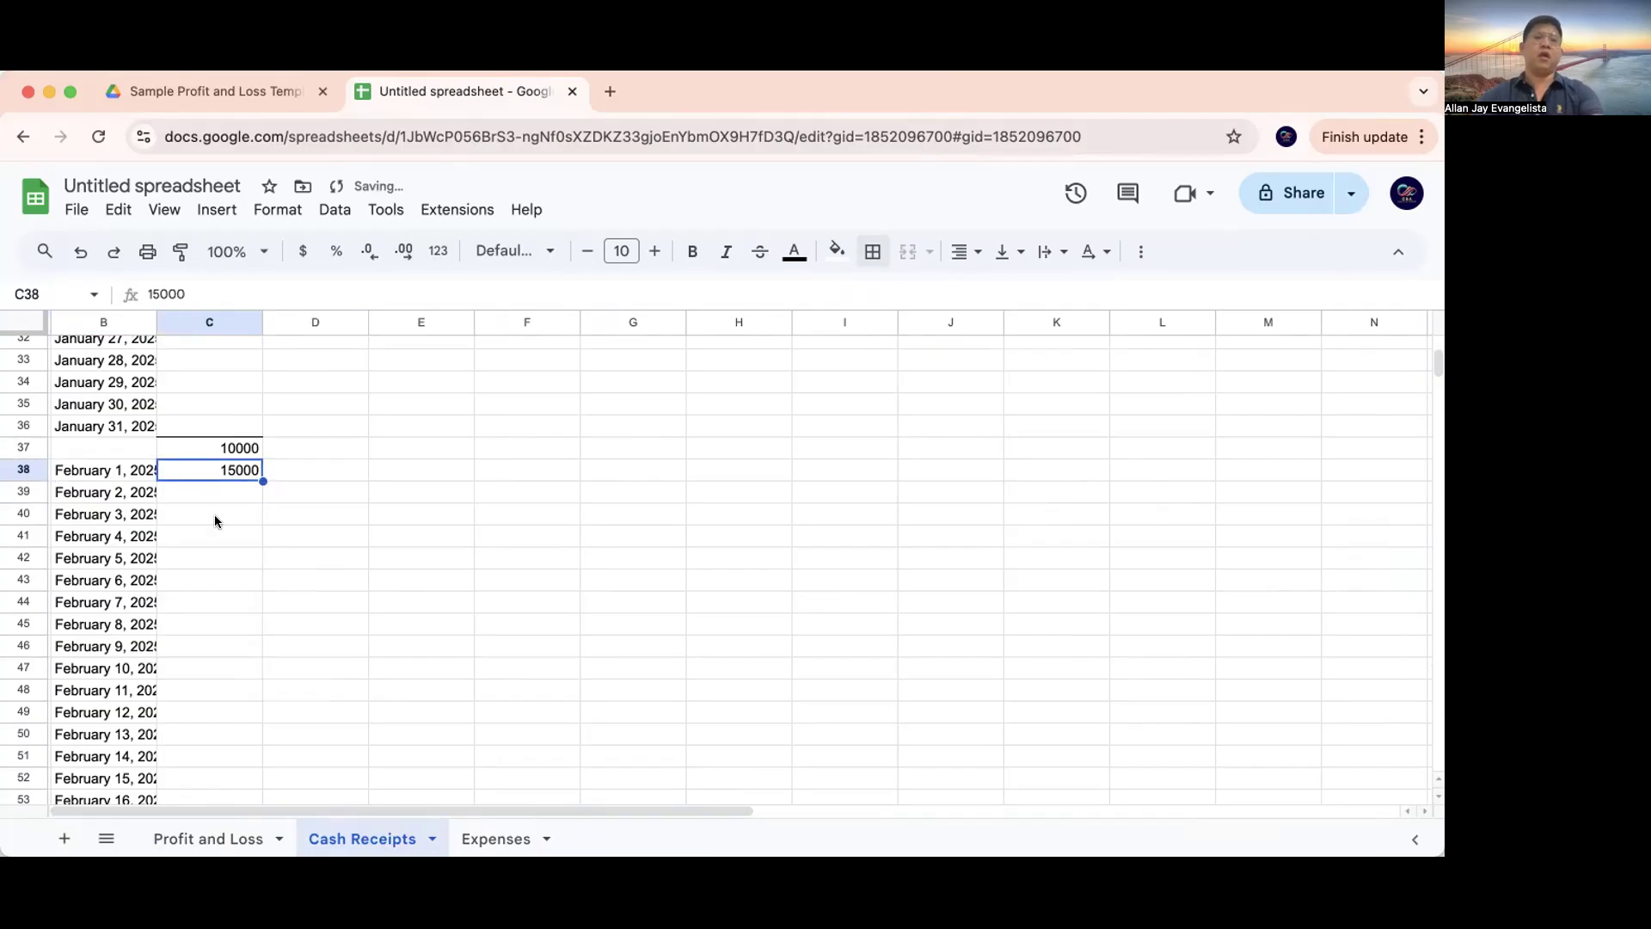
Link February's Cash Receipts cell D7 on the Profit and Loss sheet to the February total, 'Cash Receipts'!C66
left_click(215, 840)
left_click(346, 479)
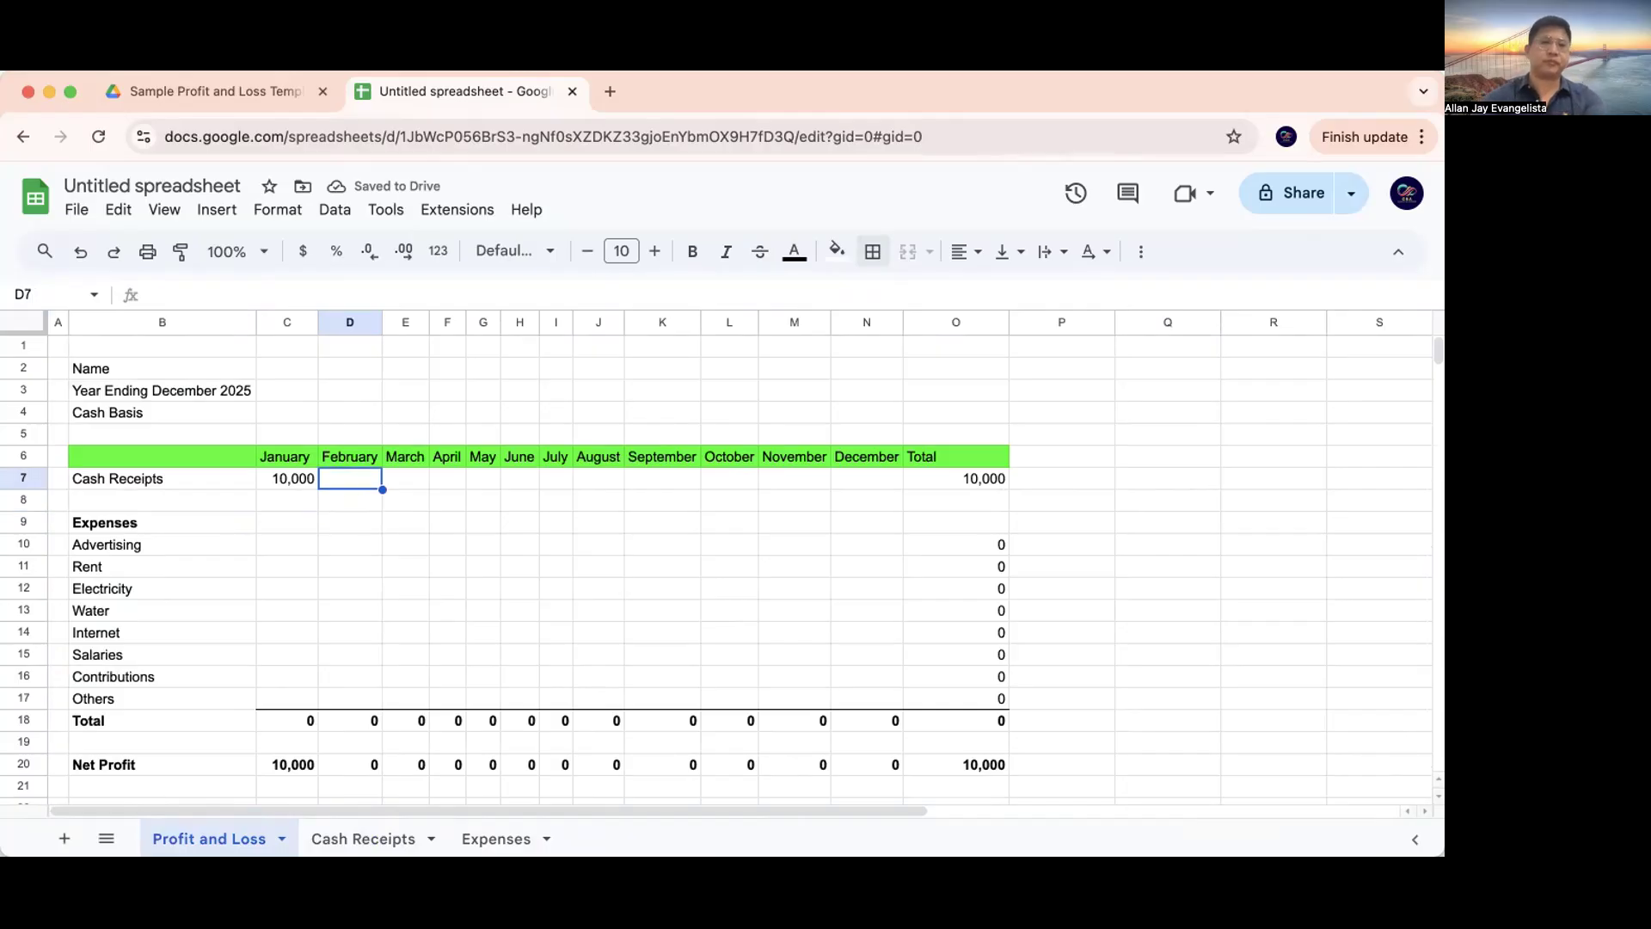
type("=")
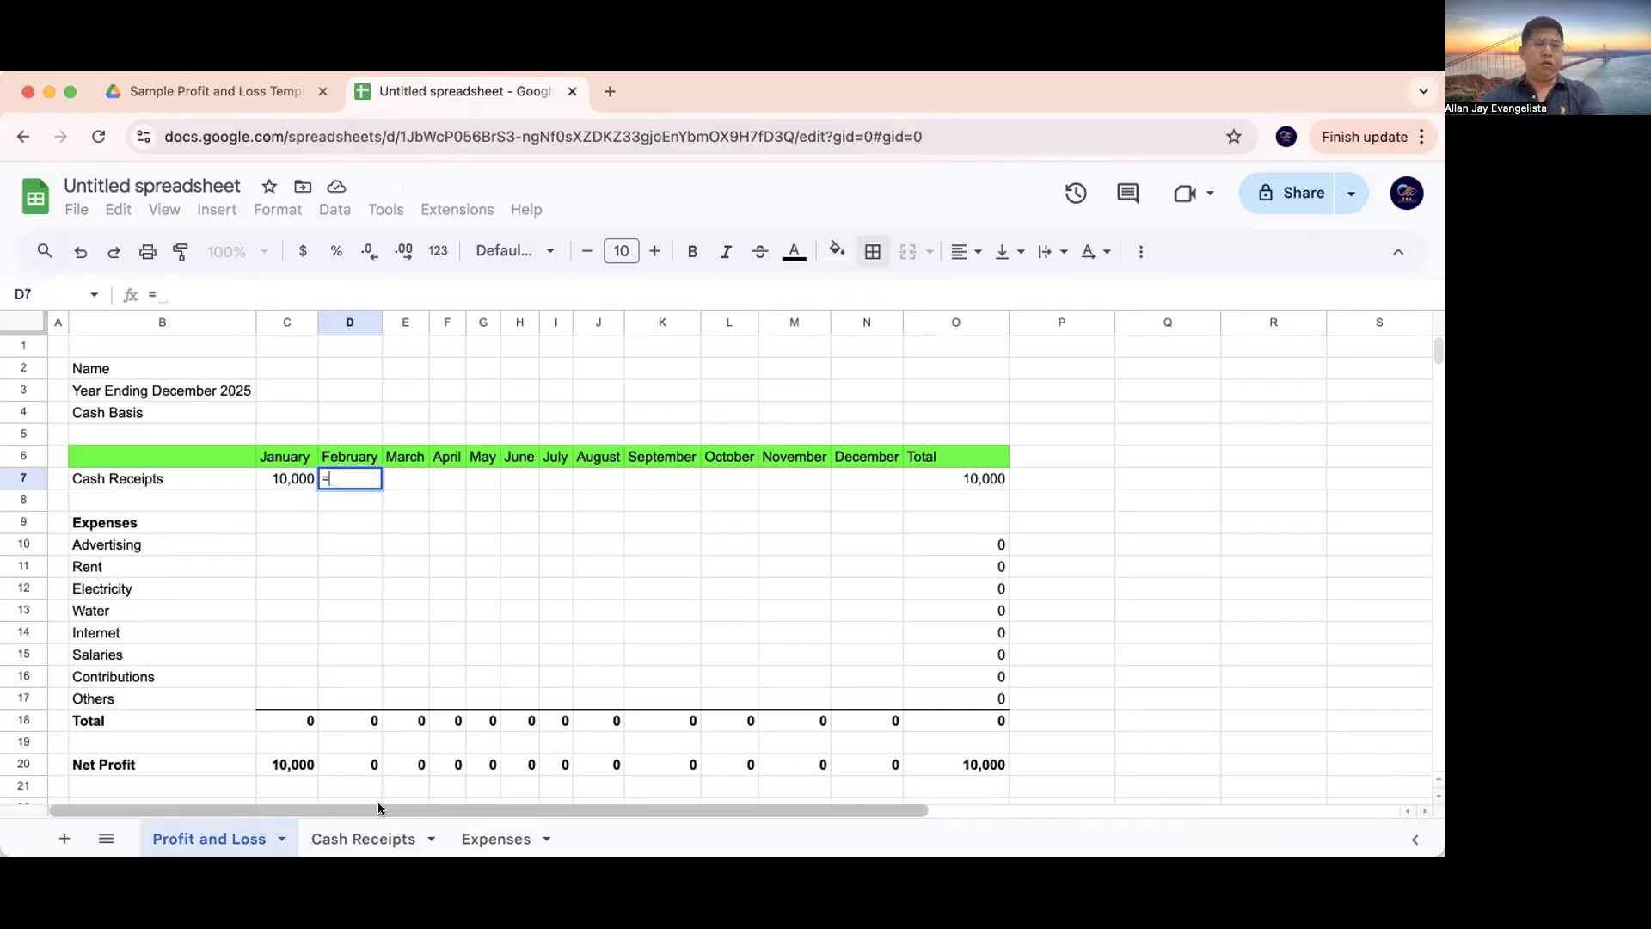
left_click(363, 839)
scroll(358, 731, "down", 7)
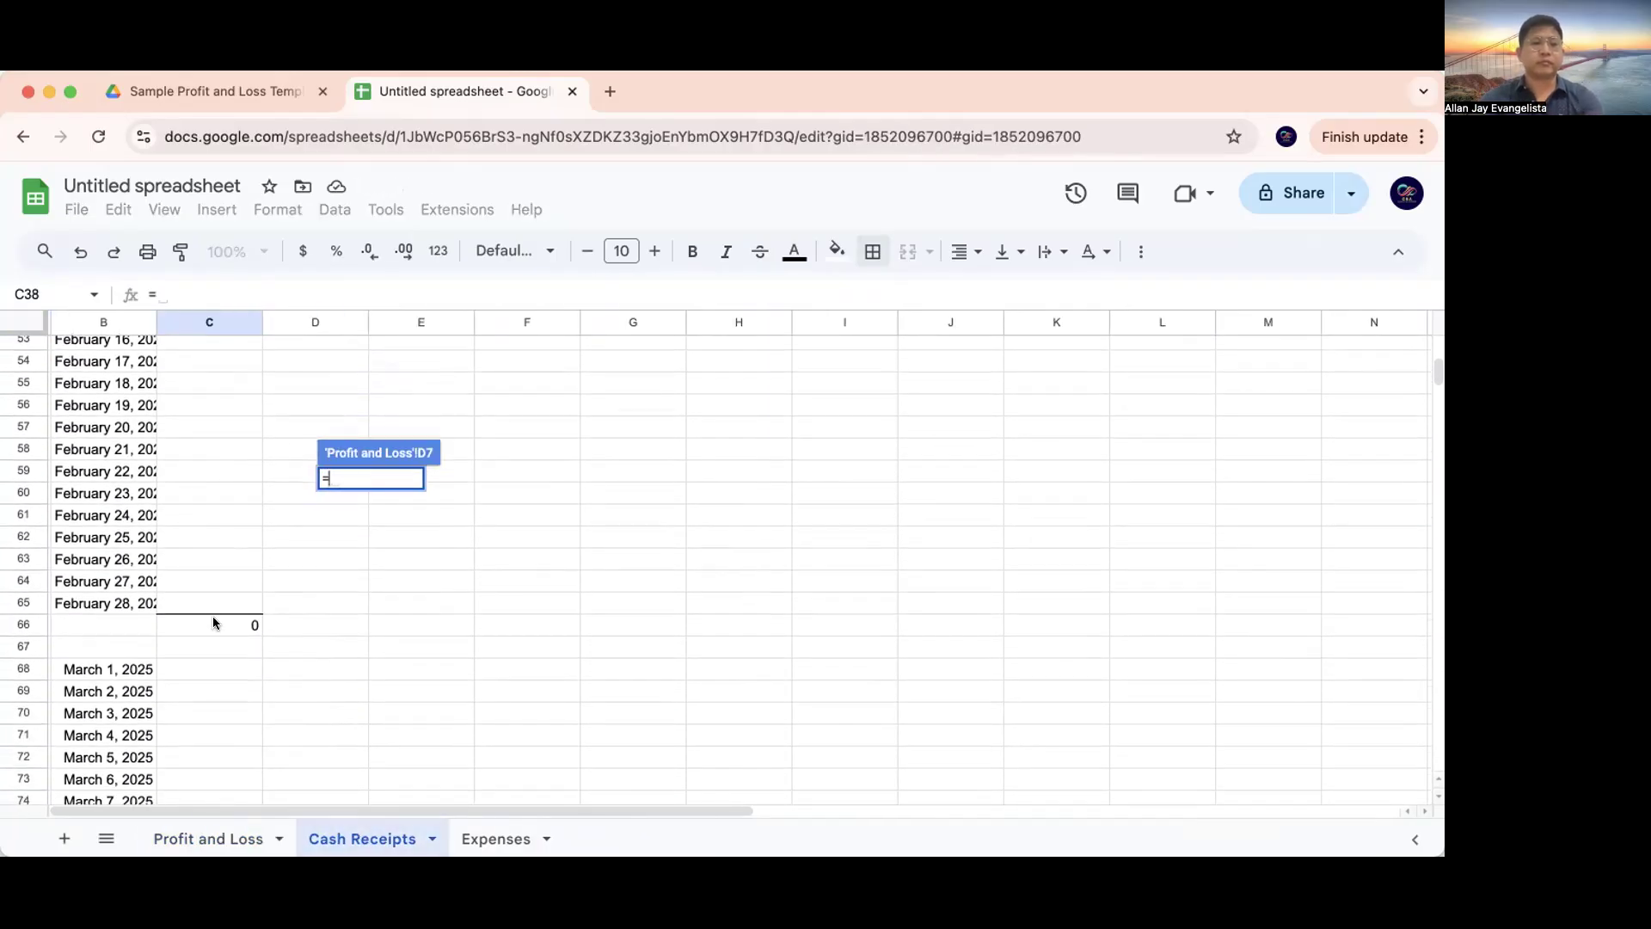
left_click(213, 616)
key("Return")
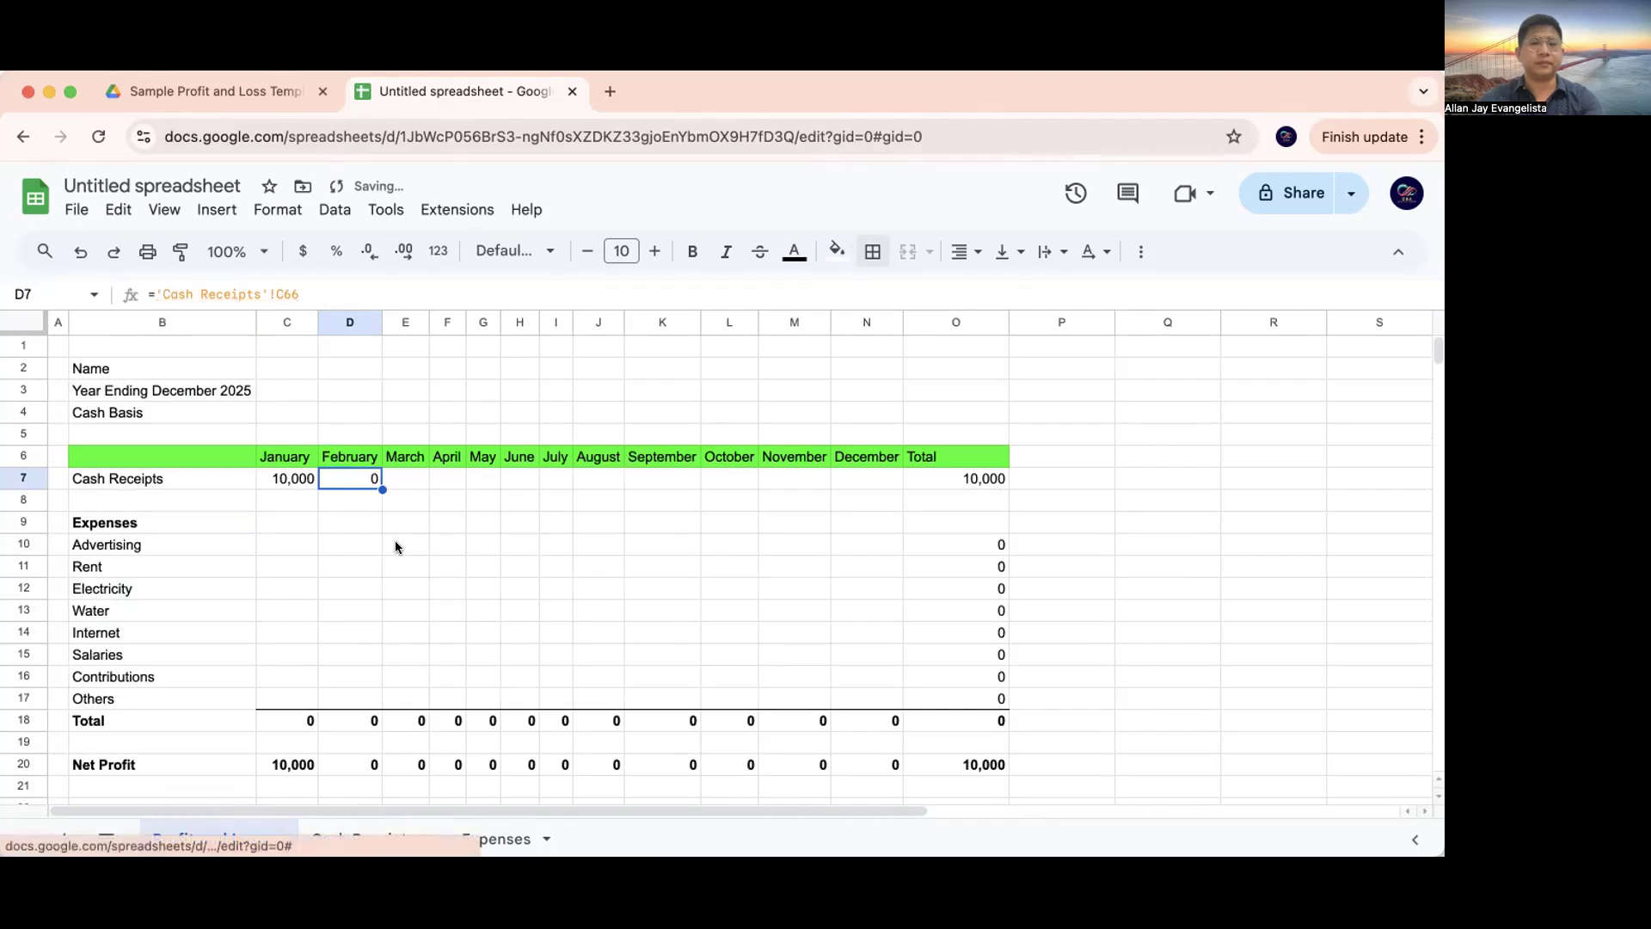
Check the February total formula in C66 of the Cash Receipts sheet and replace it with a SUM of C38:C65
left_click(351, 838)
double_click(198, 619)
key("Escape")
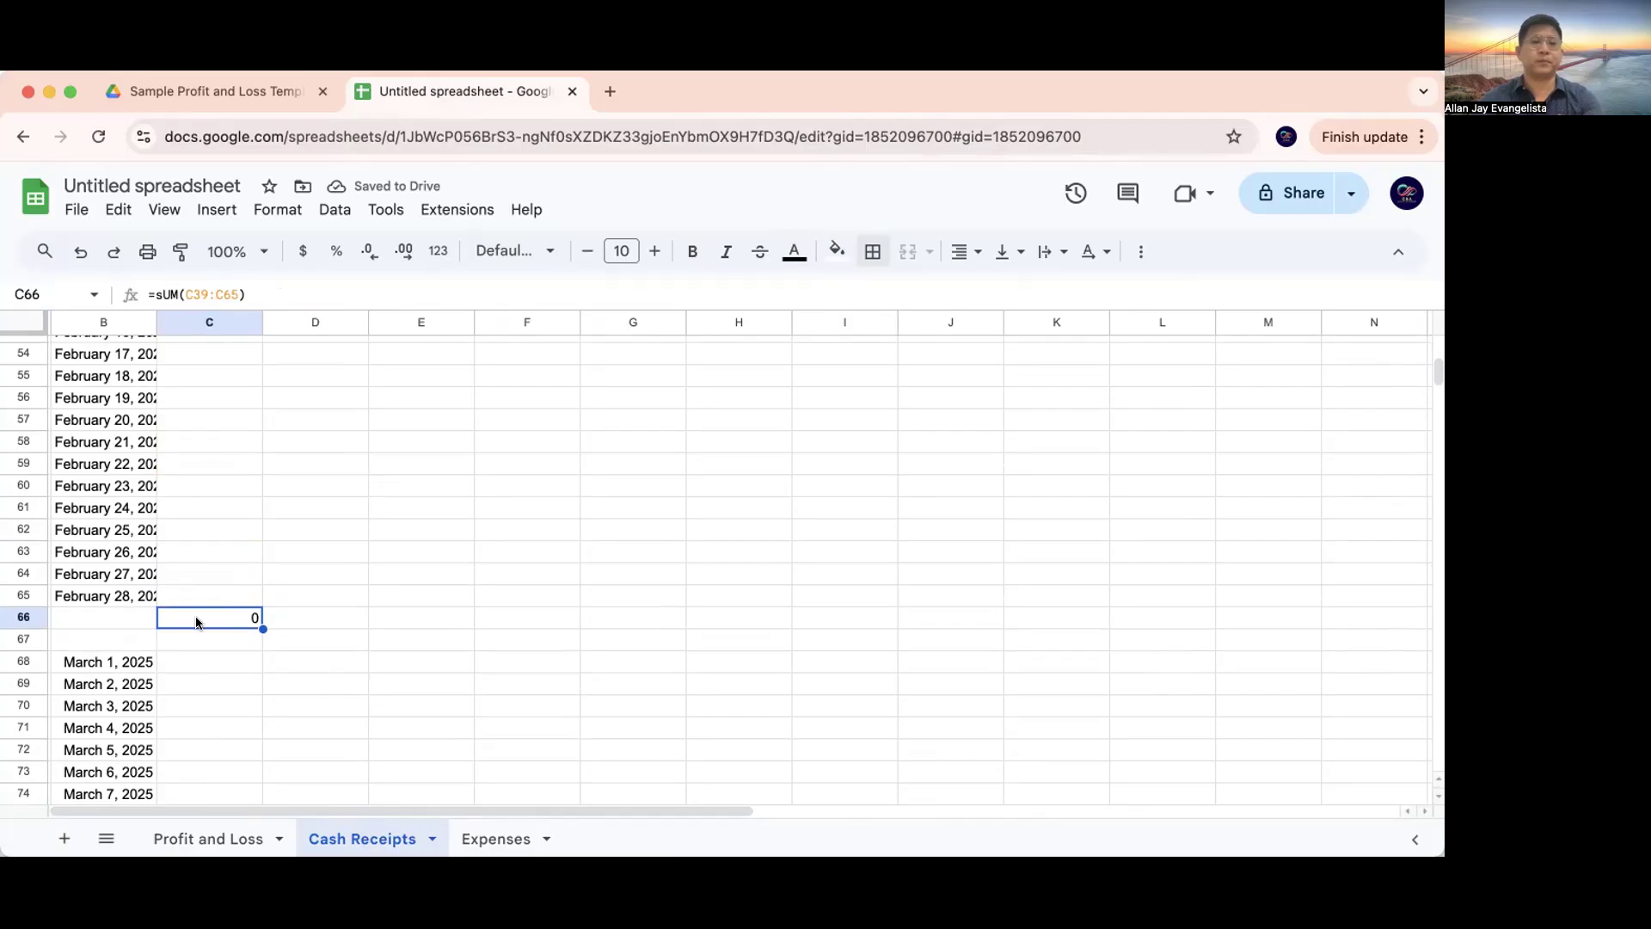
double_click(197, 619)
scroll(230, 530, "up", 10)
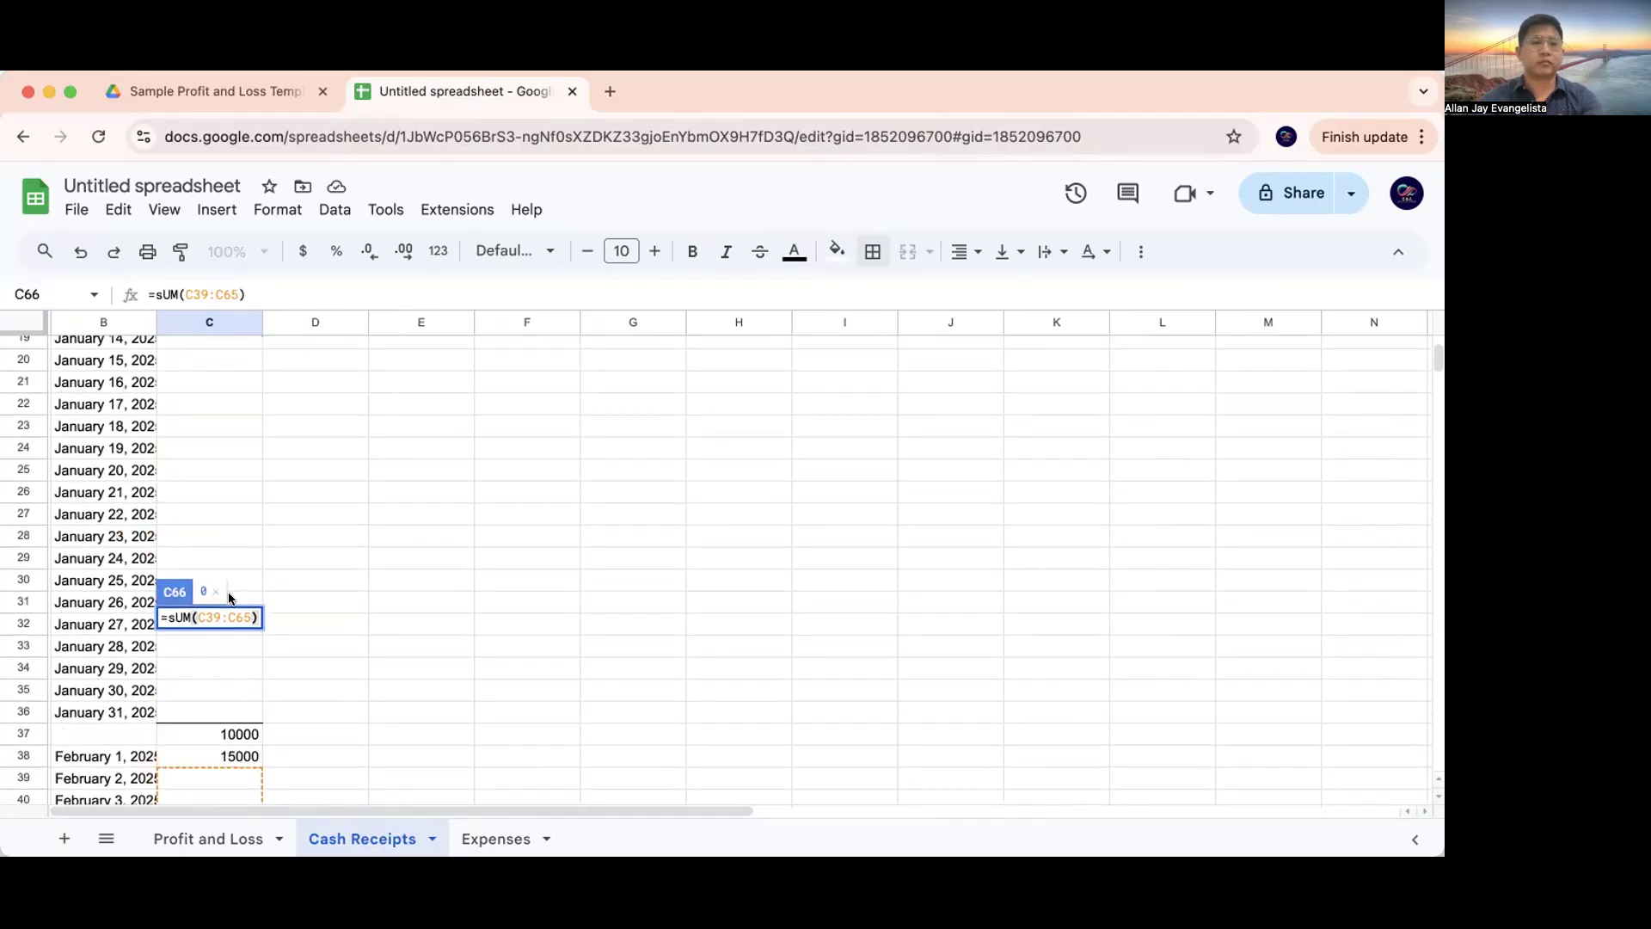
scroll(293, 740, "down", 10)
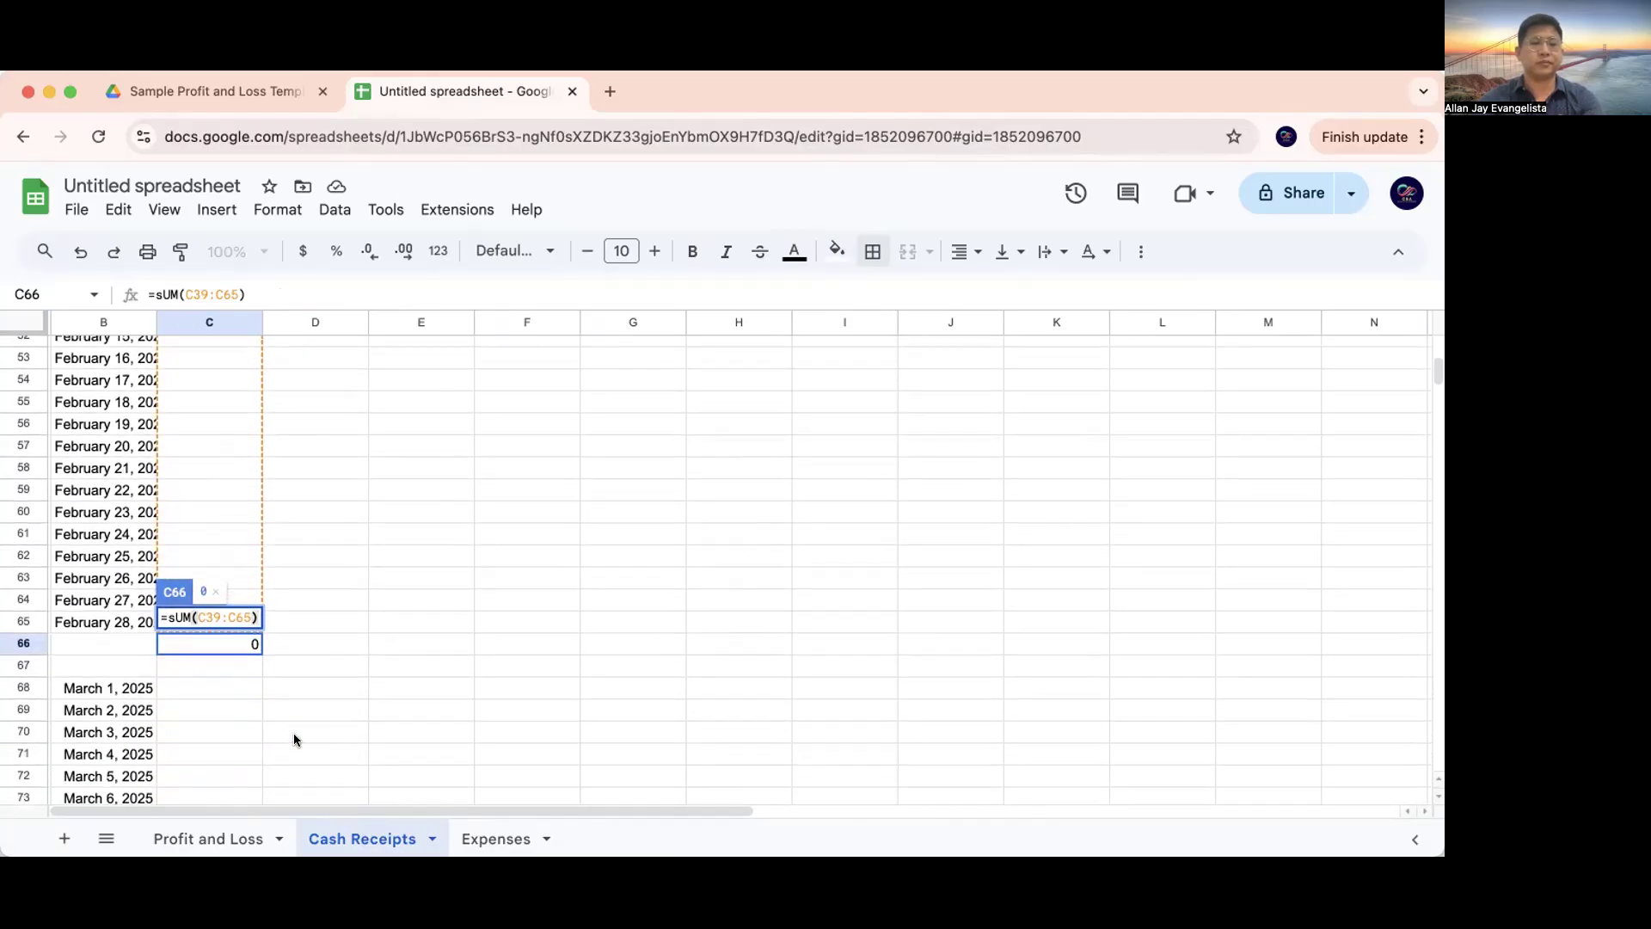
key("Tab")
key("Left")
type("=s")
key("Tab")
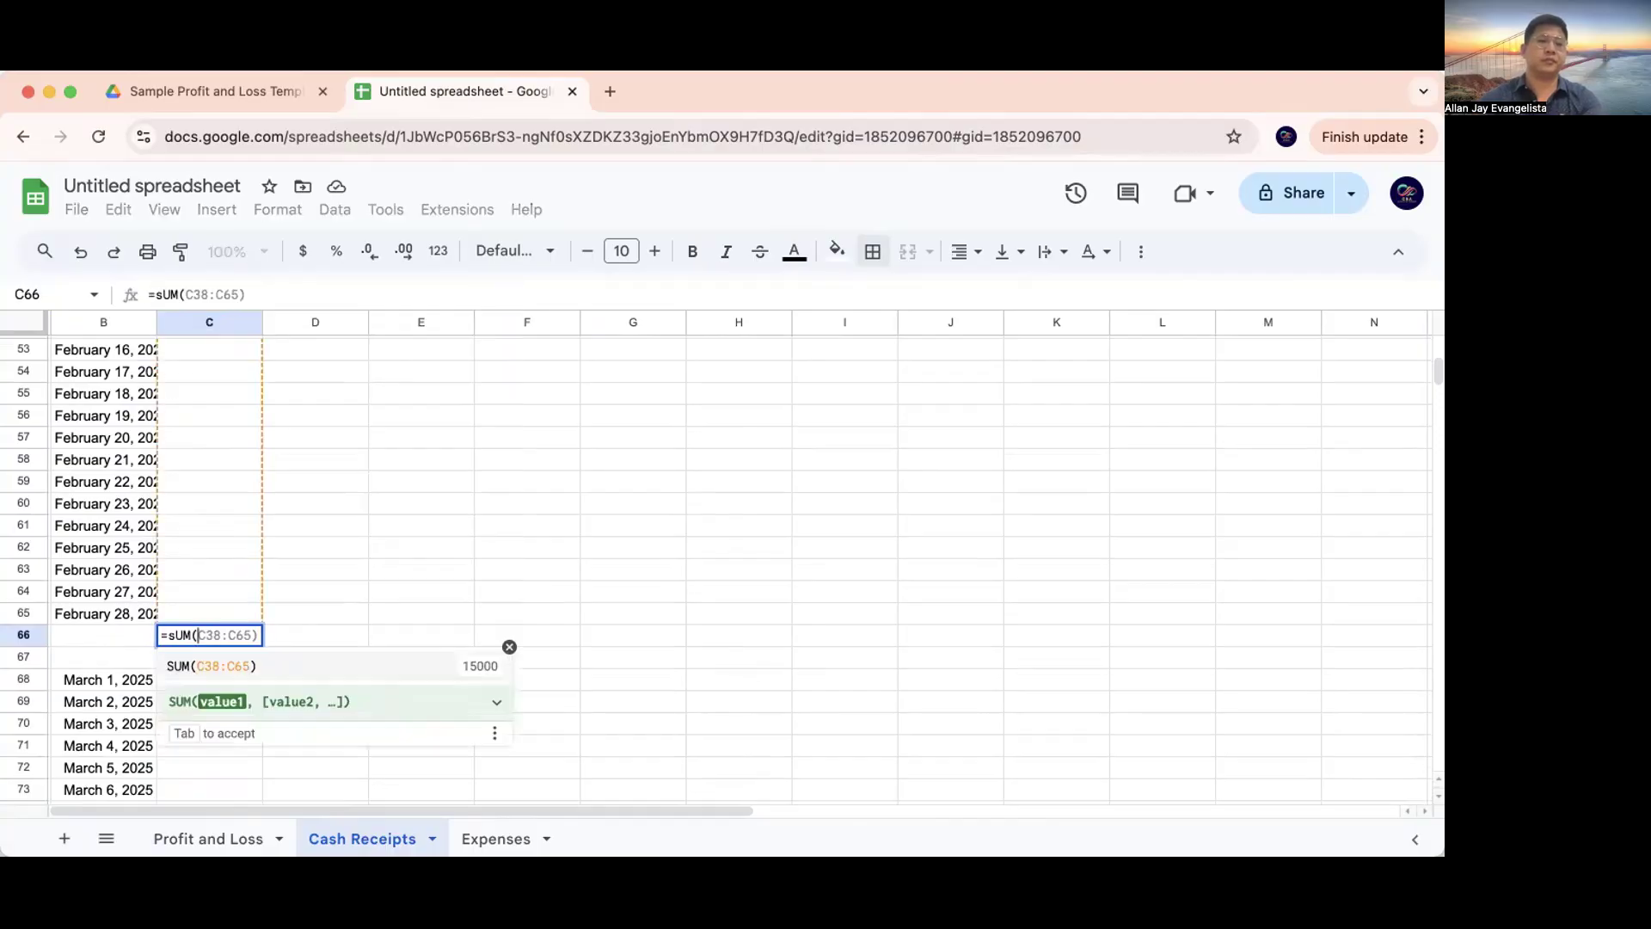
key("Up")
key("shift+Up")
key("shift+Up")
key("shift+Up")
key("shift+Up")
key("shift+Up")
key("shift+Up")
key("shift+Up")
key("shift+Up")
key("shift+Up")
key("shift+Up")
key("shift+Up")
key("shift+Up")
key("shift+Up")
key("shift+Up")
key("shift+Up")
key("shift+Up")
key("shift+Up")
key("shift+Up")
key("shift+Up")
key("shift+Up")
key("shift+Up")
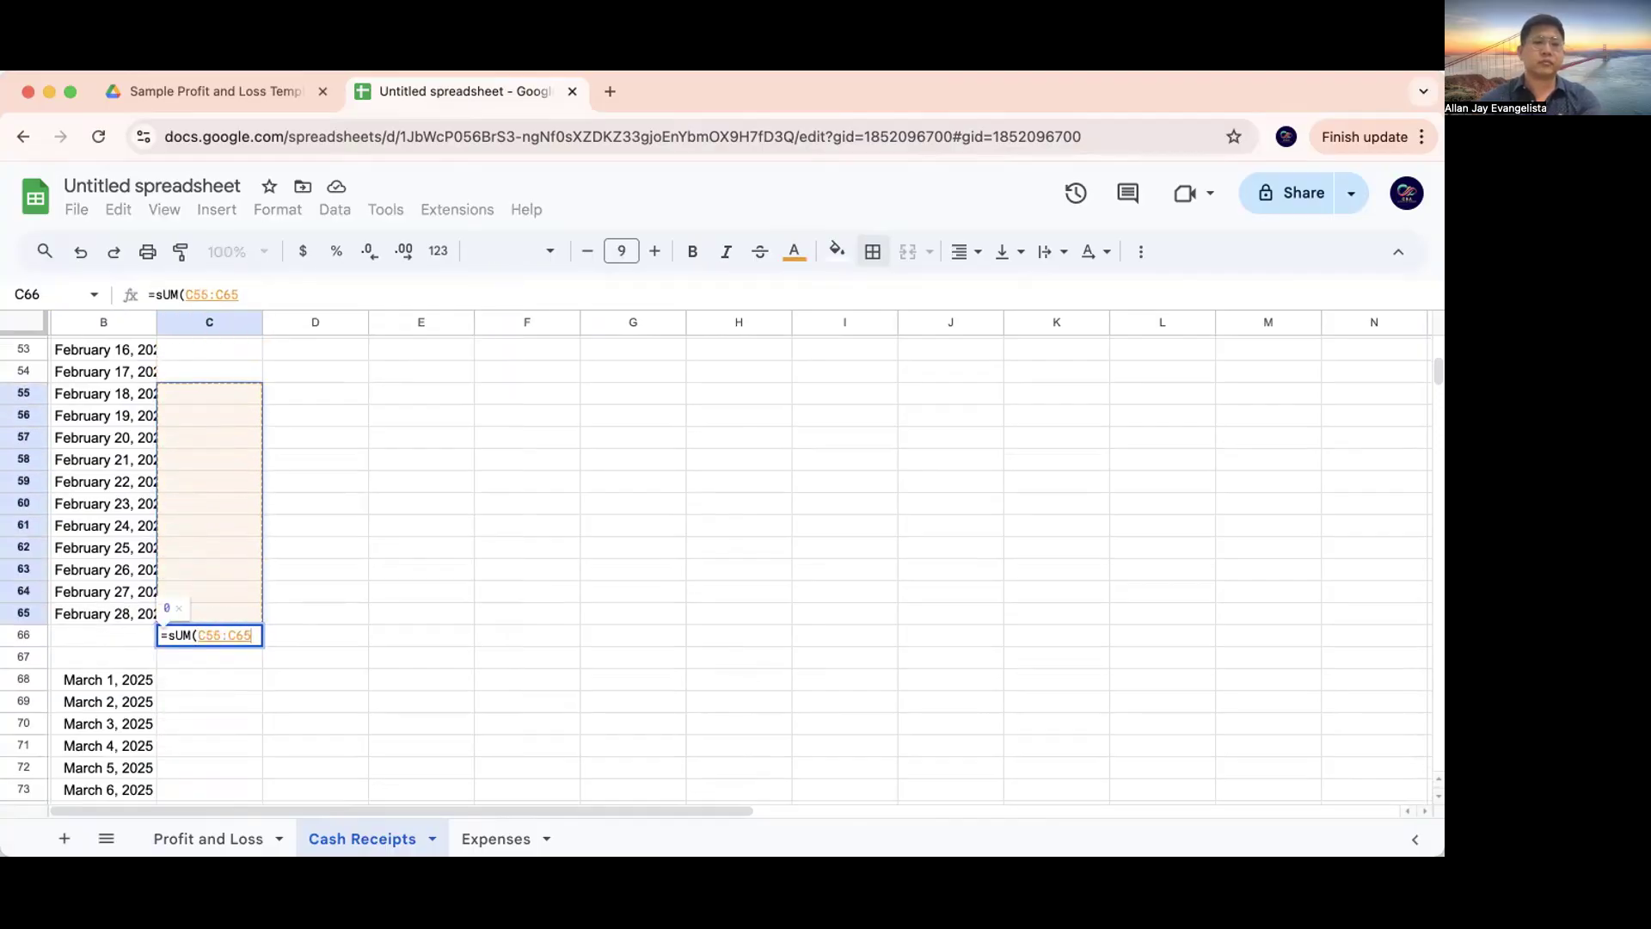
key("shift+Up")
key("shift+Up")
key("shift+Up")
key("shift+Up")
key("shift+Up")
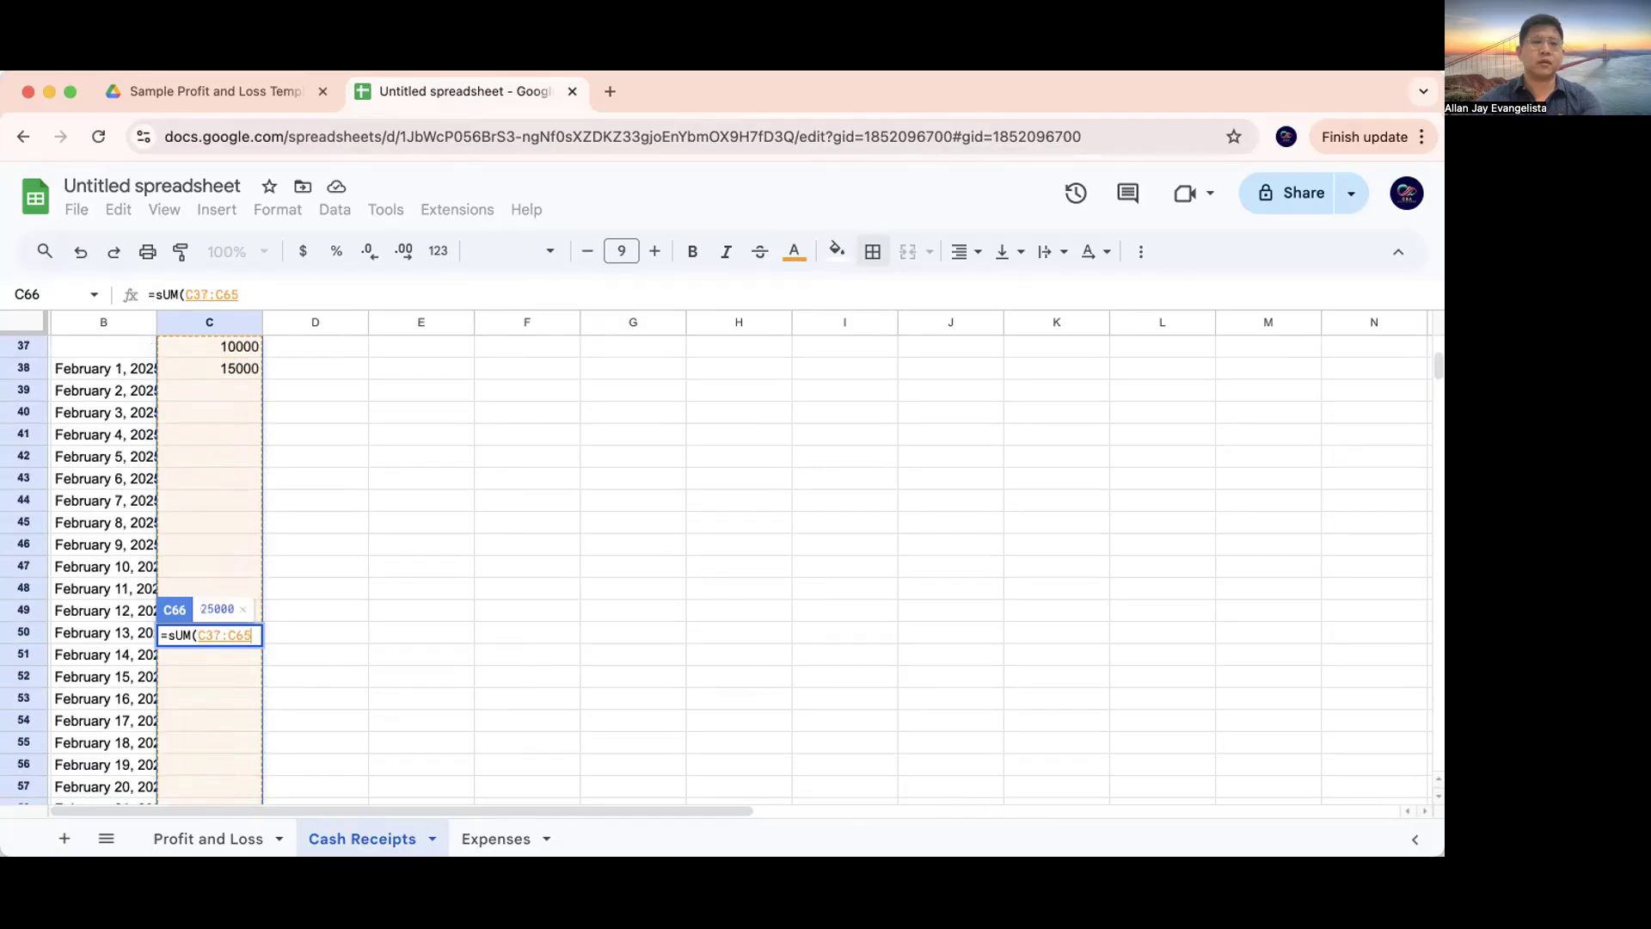
key("Return")
left_click(103, 767)
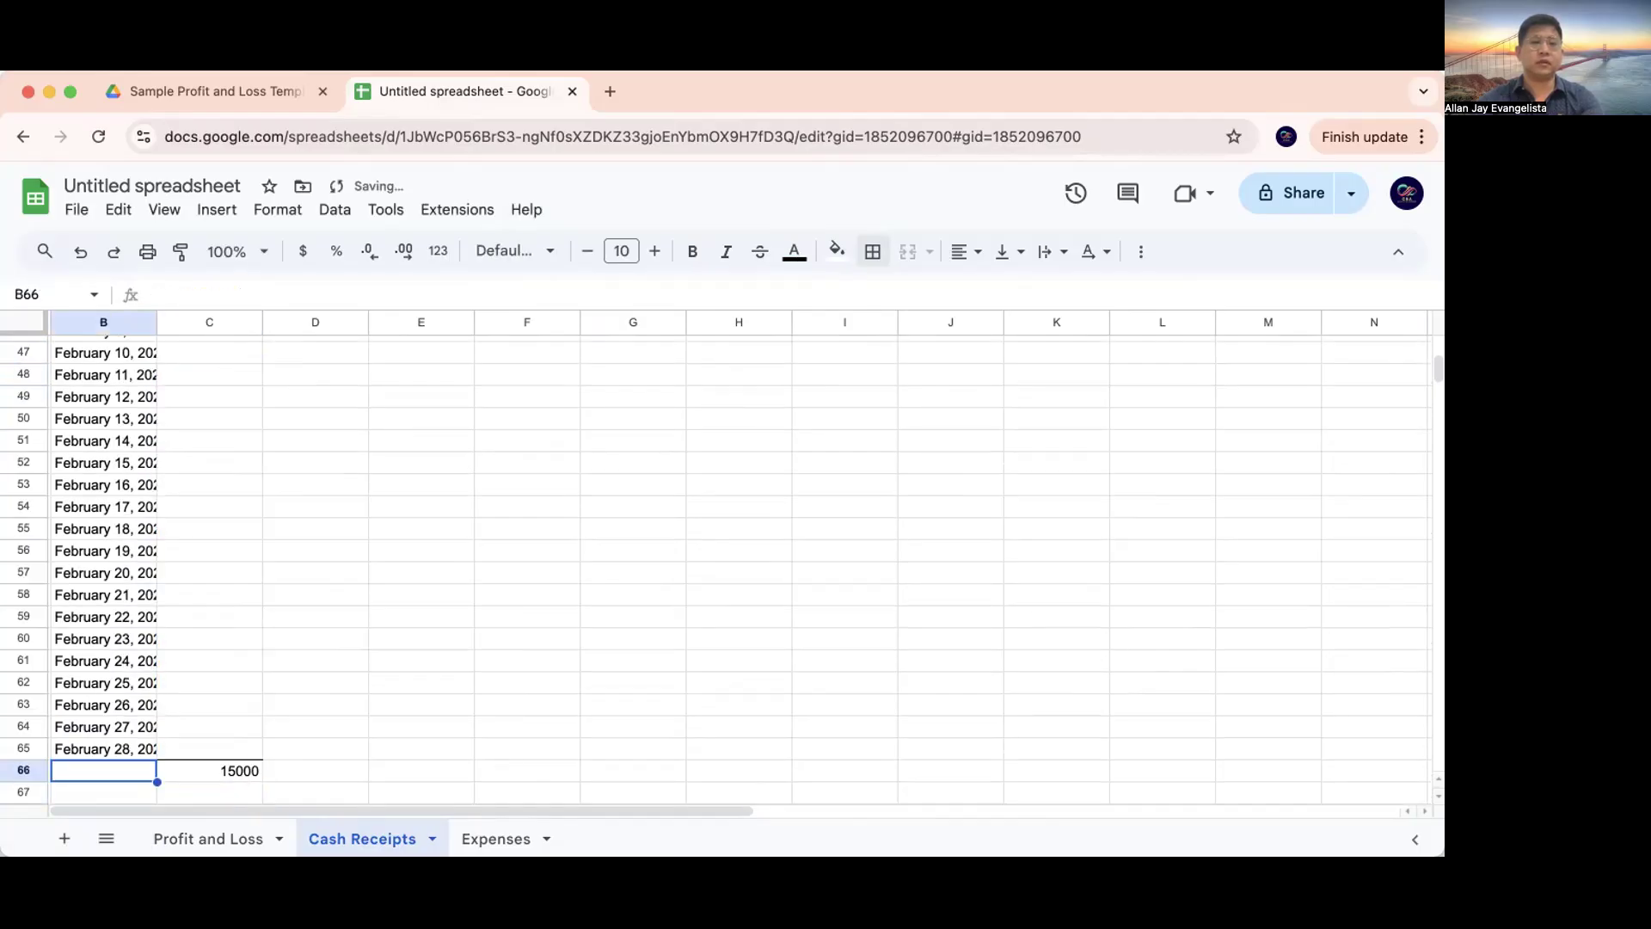
Review the expense rows on the Profit and Loss sheet, and narrow column A on the Expenses sheet
left_click(209, 839)
left_click(542, 596)
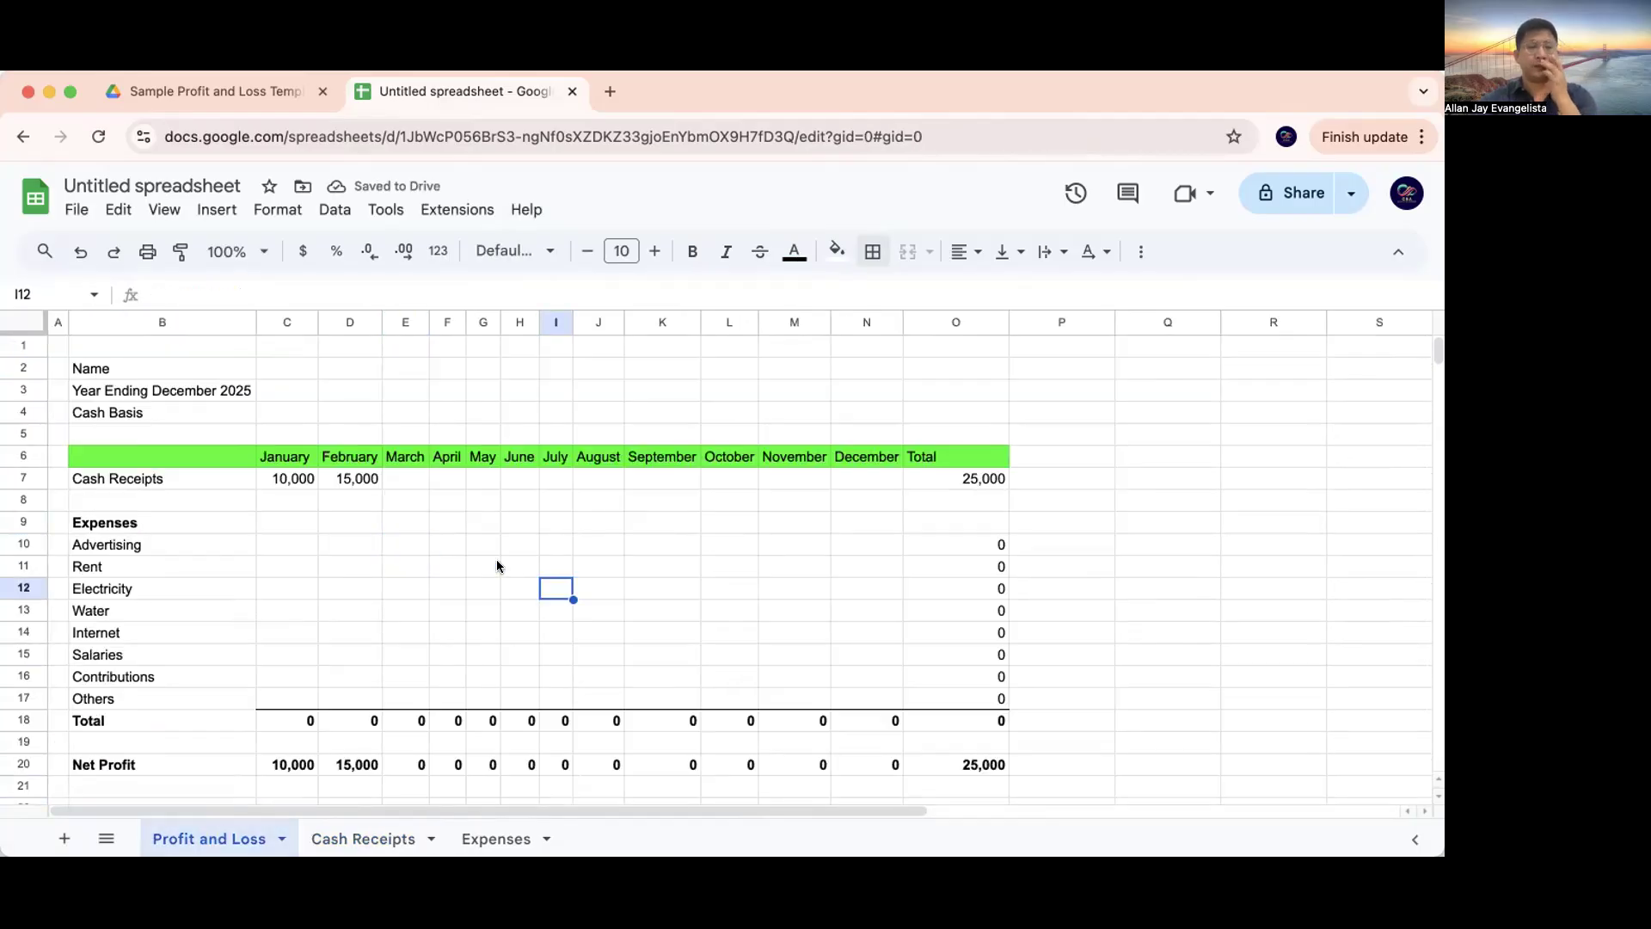
left_click(293, 545)
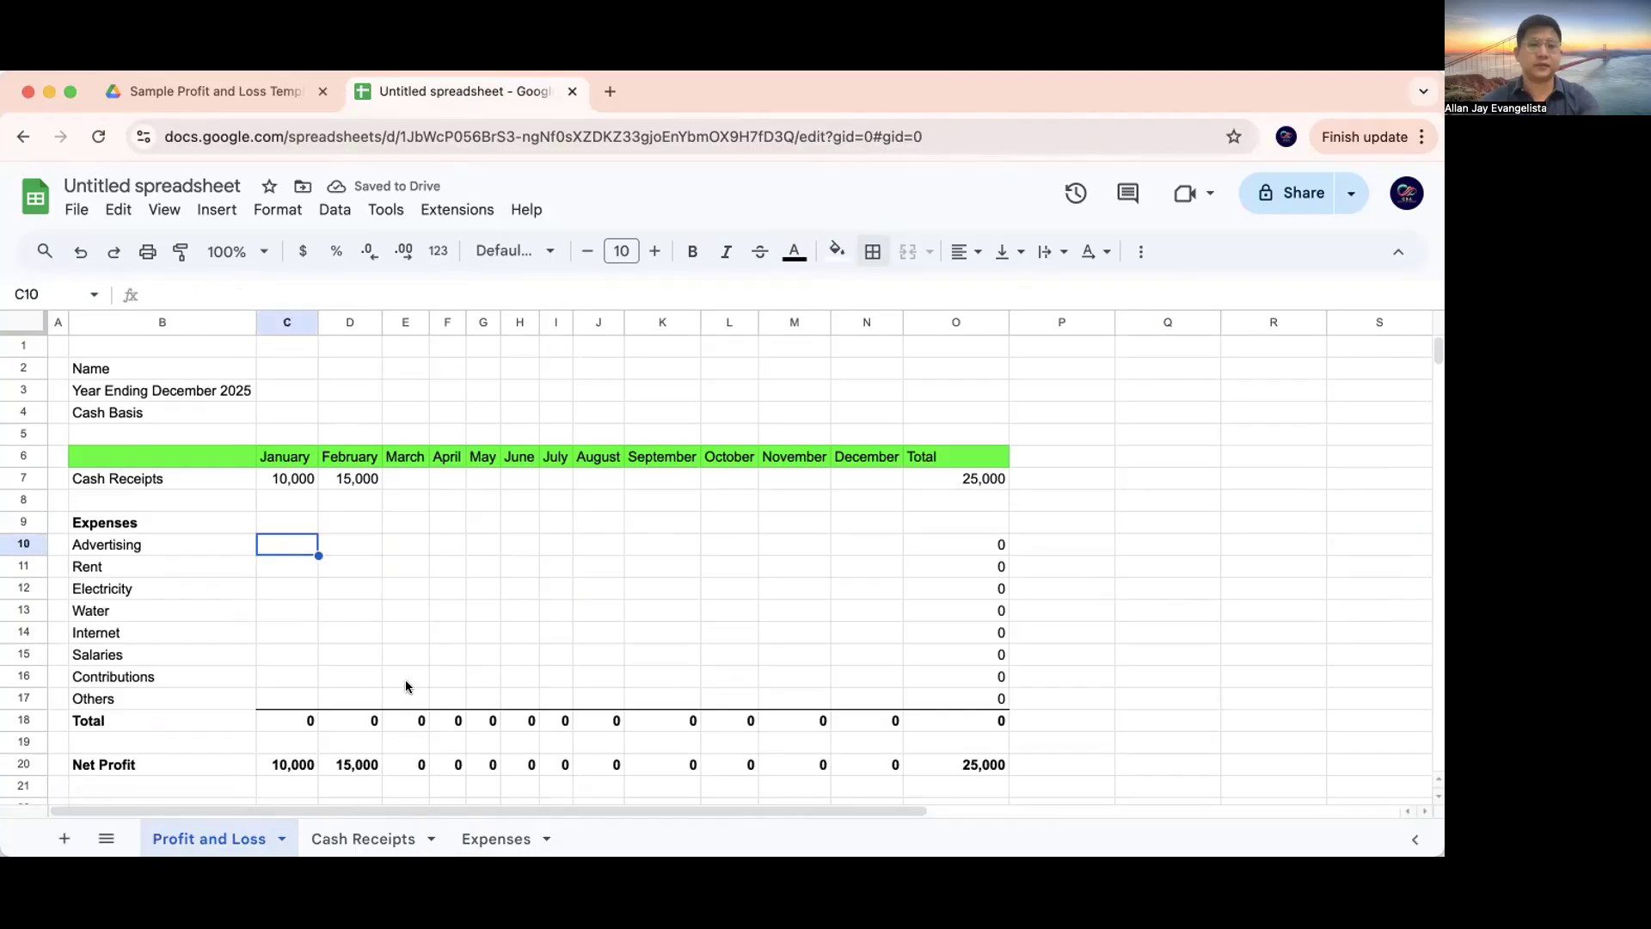
left_click(483, 838)
left_click_drag(153, 323, 60, 322)
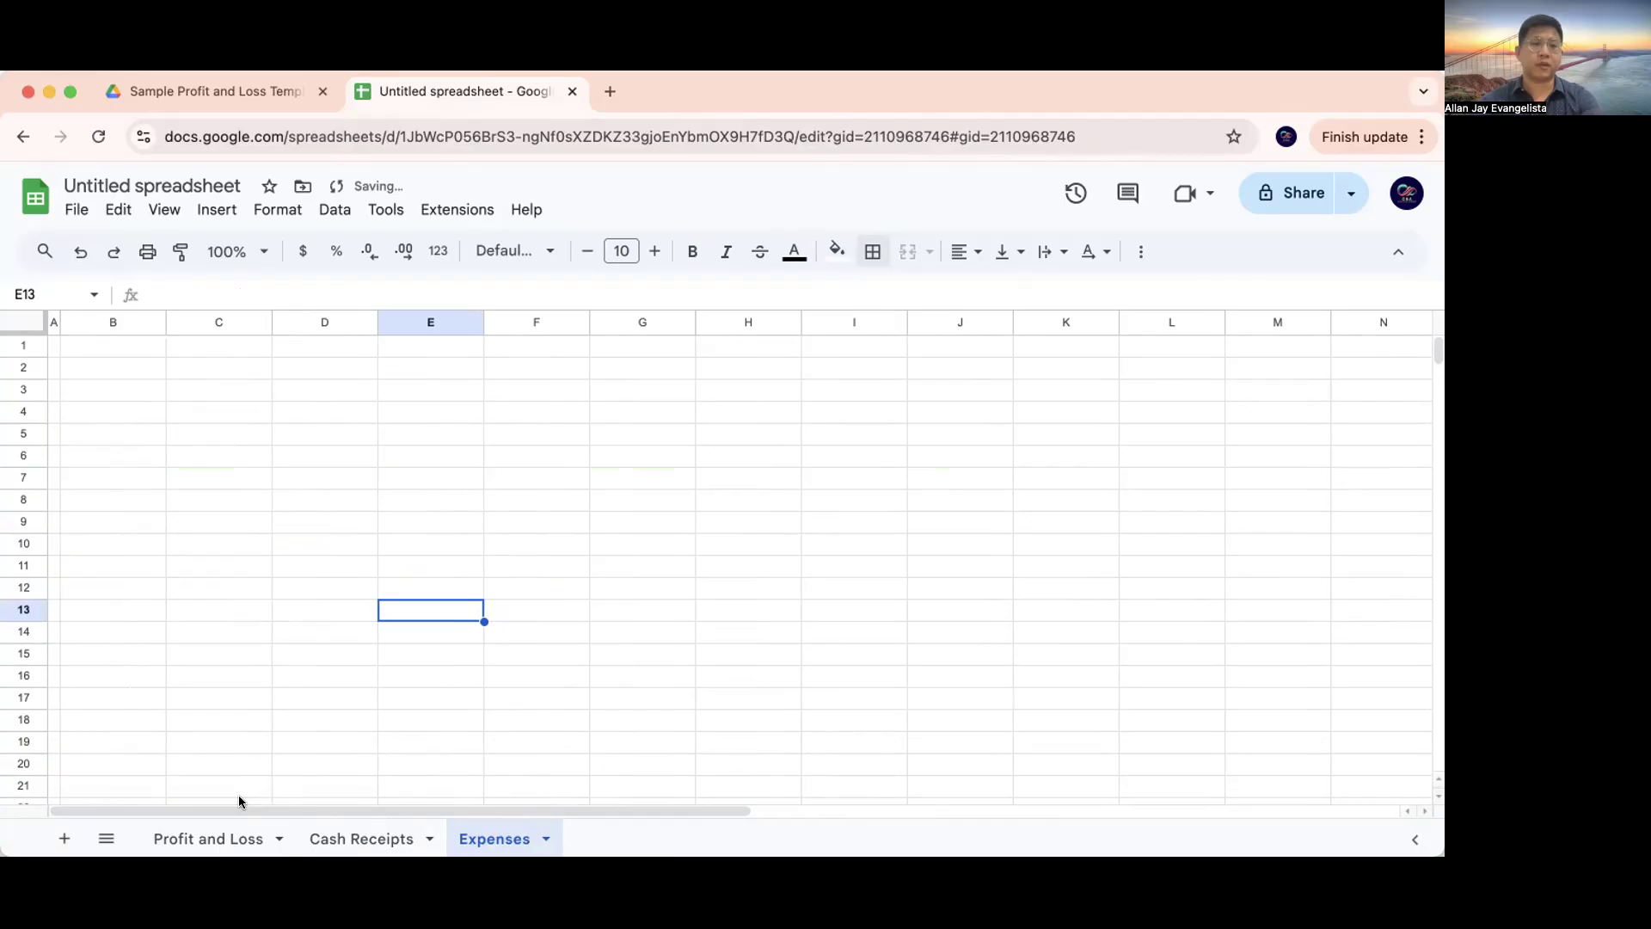
Copy the expense categories Advertising through Others from the Profit and Loss sheet into the Expenses sheet, starting at B3
left_click(186, 831)
left_click_drag(176, 539, 173, 686)
key("ctrl+c")
left_click(491, 834)
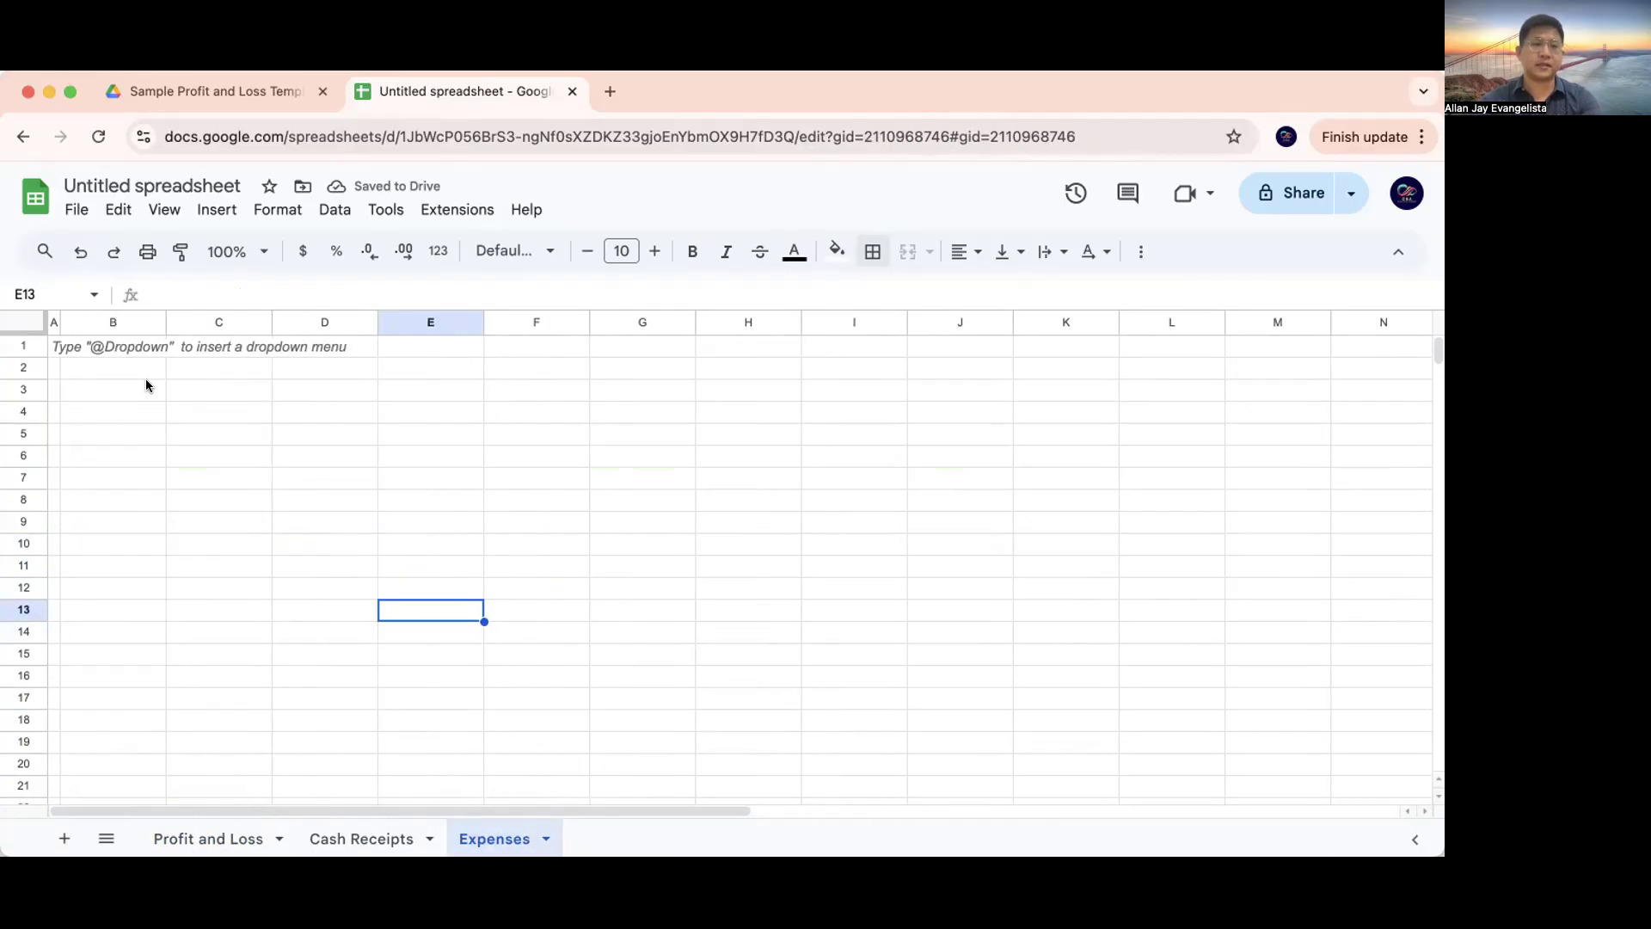
left_click(202, 389)
left_click(105, 395)
key("ctrl+v")
Move the Rent label from B4 to C3, beside Advertising
left_click(124, 415)
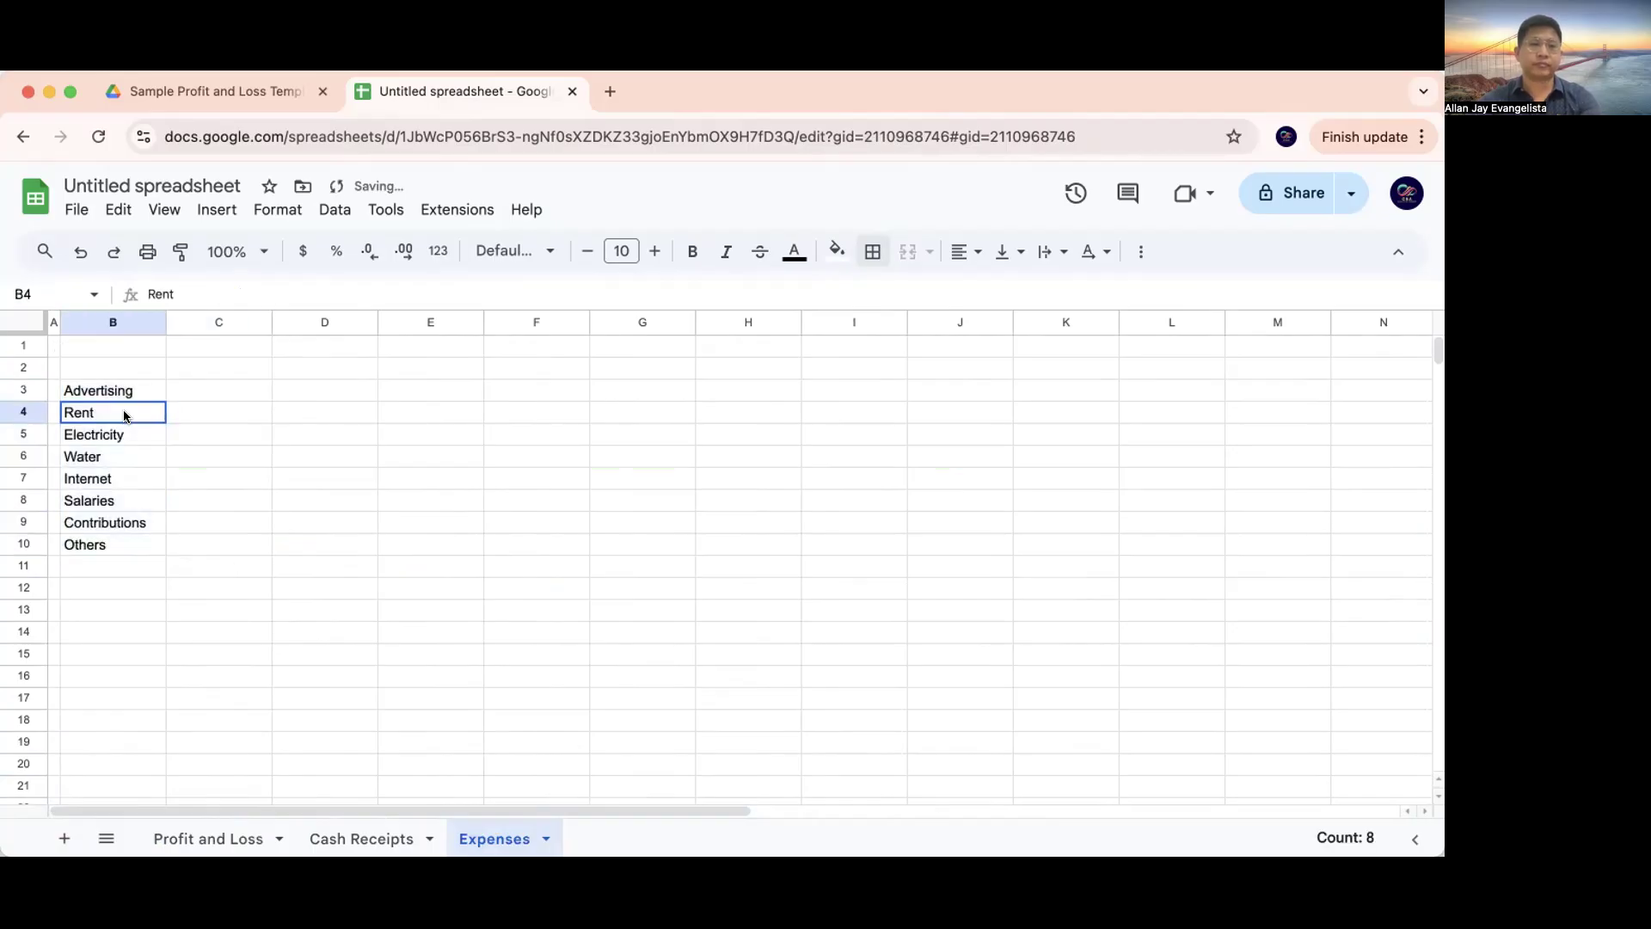
key("Right")
key("Left")
key("super+x")
key("Up")
key("Right")
key("super+v")
Move the Electricity label from B5 to D3 in the header row
key("Down")
key("Left")
key("Down")
key("super+x")
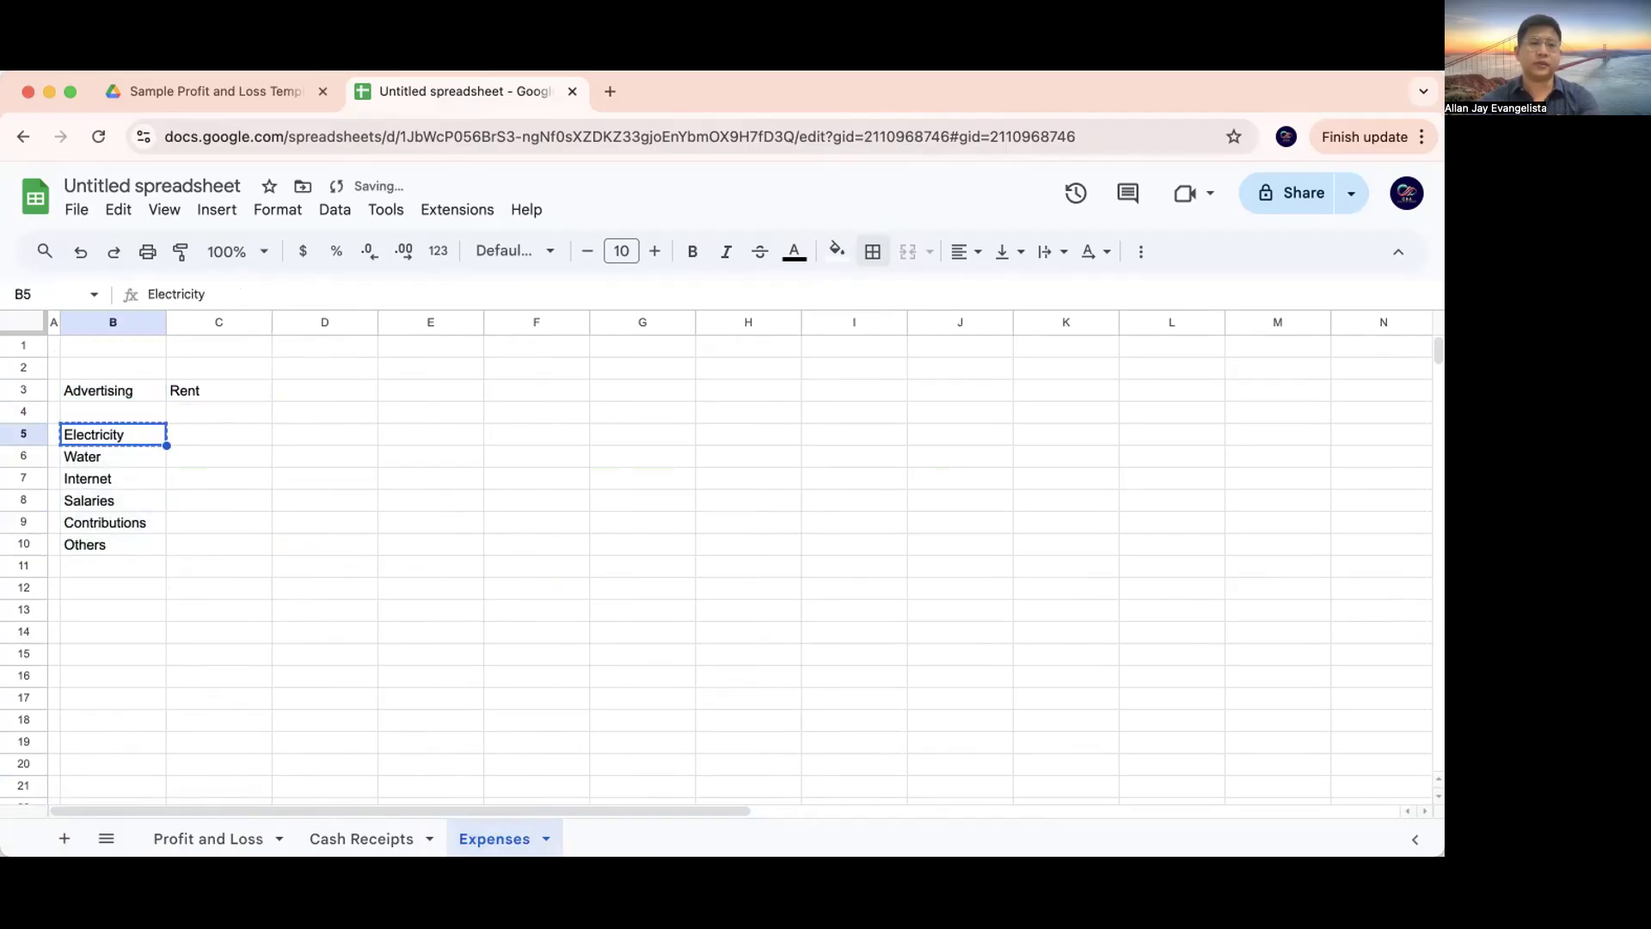
key("Up")
key("Up")
key("Right")
key("Right")
key("super+v")
Move the Water label from B6 to E3 in the header row
key("Left")
key("Left")
key("Down")
key("Down")
key("Down")
key("super+x")
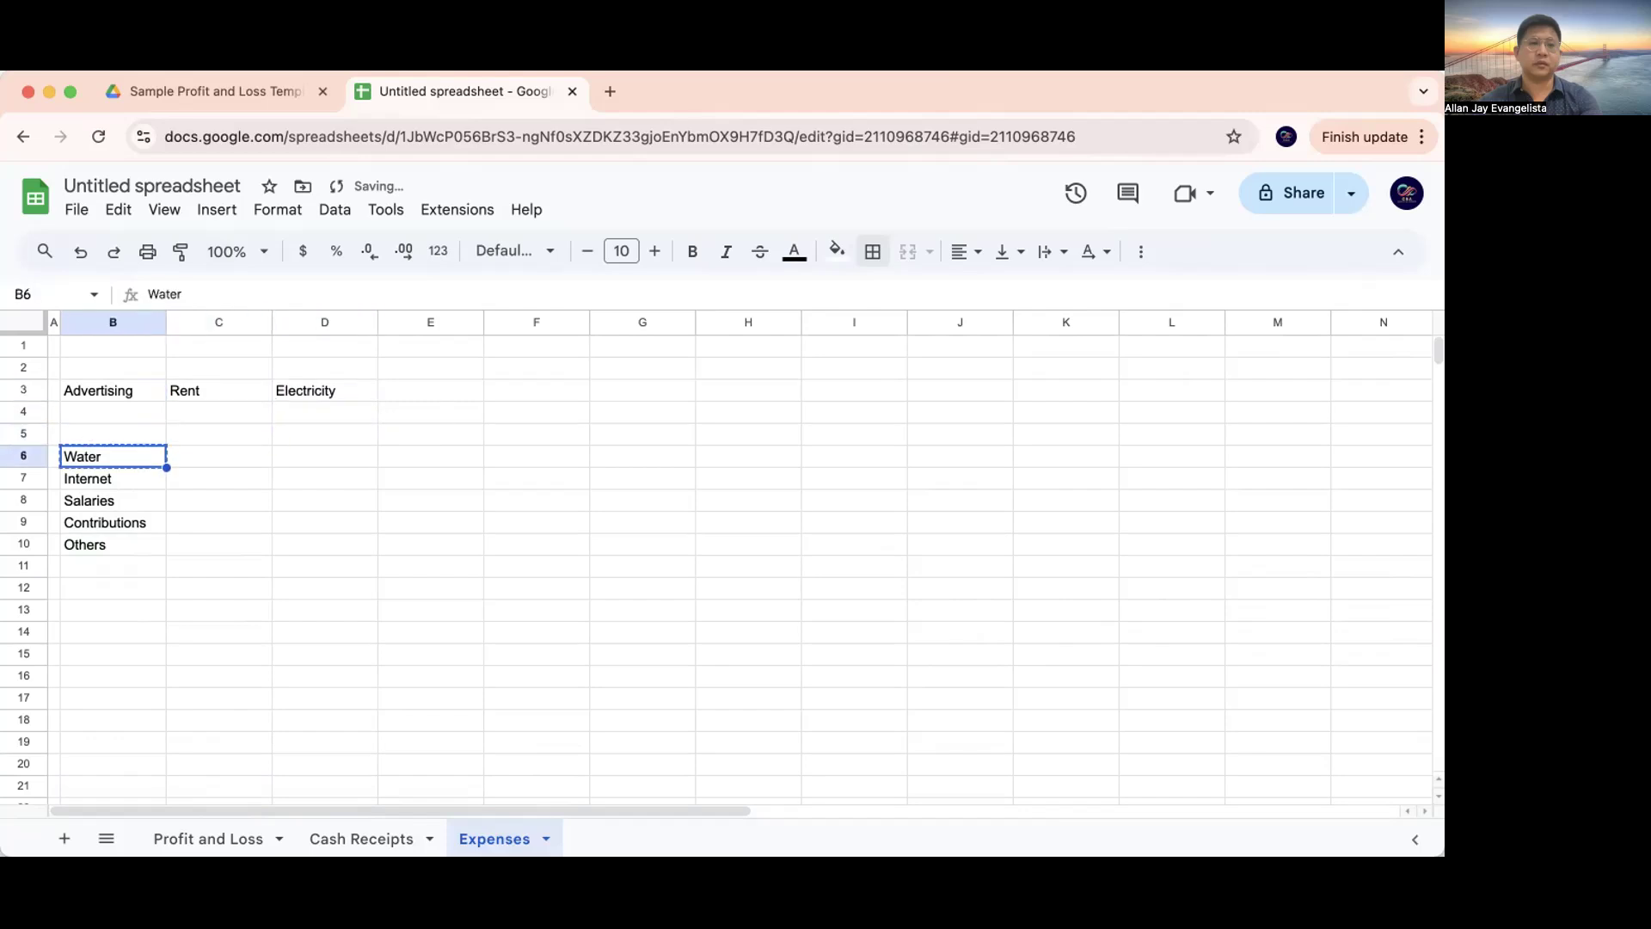
key("Up")
key("Up")
key("Right")
key("Up")
key("Right")
key("Right")
key("super+v")
Move the Internet label from B7 to F3 in the header row
key("Left")
key("Down")
key("Left")
key("Left")
key("Down")
key("Down")
key("Delete")
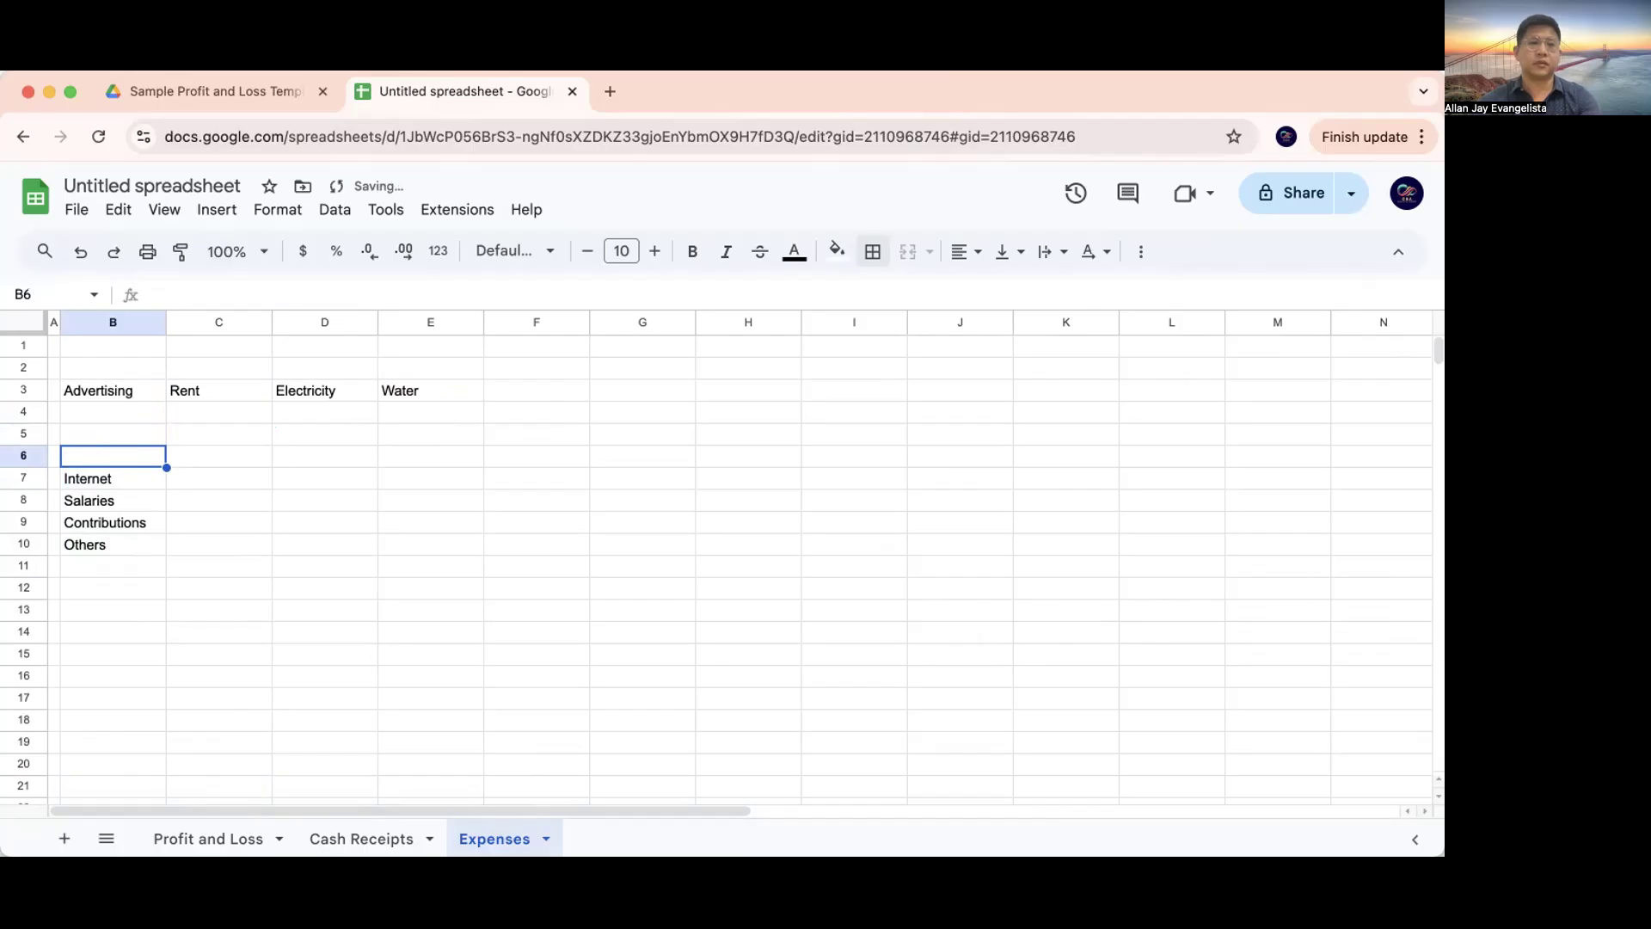
key("Down")
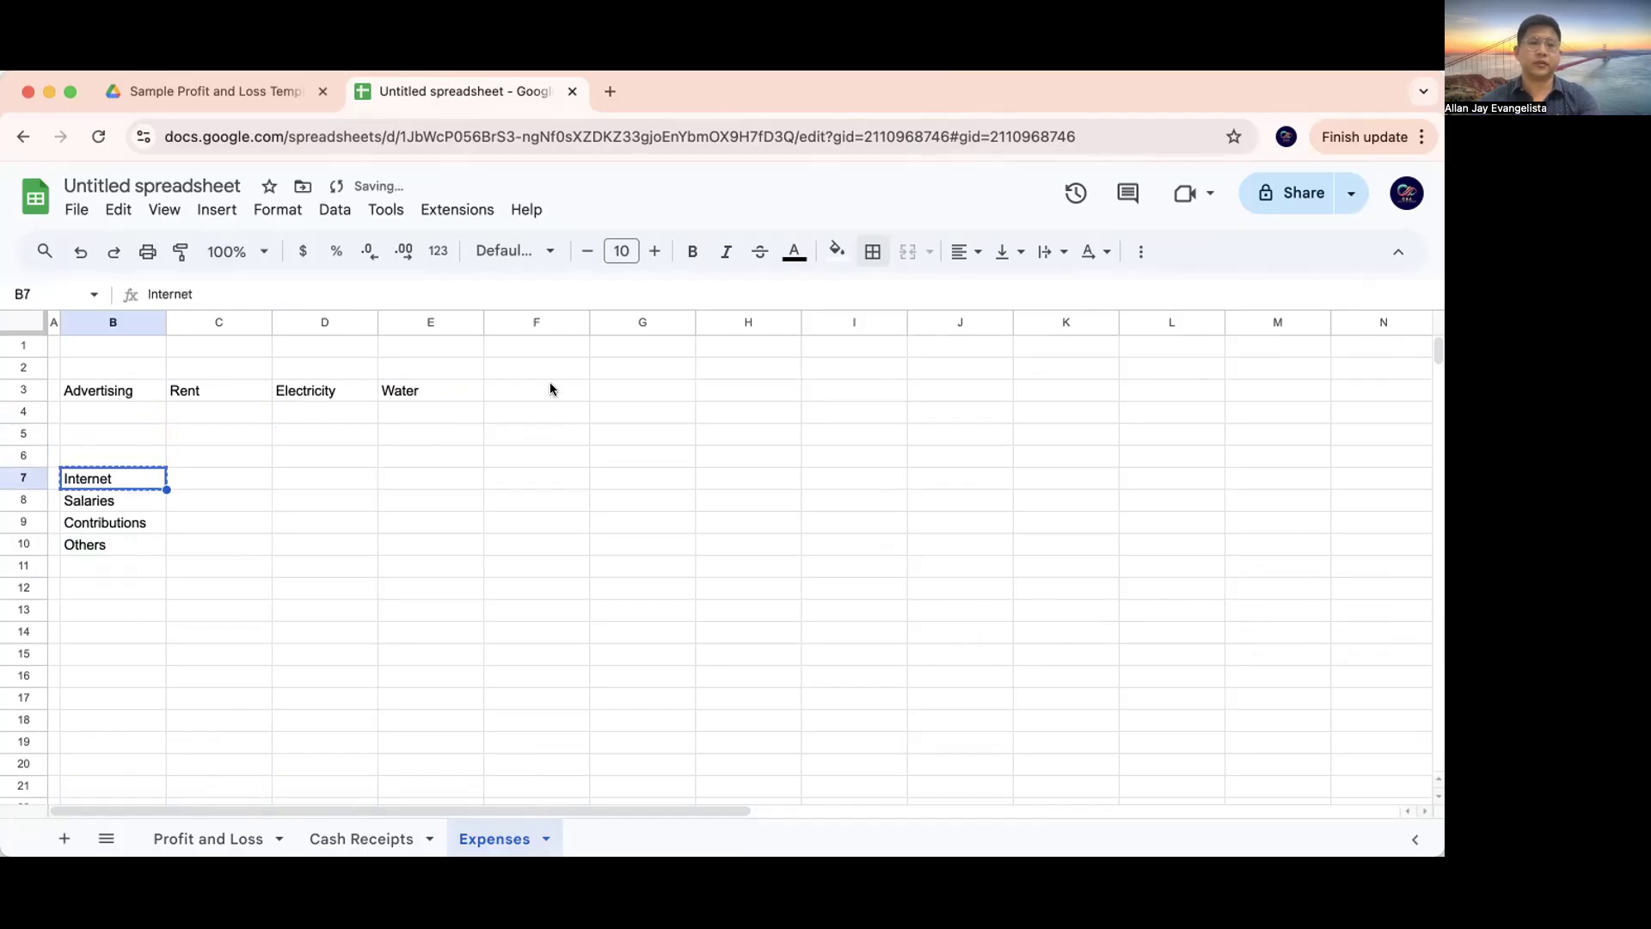
left_click(550, 388)
key("super+v")
Move the Salaries label to G3 and the Contributions label to H3
left_click(115, 503)
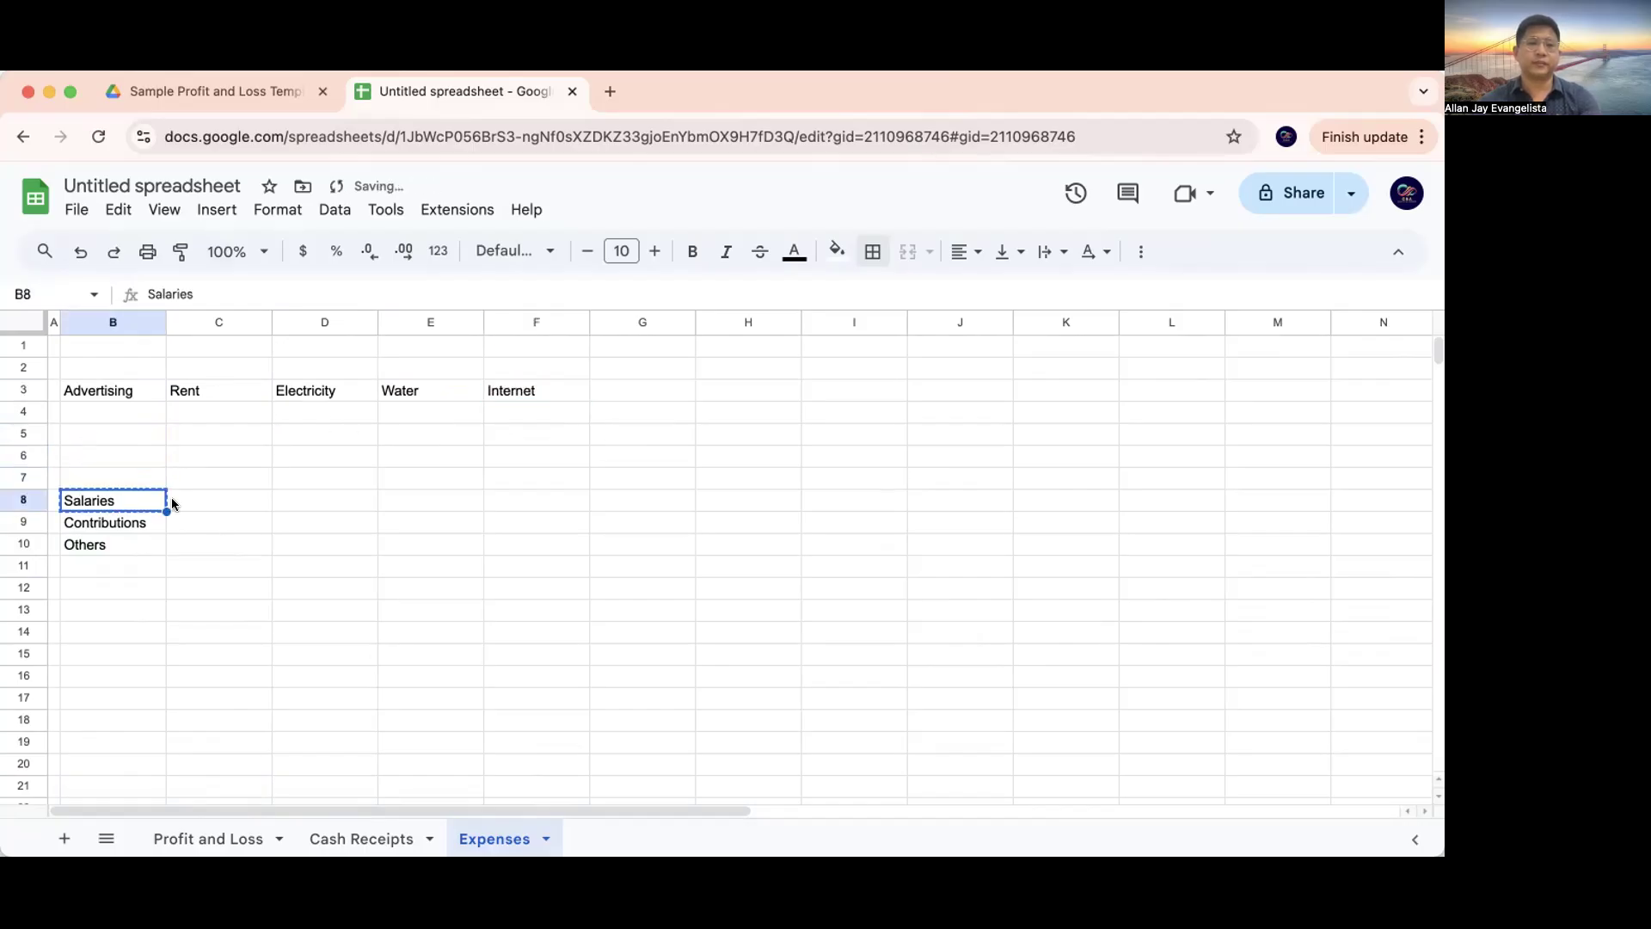
left_click(614, 384)
key("super+v")
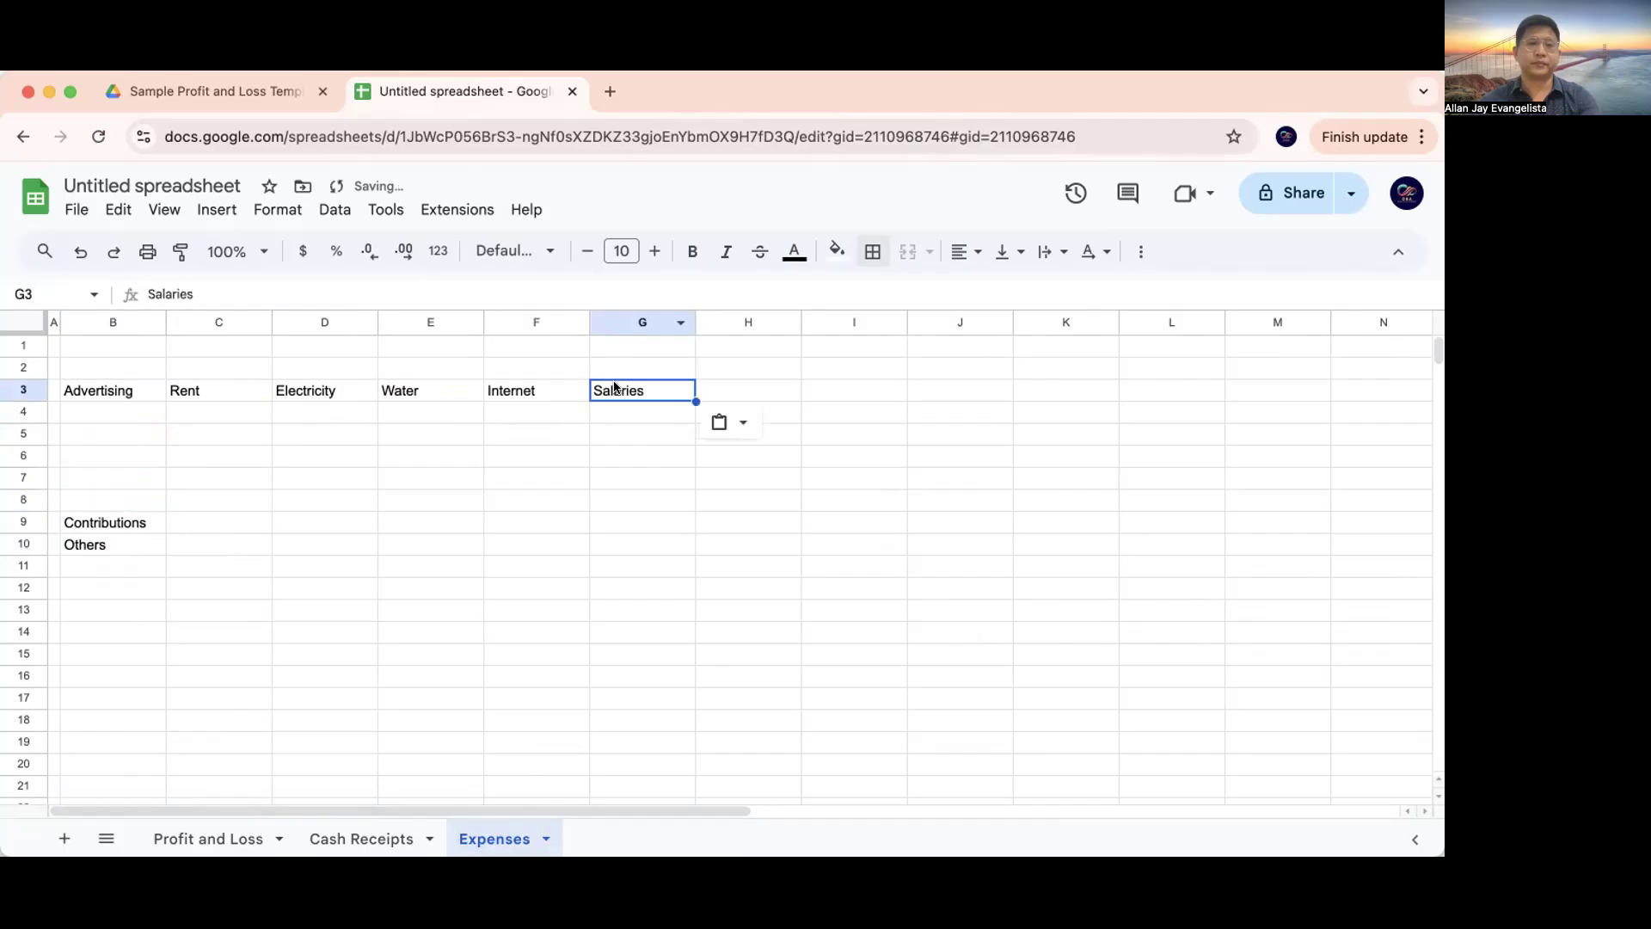
left_click(122, 527)
key("super+x")
left_click(779, 383)
key("super+v")
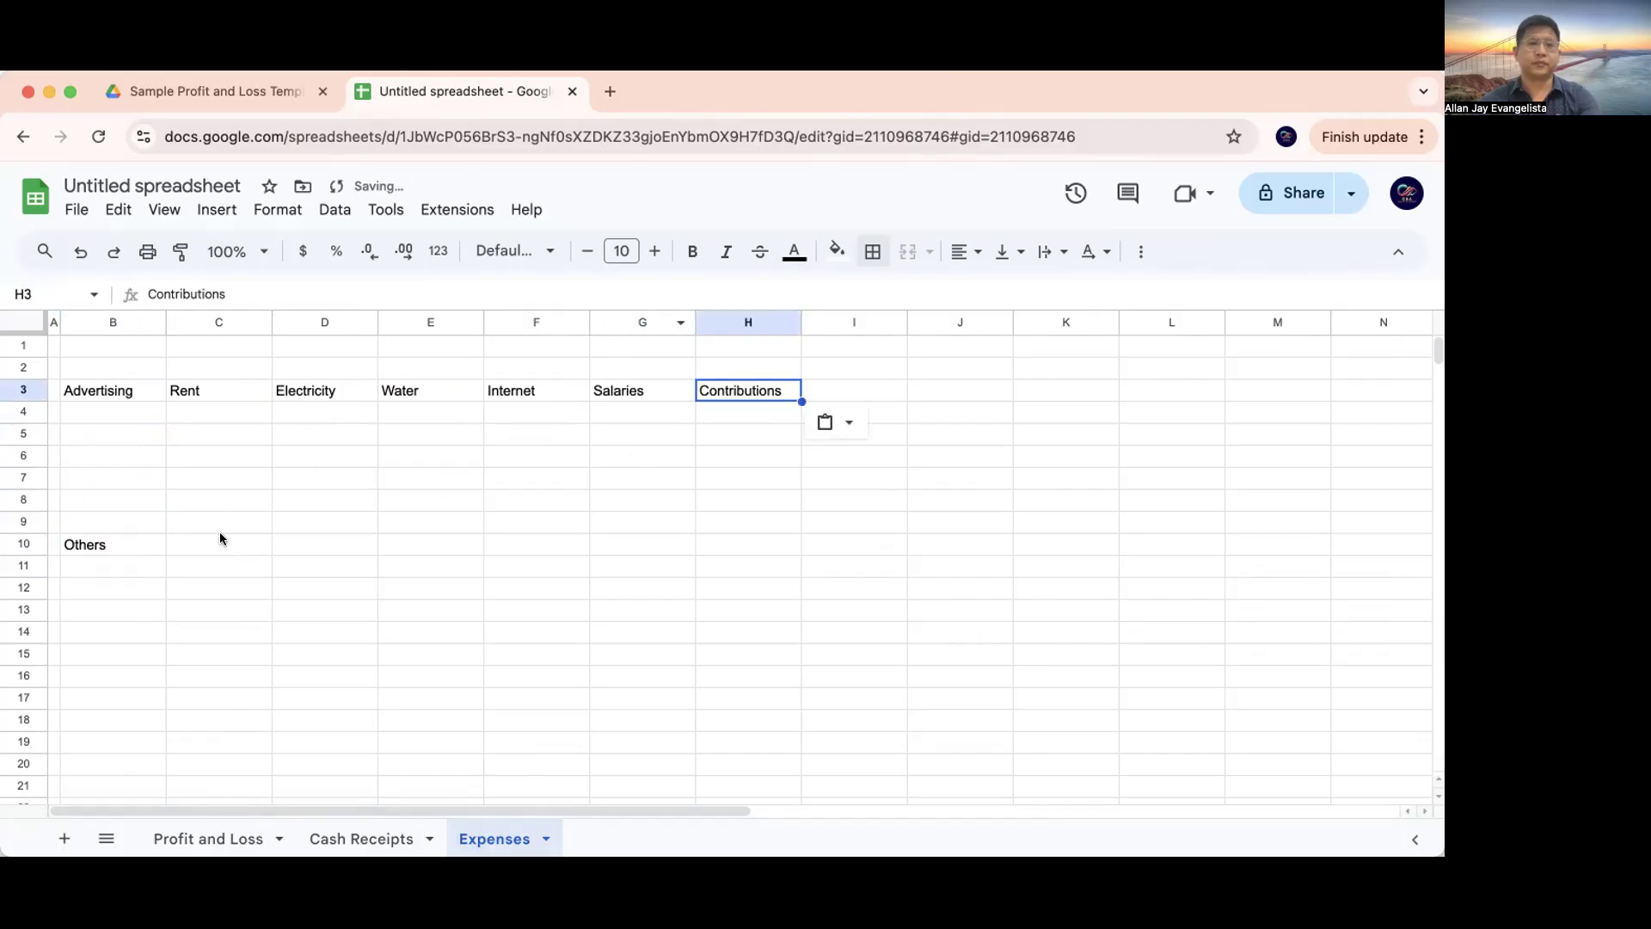
Move the Others label to I3 and add a Total header in J3
left_click(146, 544)
key("super+x")
left_click(816, 396)
key("super+v")
key("Tab")
type("Total")
key("Tab")
Shift the whole header row from Advertising to Total one column over so it starts at C3
key("Left")
key("Left")
key("Left")
key("Left")
key("Left")
key("Left")
key("Left")
key("Left")
key("Left")
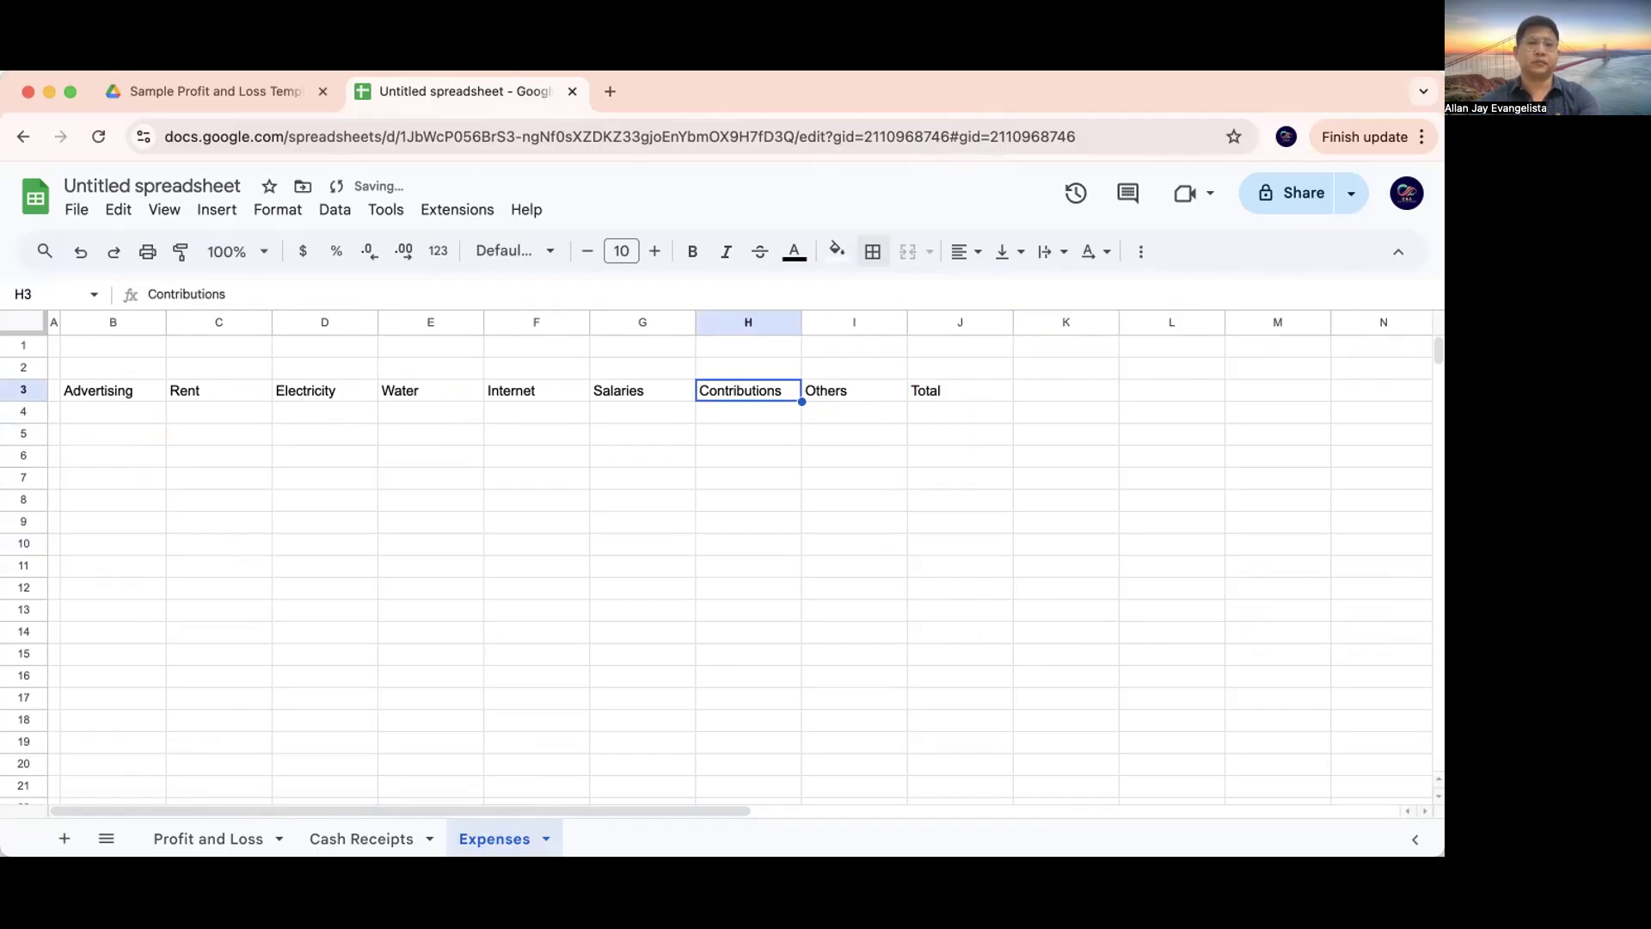
key("shift+Right")
key("shift+Right")
key("shift+Right")
key("shift+Right")
key("shift+Right")
key("shift+Right")
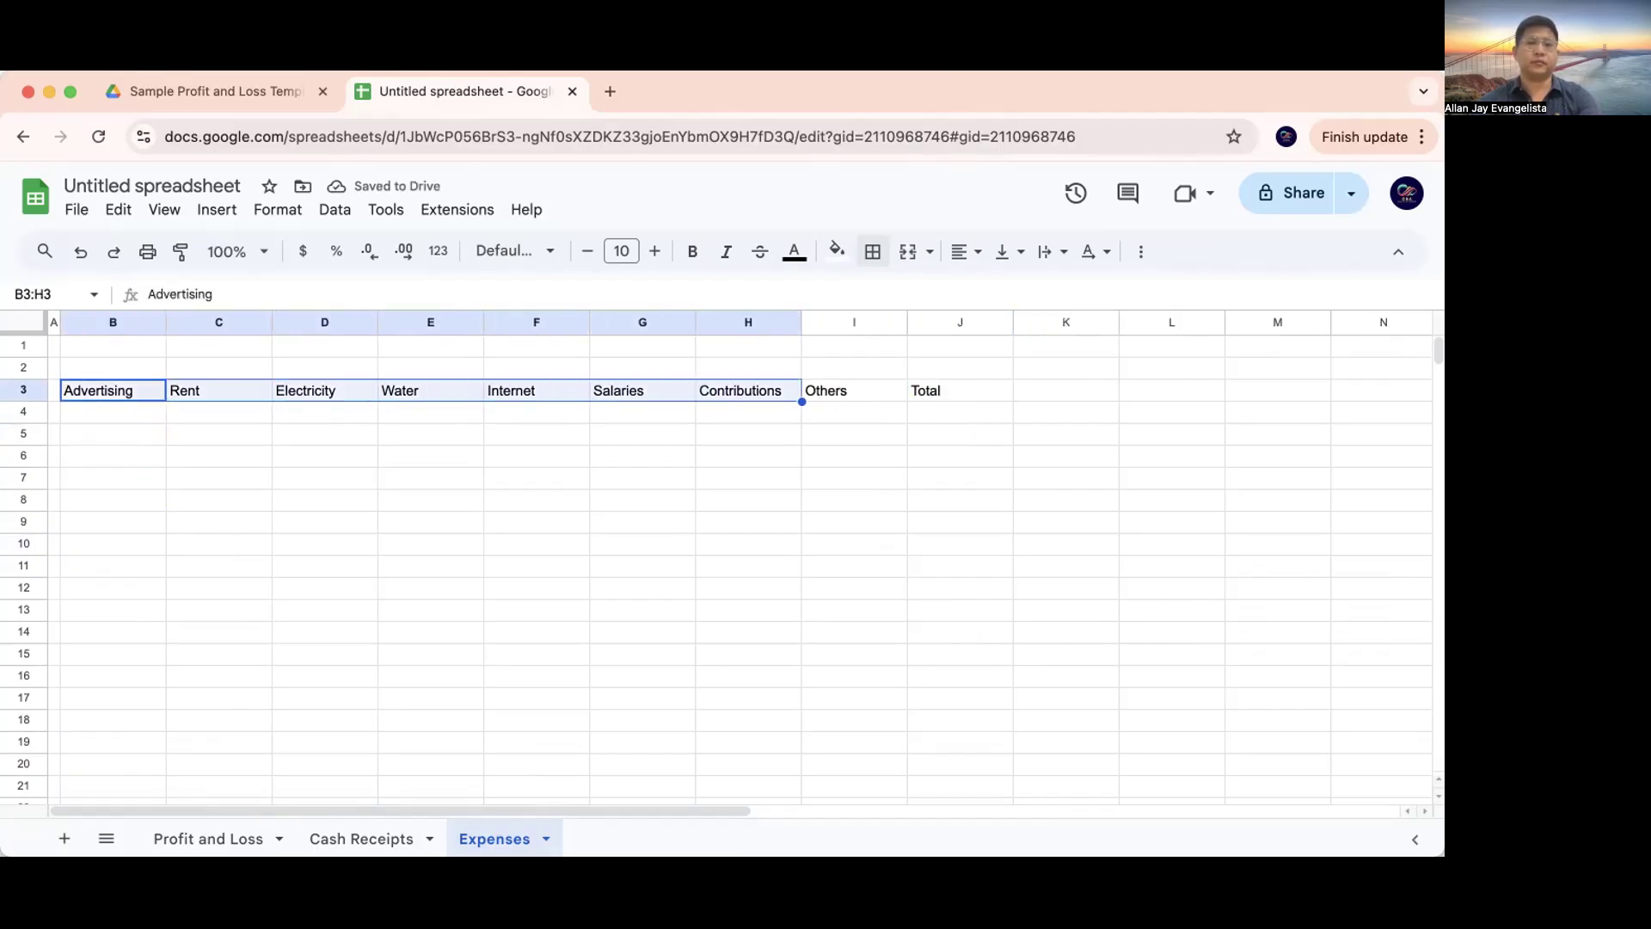
key("super+x")
key("Right")
key("super+v")
Enter the header Date in B3 with January 1, 2025 in B4 and January 2, 2025 in B5
key("Left")
type("Date")
key("Return")
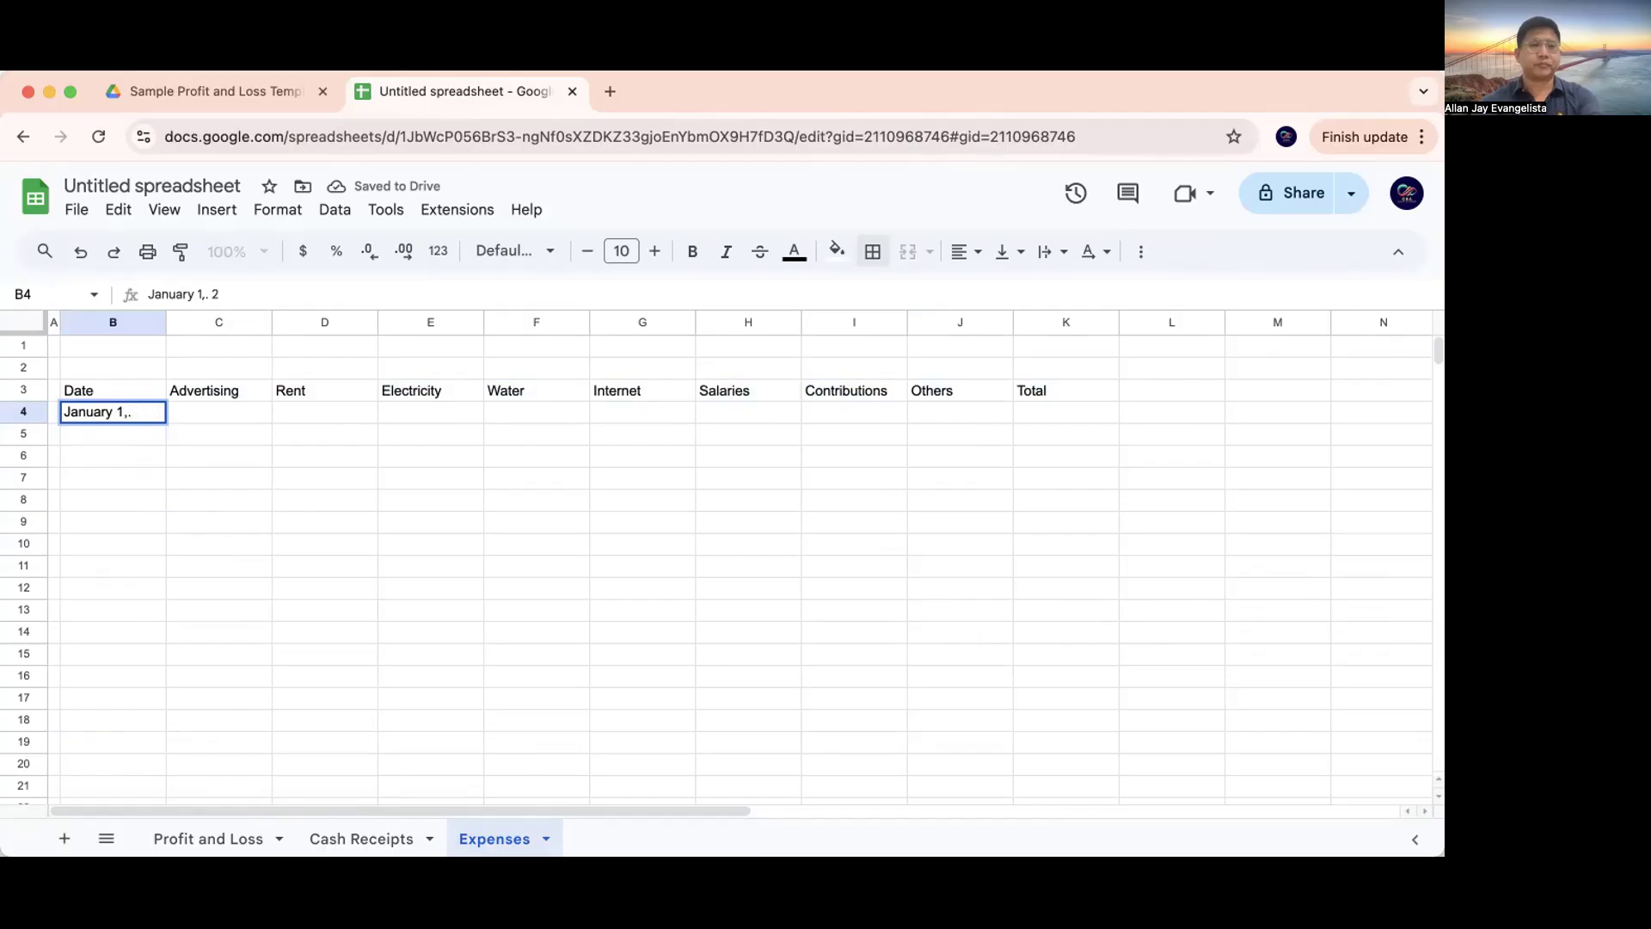
key("Return")
type("January 2, 2025")
key("Return")
Extend the date series from B4:B5 down column B to February 4, 2025 in B38
key("Up")
key("Up")
key("shift+Down")
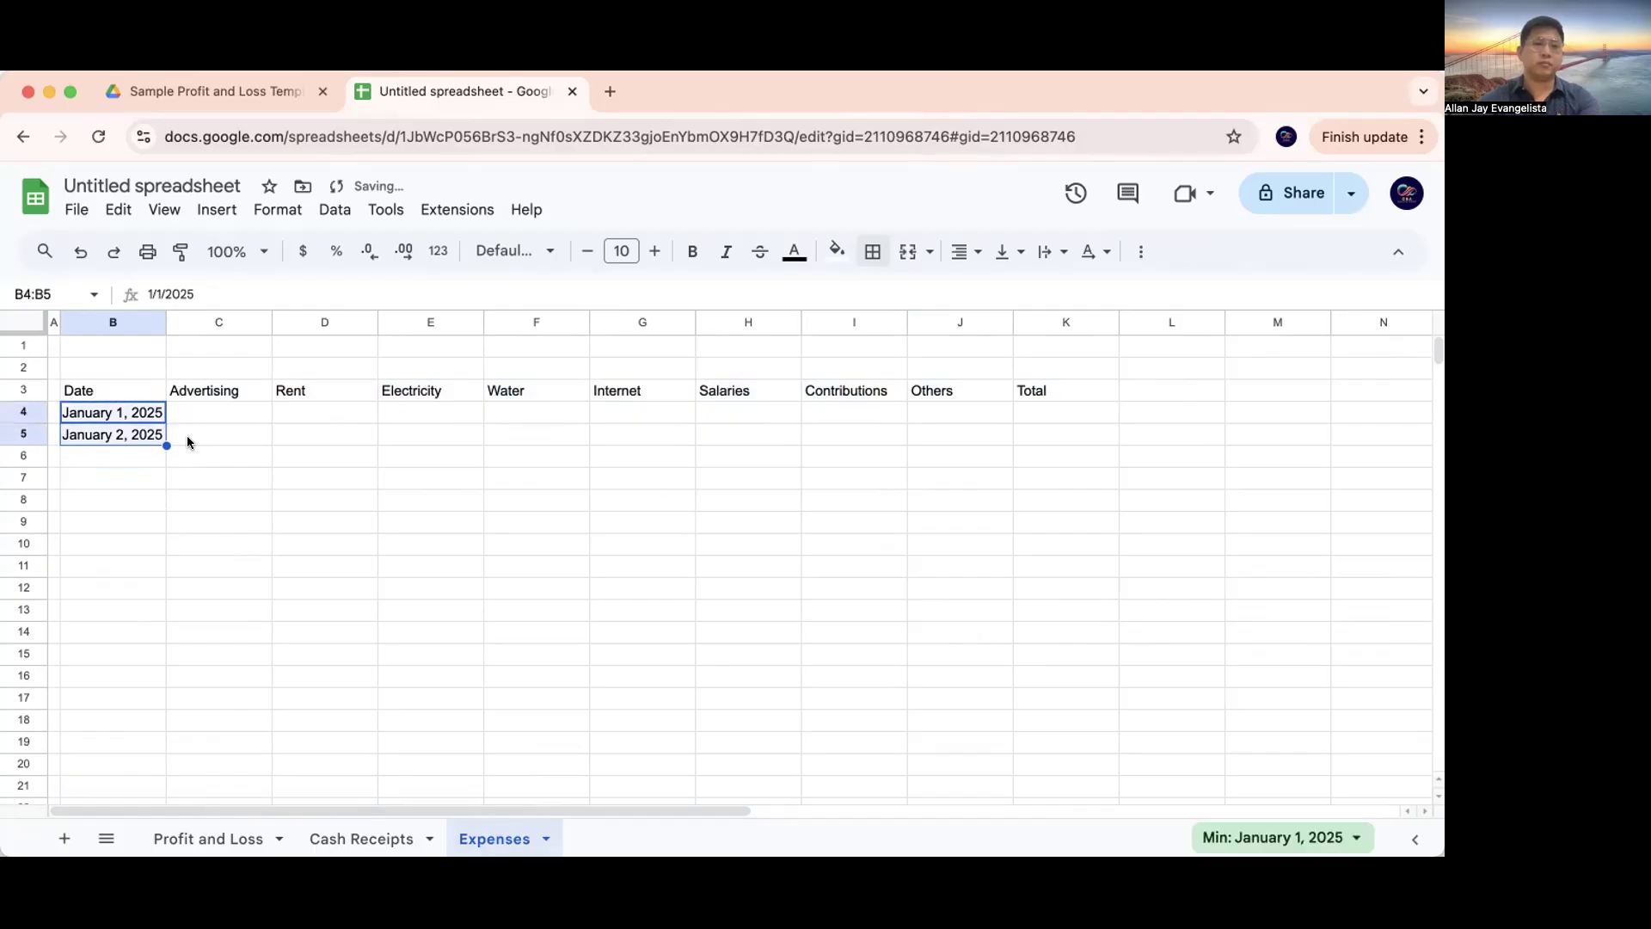
scroll(168, 662, "down", 5)
left_click_drag(160, 755, 155, 782)
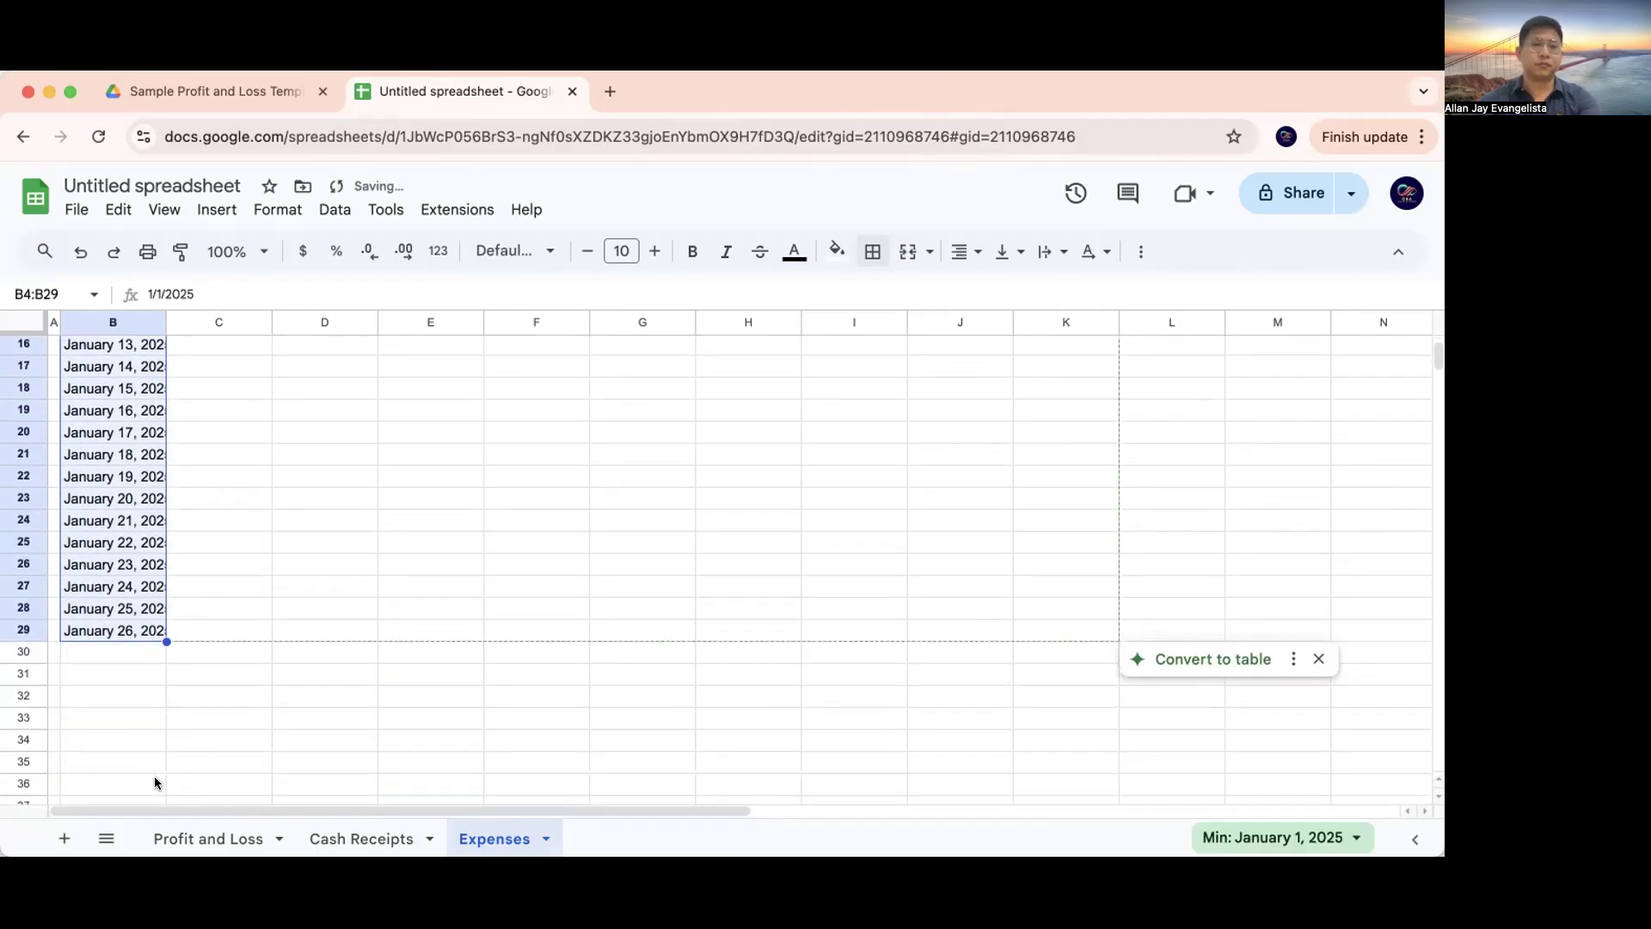
scroll(173, 582, "down", 1)
left_click_drag(154, 690, 146, 784)
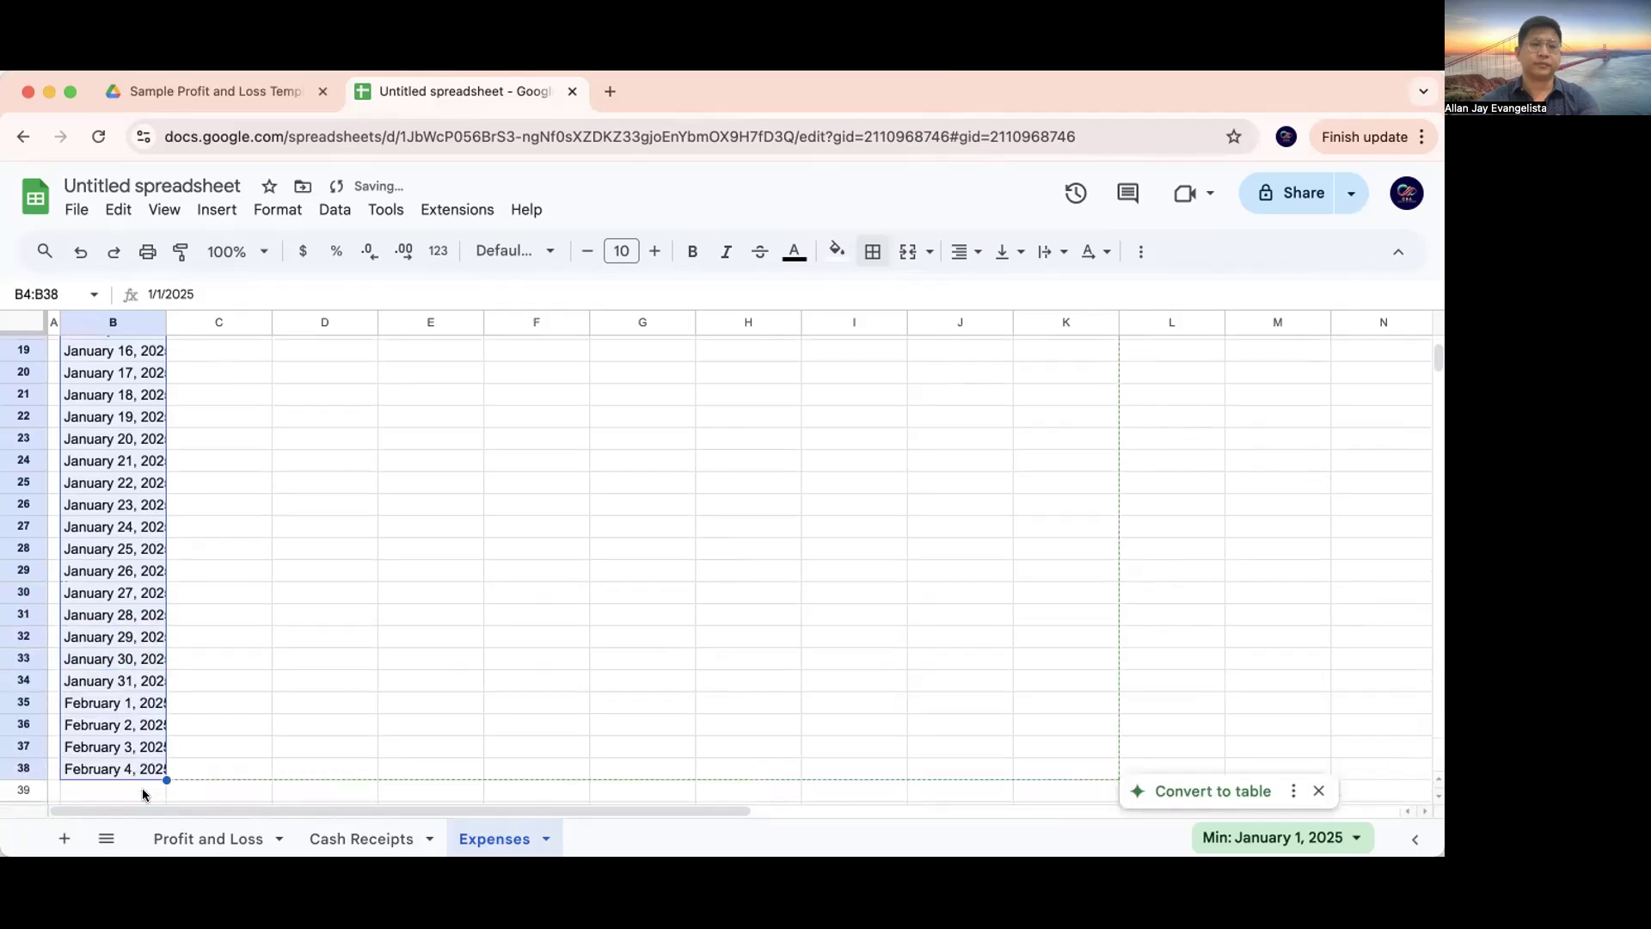
Insert two blank rows above the February 1 row to separate January from February
scroll(177, 485, "down", 4)
left_click(158, 408)
key("shift+space")
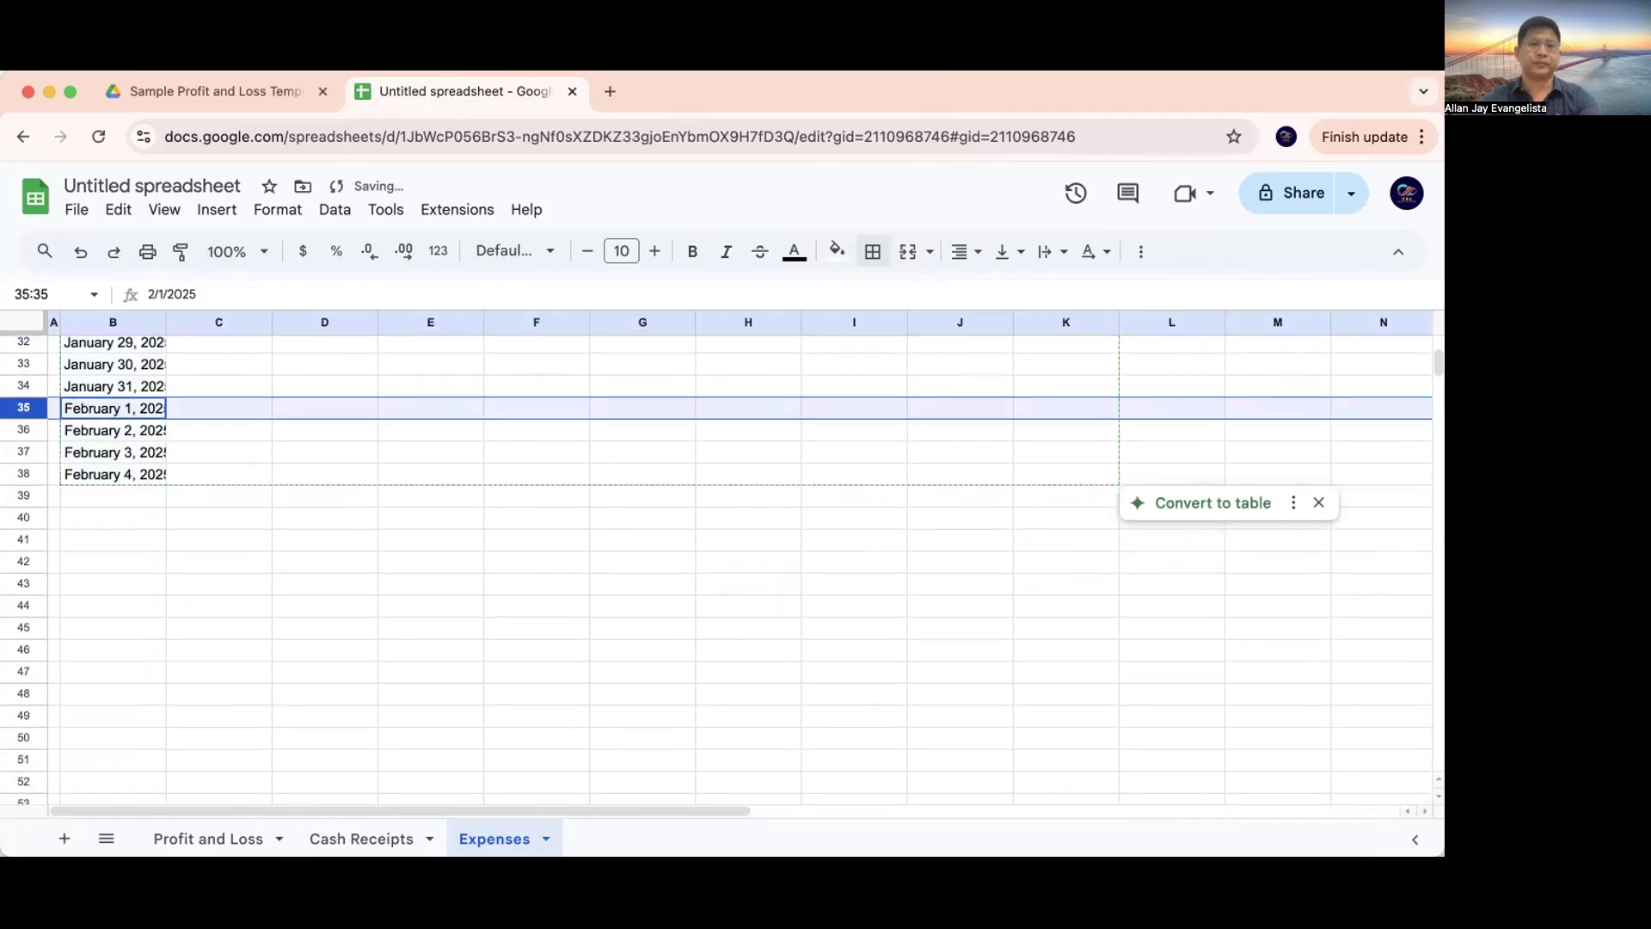
key("shift+Down")
right_click(323, 409)
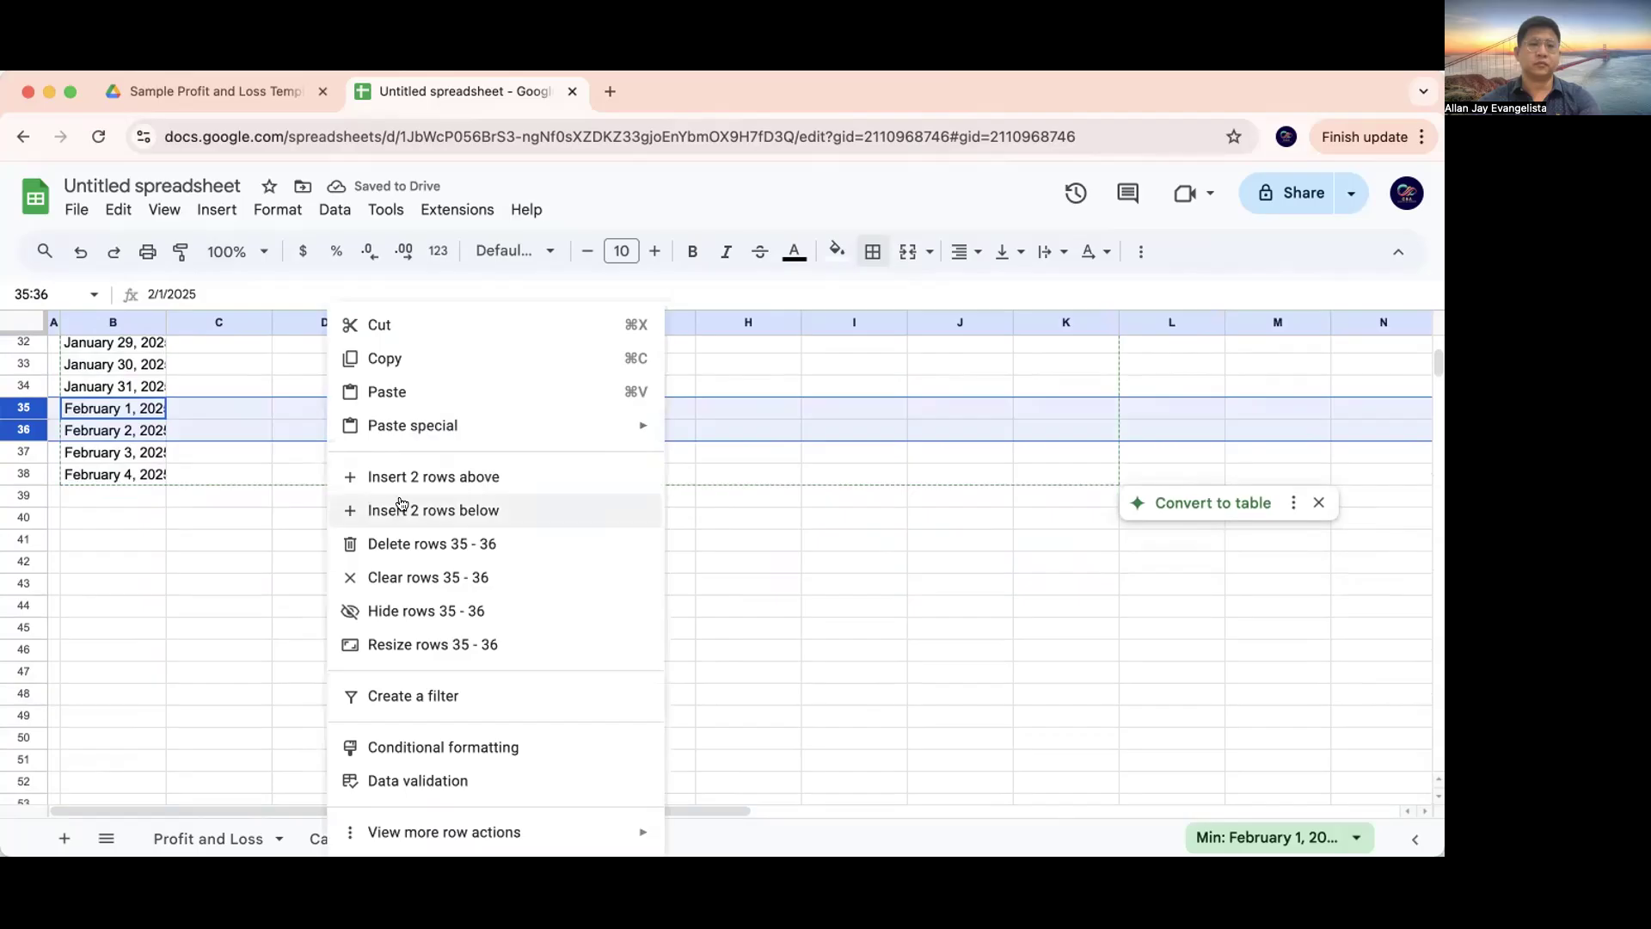
left_click(344, 473)
Extend the February dates in B37:B40 down column B to March 7, 2025 in B71
left_click(120, 473)
left_click_drag(112, 452, 170, 536)
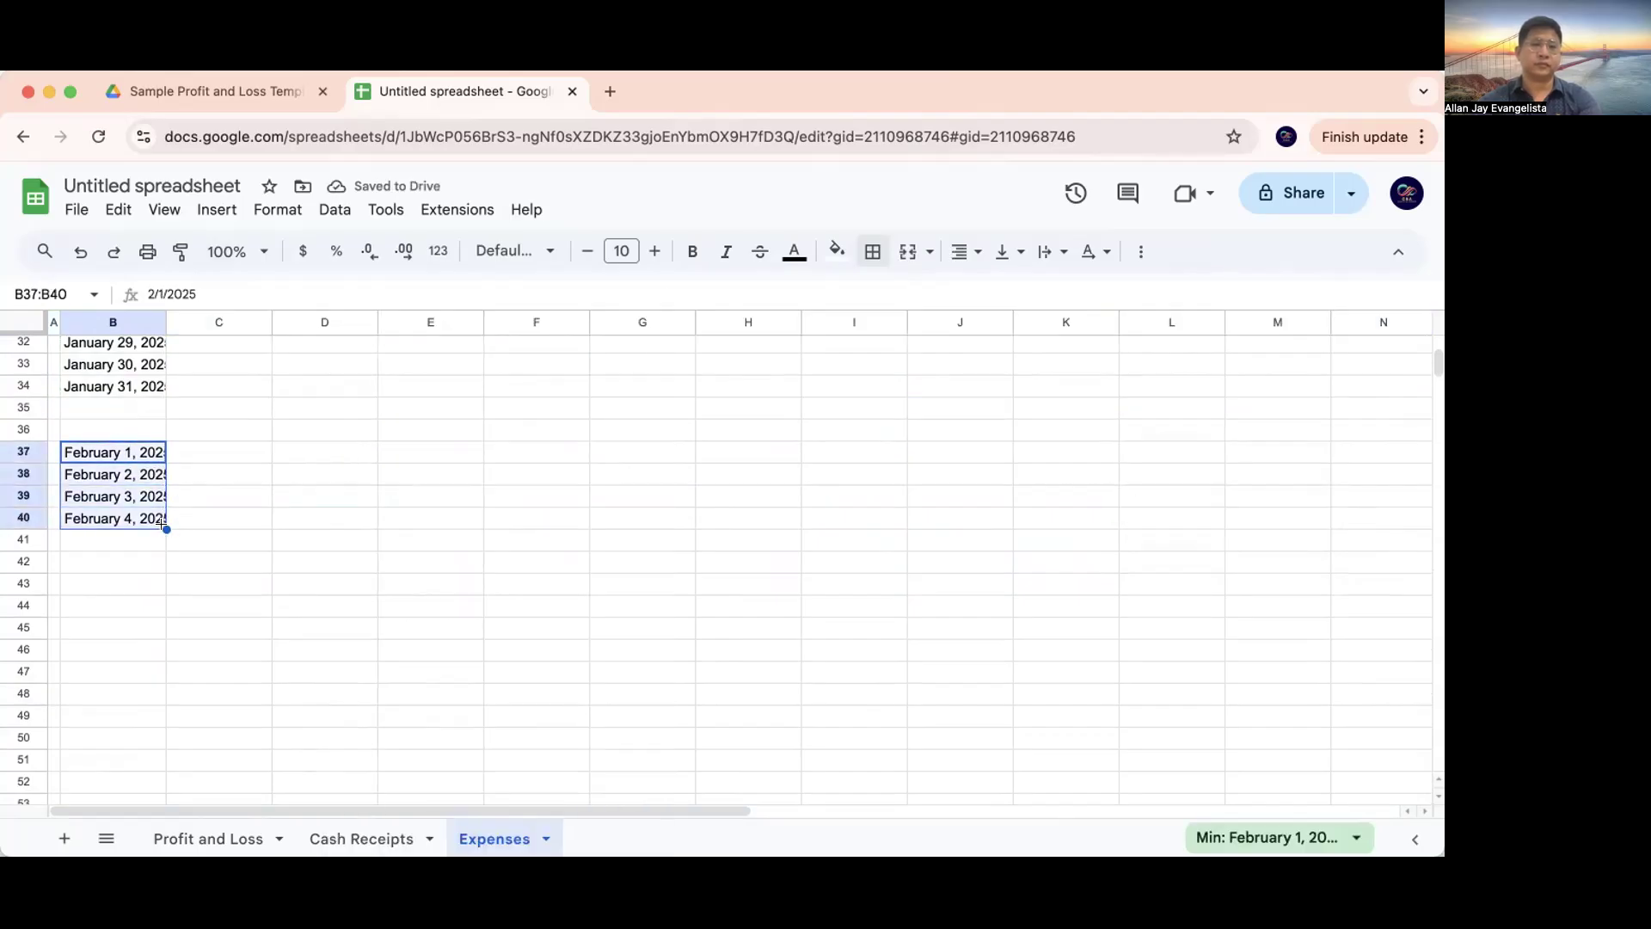
left_click_drag(160, 779, 127, 808)
Insert two blank rows above the March 1 row to separate February from March
scroll(157, 597, "down", 2)
left_click(132, 545)
left_click(146, 528)
key("shift+space")
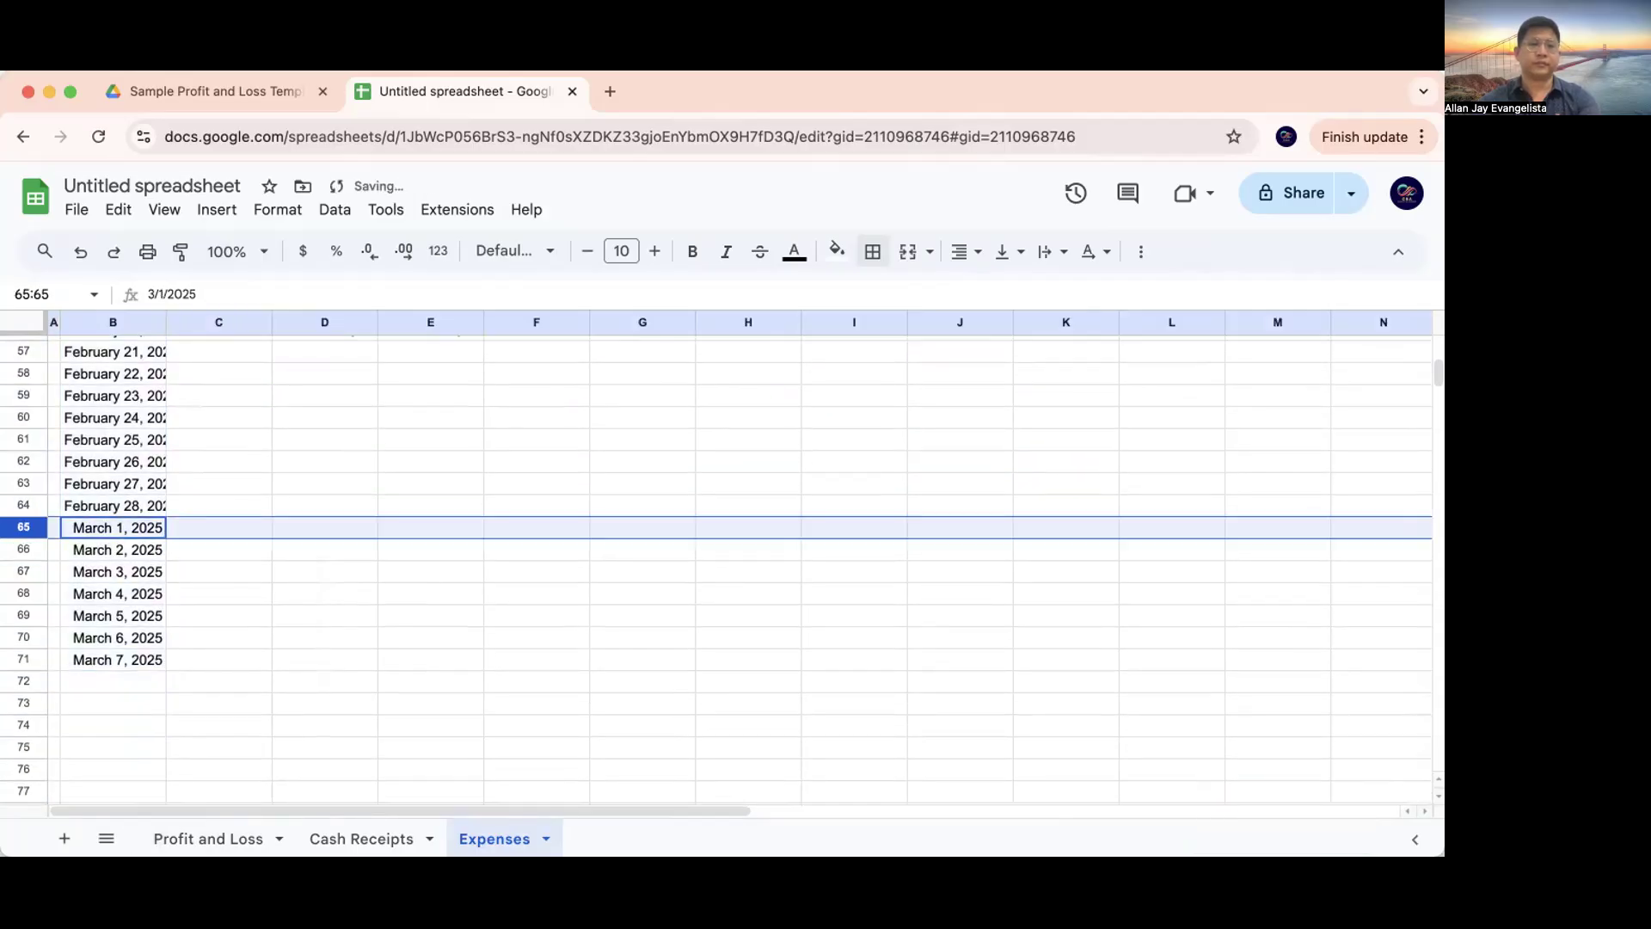
key("shift+Down")
right_click(348, 538)
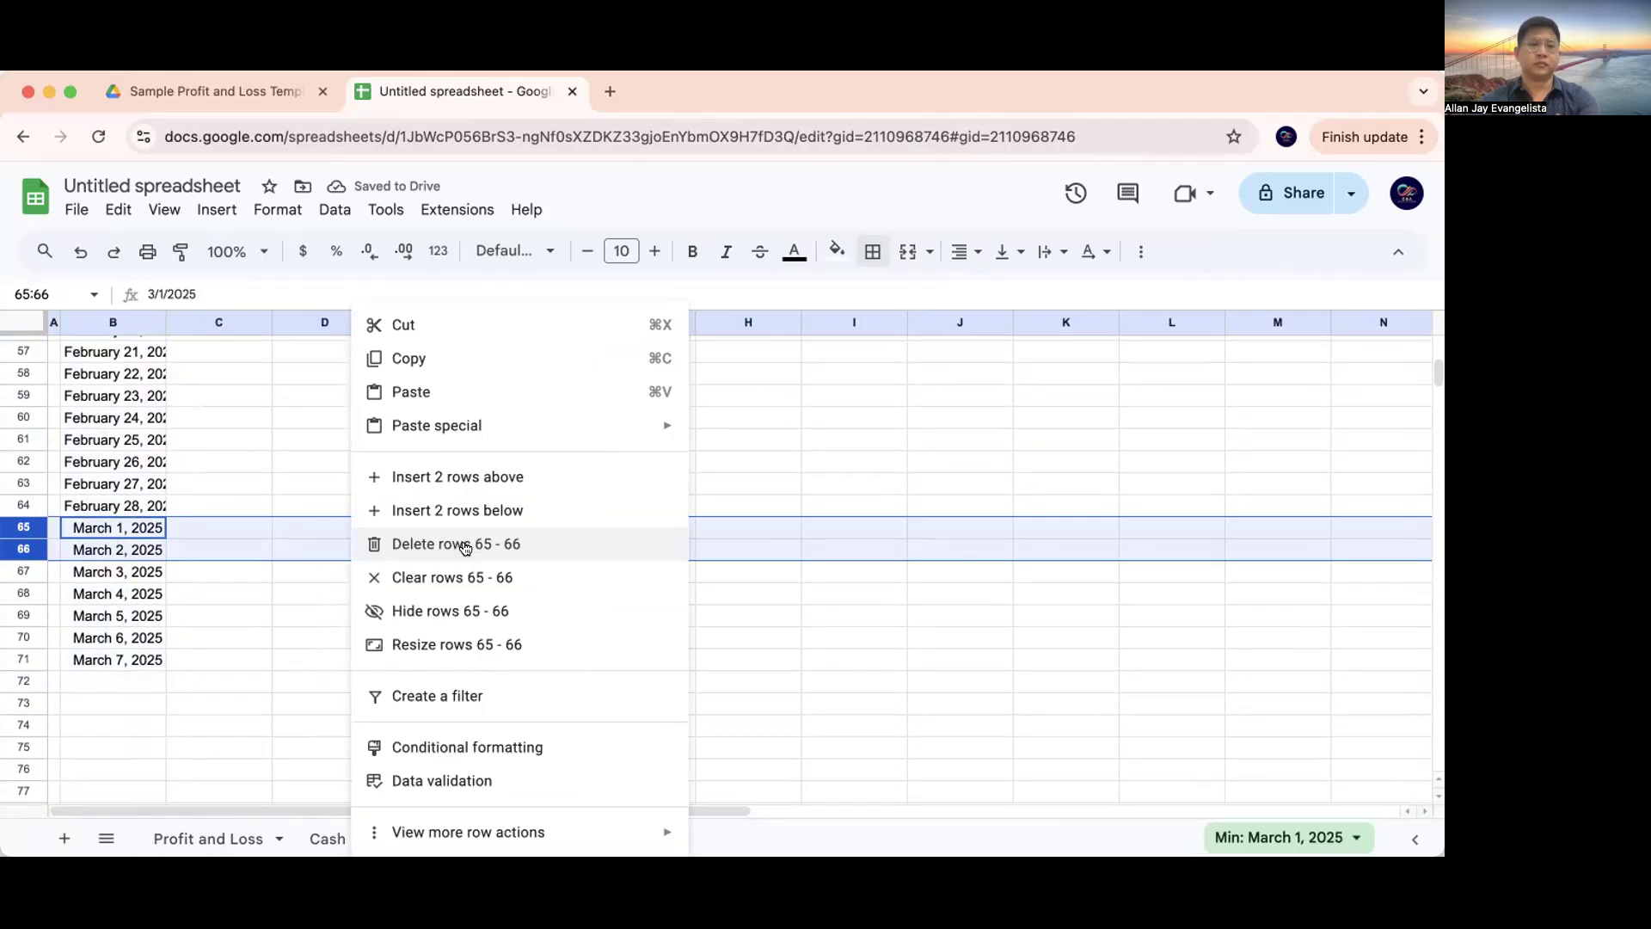
left_click(461, 473)
Enter a SUM of C4:J4 in K4 as the January 1 expense total
scroll(461, 469, "up", 20)
scroll(284, 566, "down", 2)
scroll(283, 566, "up", 2)
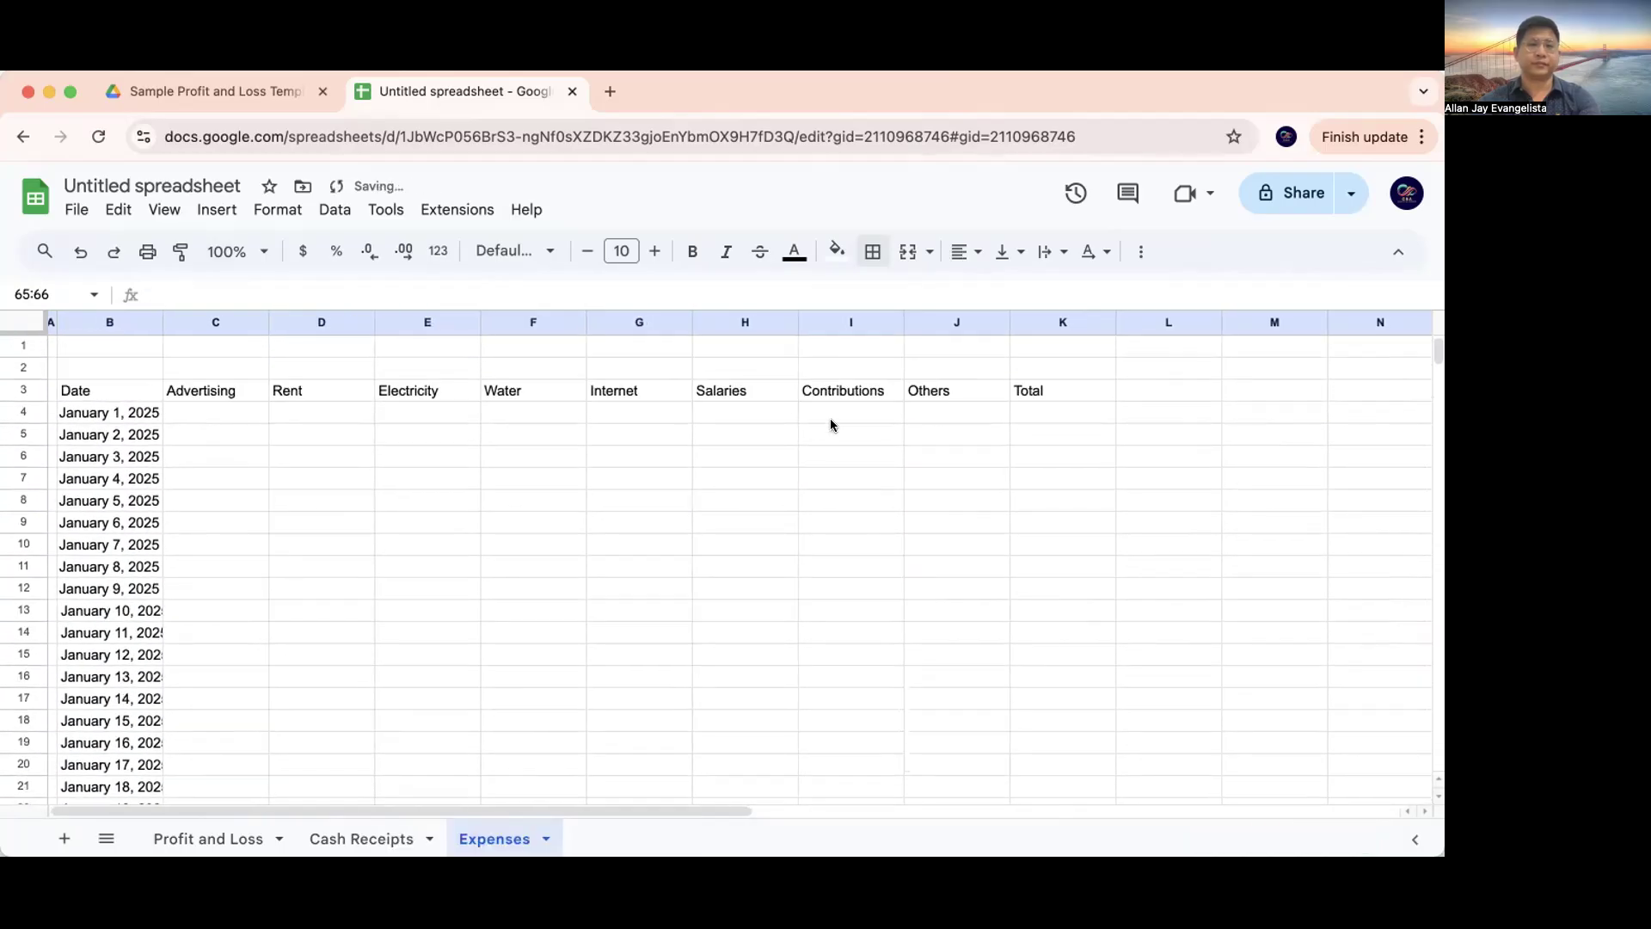
left_click(1067, 425)
type("=s")
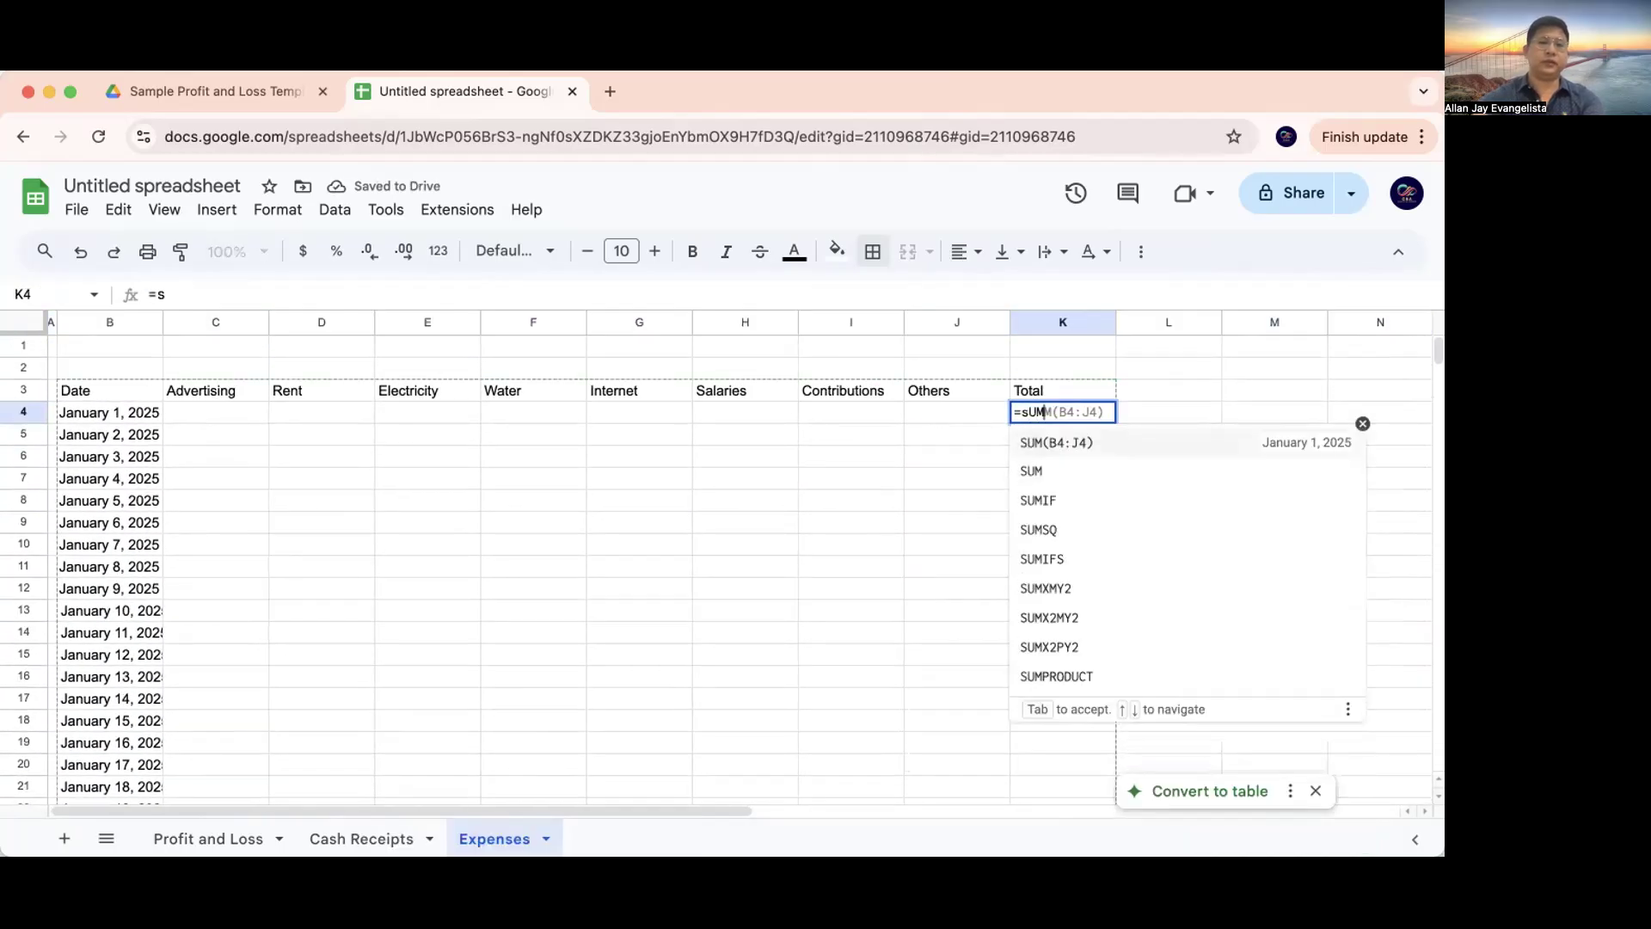
key("Tab")
key("Left")
key("shift+Left")
key("shift+Left")
key("shift+Left")
key("shift+Left")
key("shift+Left")
key("shift+Left")
key("shift+Left")
key("Return")
Add a bottom border beneath the January 31 row across C34:K34
key("Up")
key("Left")
key("Left")
key("Left")
key("Left")
key("Left")
key("Left")
key("Left")
key("Left")
key("Left")
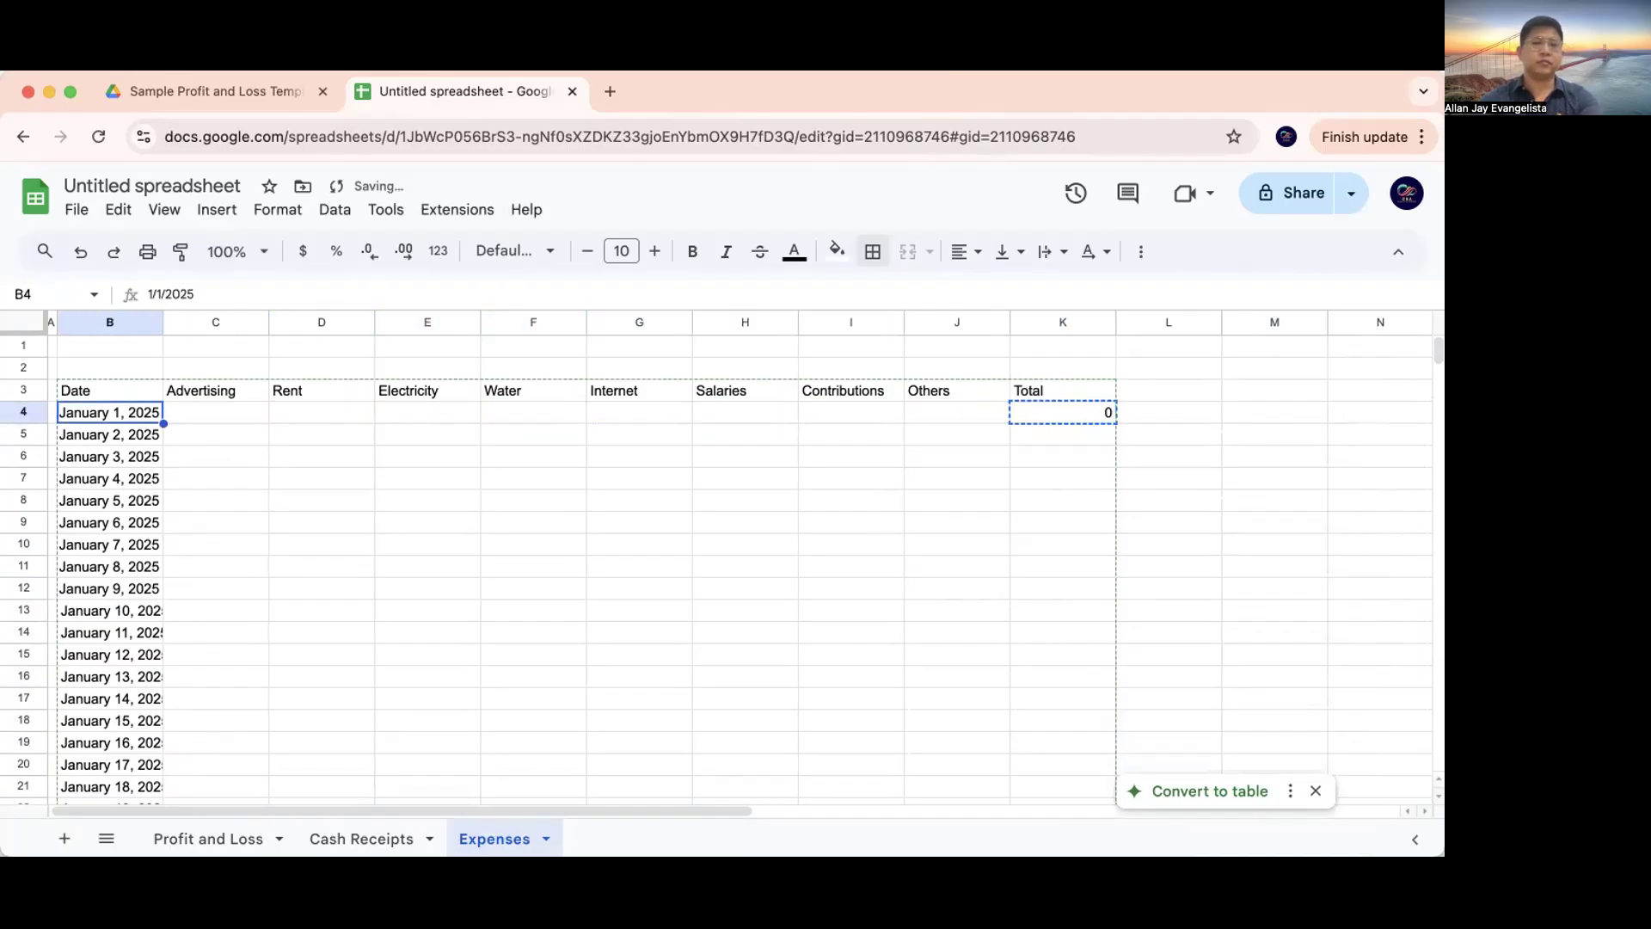
key("Down")
key("Down")
key("Down")
key("Down")
key("Down")
key("Down")
key("Down")
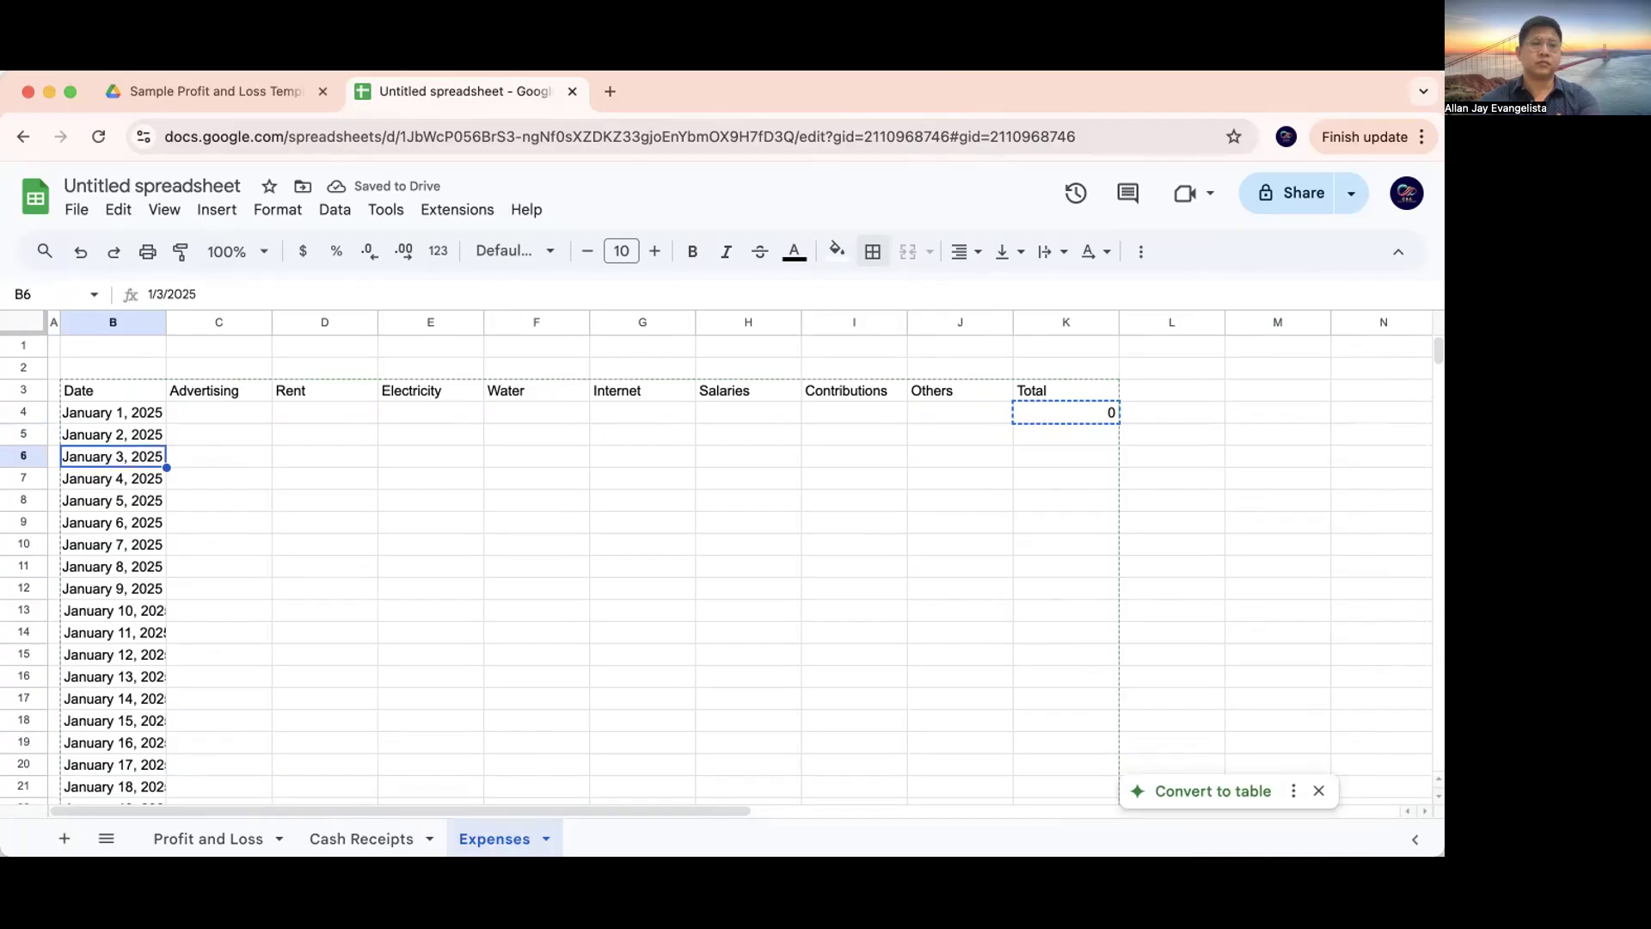
key("Down")
key("Down")
key("Down")
key("Down")
key("Down")
key("Down")
scroll(1370, 599, "down", 5)
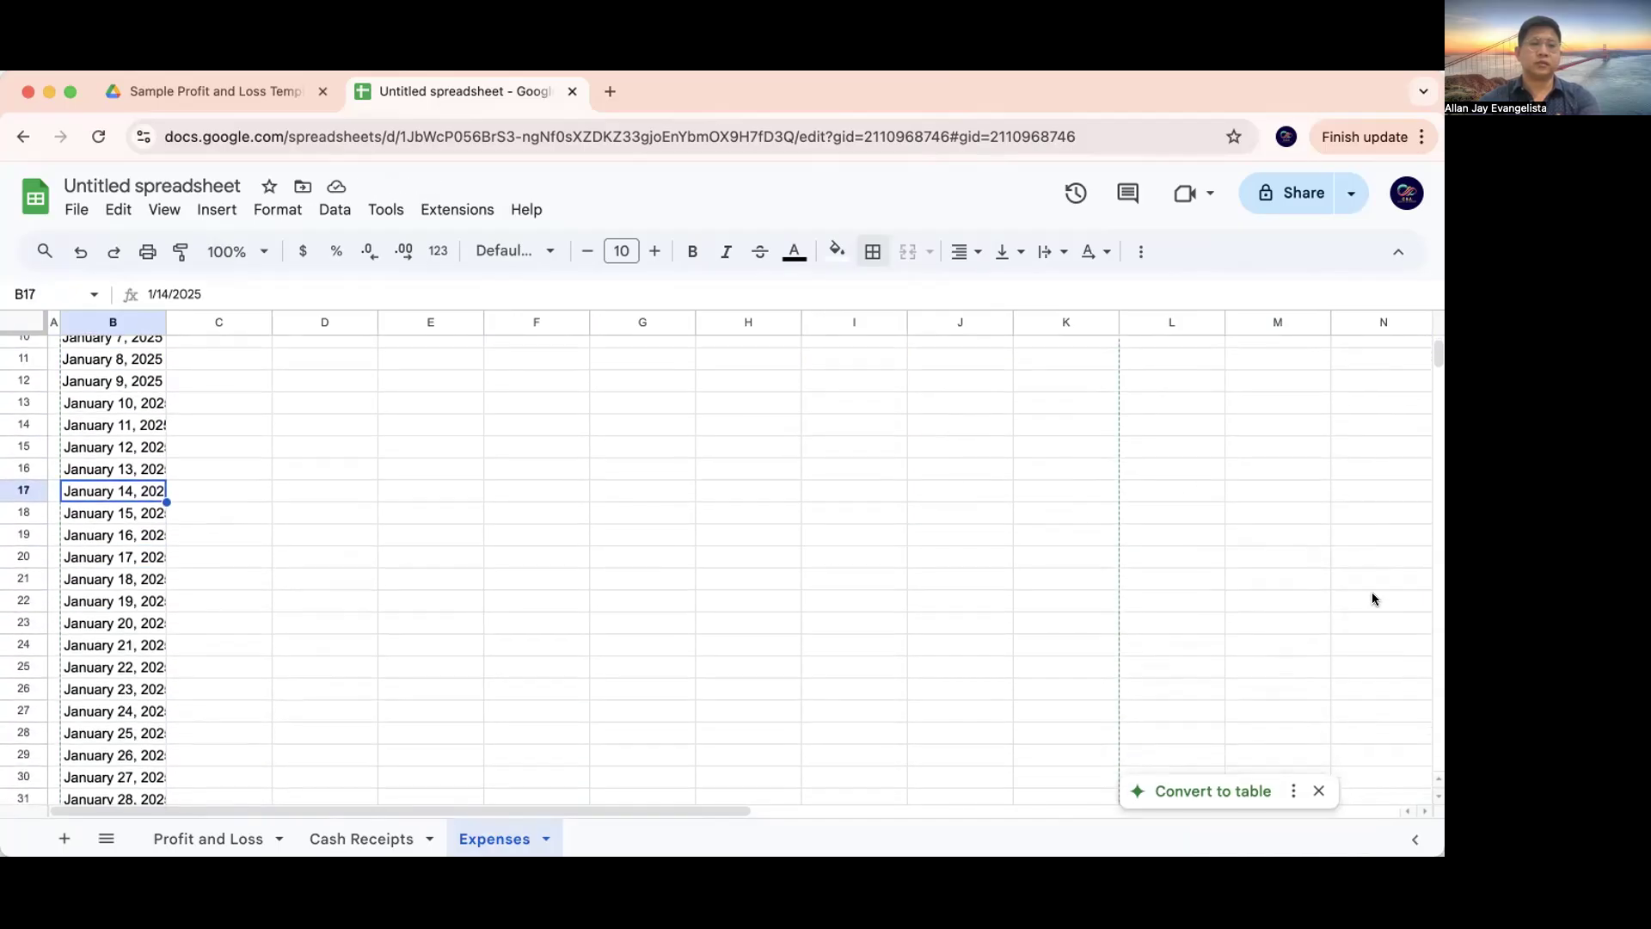
left_click(280, 680)
key("Down")
key("Down")
key("Left")
key("Left")
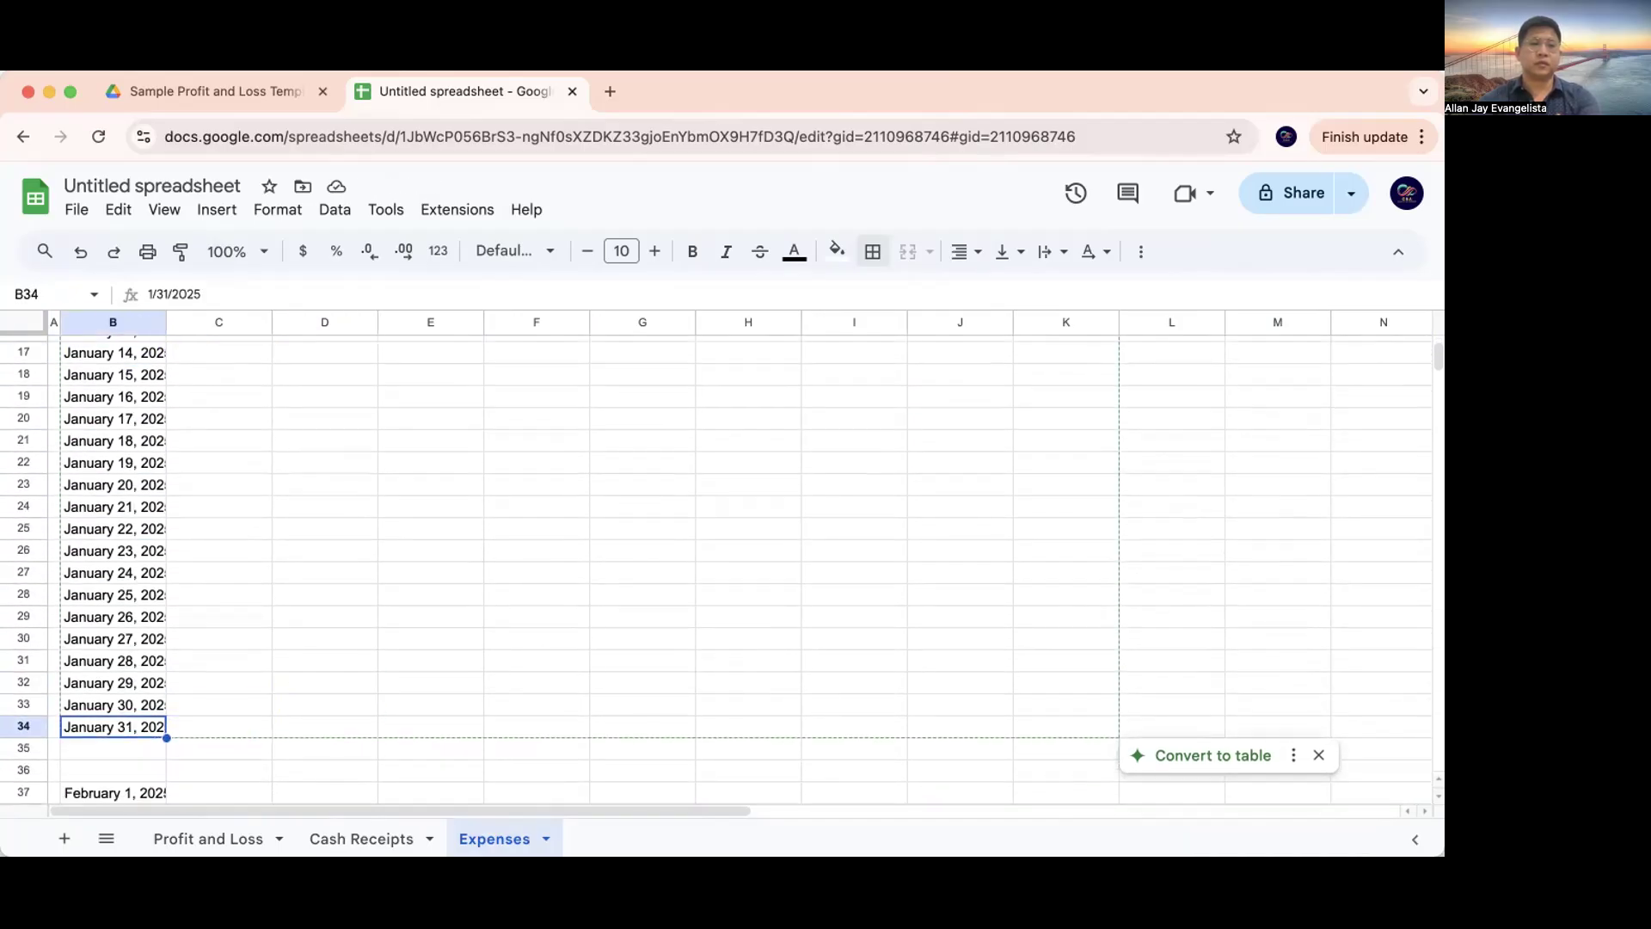
key("Right")
key("shift+Right")
key("shift+Right")
key("shift+Right")
key("shift+Right")
key("shift+Right")
key("shift+Right")
key("shift+Right")
key("shift+Right")
key("shift+Right")
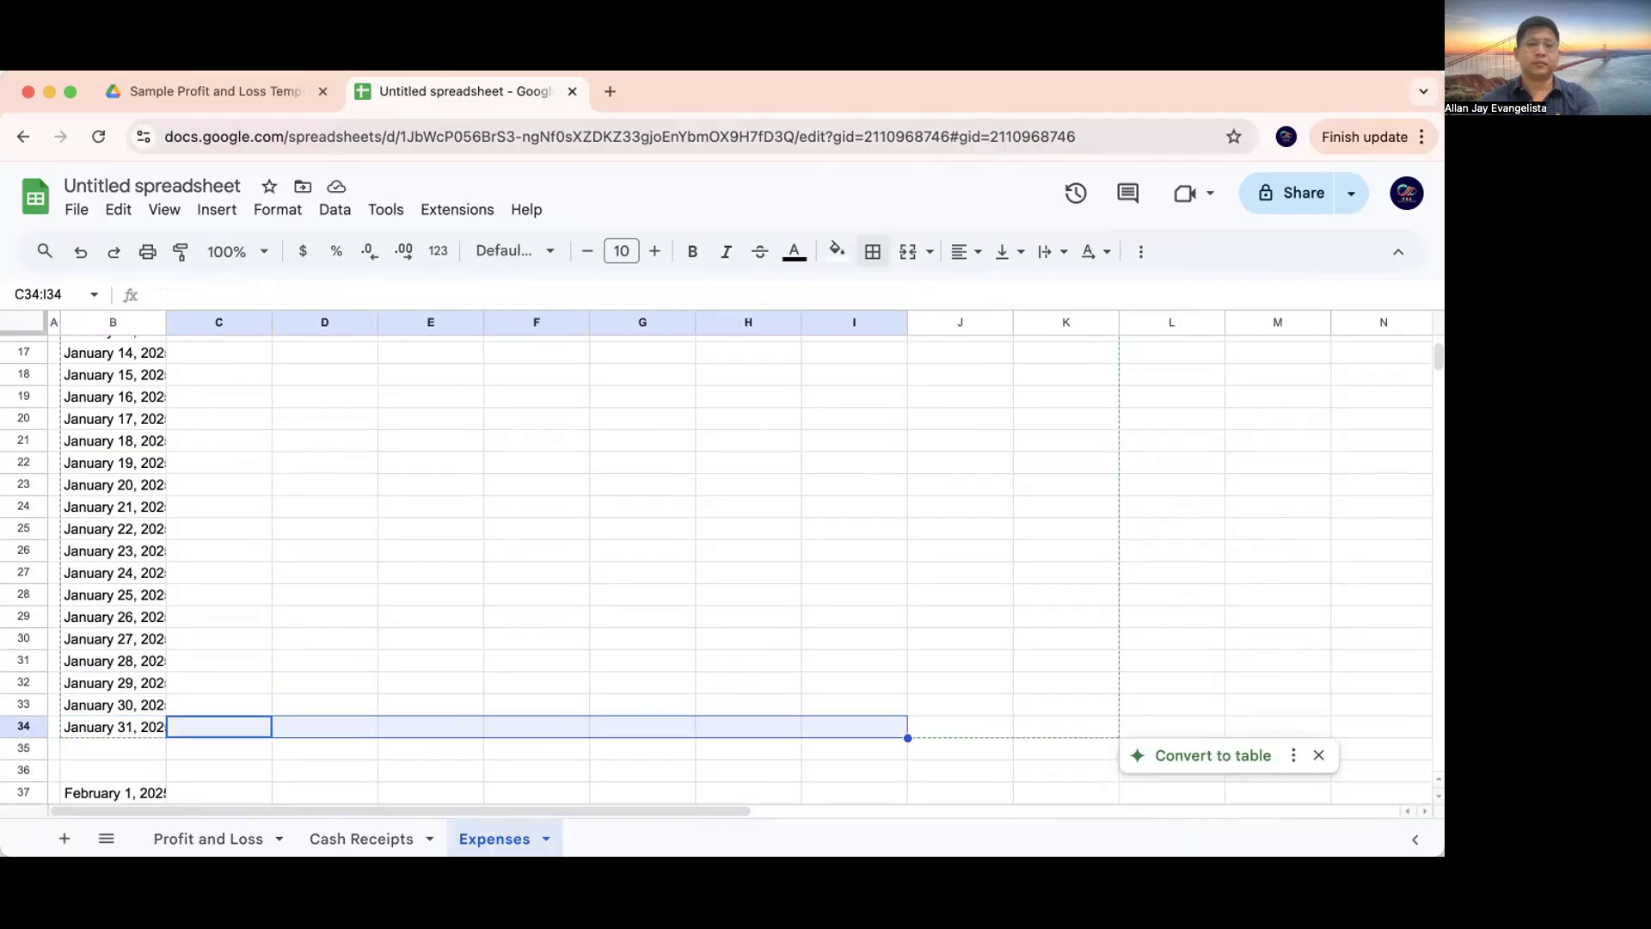
key("Right")
key("Right")
key("Right")
key("Left")
key("Left")
key("Left")
key("shift+Right")
key("shift+Right")
key("shift+Right")
key("shift+Right")
key("shift+Right")
key("shift+Right")
key("shift+Right")
key("shift+Right")
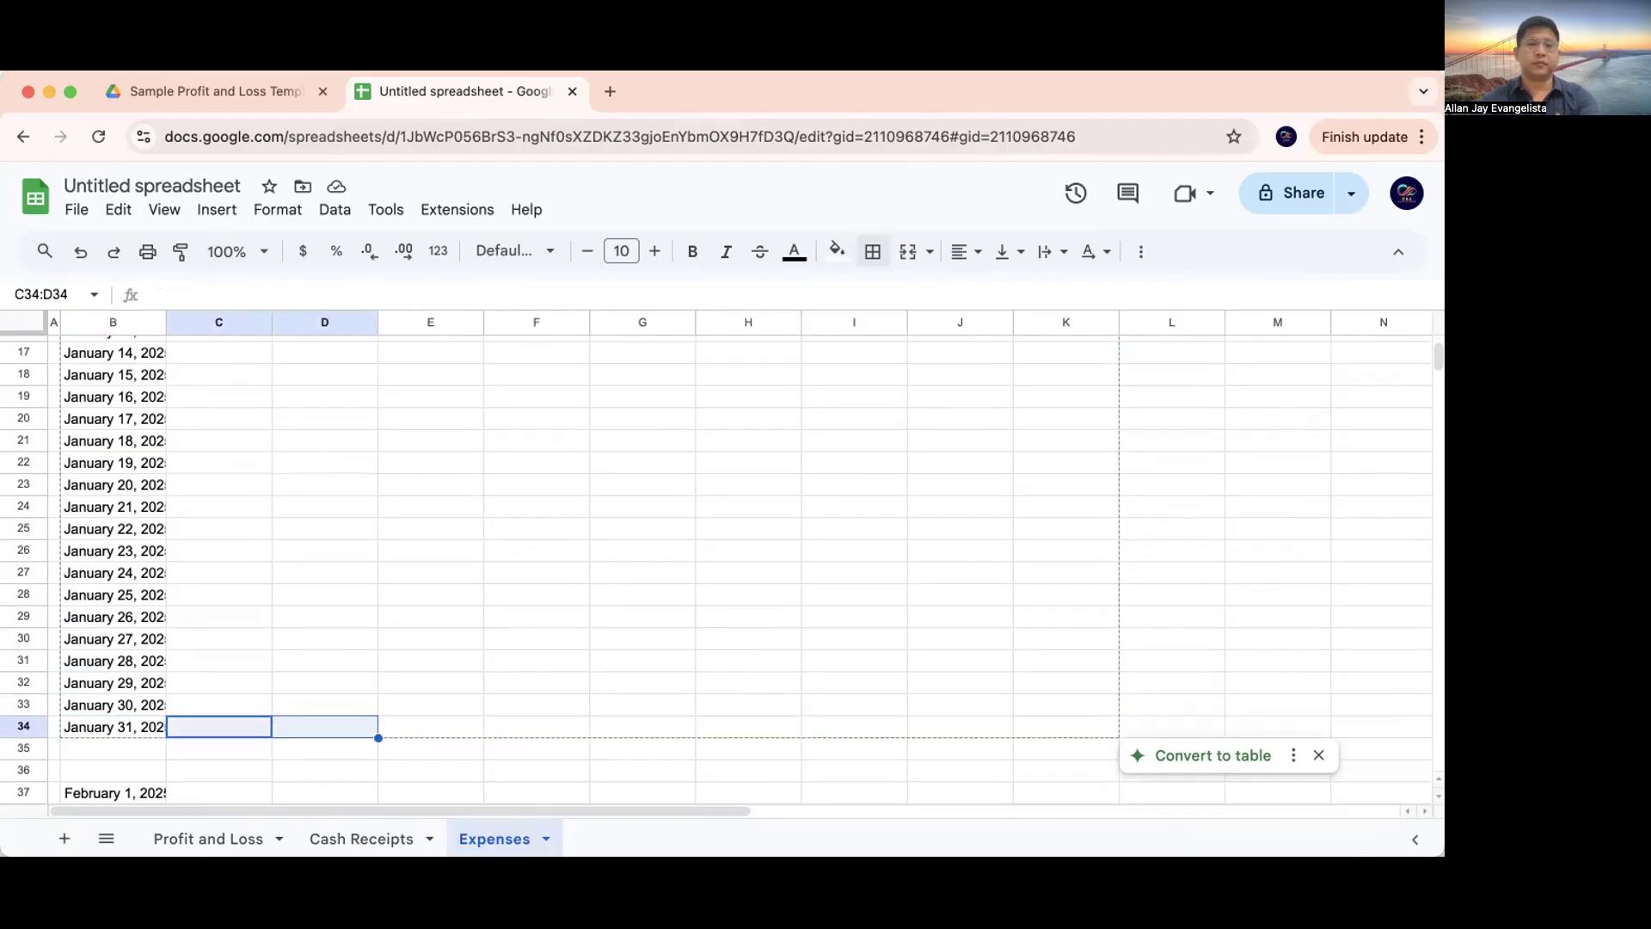
scroll(609, 576, "up", 5)
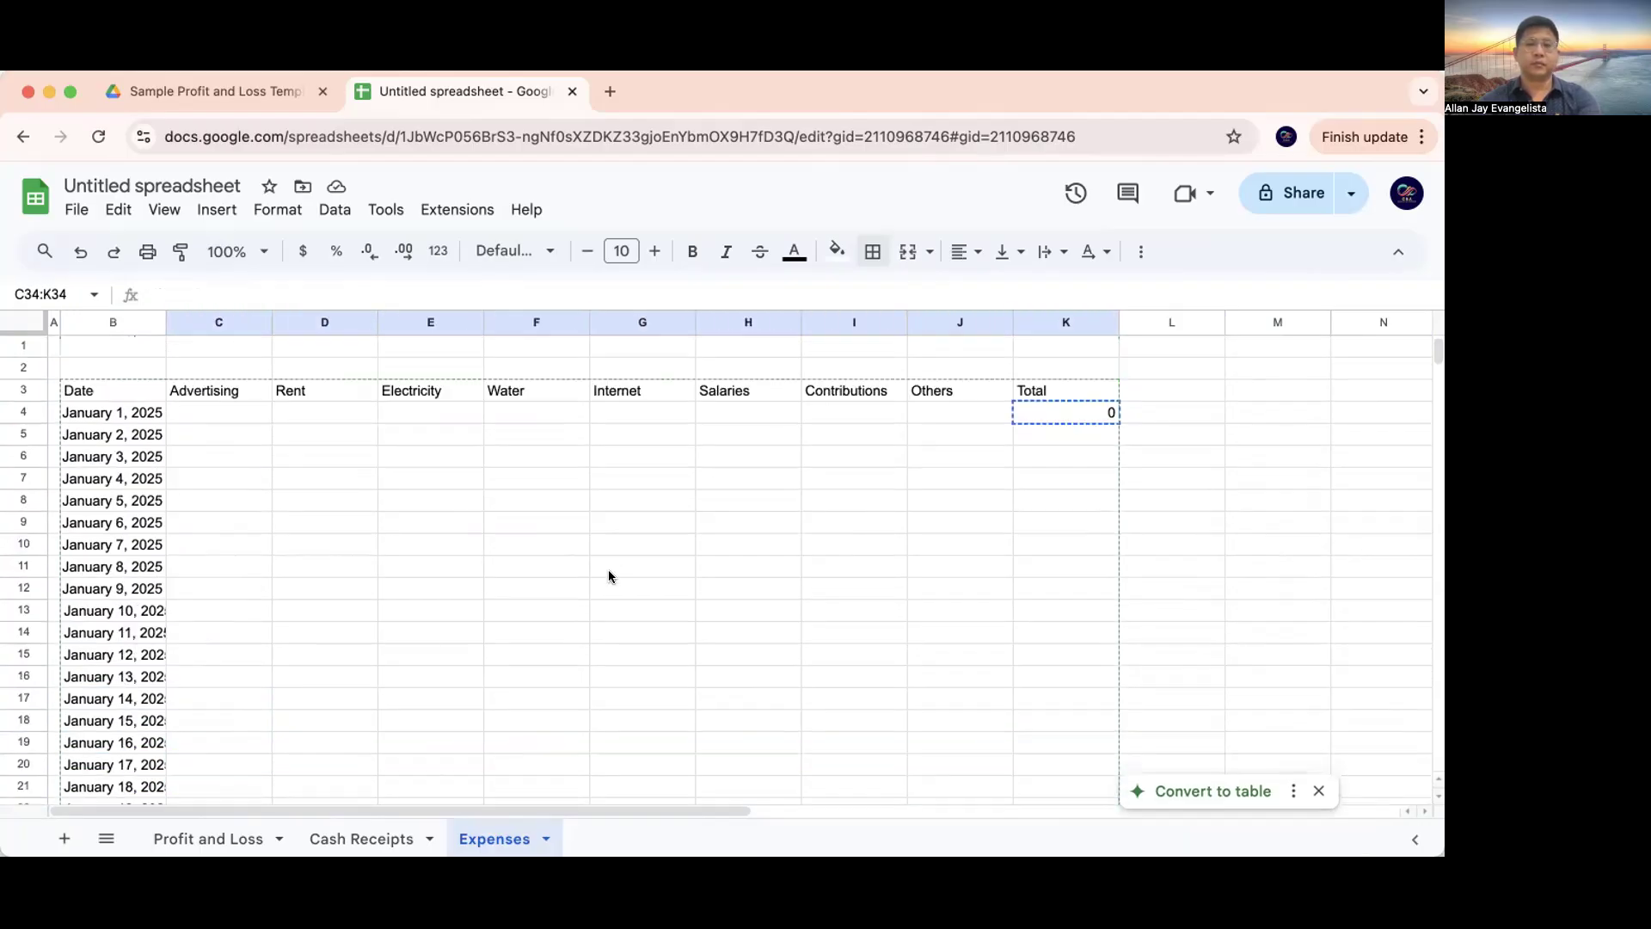
left_click(874, 252)
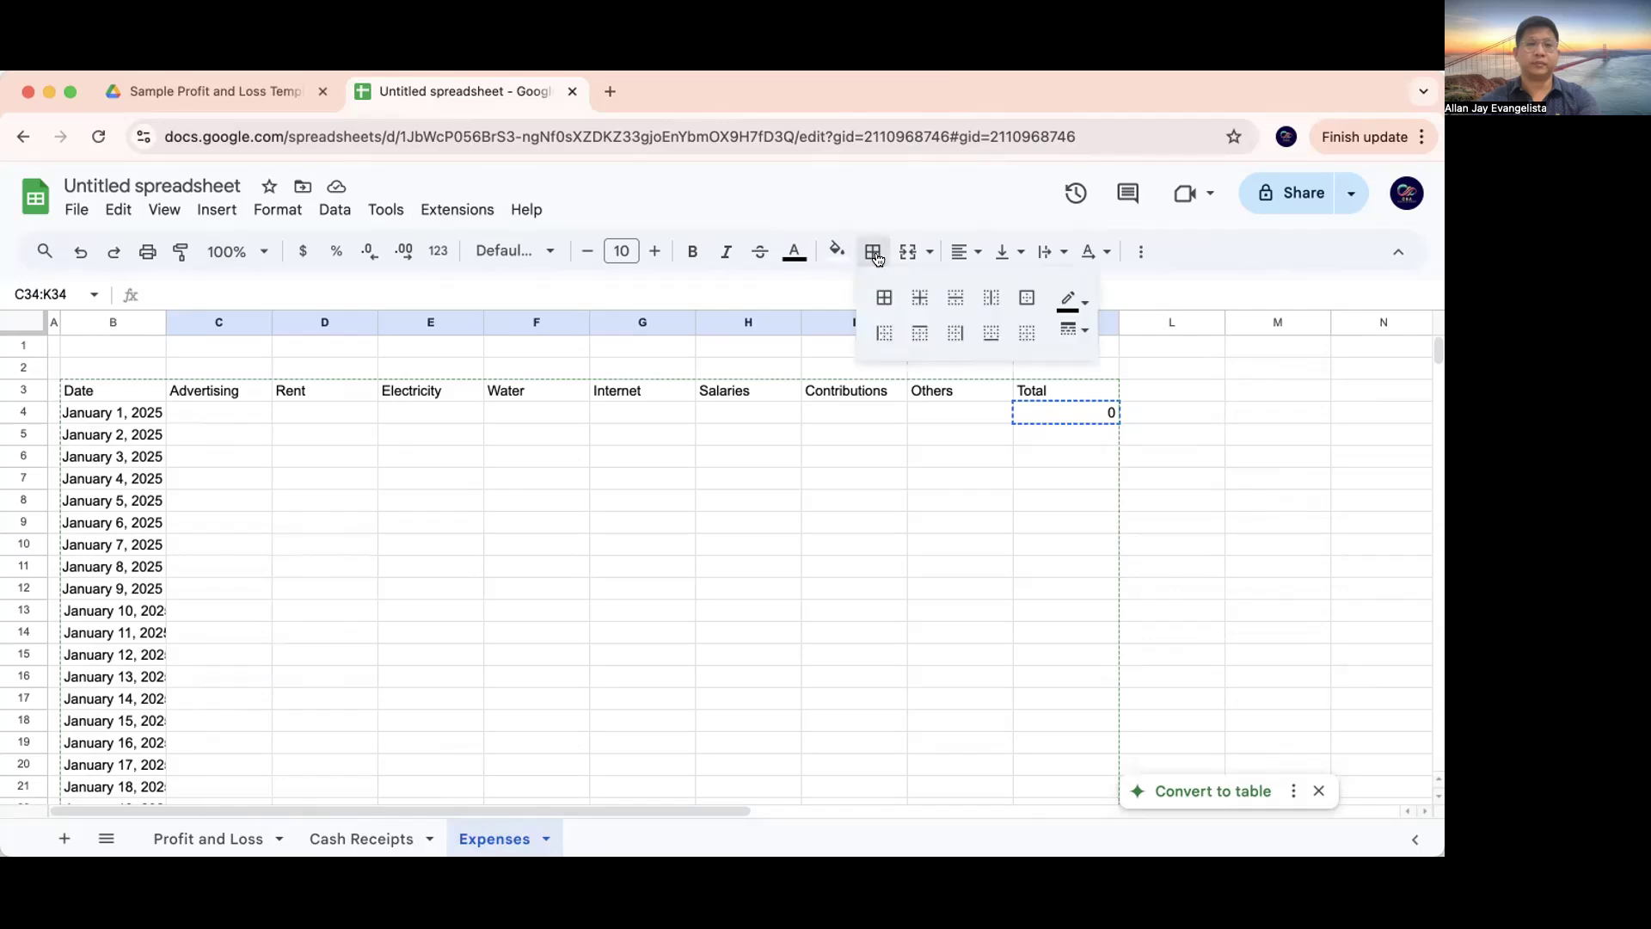
scroll(928, 538, "down", 2)
left_click(929, 535)
scroll(946, 608, "down", 5)
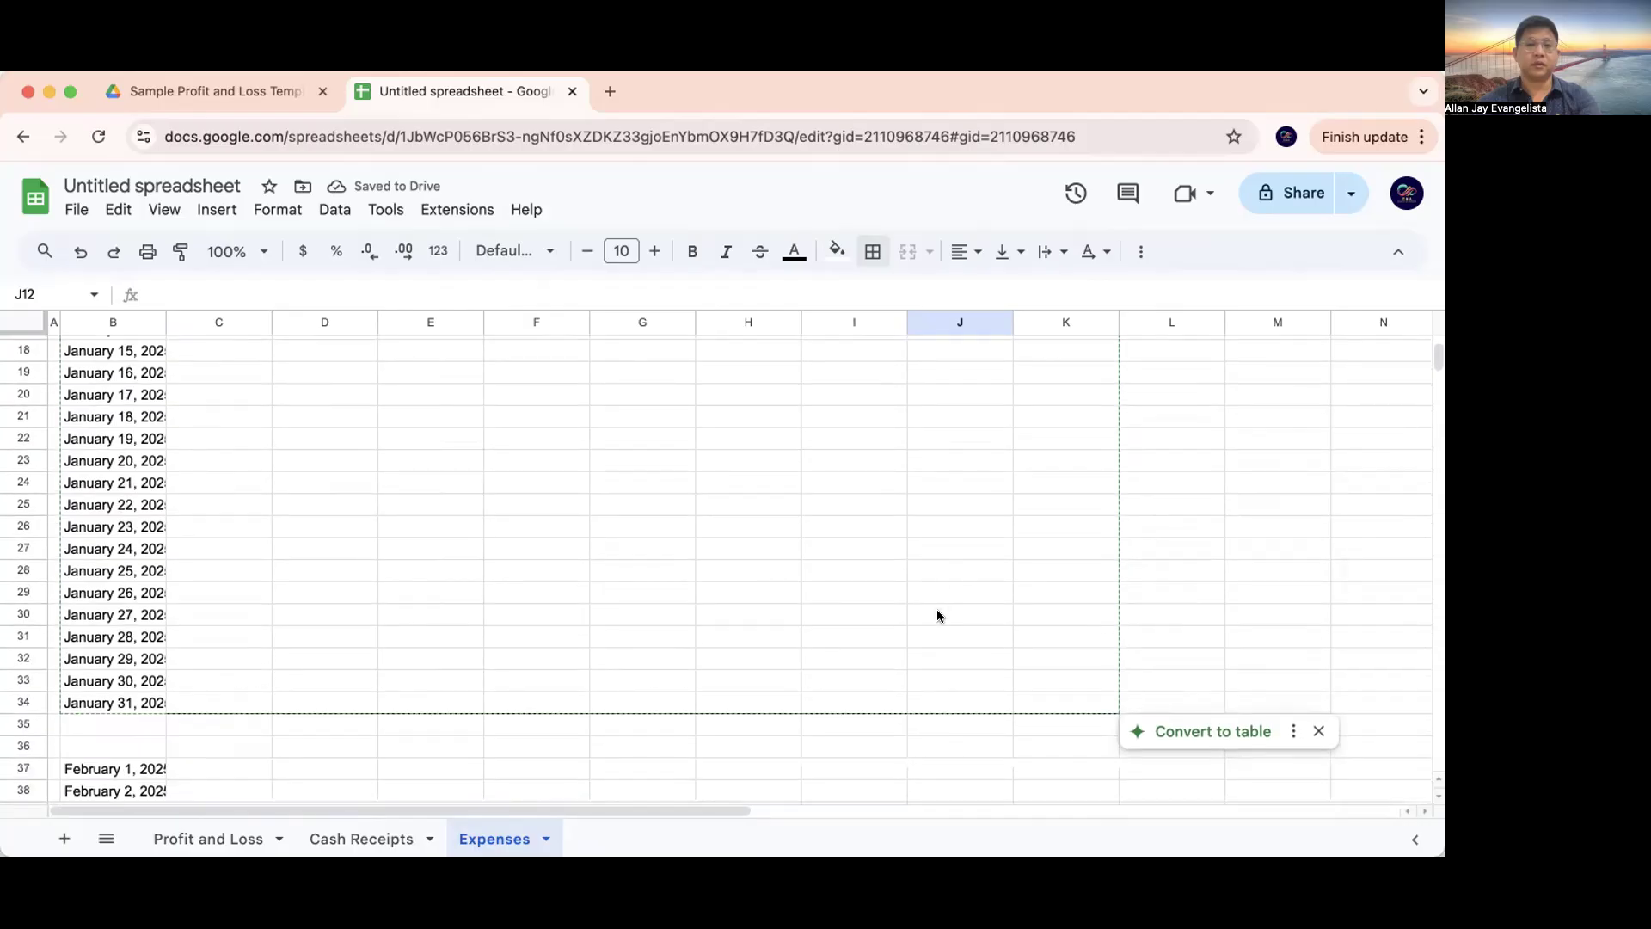
Enter a SUM of C4:C34 in C35 as the January Advertising total
left_click(277, 717)
key("Up")
key("Down")
key("Left")
type("=sUM(")
key("Up")
key("shift+Up")
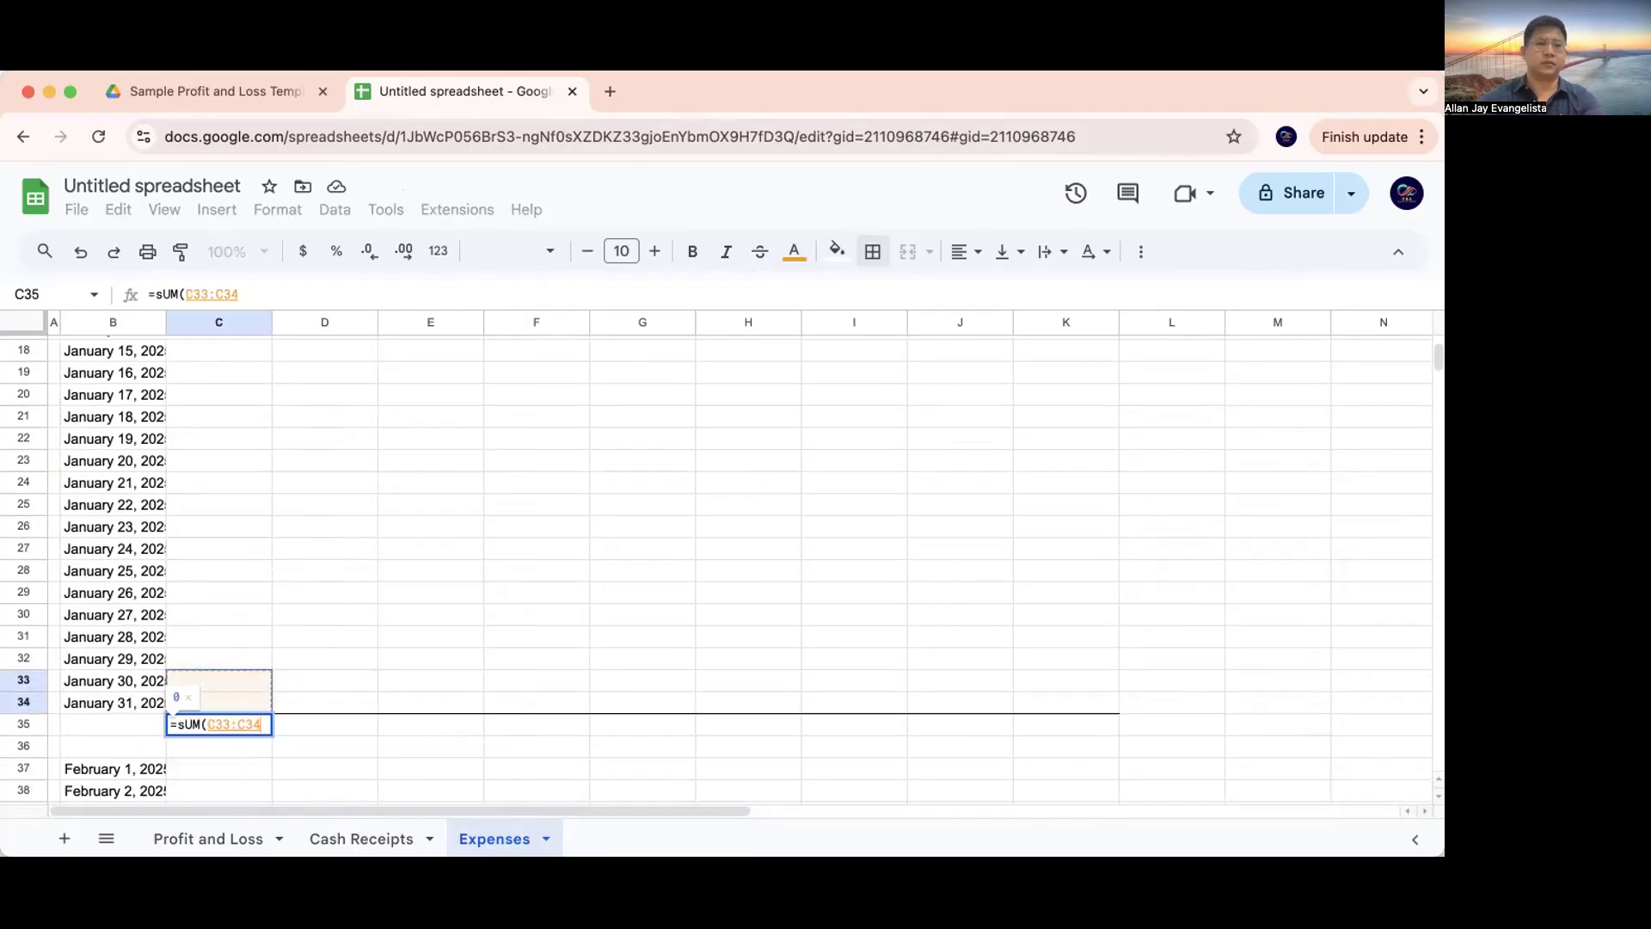
key("shift+Up")
key("shift+Up")
key("shift+Up")
key("shift+Up")
key("shift+Up")
key("shift+Up")
key("shift+Up")
key("shift+Up")
key("shift+Up")
key("shift+Up")
key("shift+Up")
key("shift+Up")
key("shift+Up")
key("shift+Up")
key("shift+Up")
key("shift+Up")
key("shift+Up")
key("shift+Up")
key("shift+Up")
key("shift+Up")
key("shift+Up")
key("shift+Up")
key("shift+Up")
key("shift+Up")
key("shift+Up")
key("shift+Up")
key("shift+Up")
key("Return")
key("Up")
Copy the January total formula from C35 across the remaining expense columns and Total, through K35
key("ctrl+c")
key("shift+Right")
key("shift+Right")
key("shift+Right")
key("shift+Right")
key("shift+Right")
key("shift+Right")
key("shift+Right")
key("shift+Right")
key("ctrl+v")
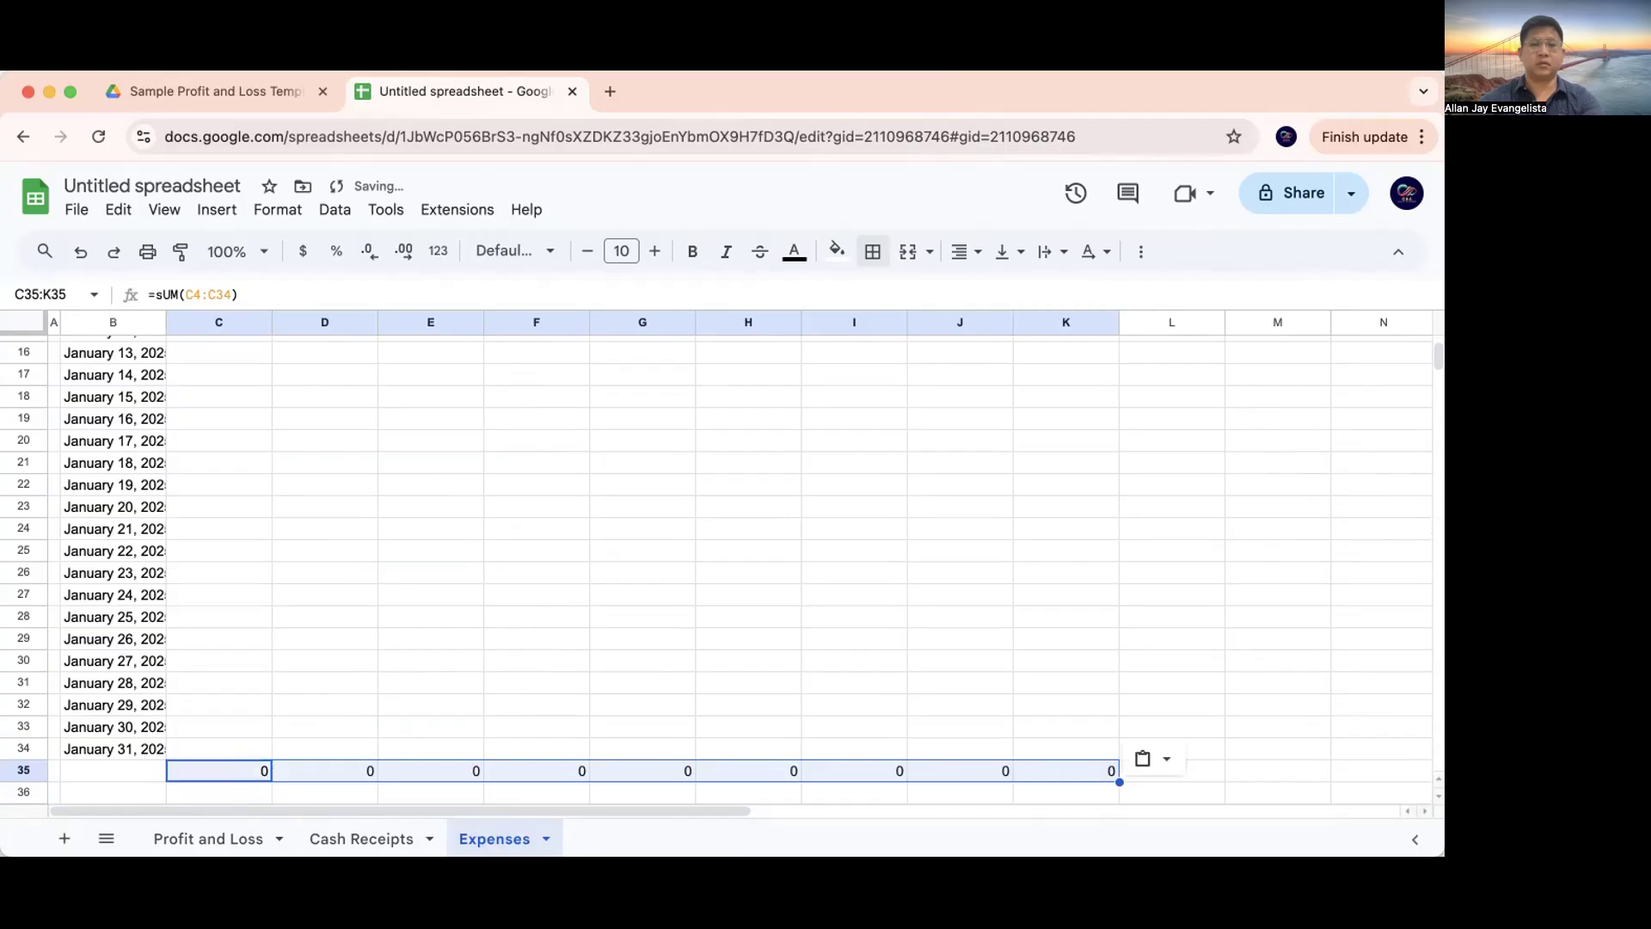
Re-enter the January 1 row total in K4 as a SUM of C4:J4
scroll(978, 578, "up", 5)
left_click(1088, 417)
type("=sUM(")
key("Left")
key("shift+Left")
key("shift+Left")
key("shift+Left")
key("shift+Left")
key("shift+Left")
key("shift+Left")
key("Return")
key("Up")
Copy the January 1 row total formula from K4 down the Total column through January 31 in K34
key("ctrl+c")
key("shift+Down")
key("shift+Down")
key("shift+Down")
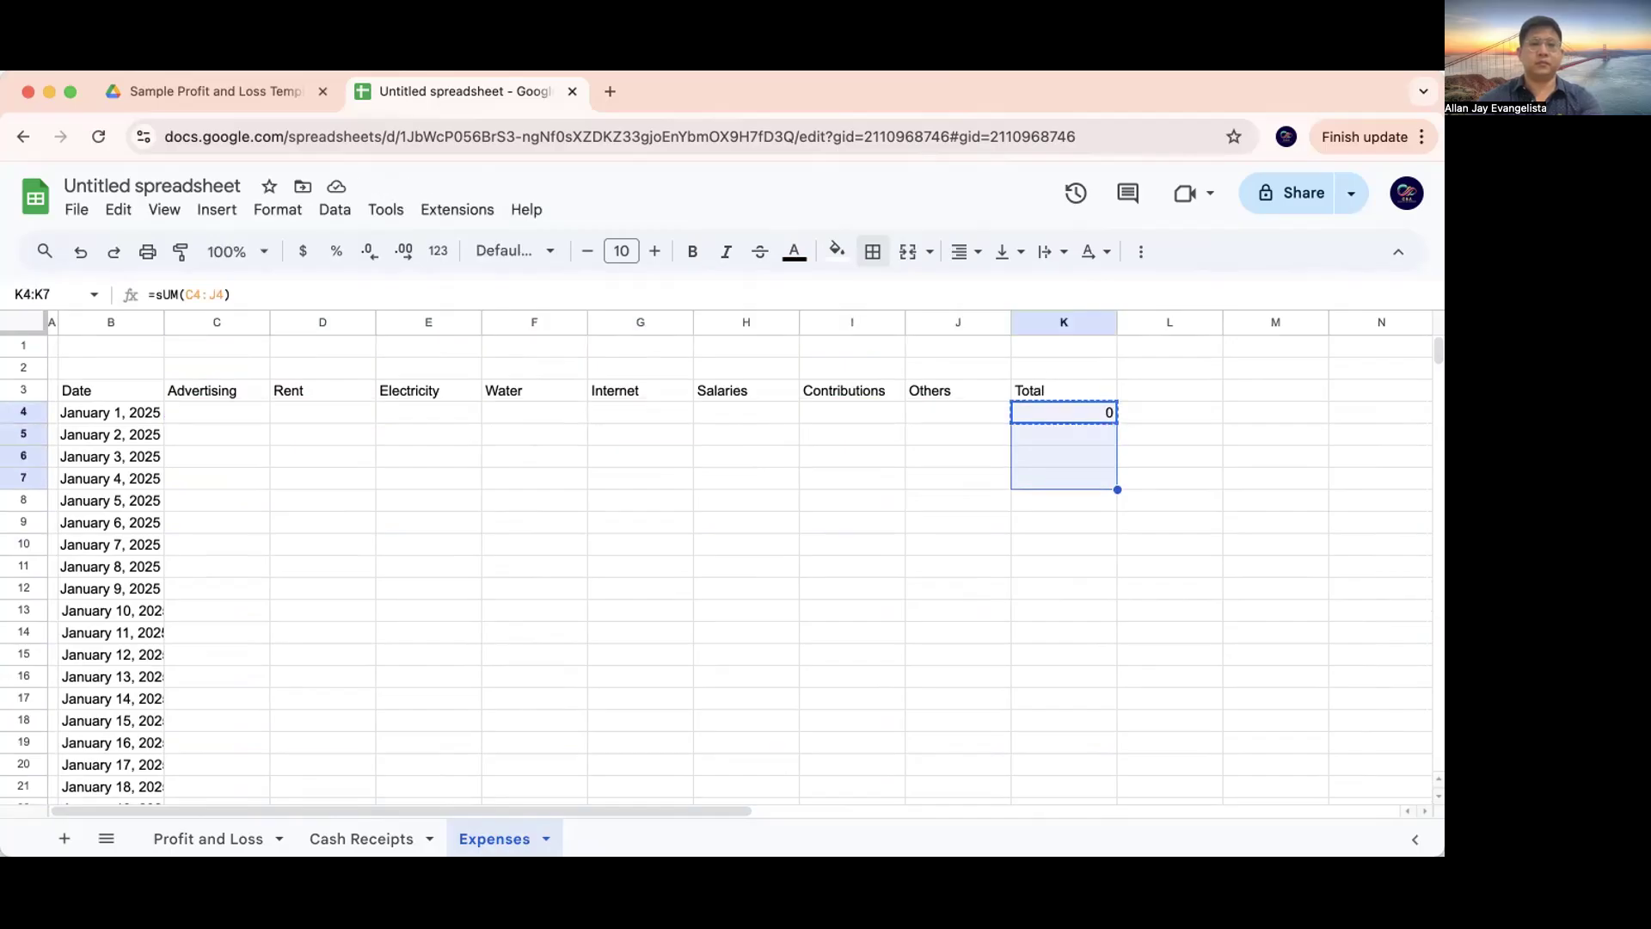
key("shift+Down")
key("shift+Down")
key("shift+Down")
key("shift+Down")
key("shift+Down")
key("shift+Down")
key("shift+Down")
key("shift+Down")
key("shift+Down")
key("shift+Down")
key("shift+Down")
key("shift+Down")
key("shift+Down")
key("shift+Down")
key("shift+Down")
key("shift+Down")
key("shift+Down")
key("shift+Down")
key("shift+Down")
key("shift+Down")
key("shift+Down")
key("shift+Down")
key("shift+Down")
key("shift+Down")
key("shift+Down")
key("shift+Down")
key("shift+Down")
key("shift+Up")
key("shift+Up")
key("shift+Up")
key("shift+Up")
key("ctrl+v")
left_click(1156, 612)
Add a bottom border to the January 31 row total in K34
left_click(1066, 707)
left_click(1063, 676)
left_click(873, 253)
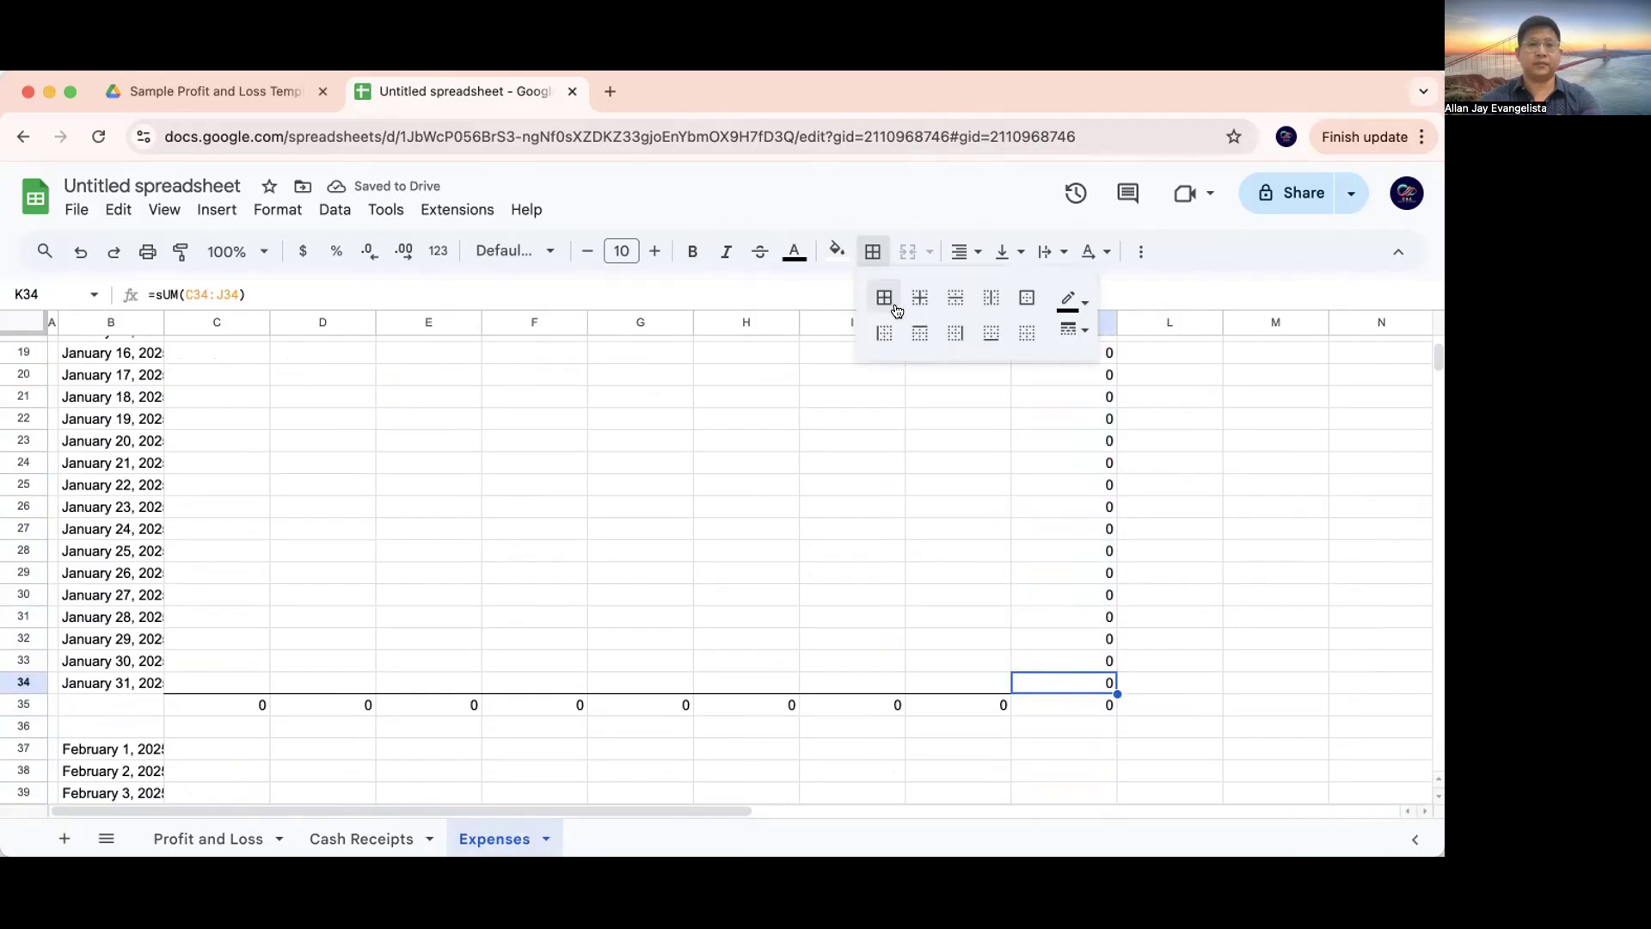
left_click(363, 482)
scroll(363, 482, "up", 10)
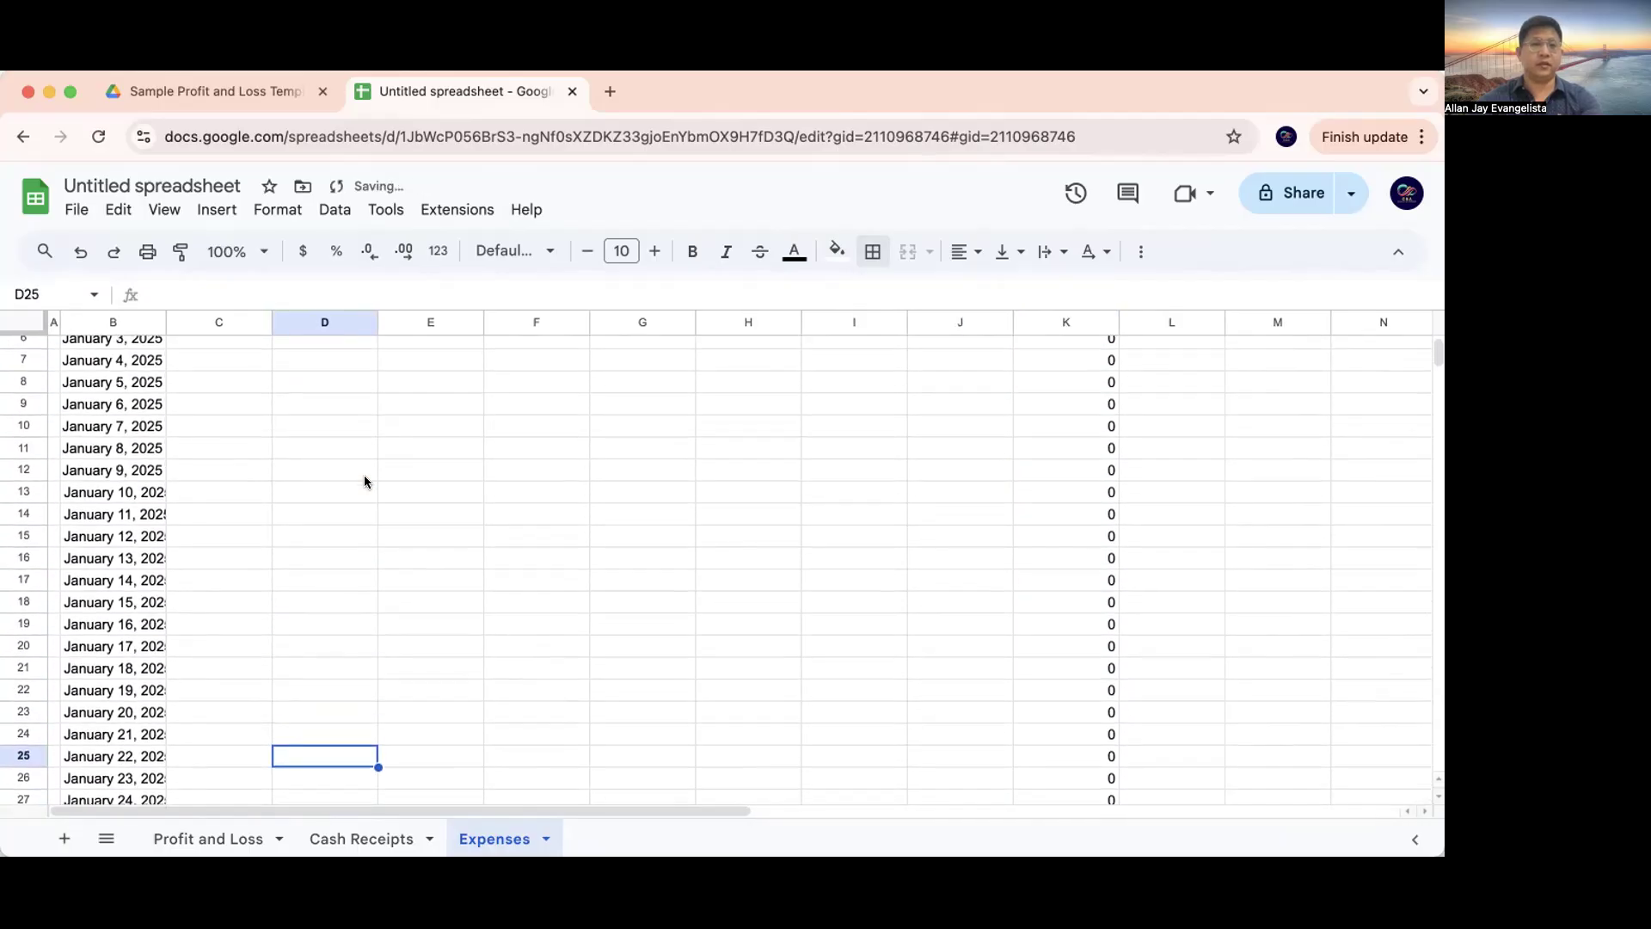
Link January Advertising in C10 of the Profit and Loss sheet to the Advertising total in Expenses!C35
left_click(191, 827)
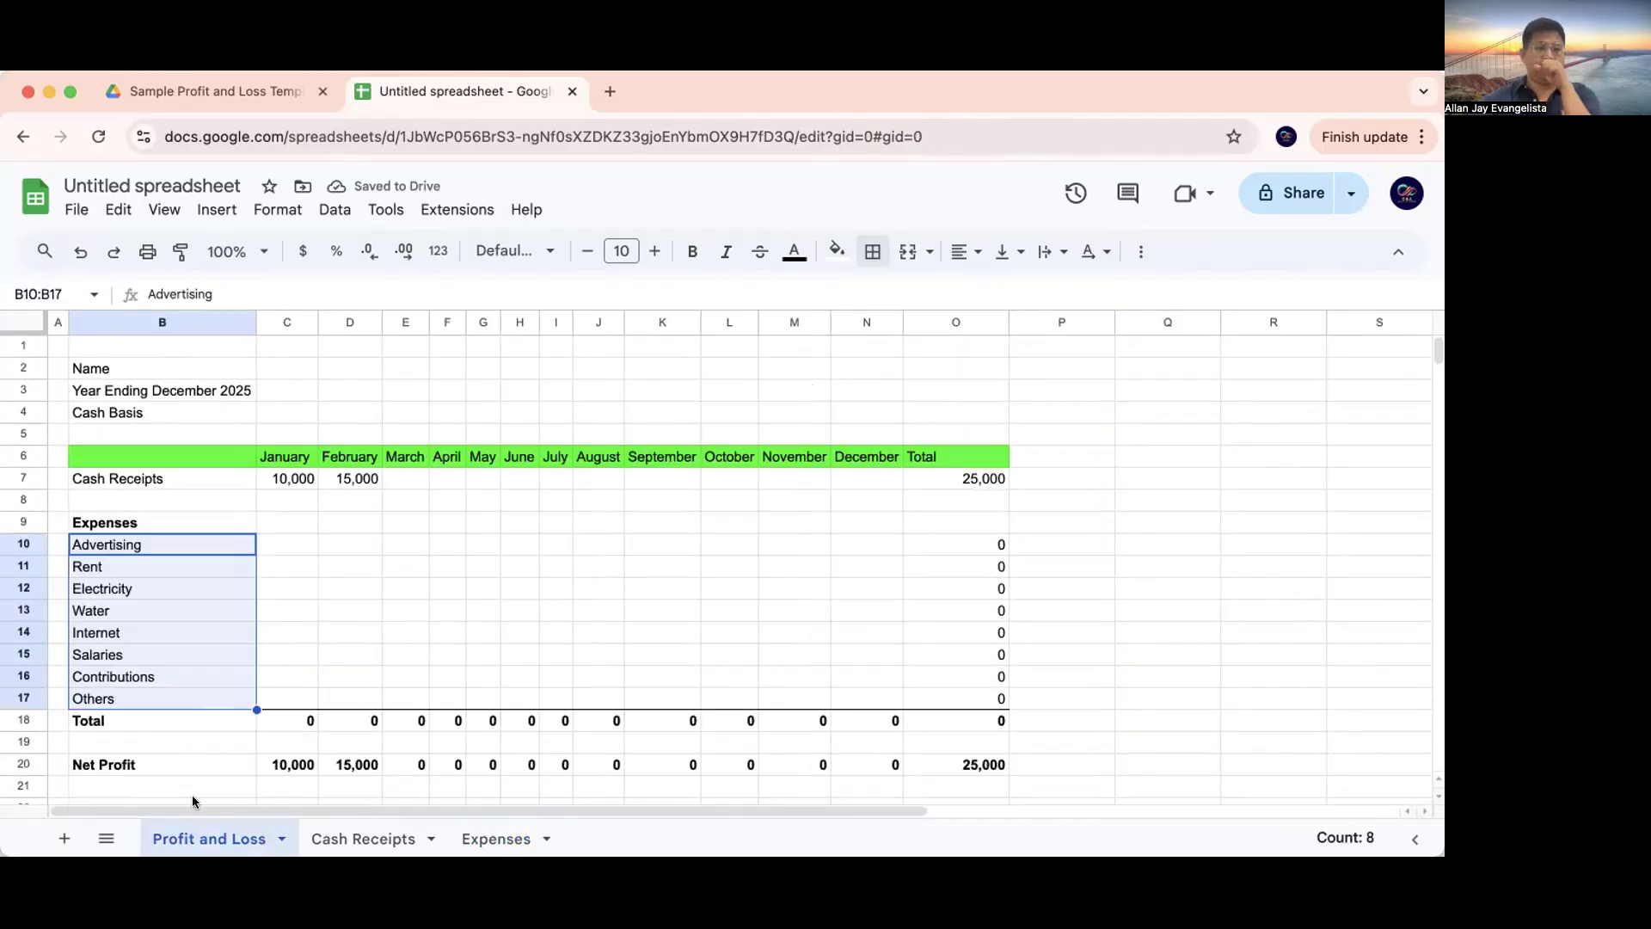
left_click(284, 514)
key("Down")
key("Left")
key("Right")
type("=")
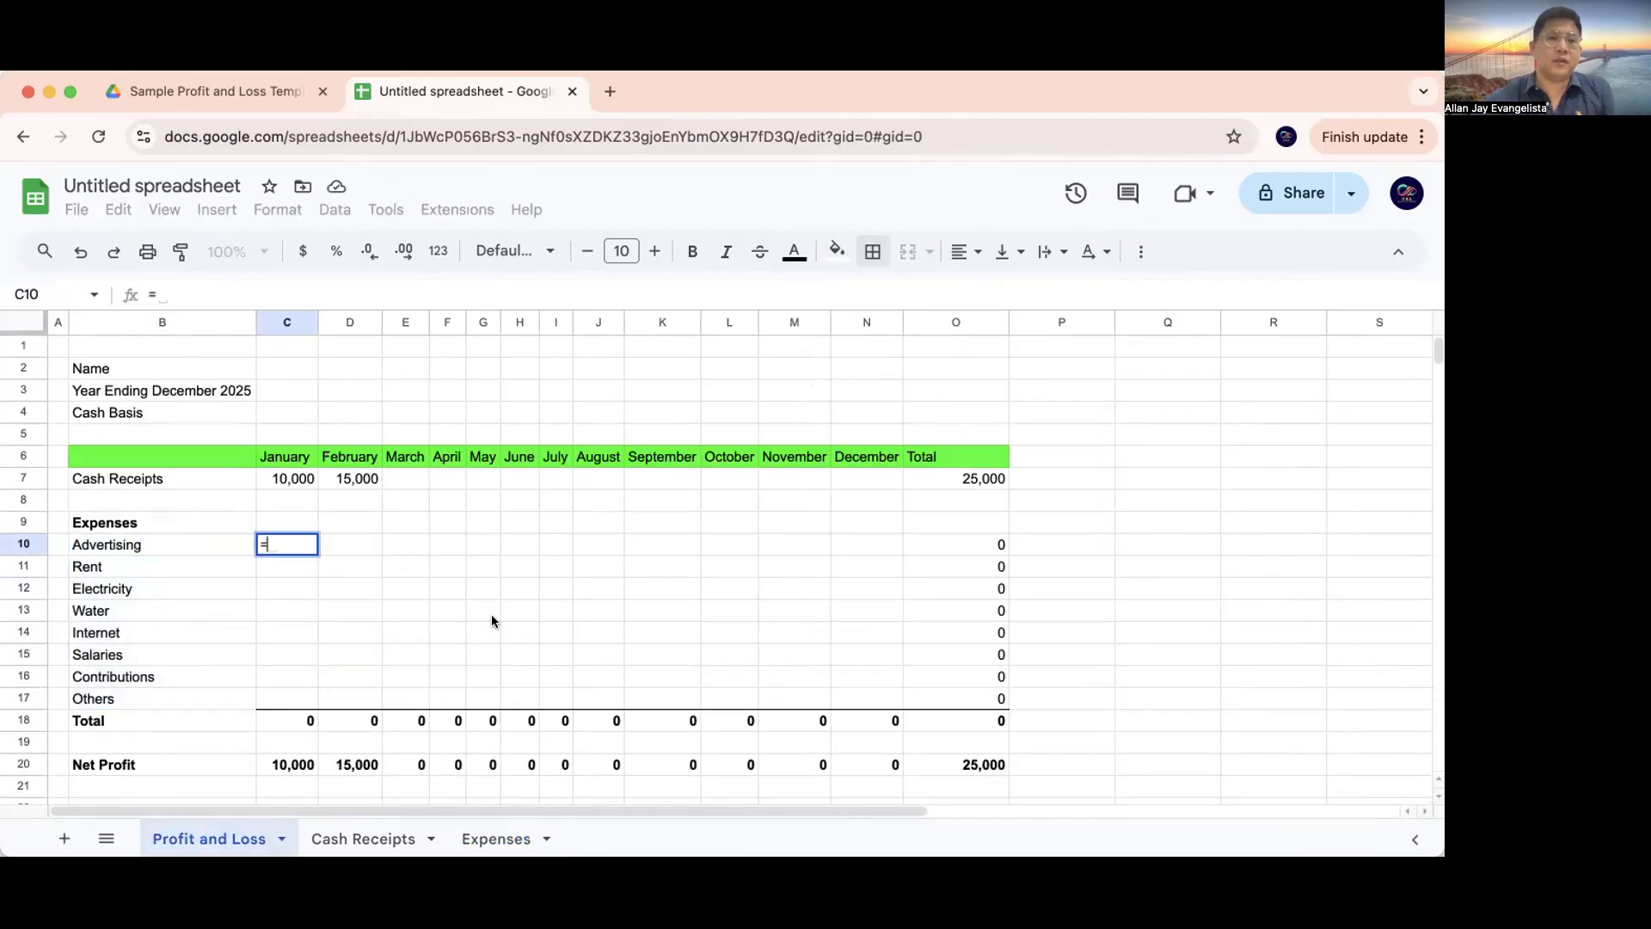
left_click(495, 838)
scroll(312, 642, "down", 13)
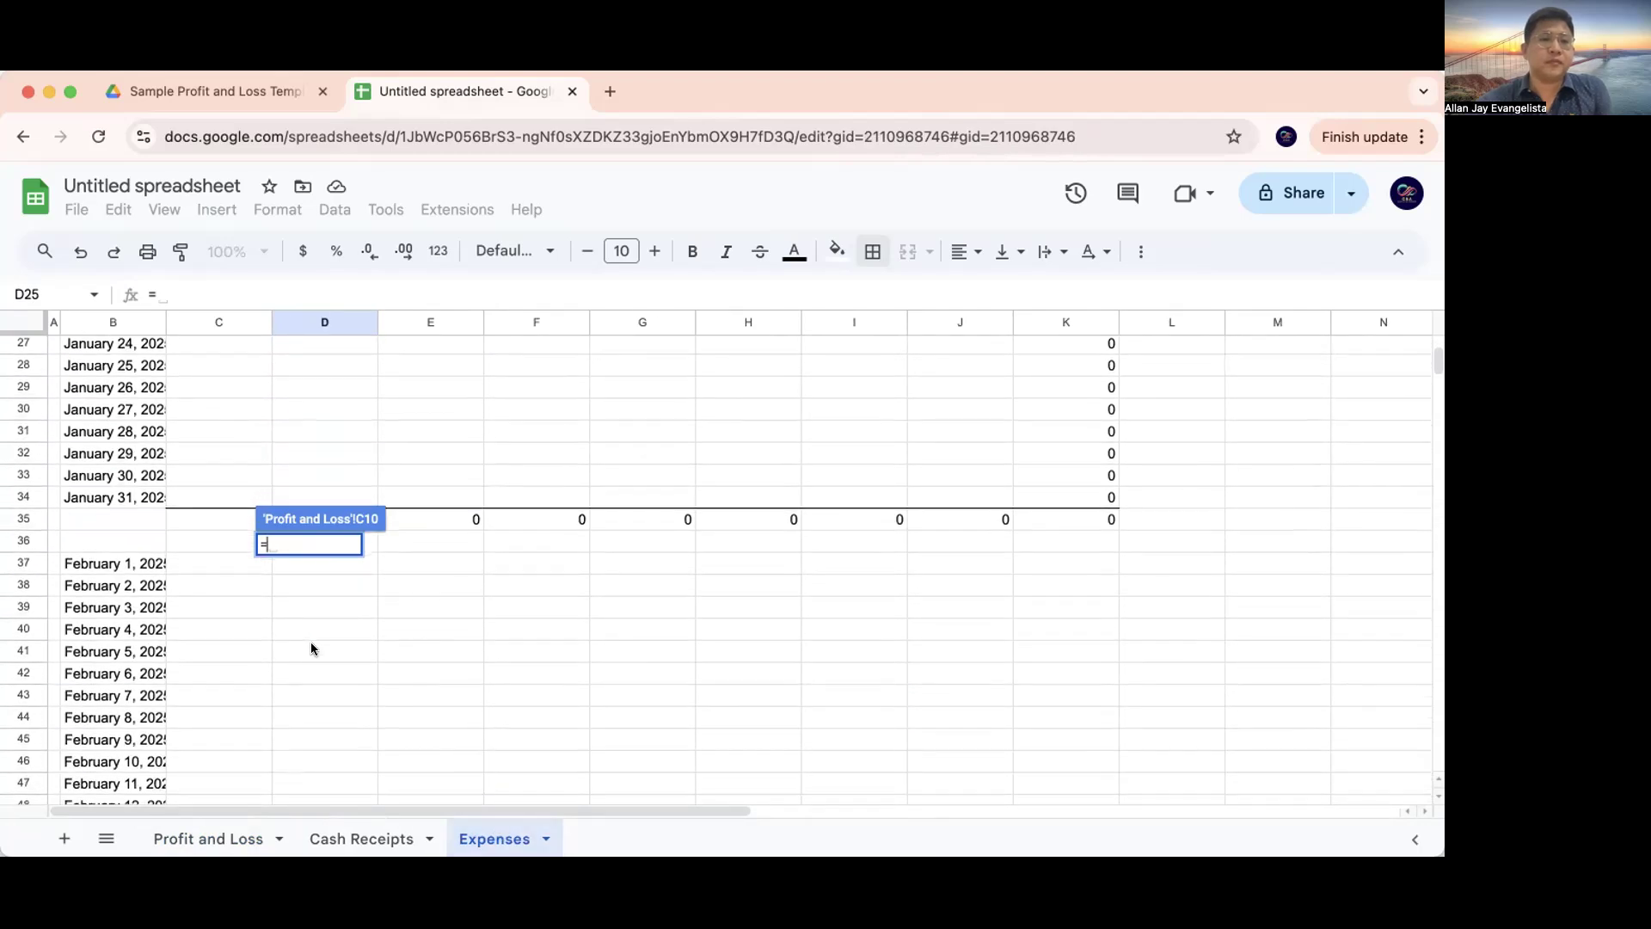
scroll(164, 518, "up", 2)
left_click(198, 600)
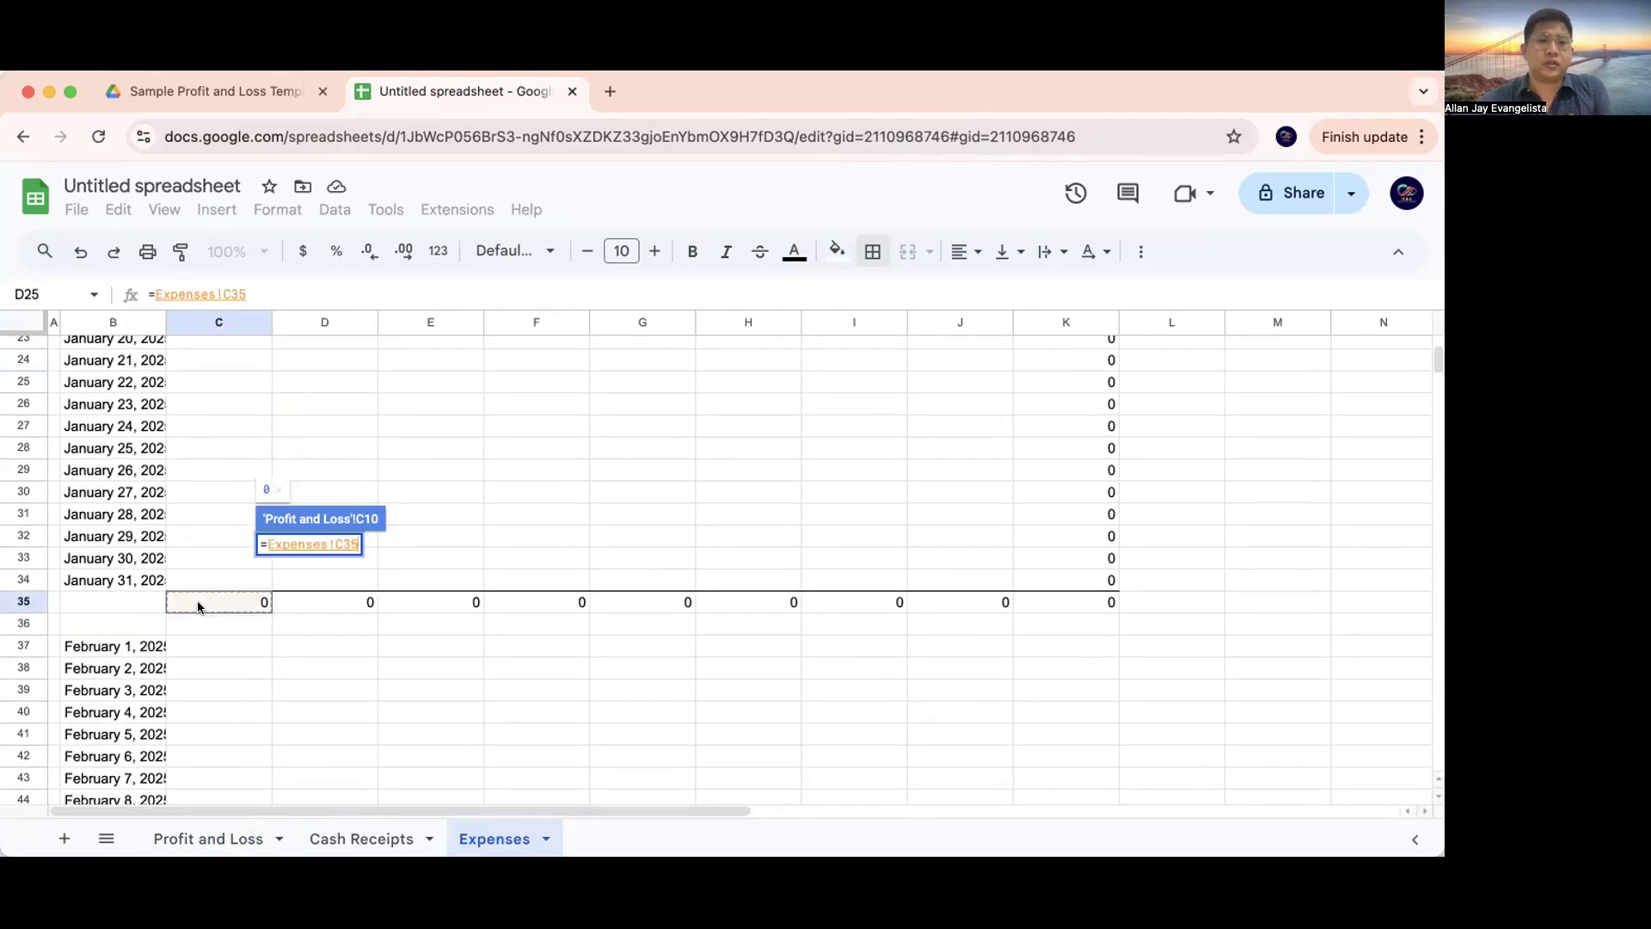
key("Return")
Link January Rent in C11 of Profit and Loss to the Rent total in Expenses!D35
key("Down")
type("=")
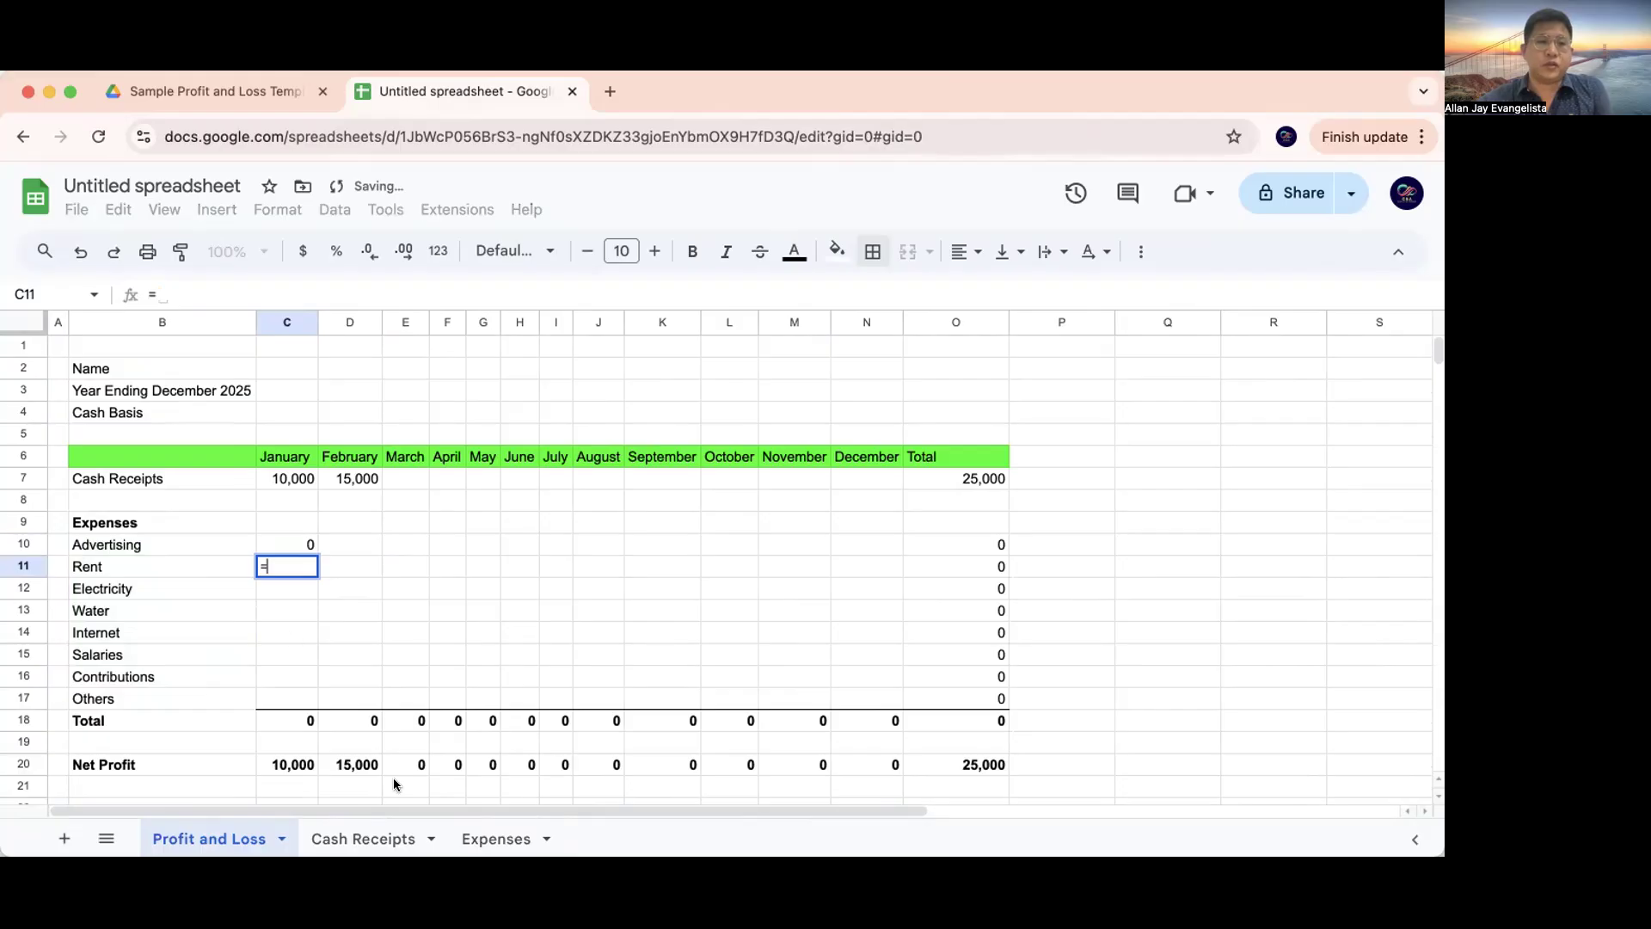
left_click(495, 839)
left_click(348, 602)
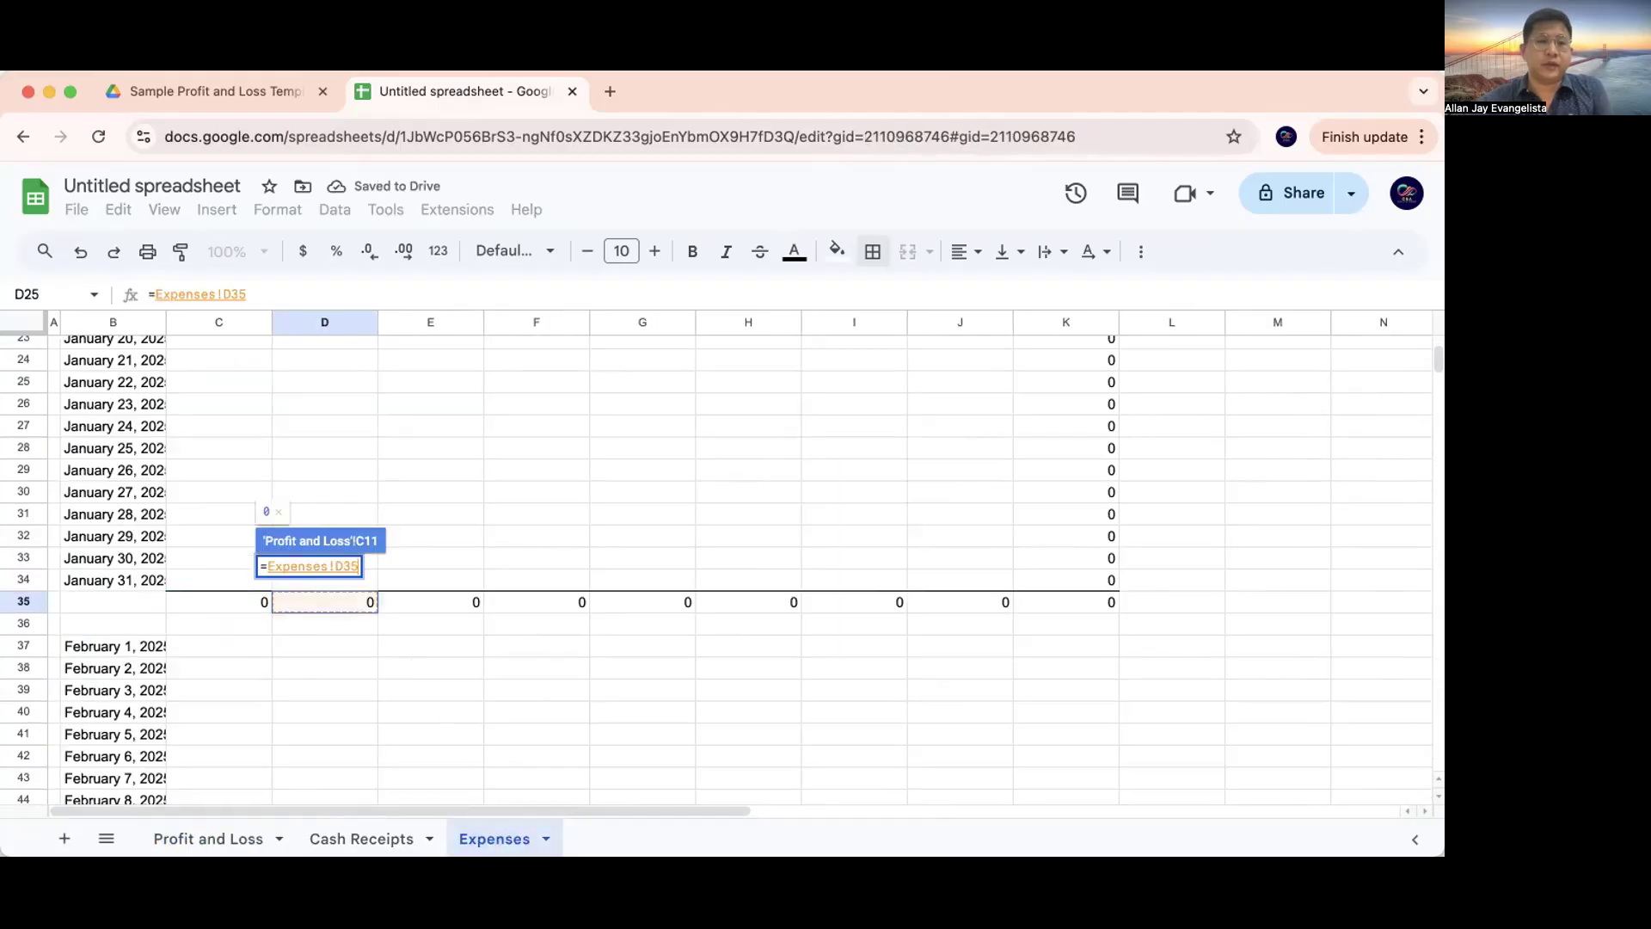
key("Return")
Link January Electricity in C12 of Profit and Loss to the Electricity total in Expenses!E35
left_click(283, 587)
type("=")
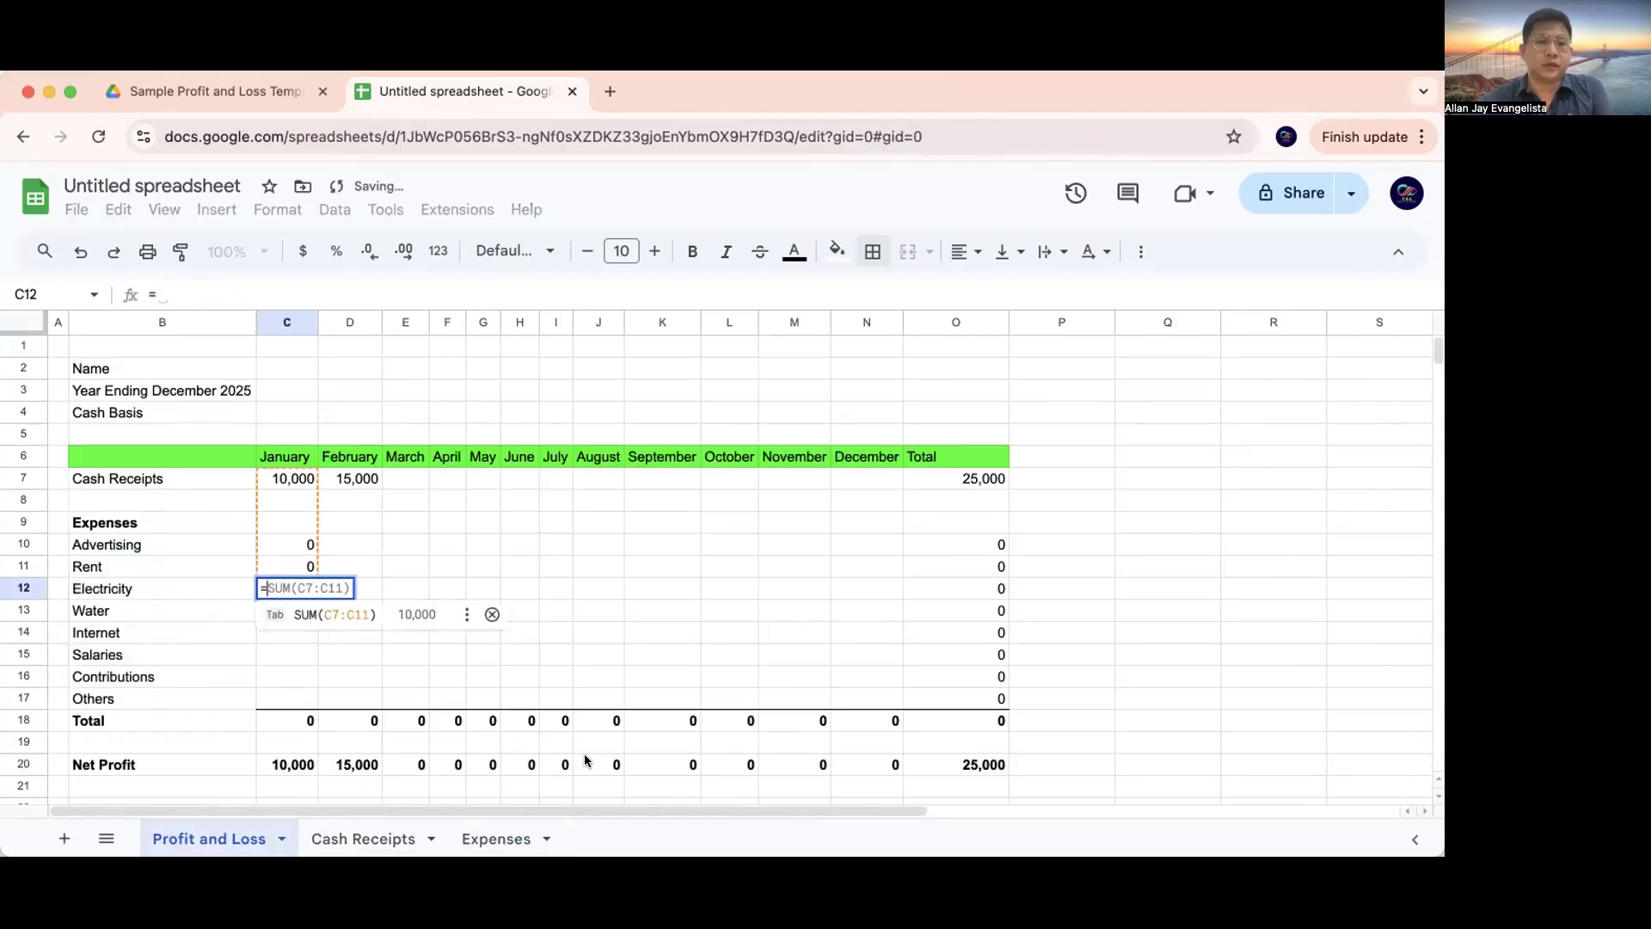
left_click(497, 839)
left_click(409, 600)
key("Return")
Link January Water in C13 of Profit and Loss to the Water total in Expenses!F35
key("Down")
type("=")
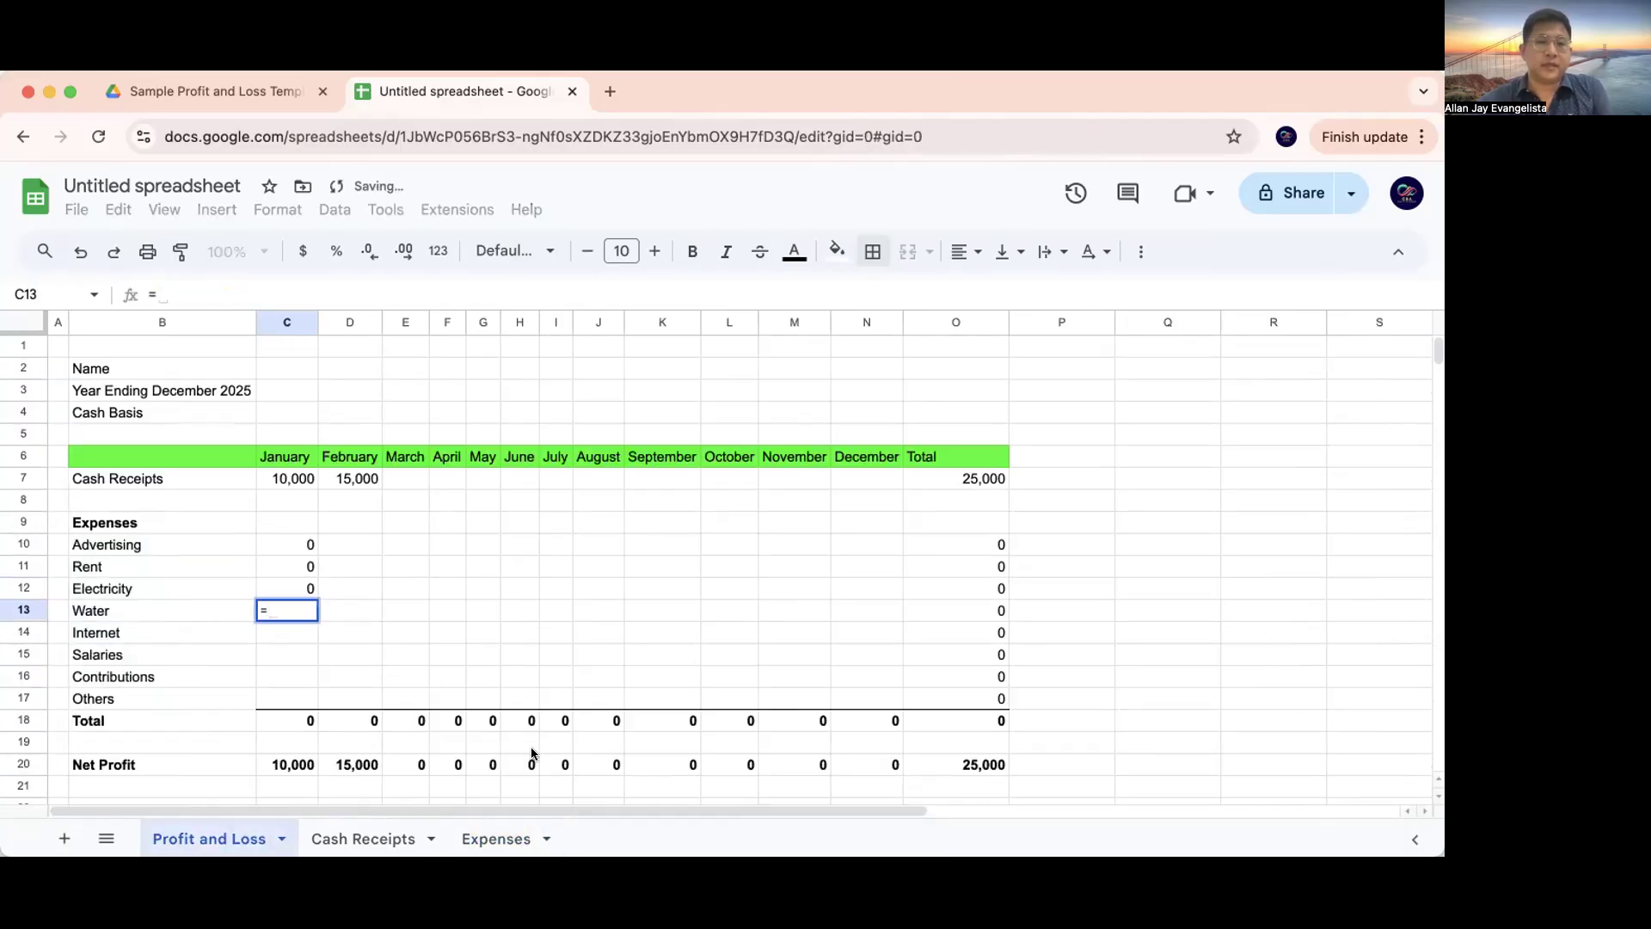
left_click(498, 833)
scroll(555, 597, "up", 7)
scroll(555, 596, "down", 6)
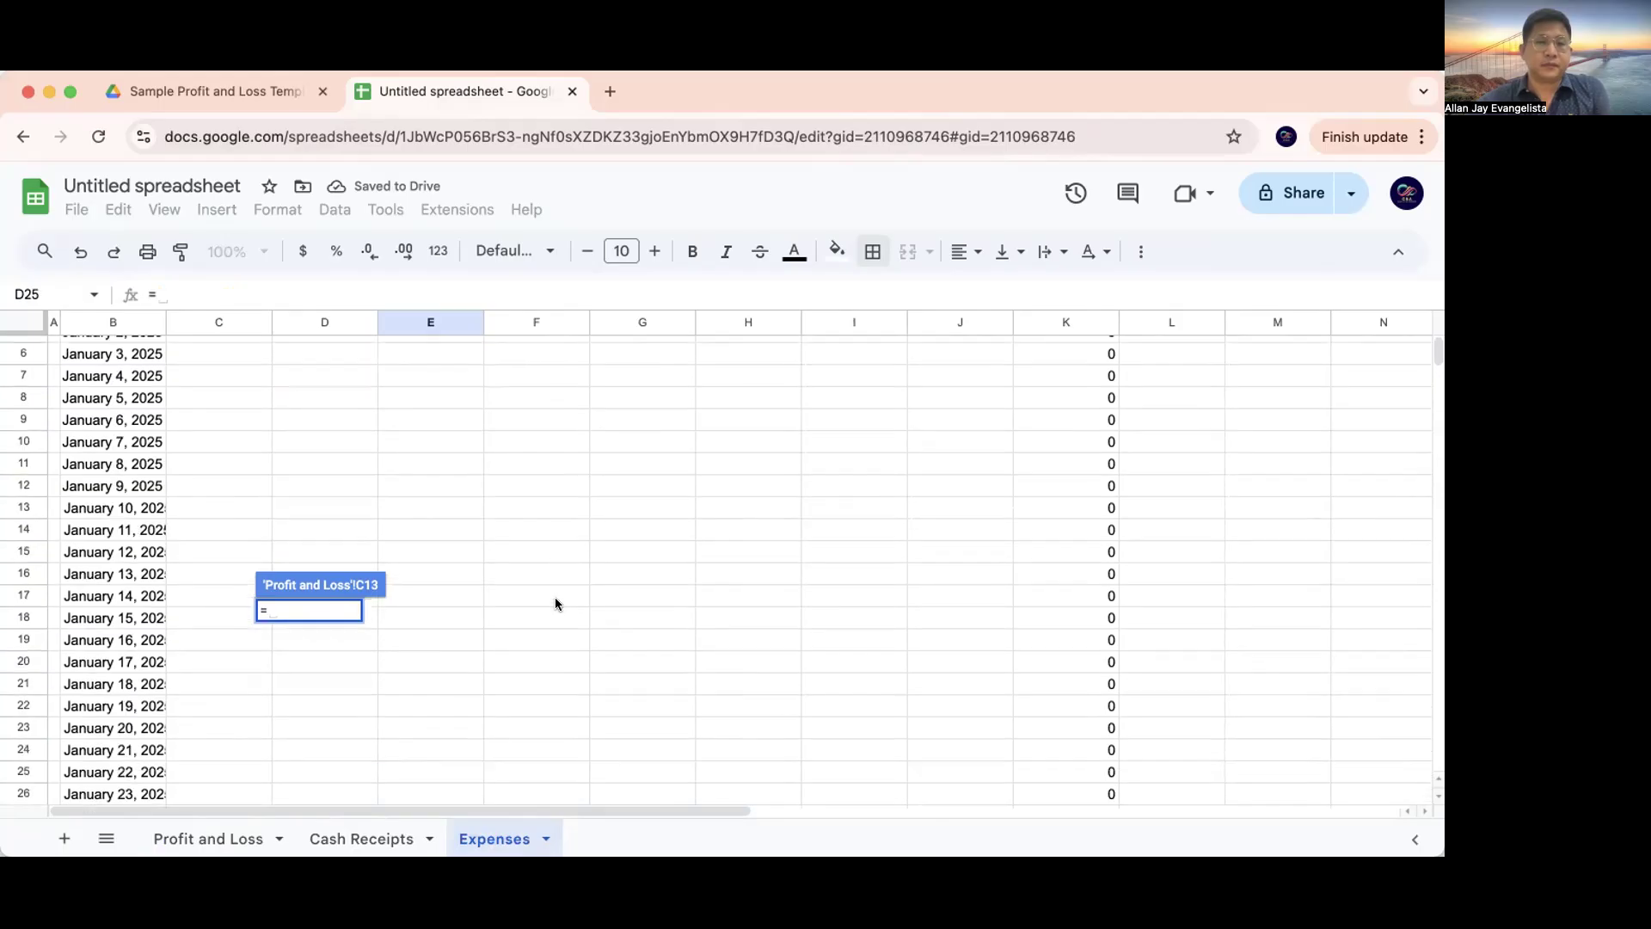
left_click(545, 681)
key("Return")
Link January Internet in C14 of Profit and Loss to the Internet total in Expenses!G35
key("Down")
type("=")
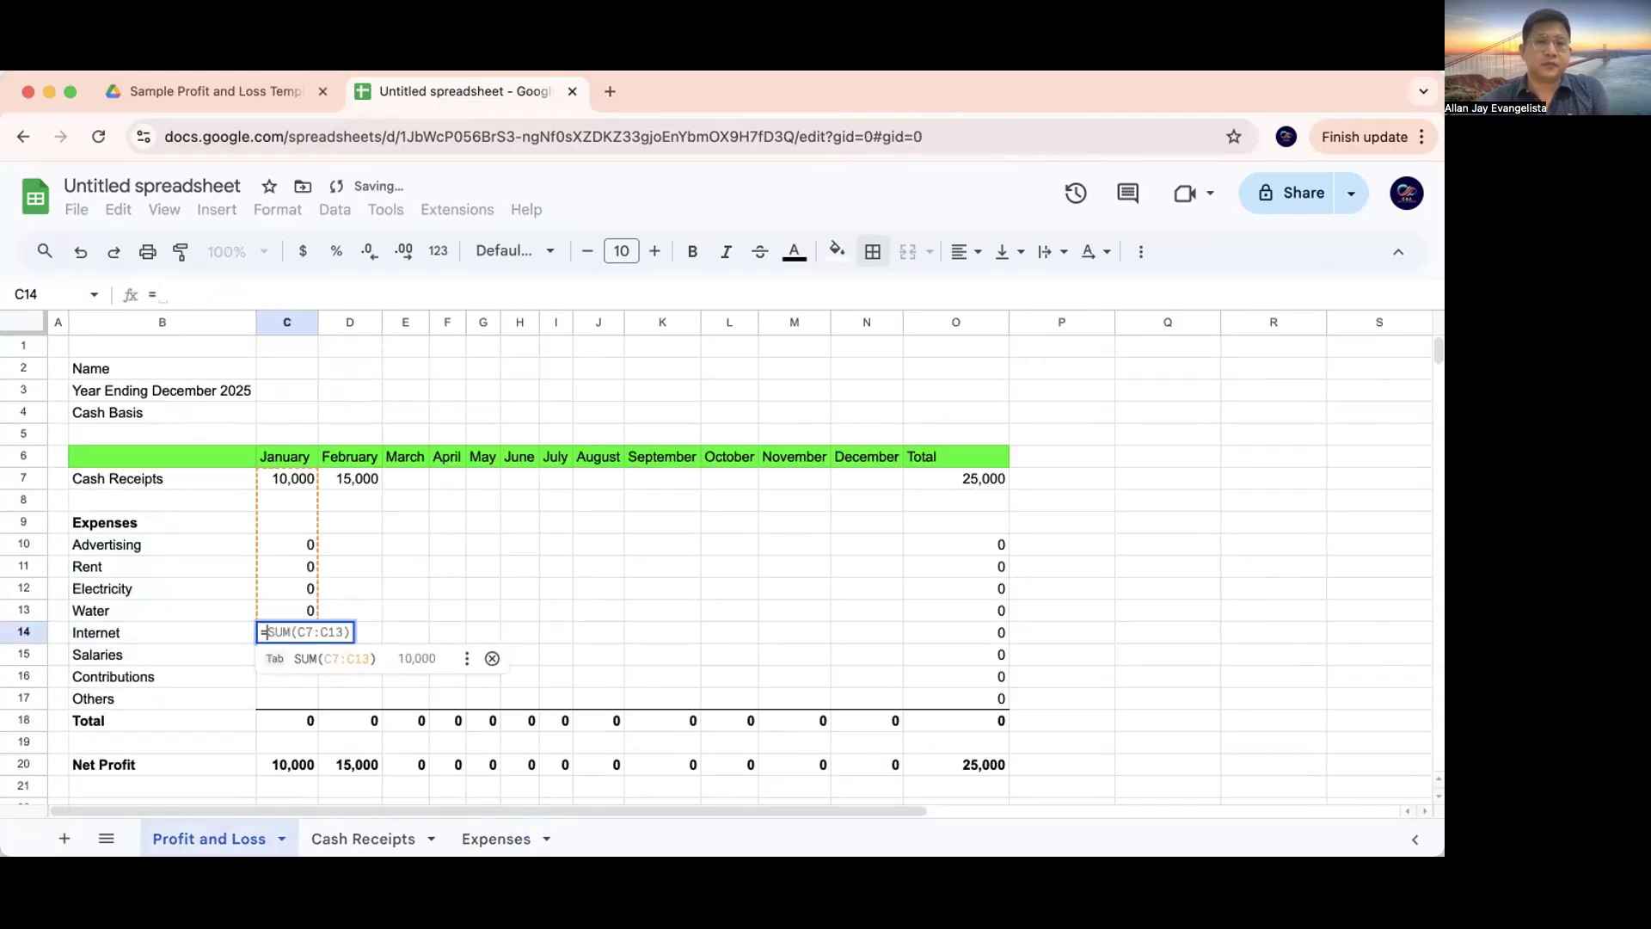
left_click(527, 826)
scroll(642, 632, "up", 6)
scroll(642, 632, "down", 3)
scroll(647, 732, "down", 2)
left_click(640, 764)
key("Return")
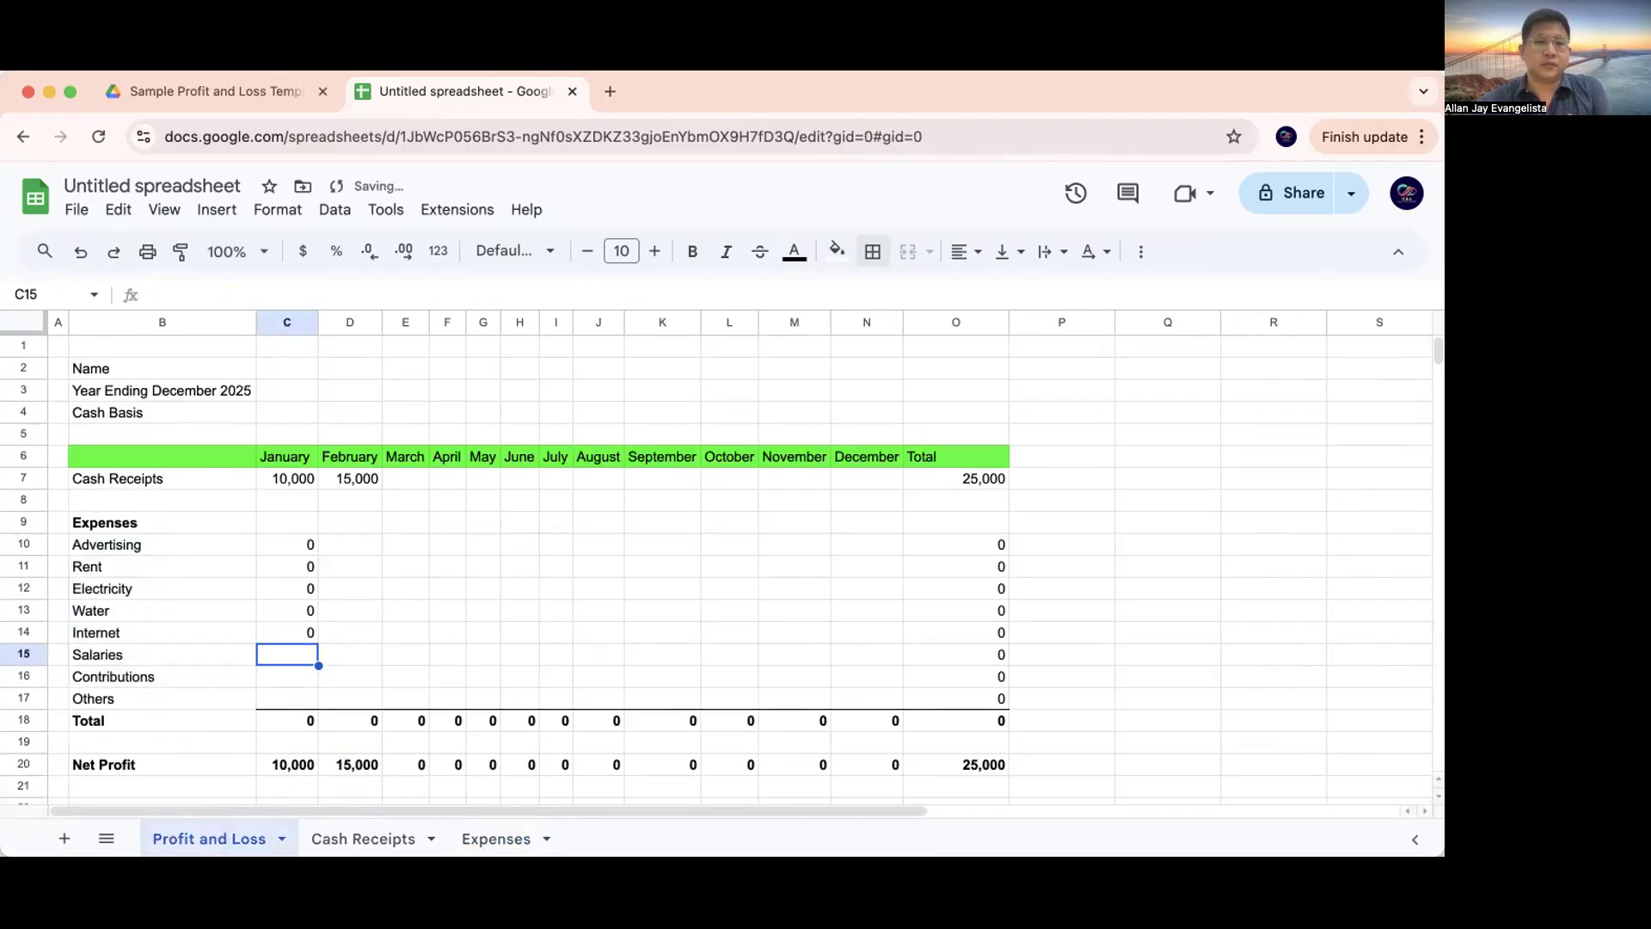
Link January Salaries in C15 of Profit and Loss to the Salaries total in Expenses!H35
type("=")
left_click(497, 839)
scroll(761, 748, "up", 2)
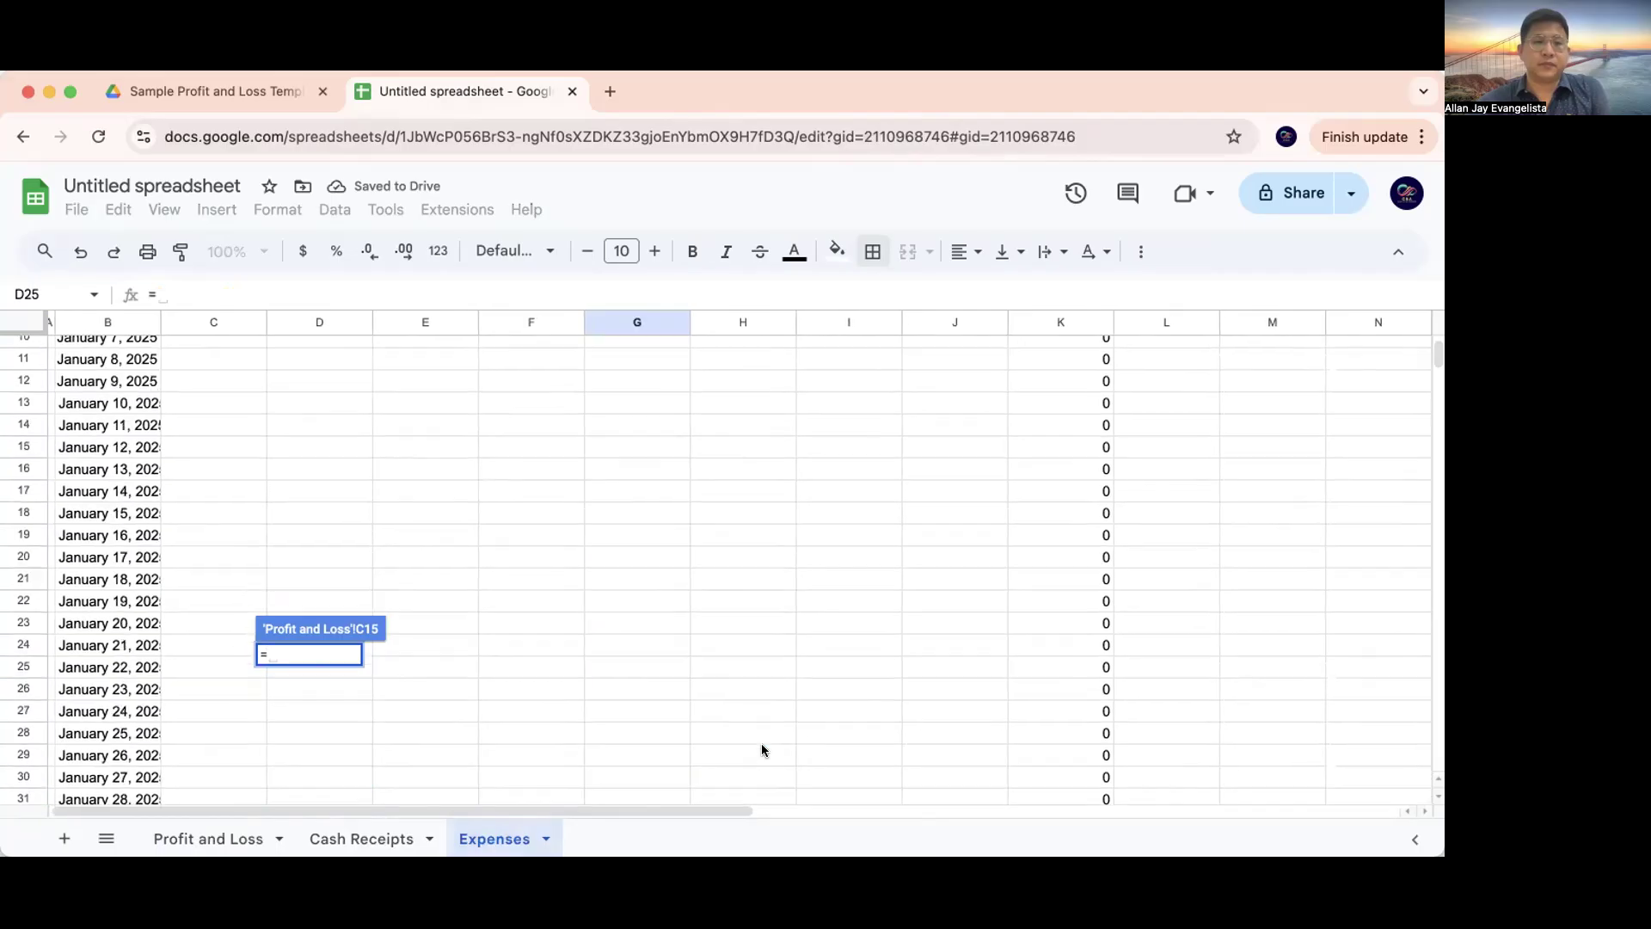
scroll(761, 741, "down", 4)
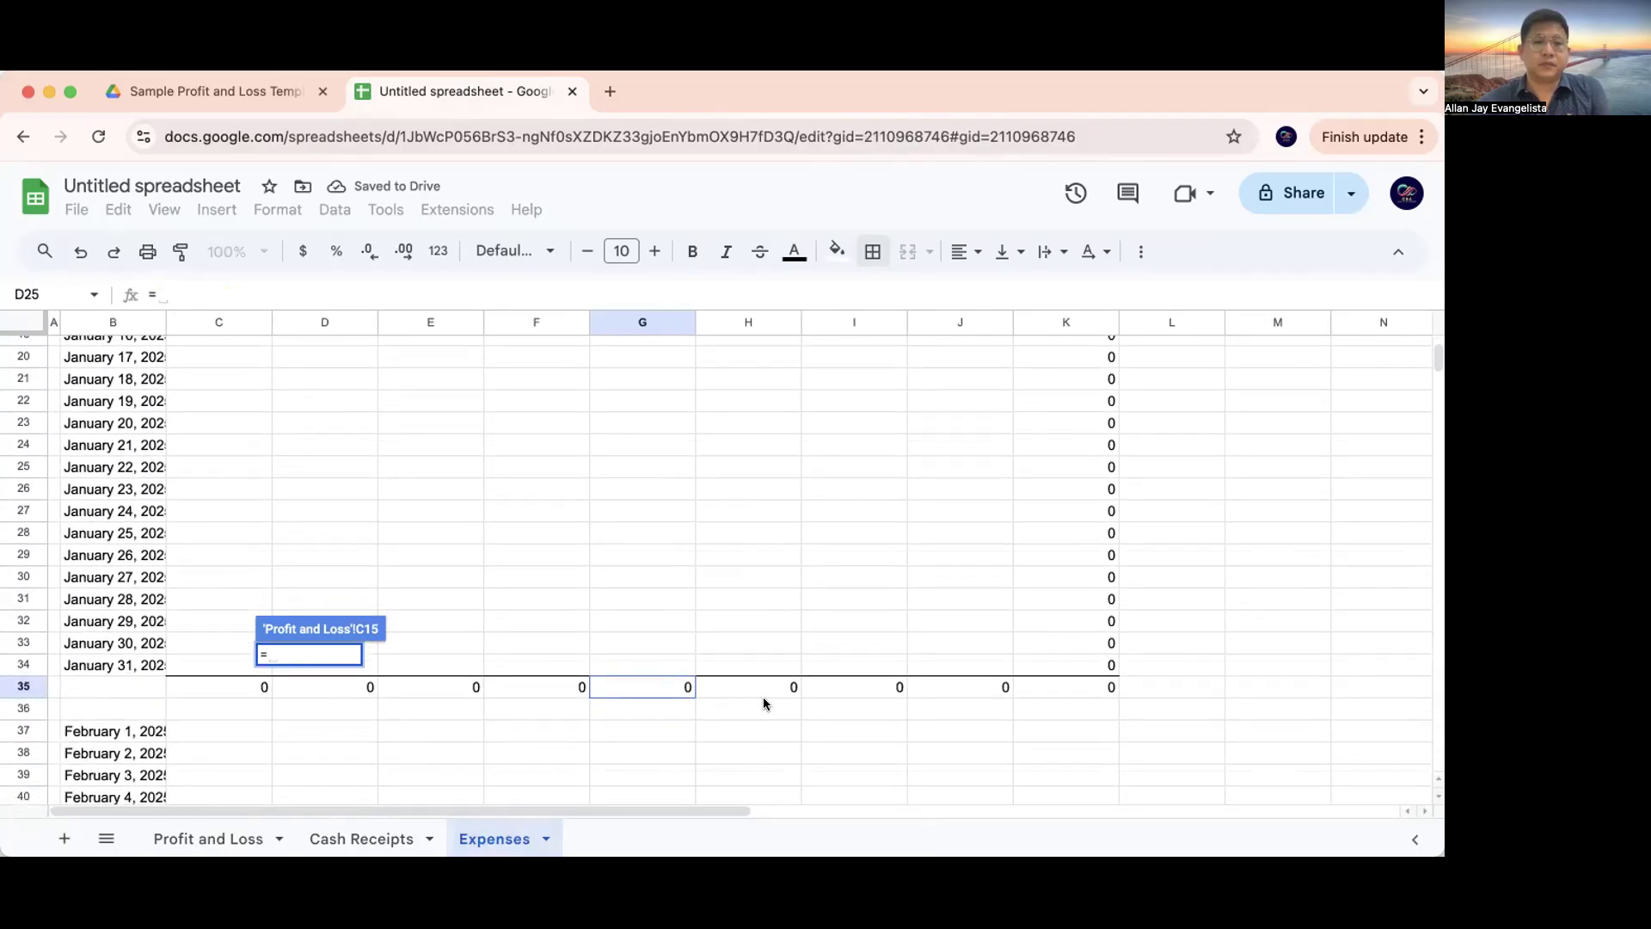
left_click(762, 685)
key("Return")
Link January Contributions in C16 of Profit and Loss to the Contributions total in Expenses!I35
type("=")
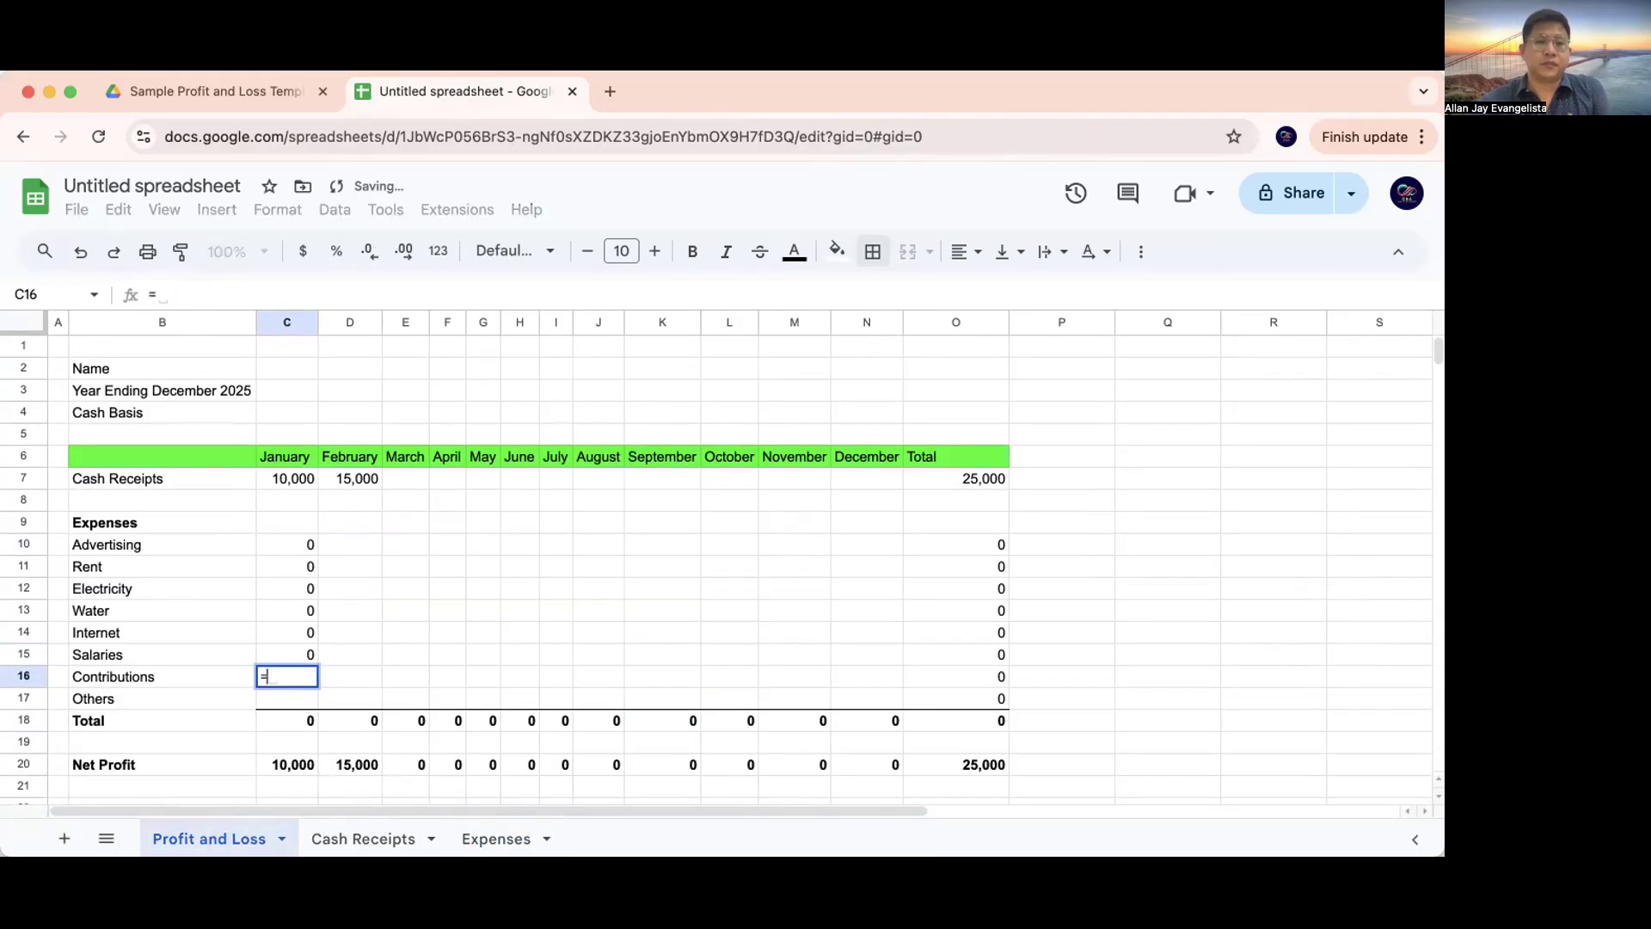
left_click(496, 838)
scroll(906, 719, "up", 5)
scroll(906, 719, "down", 2)
scroll(907, 719, "down", 3)
left_click(879, 746)
key("Return")
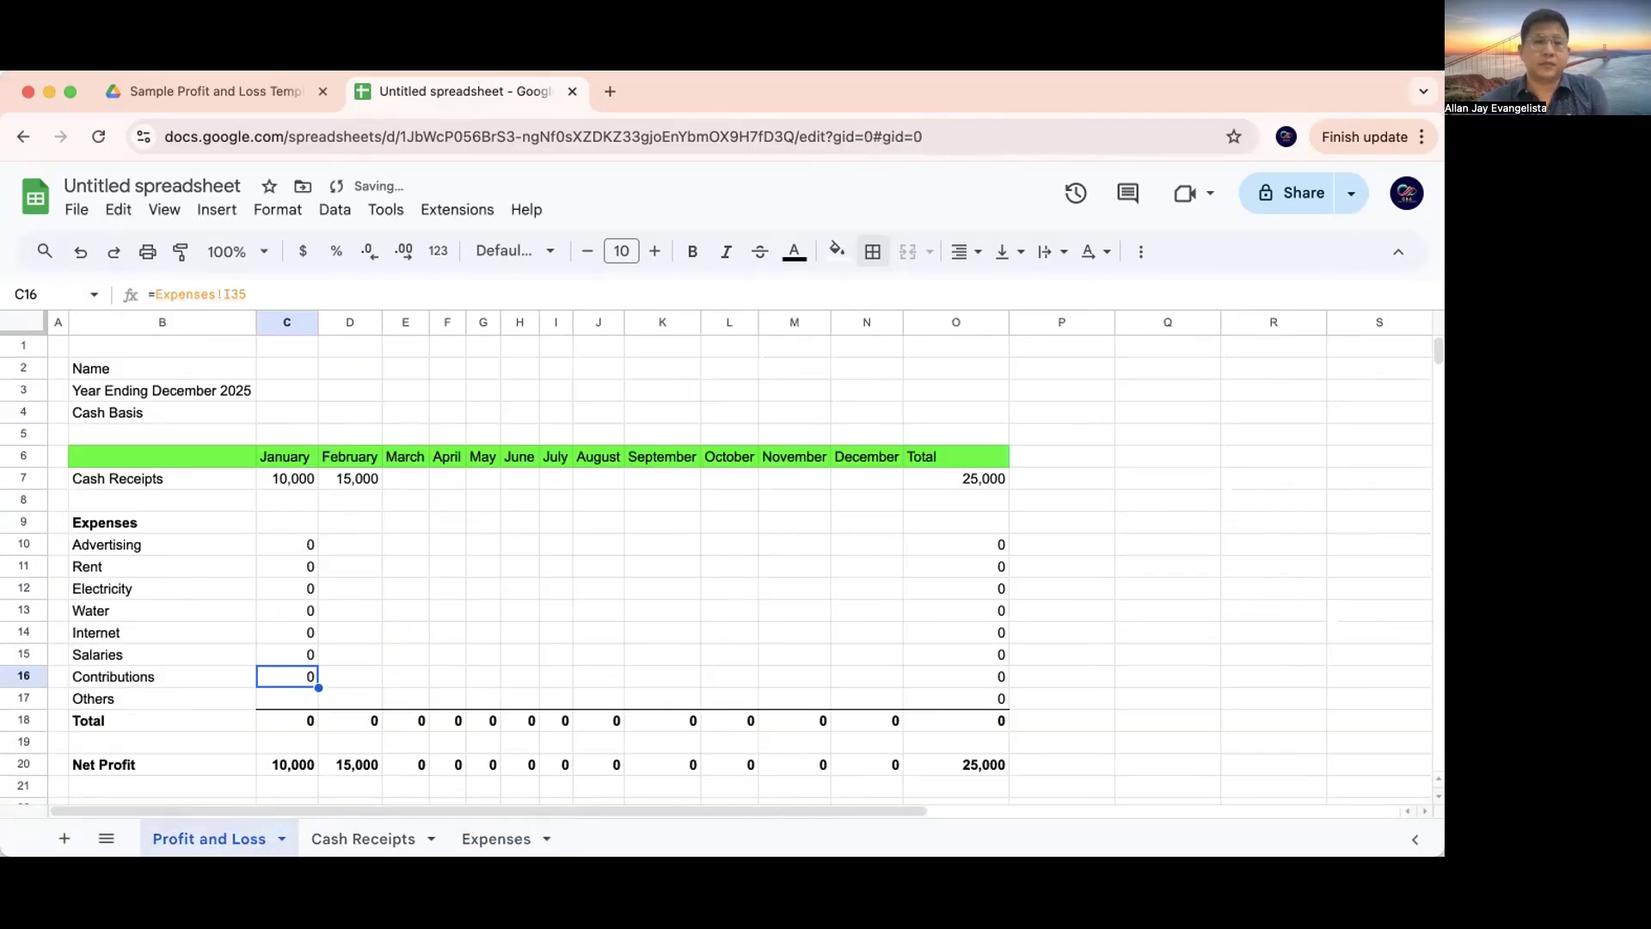
Link January Others in C17 of Profit and Loss to the Others total in Expenses!J35
type("=")
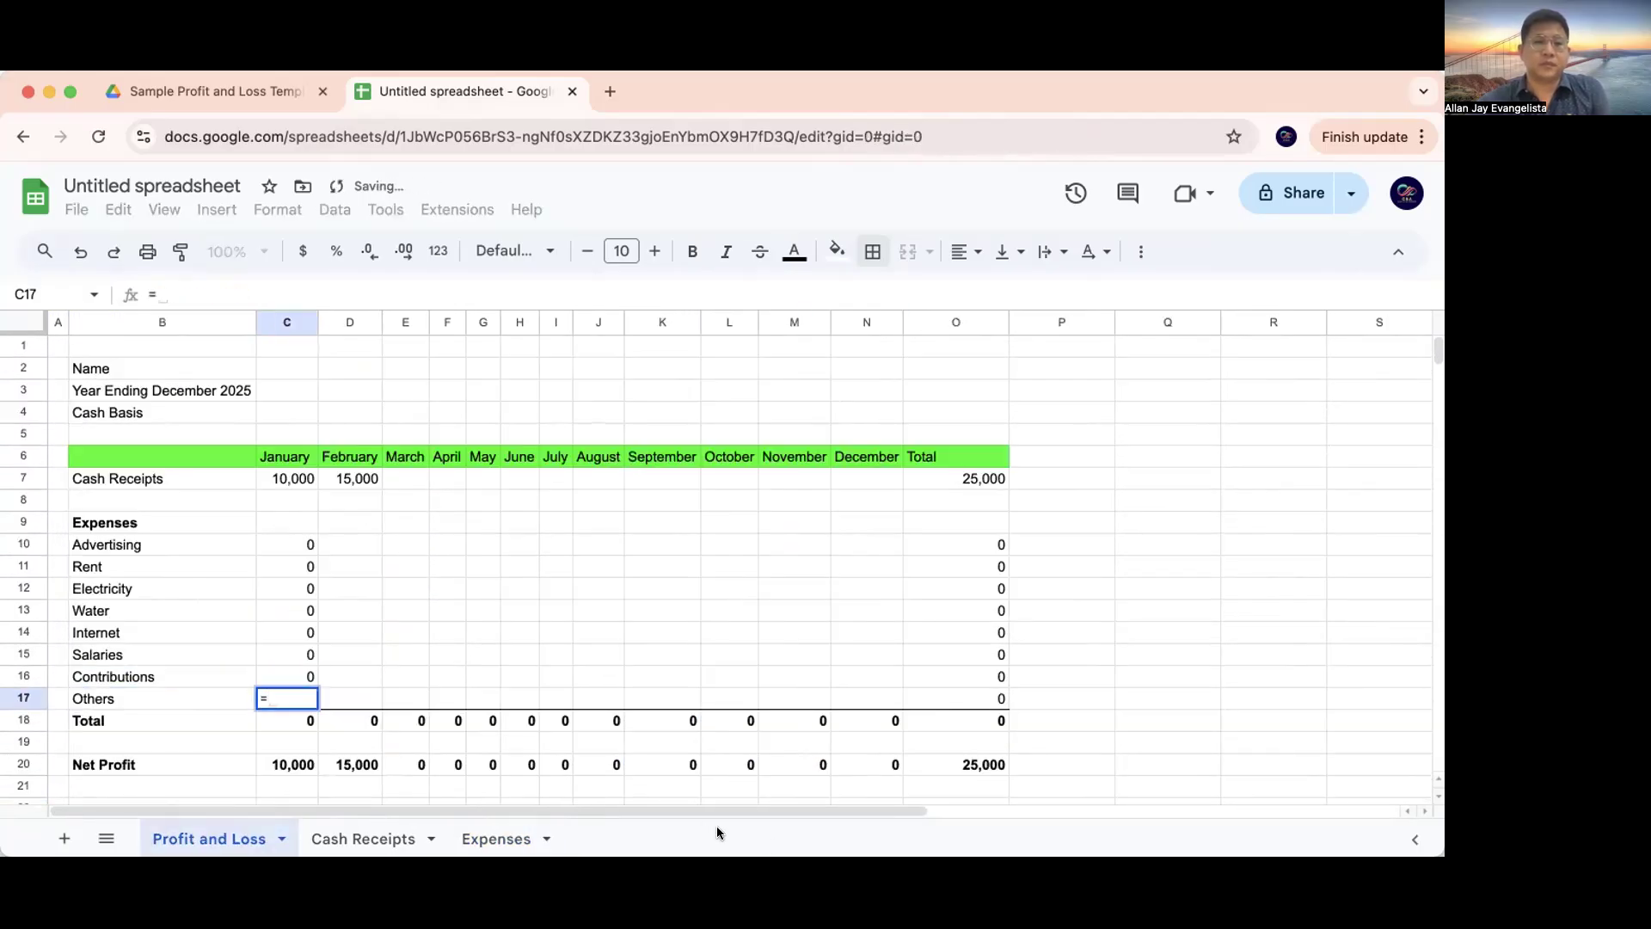
left_click(496, 838)
scroll(979, 496, "down", 5)
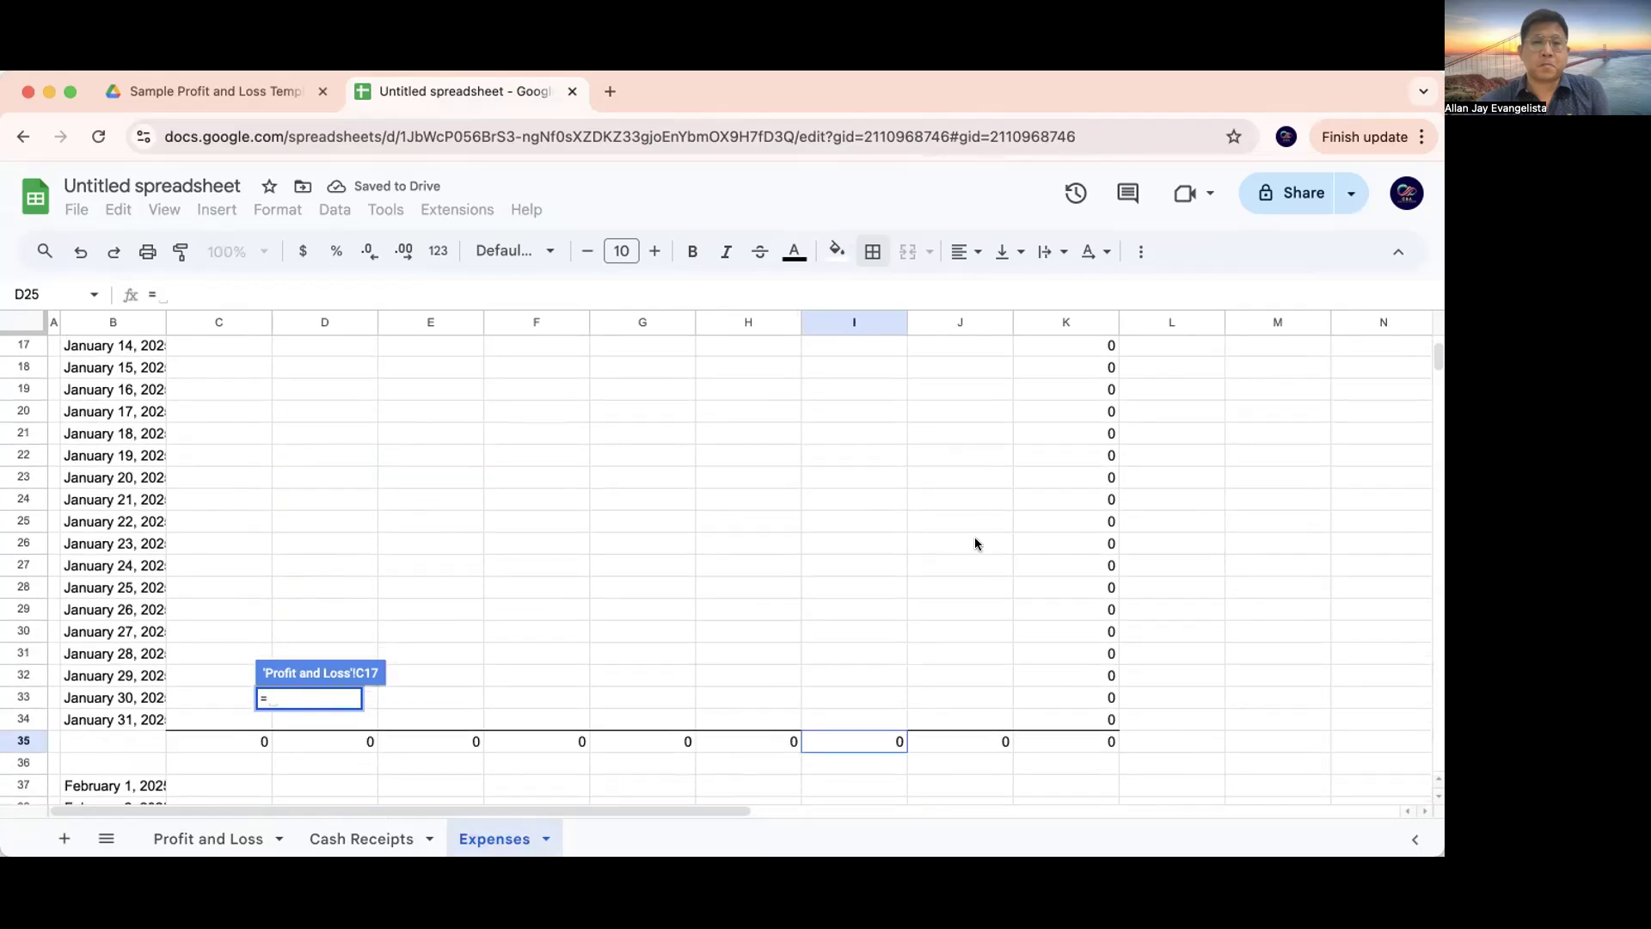
left_click(948, 738)
key("Return")
key("Left")
key("Right")
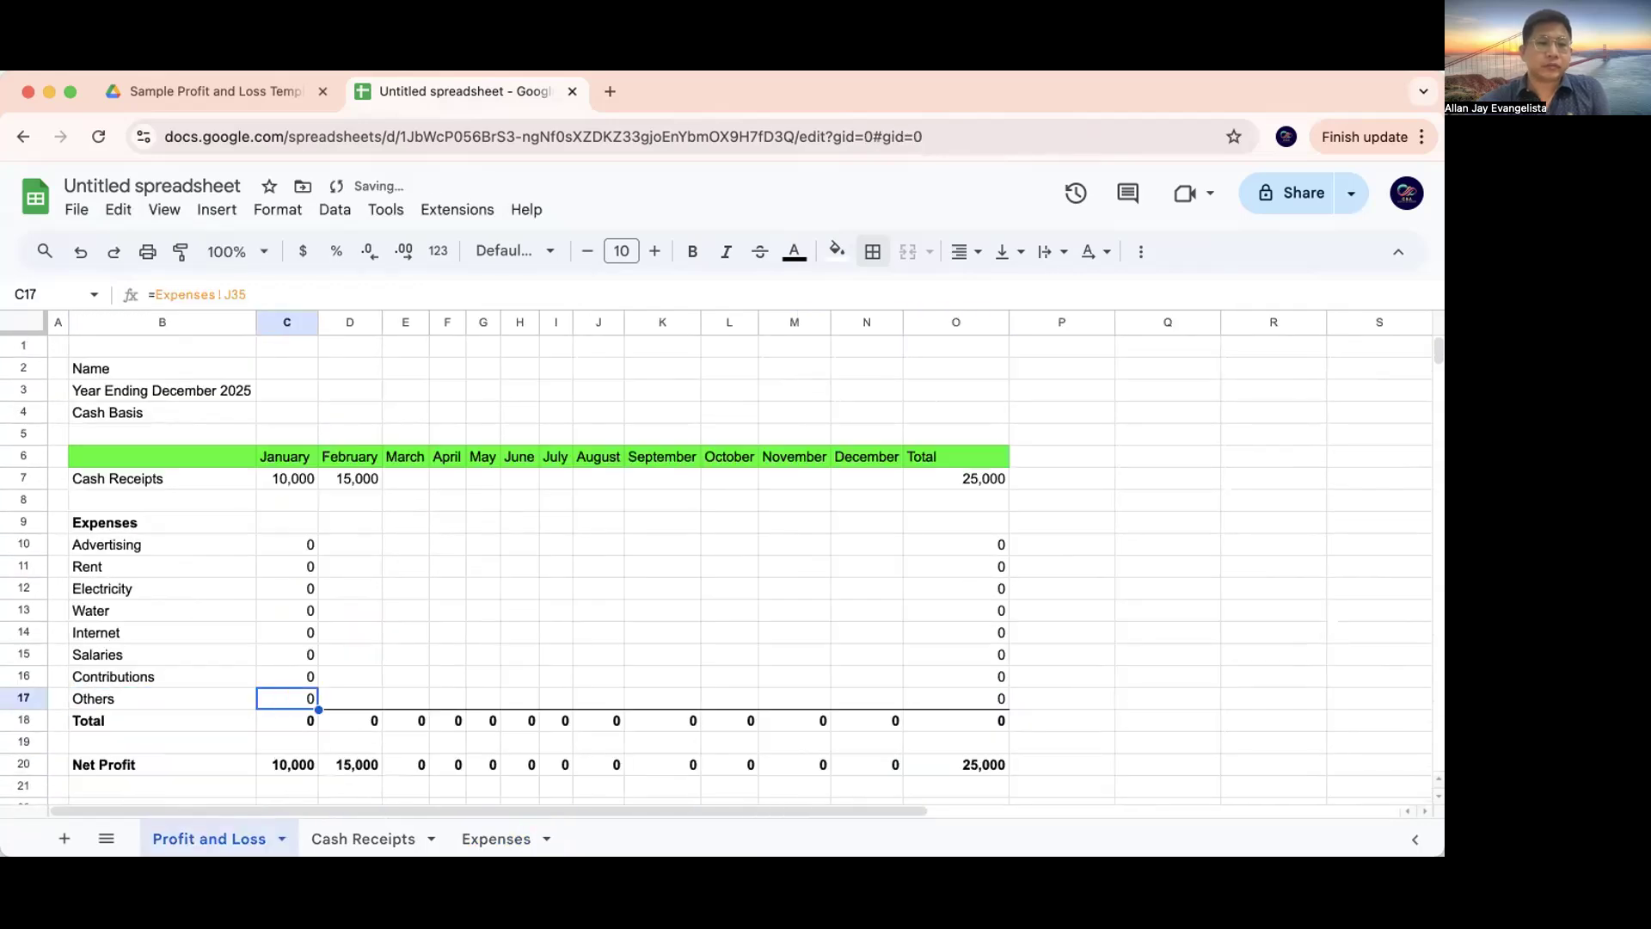
key("Left")
key("Down")
key("Up")
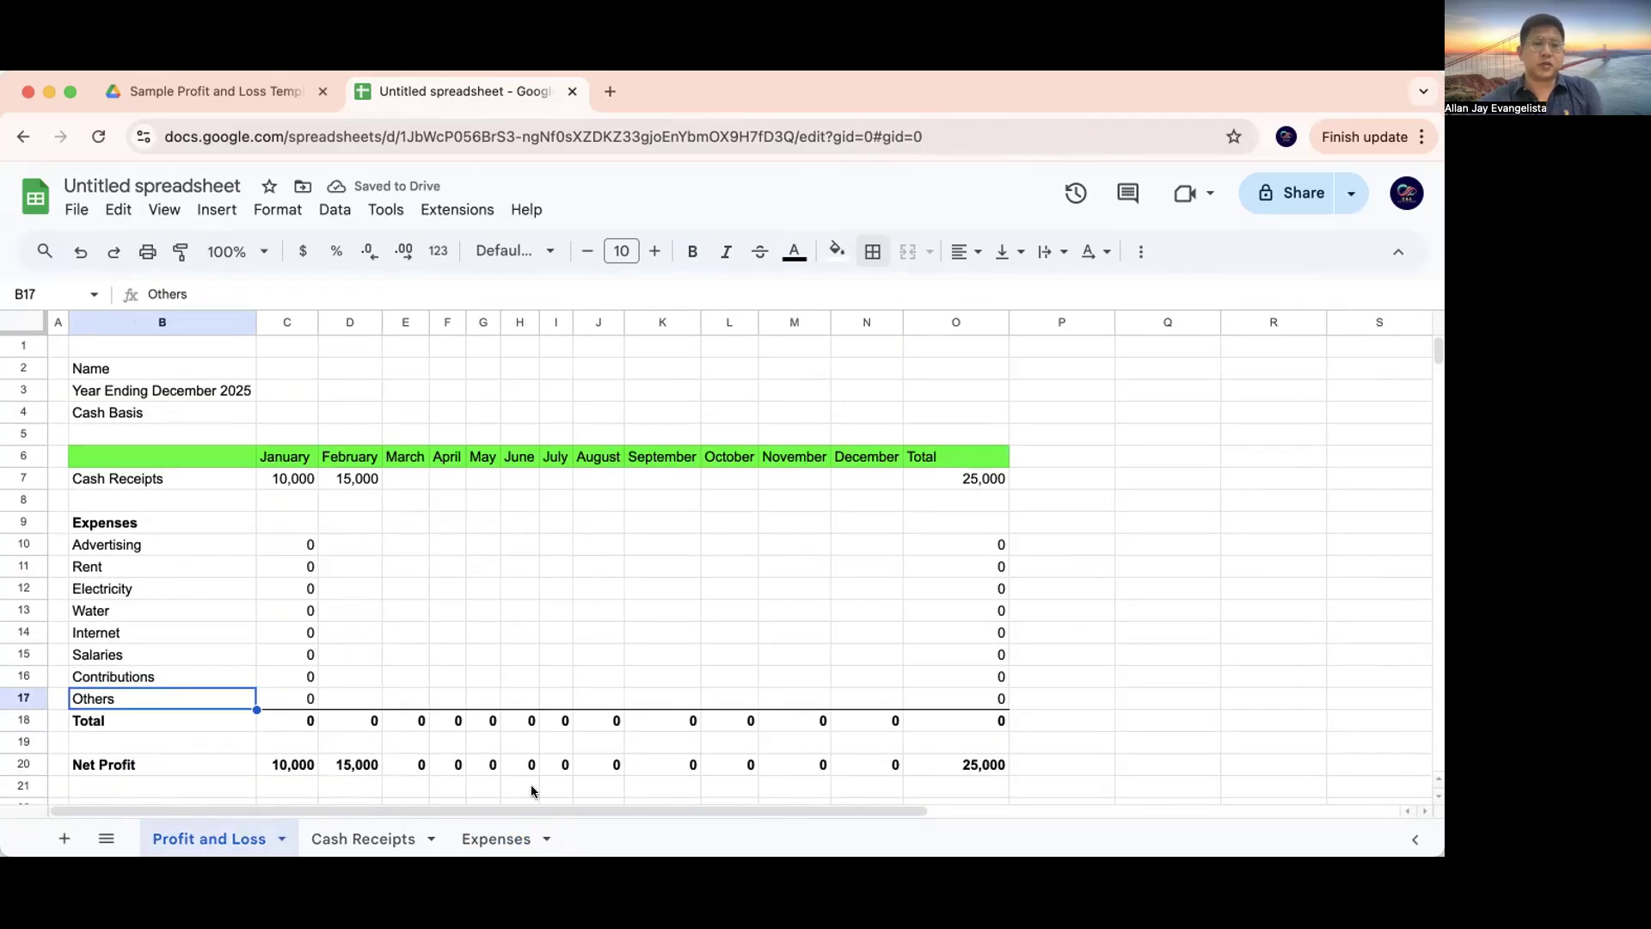
On the Expenses sheet, enter January 1 sample amounts: Advertising 1500, Rent 5000, Electricity 3000 and Water 200
left_click(482, 839)
scroll(287, 435, "up", 5)
left_click(237, 437)
key("Up")
type("150")
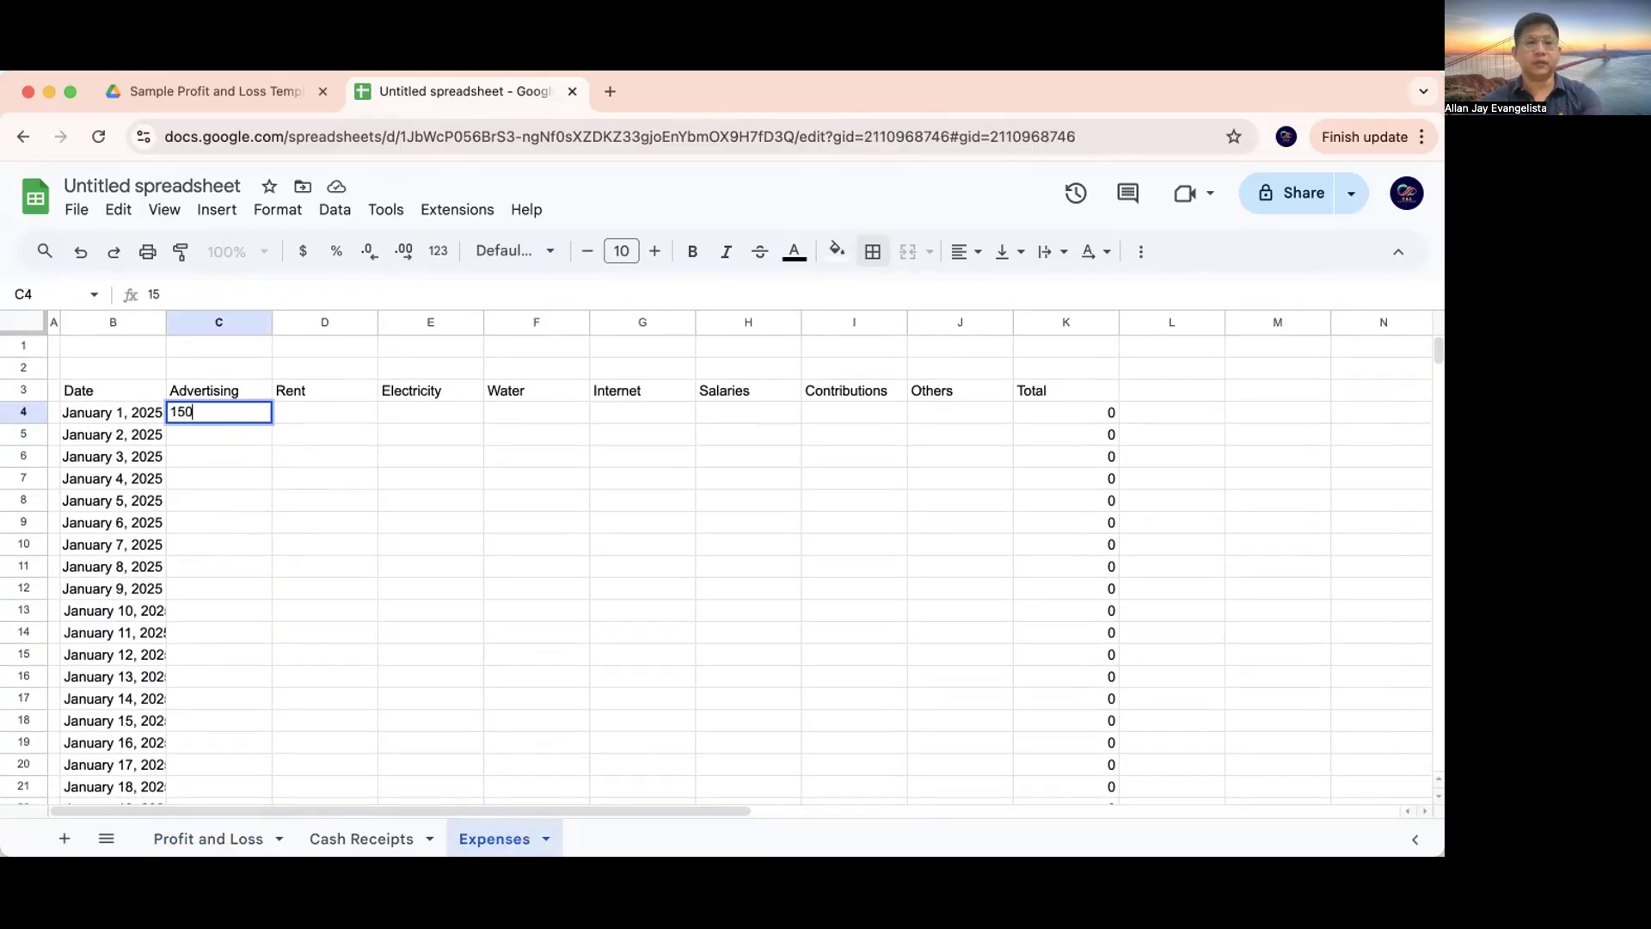
type("0")
key("Tab")
type("5000")
key("Tab")
type("3000")
key("Tab")
type("200")
key("Tab")
Complete the January 1 expenses row with Internet 1000, Salaries 30000, Contributions 2000 and Others 900
type("1")
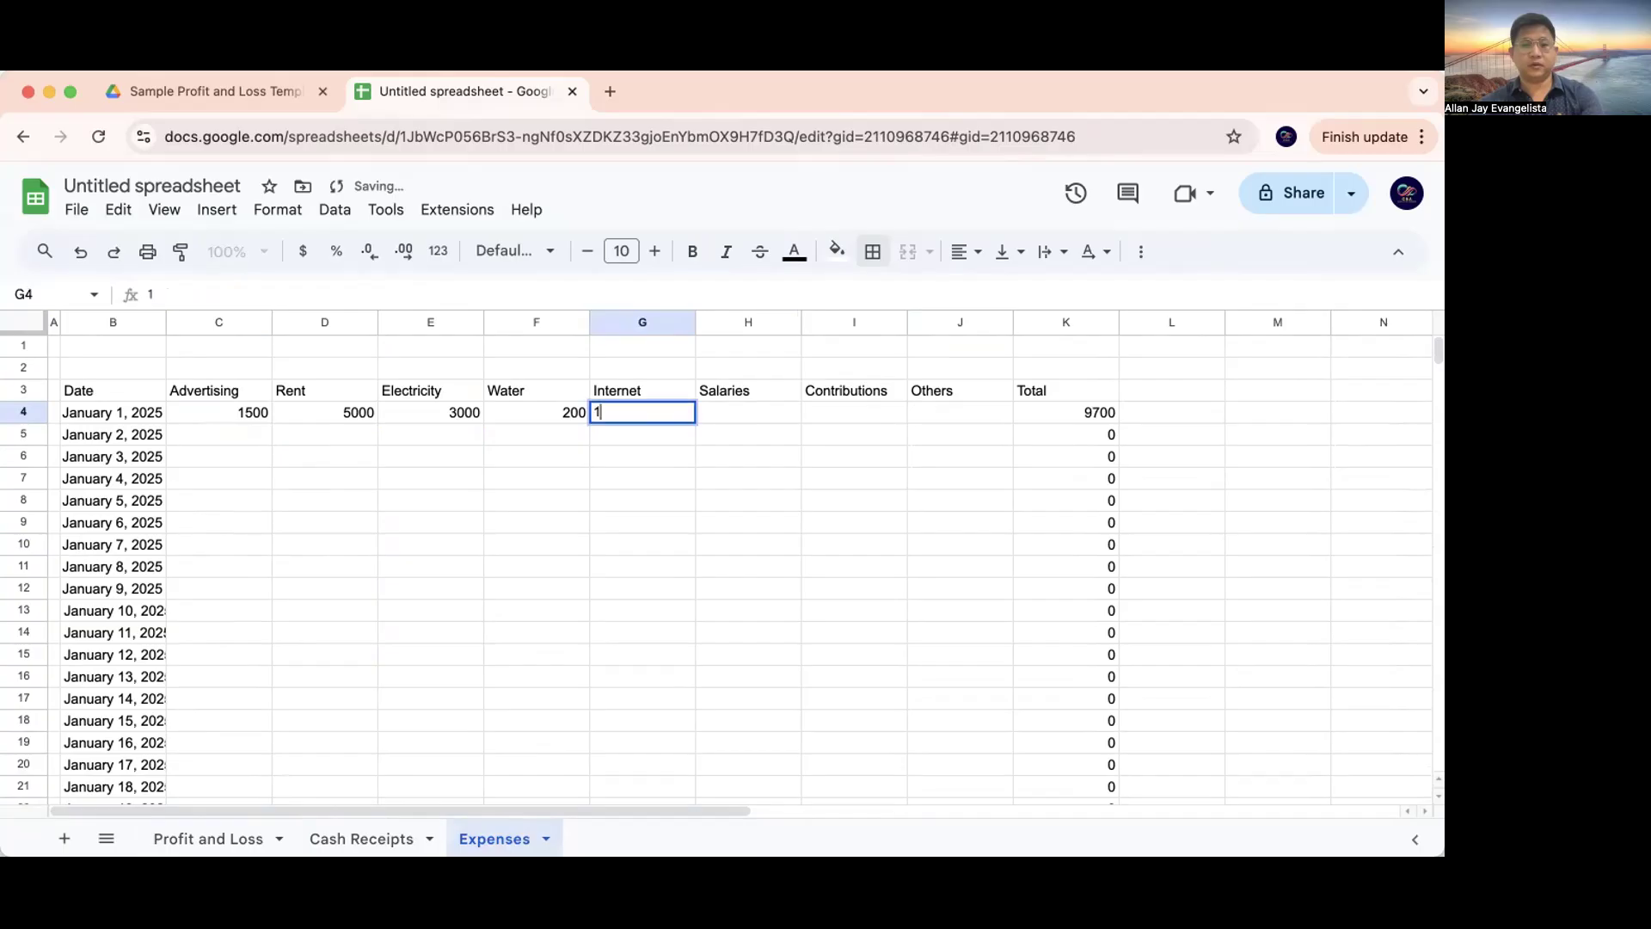
type("000")
key("Tab")
type("300")
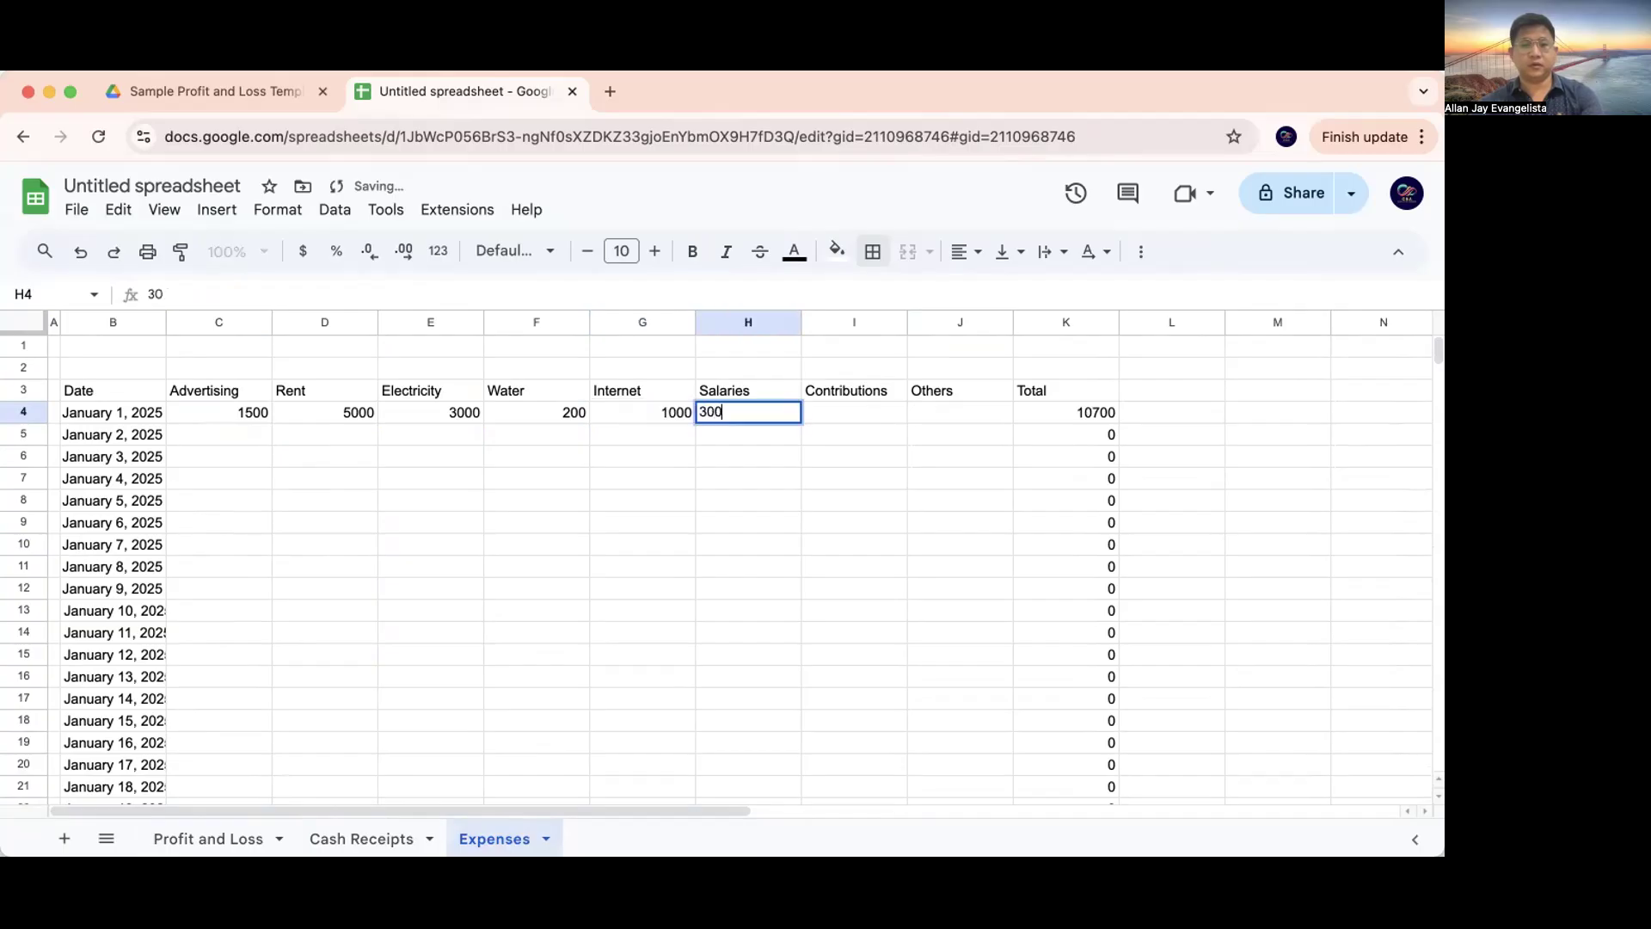
type("00")
key("Tab")
type("2000")
key("Tab")
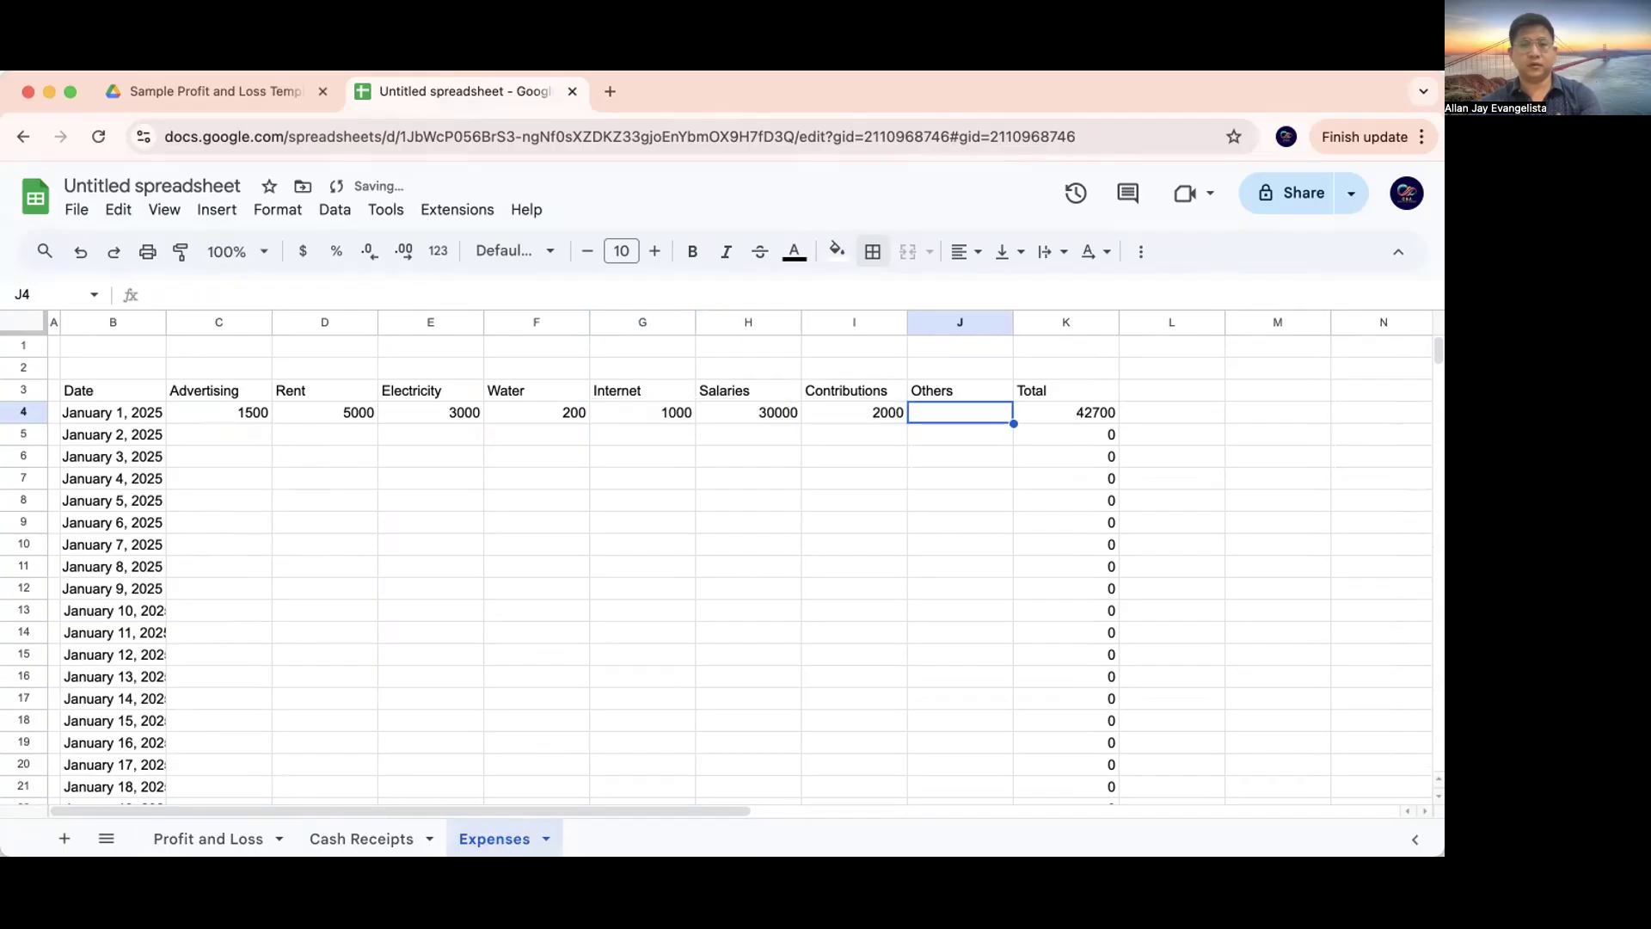
type("900")
key("Return")
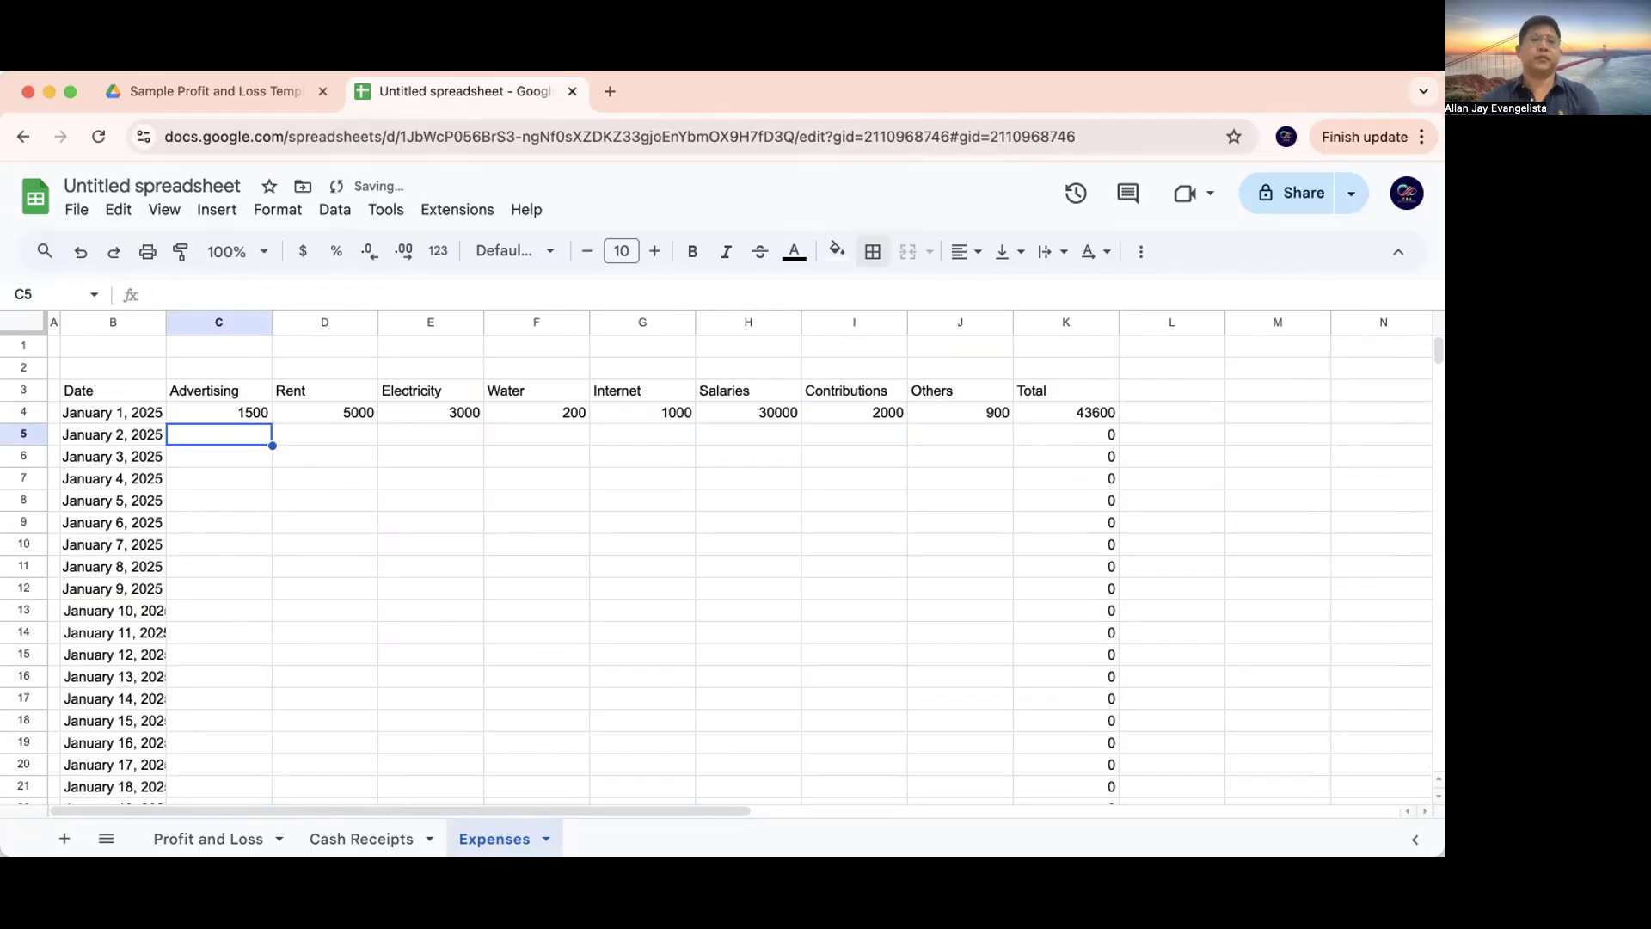
Review the January figures on the Profit and Loss sheet against the daily entries on the Cash Receipts and Expenses sheets
left_click(183, 827)
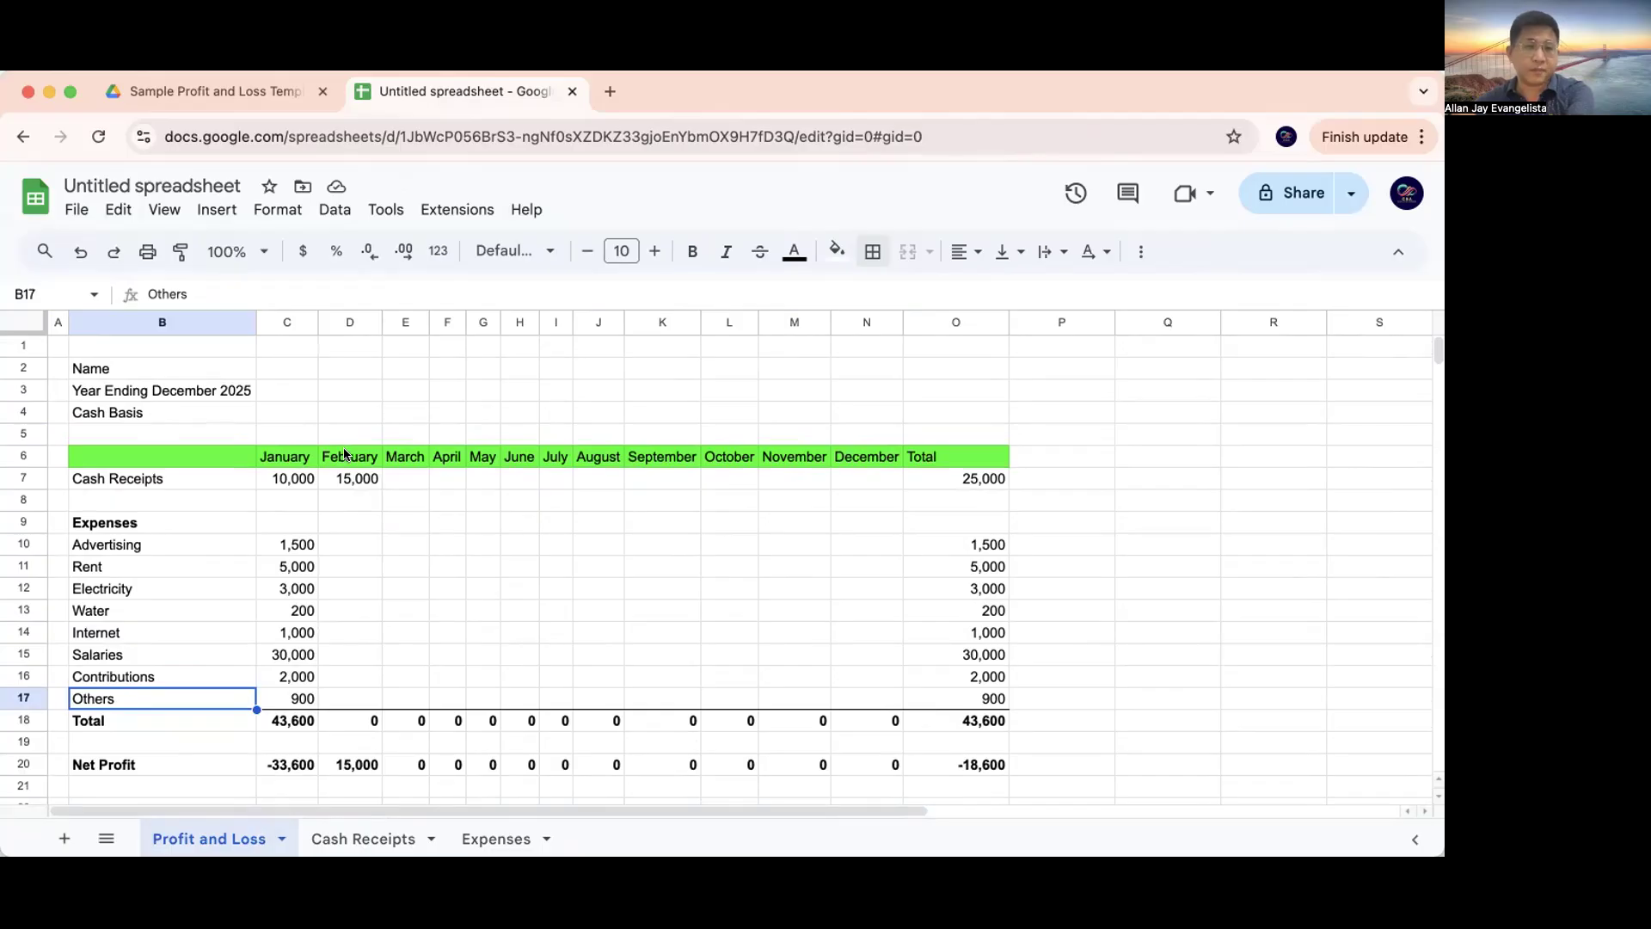
left_click(363, 830)
scroll(362, 713, "down", 5)
scroll(363, 716, "up", 15)
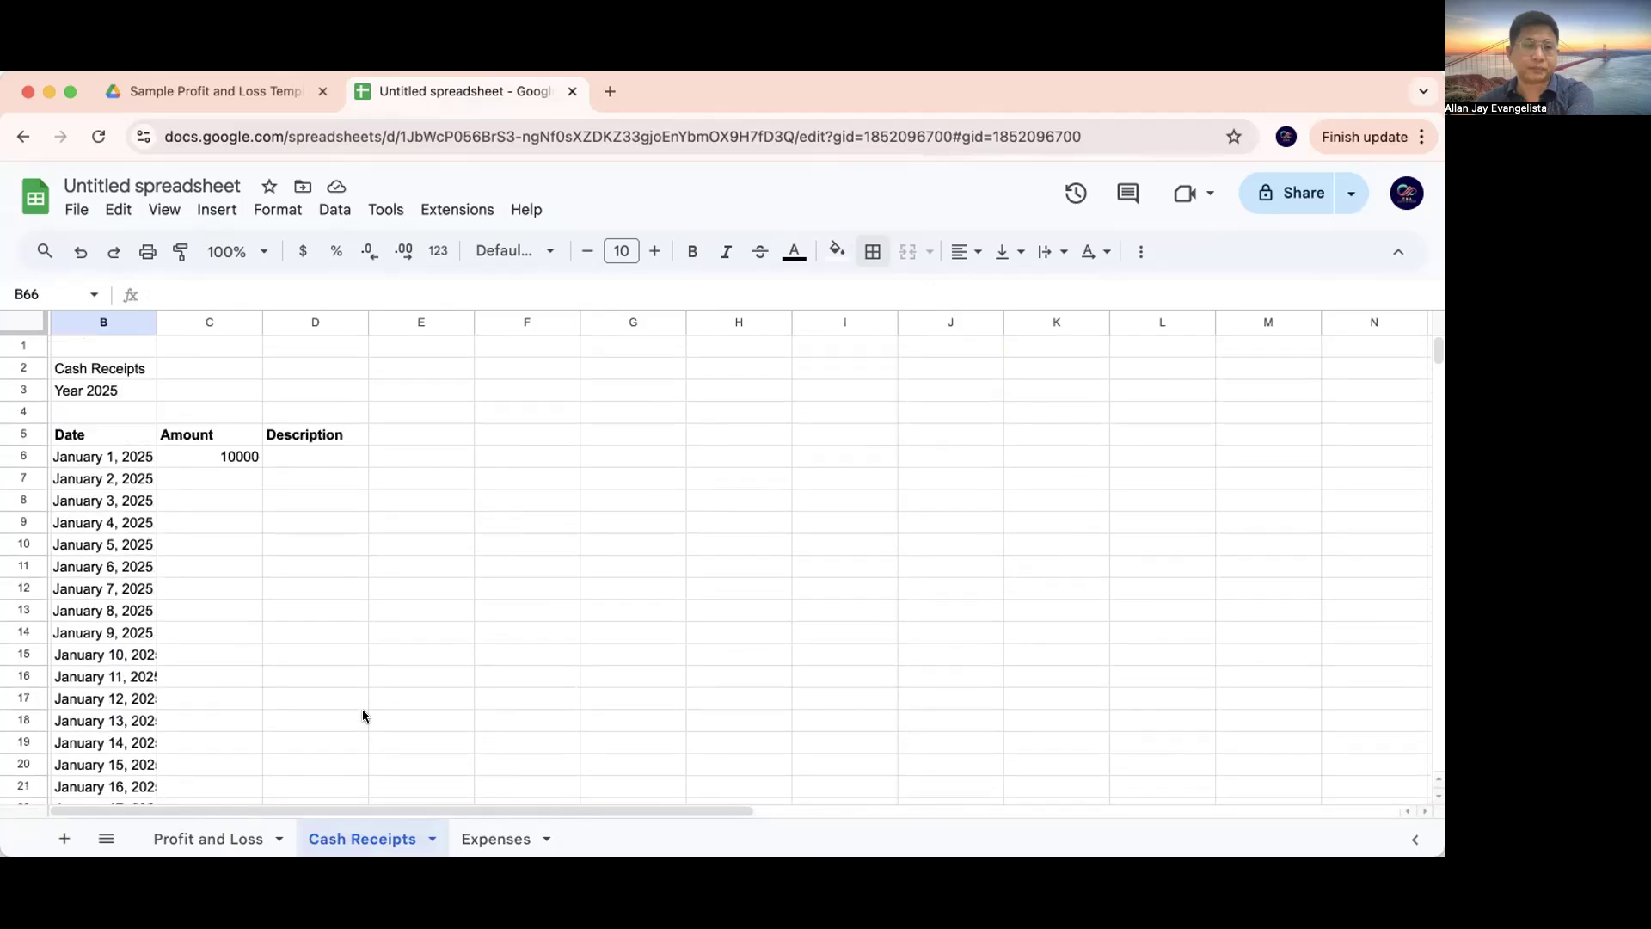
left_click(475, 838)
scroll(451, 646, "down", 4)
scroll(450, 652, "down", 15)
scroll(310, 743, "up", 15)
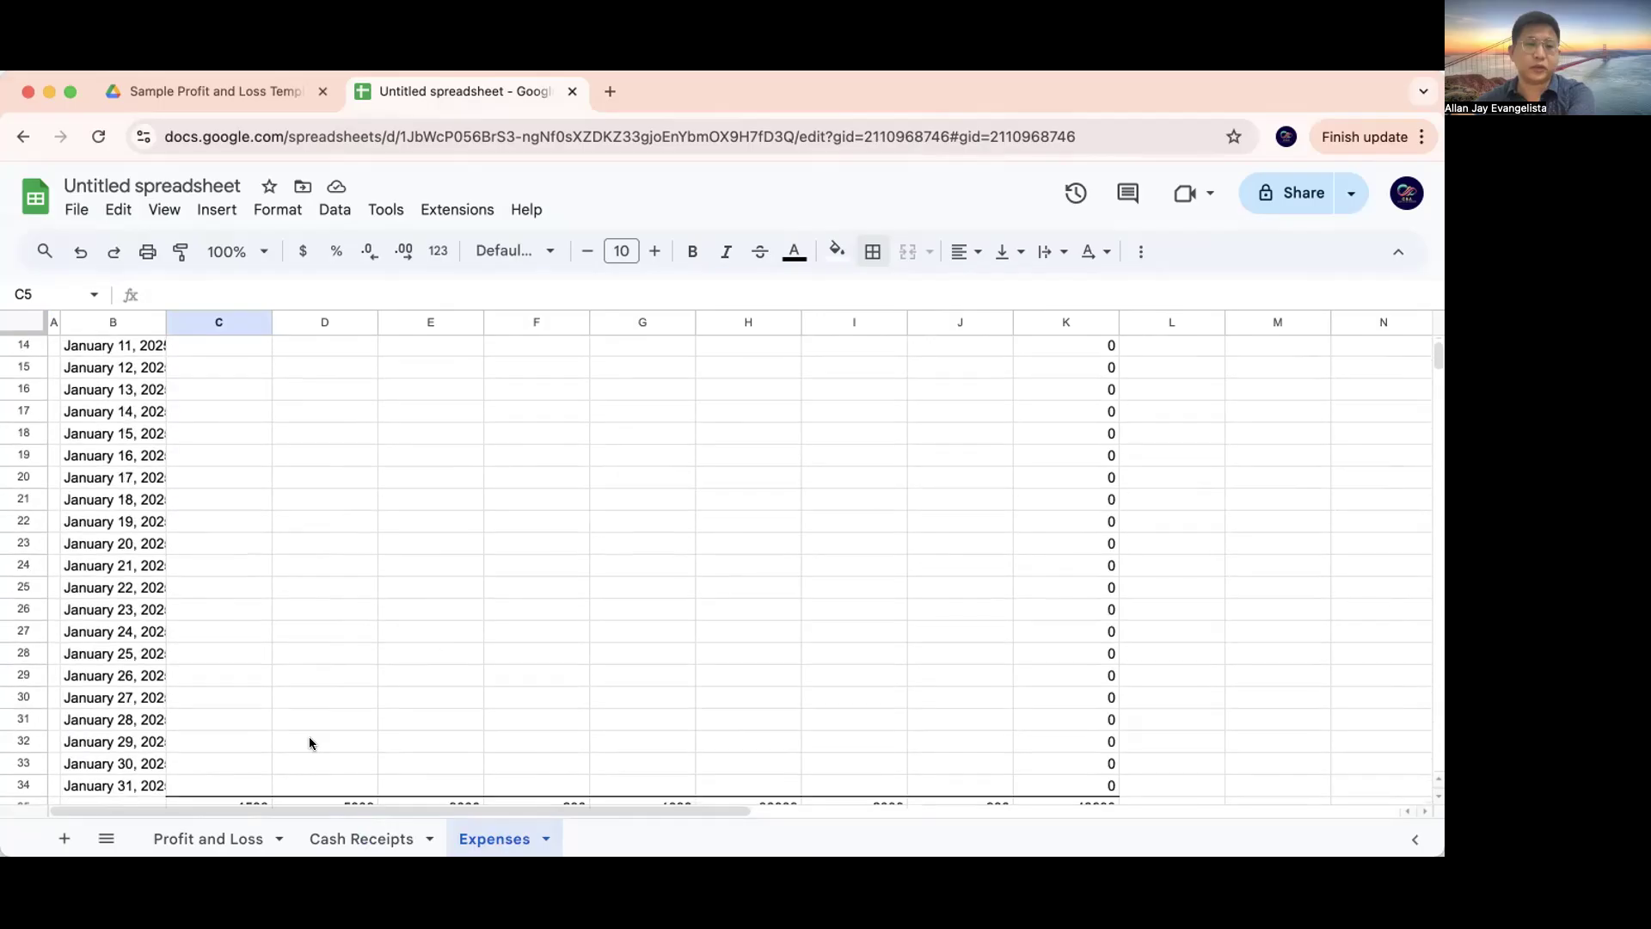
left_click(188, 837)
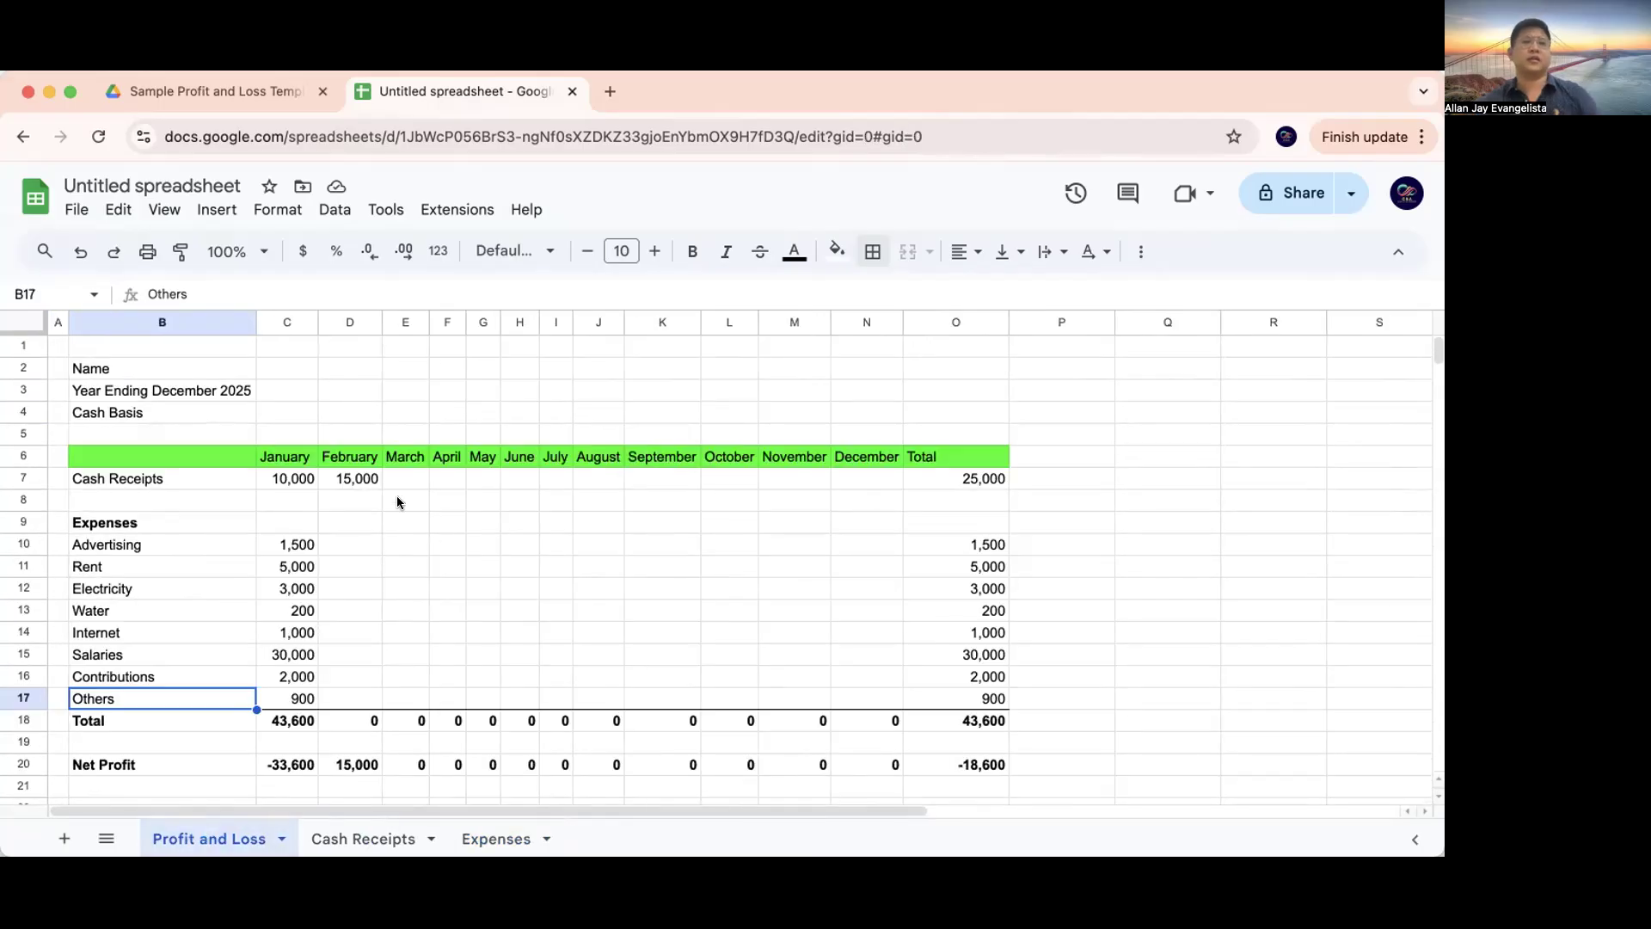